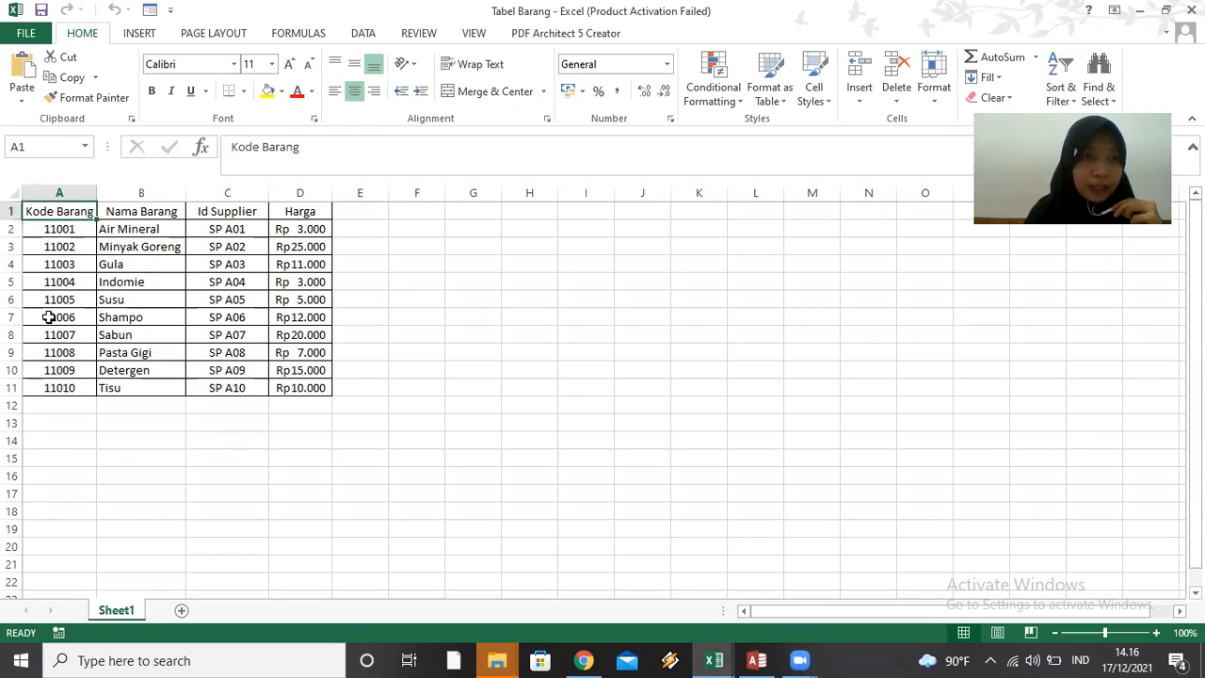
Review the column headings in the Tabel Barang, Tabel Customer and Tabel Supplier workbooks.
click(134, 226)
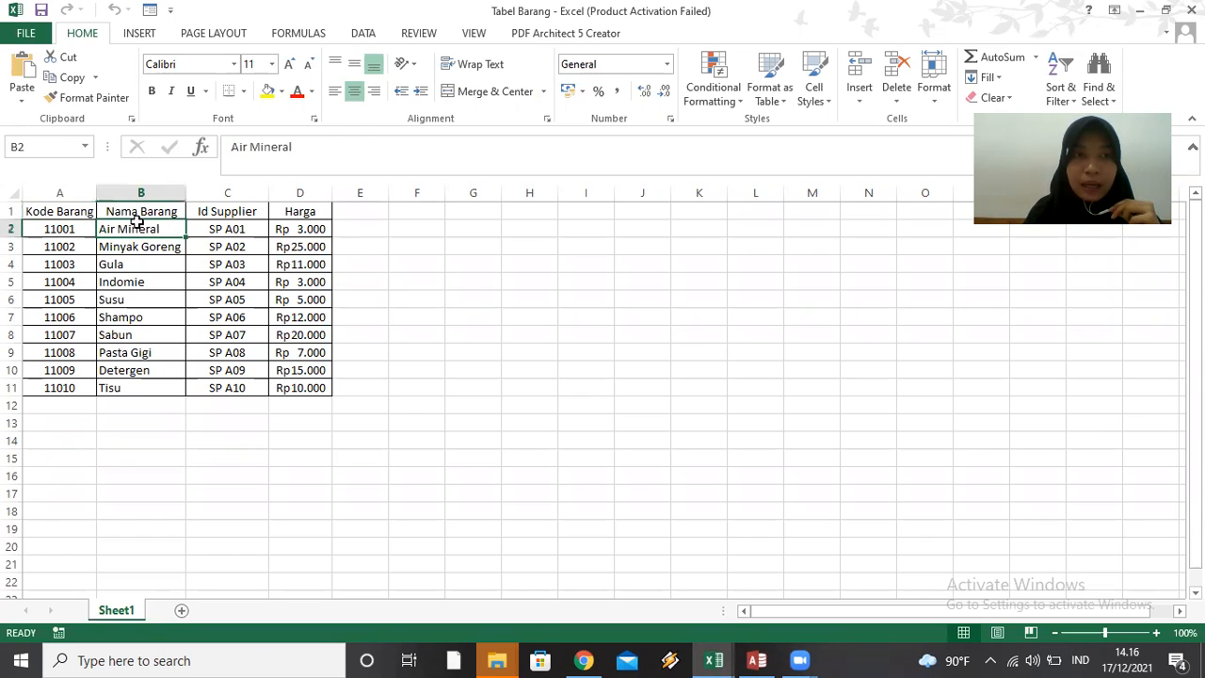
click(200, 214)
click(286, 215)
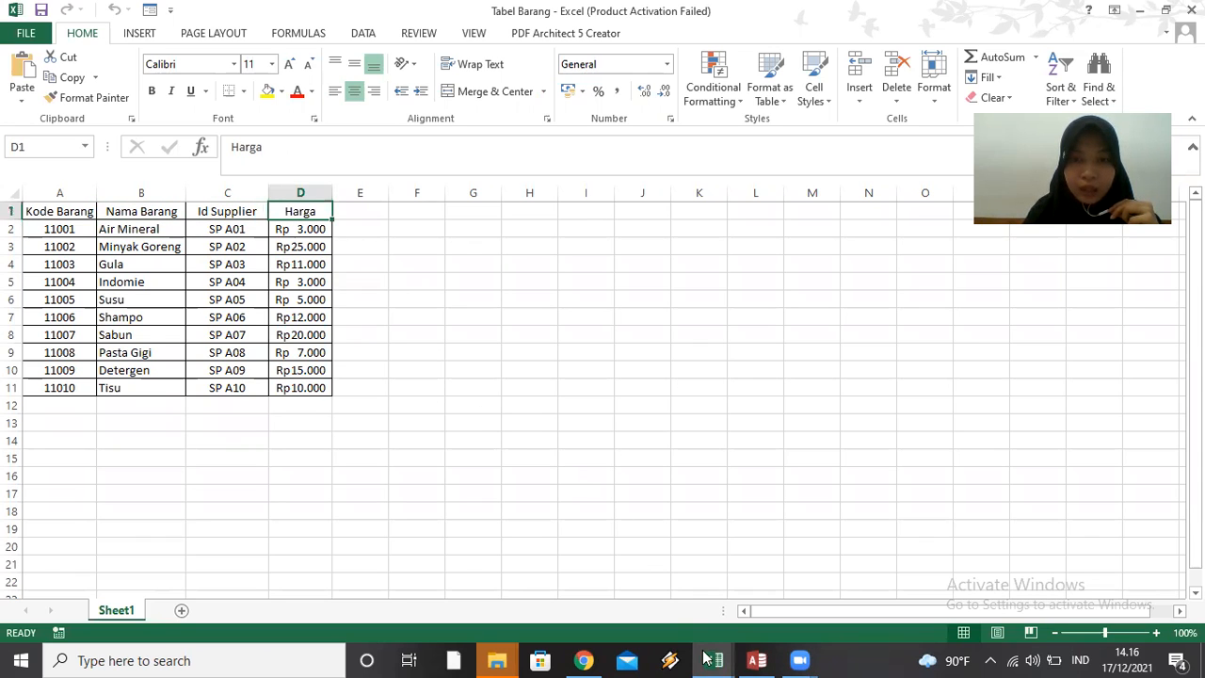
key(ctrl+Tab)
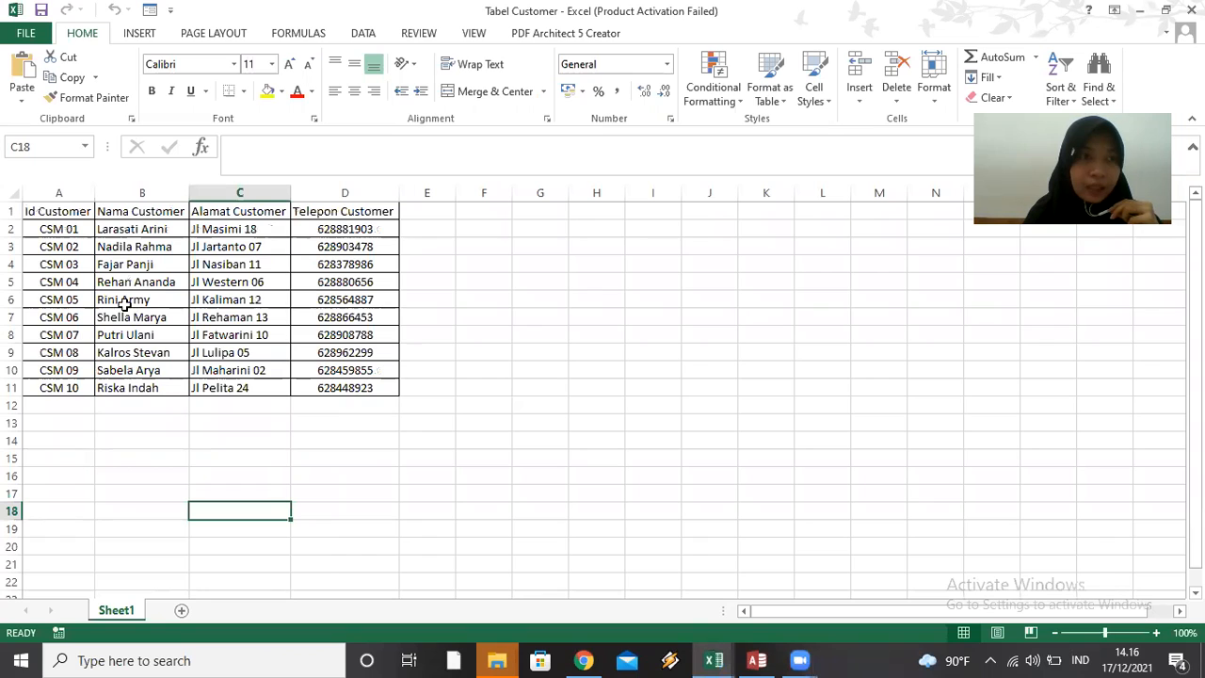
click(71, 209)
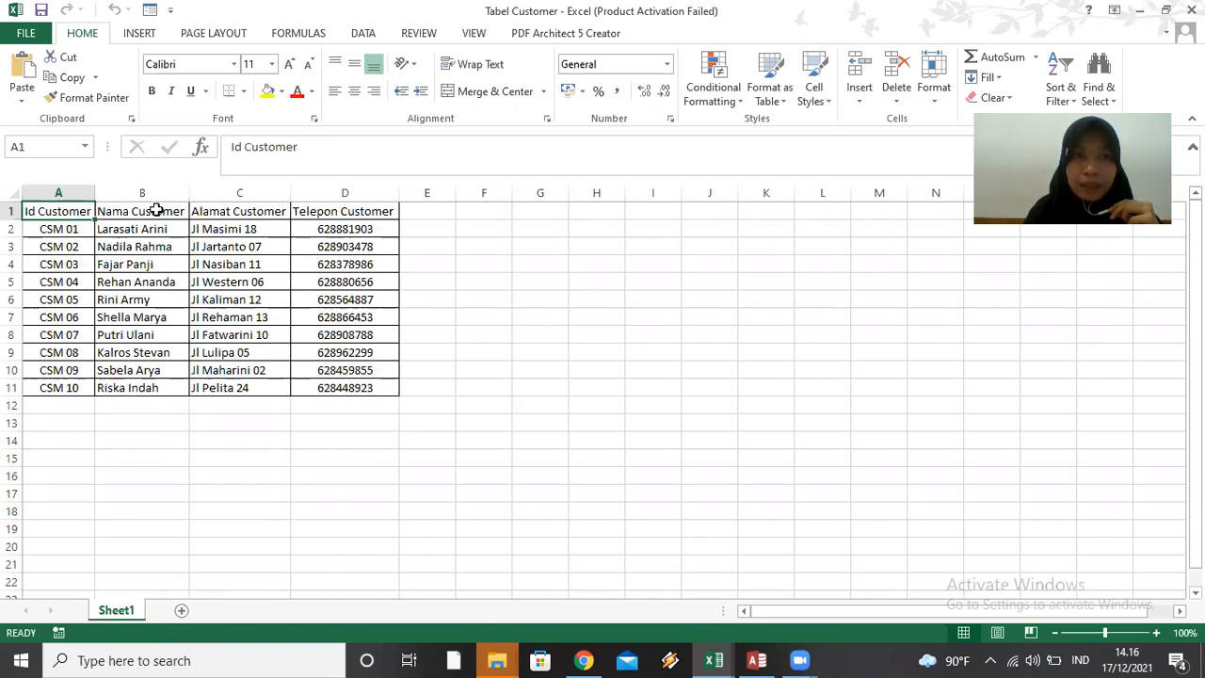
click(247, 222)
click(359, 206)
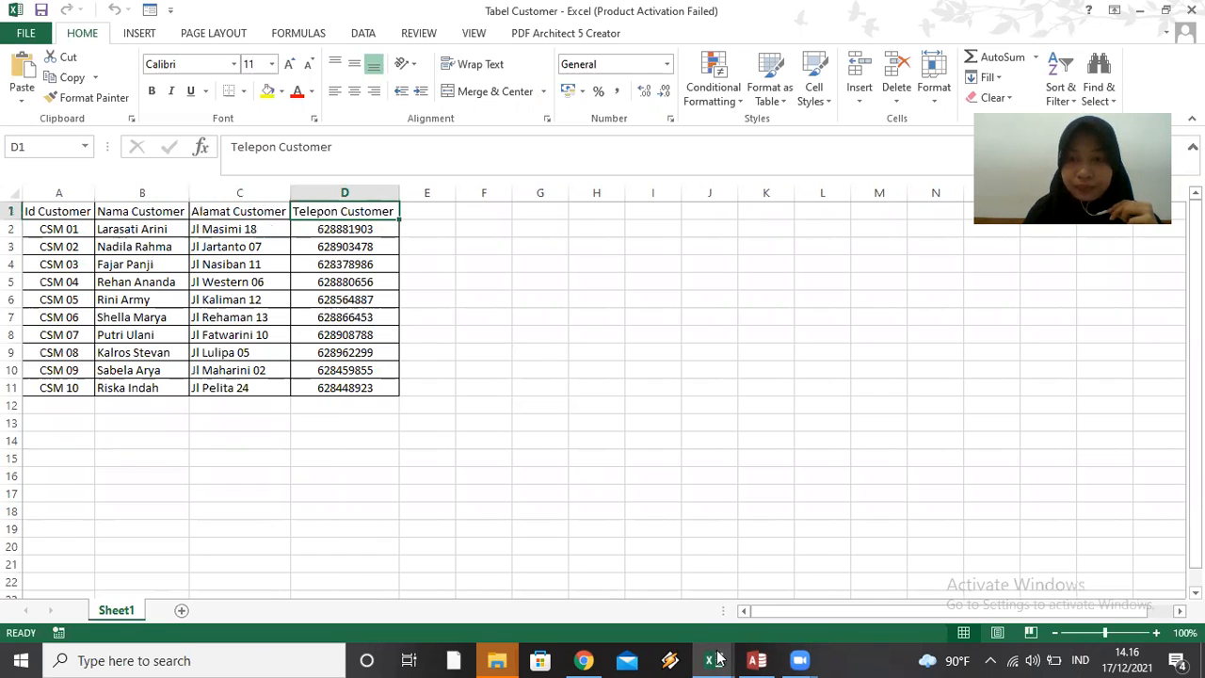
click(875, 579)
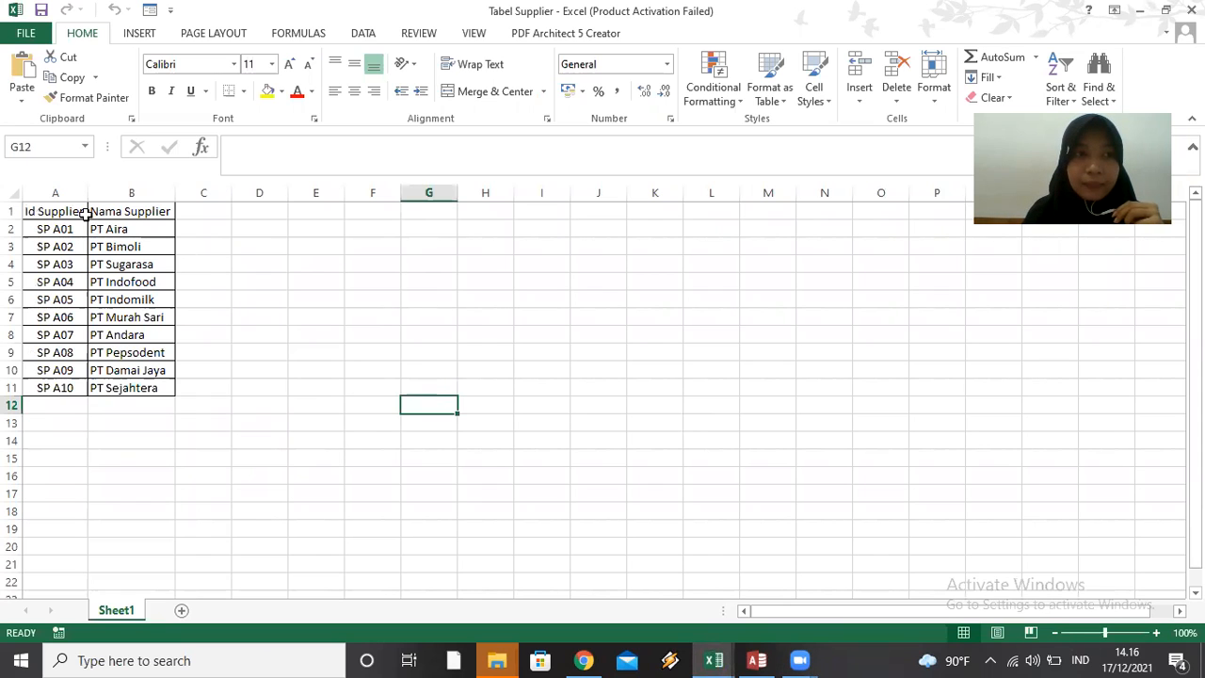
click(138, 213)
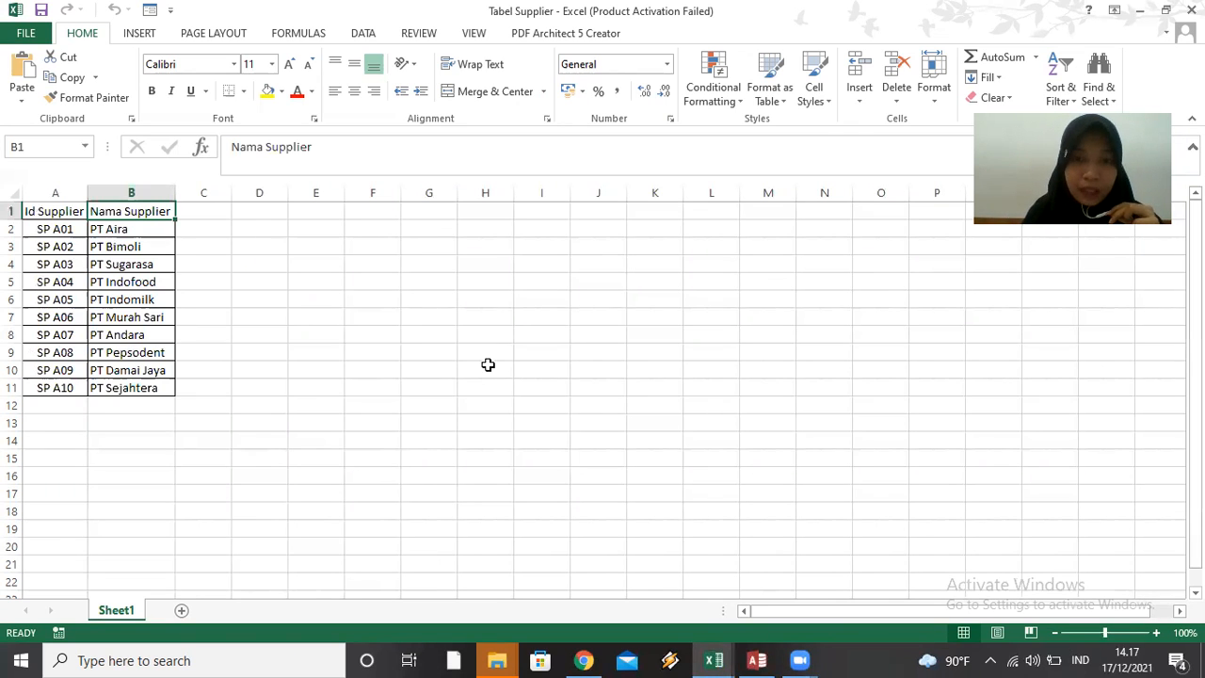
Switch to Access and start a blank desktop database with the file name Database Penjualan.
click(756, 659)
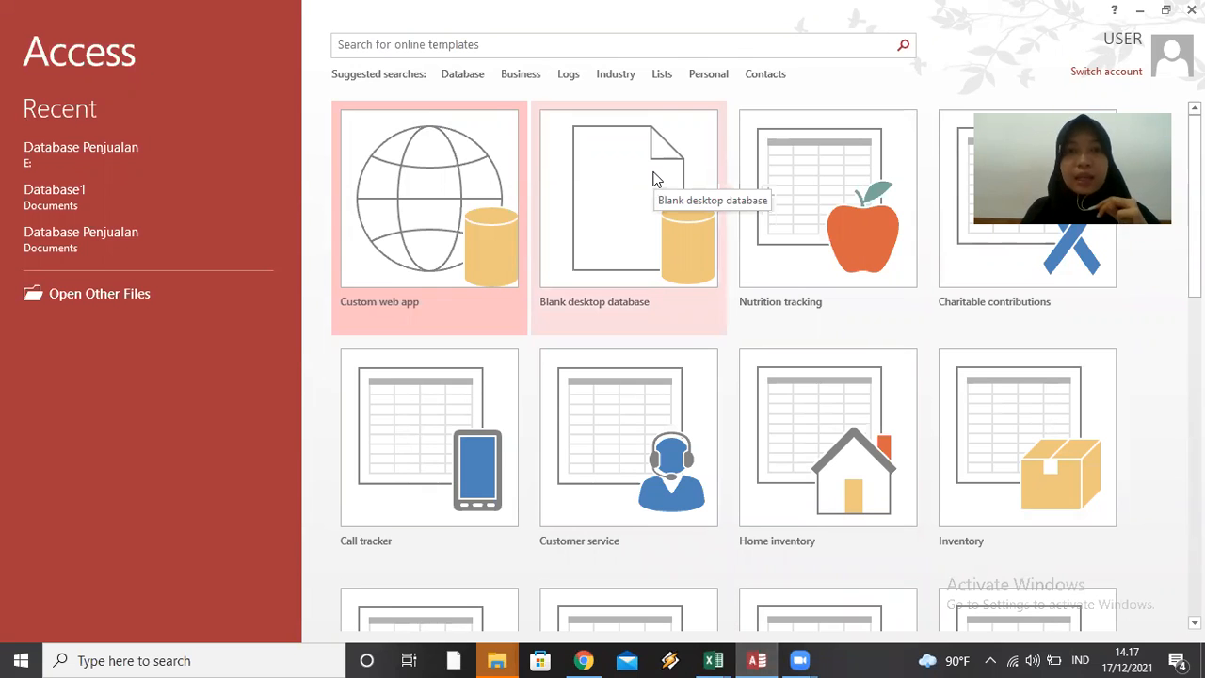
click(656, 179)
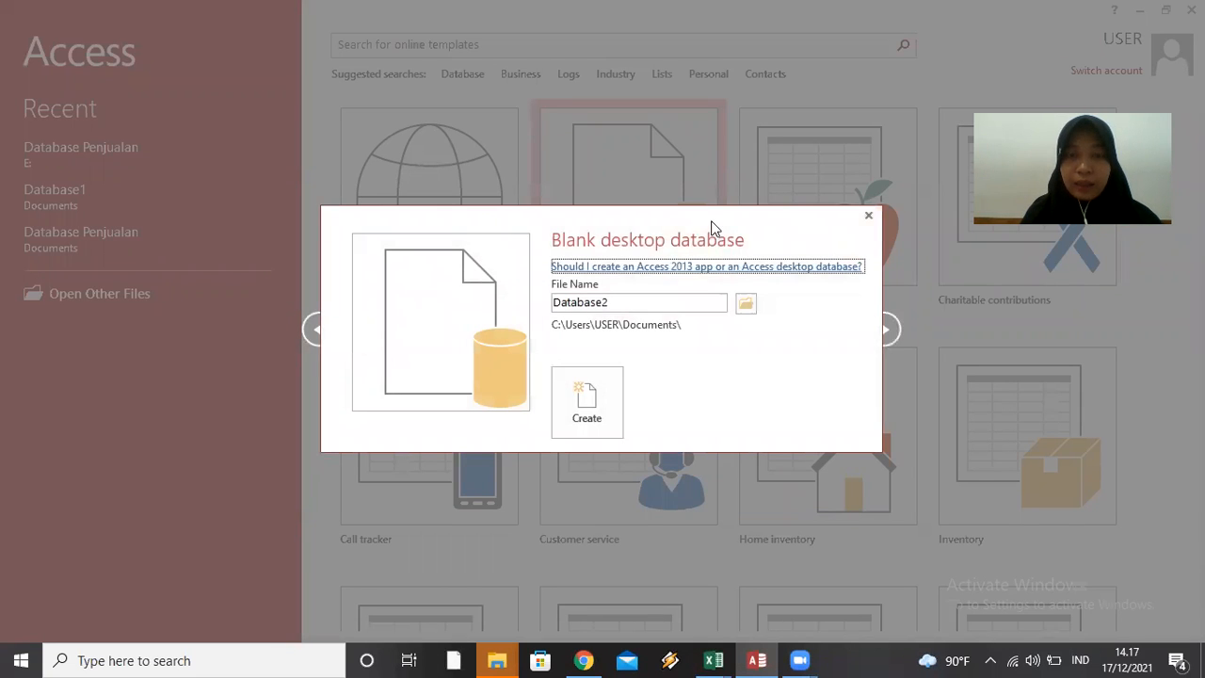
double_click(703, 299)
text(Database Pen)
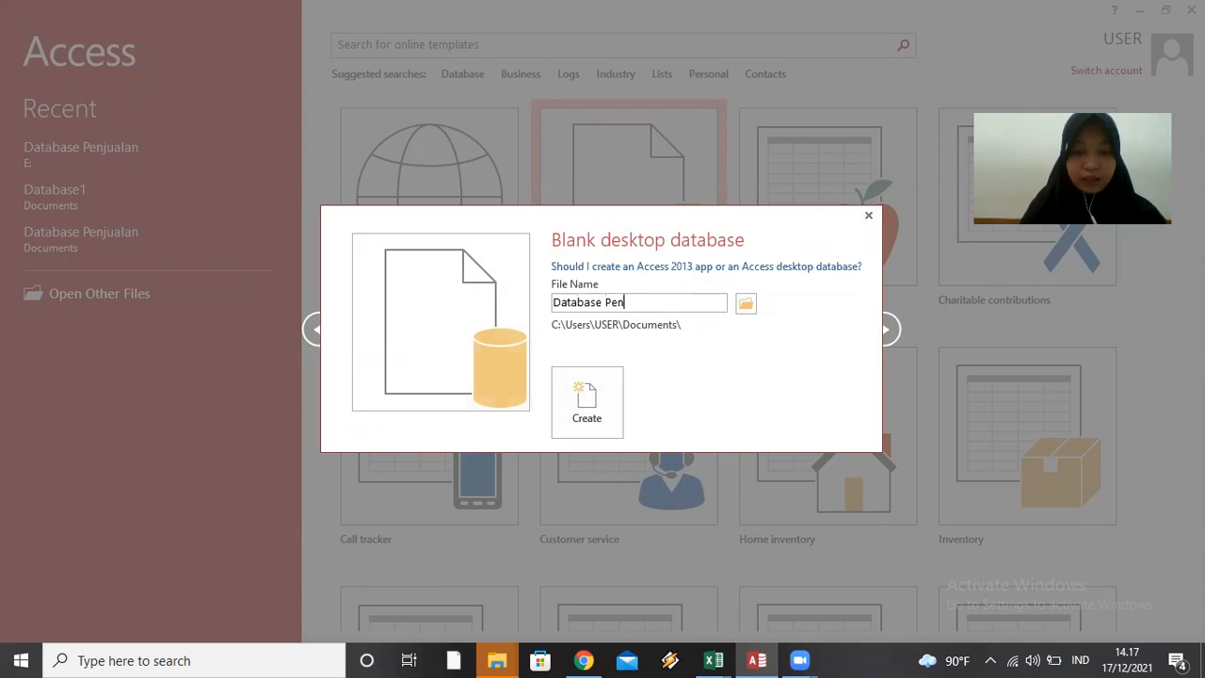
text(jualan)
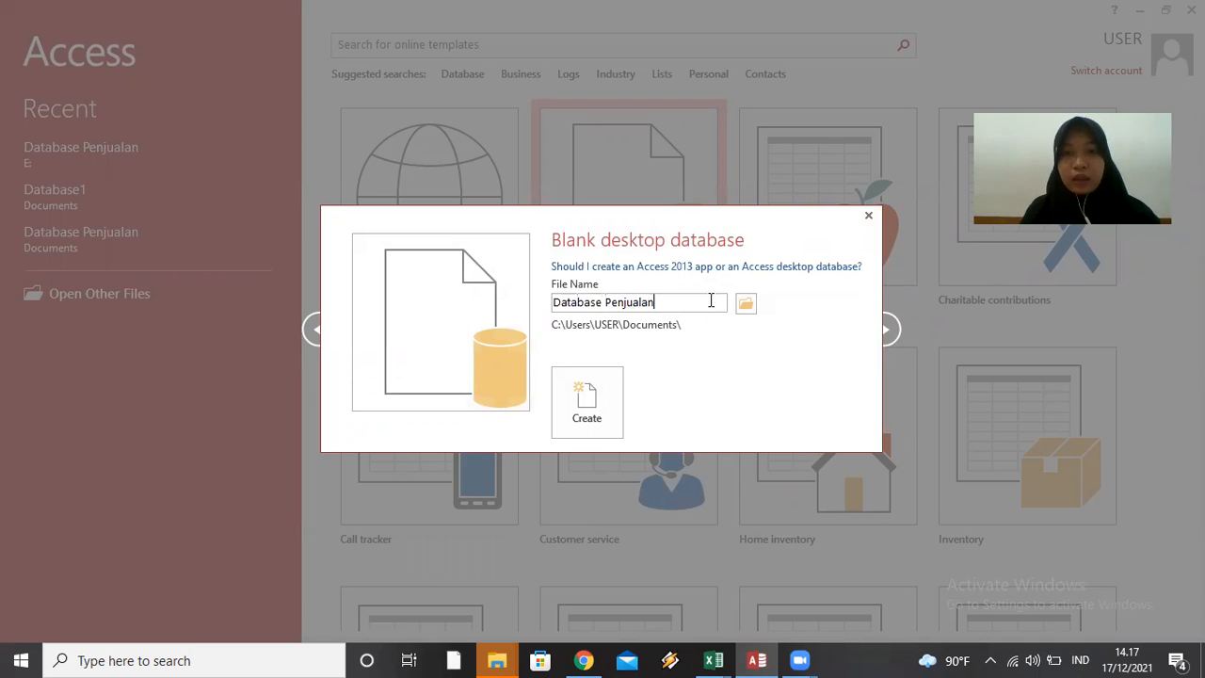
Set the E: drive as the storage location for the new database and create it.
click(747, 304)
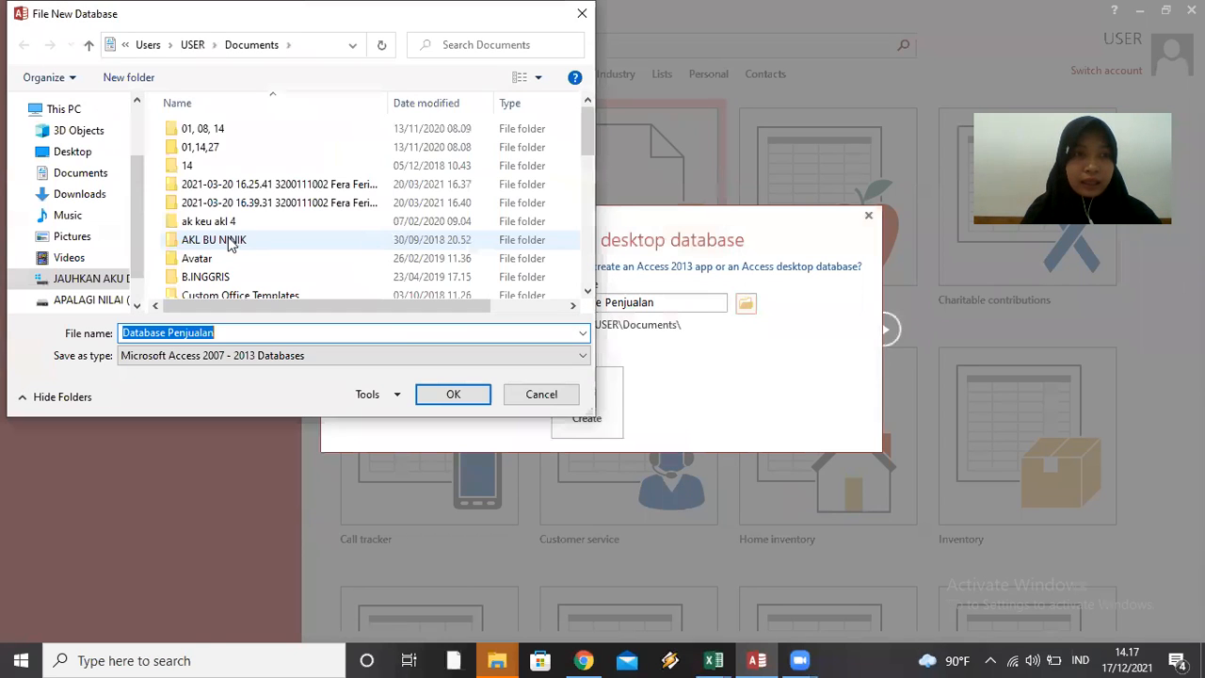
drag(133, 244, 133, 266)
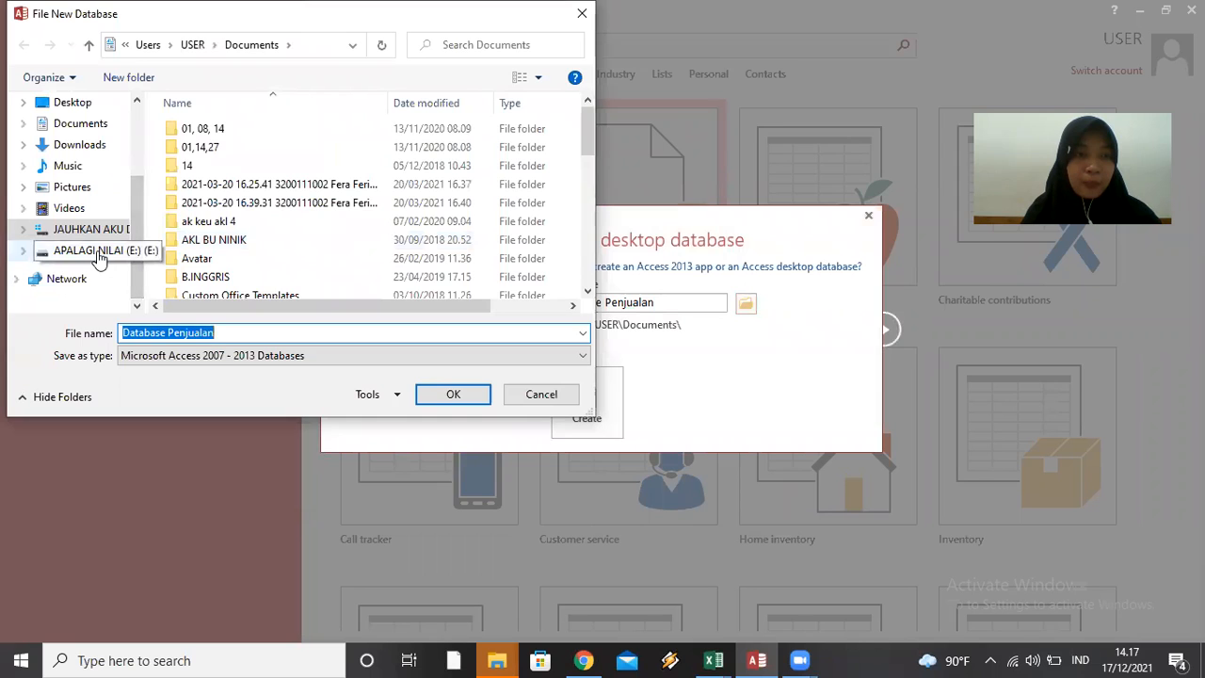
click(94, 251)
click(477, 392)
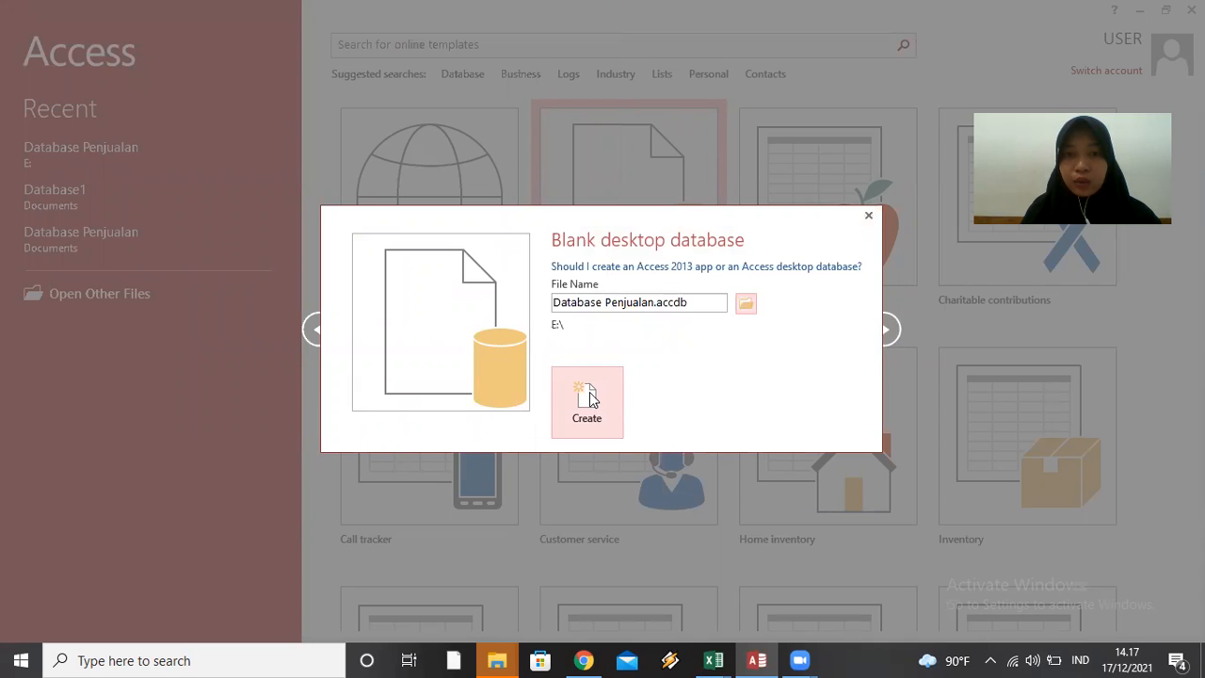
click(587, 397)
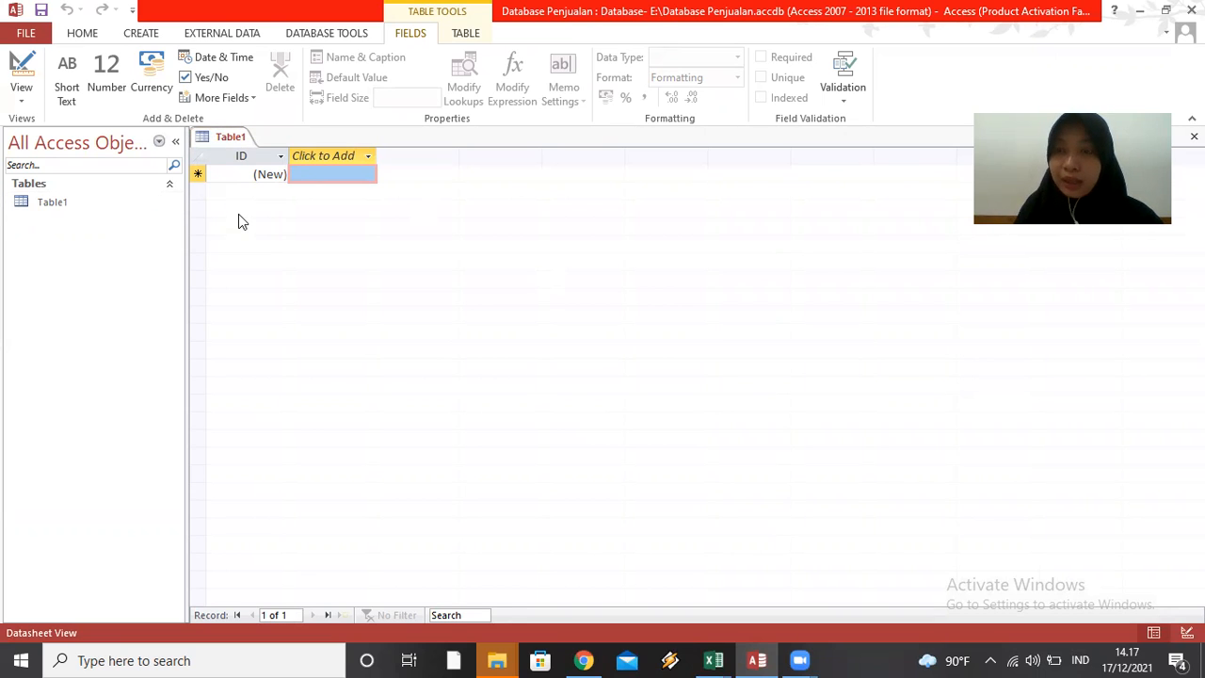
Start an Excel import of Tabel Barang.xlsx from the E: drive into a new table in the current database.
click(235, 36)
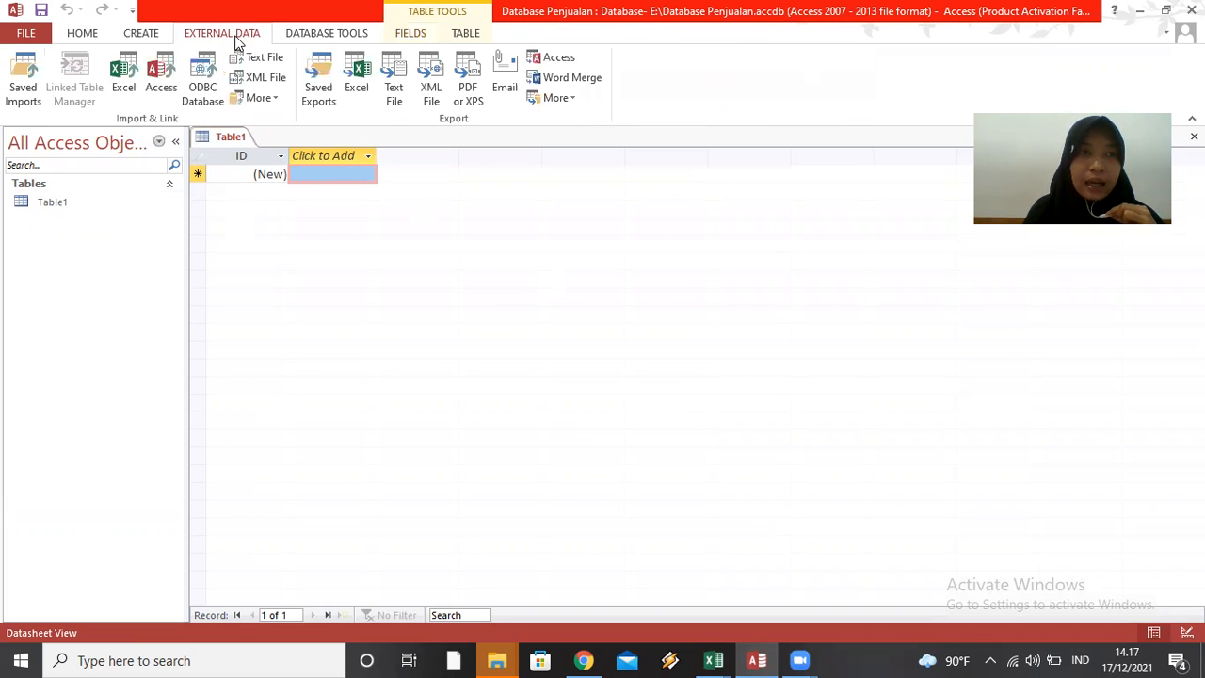
click(126, 73)
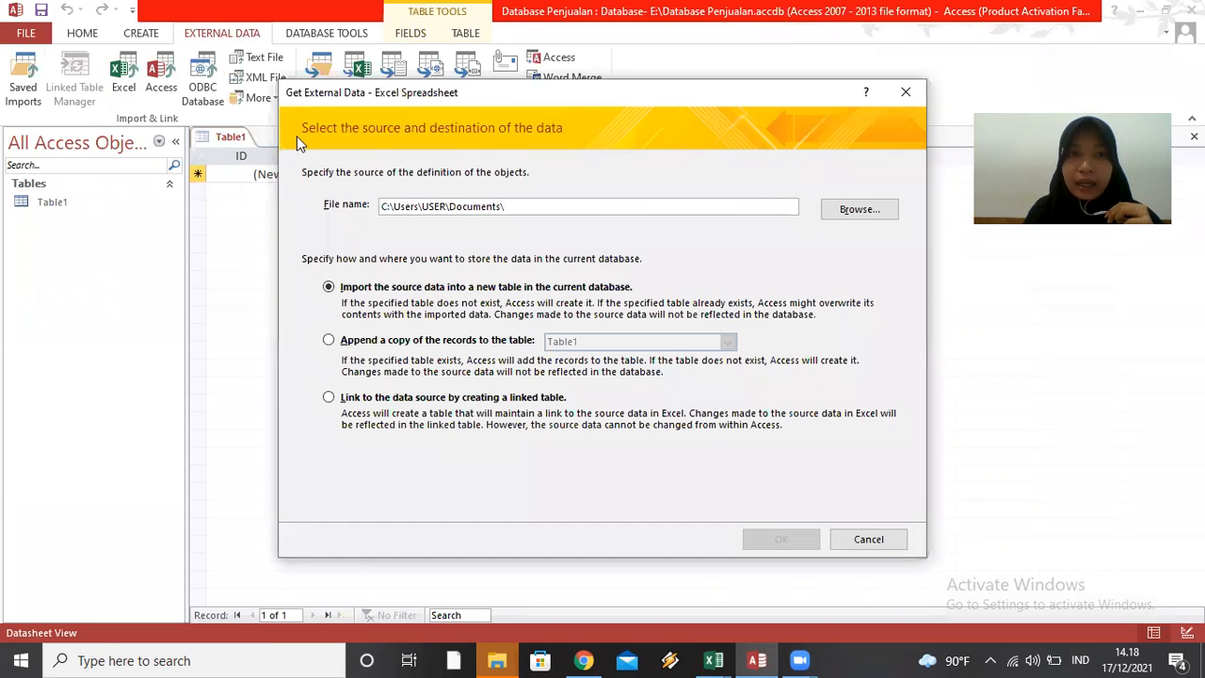
click(840, 213)
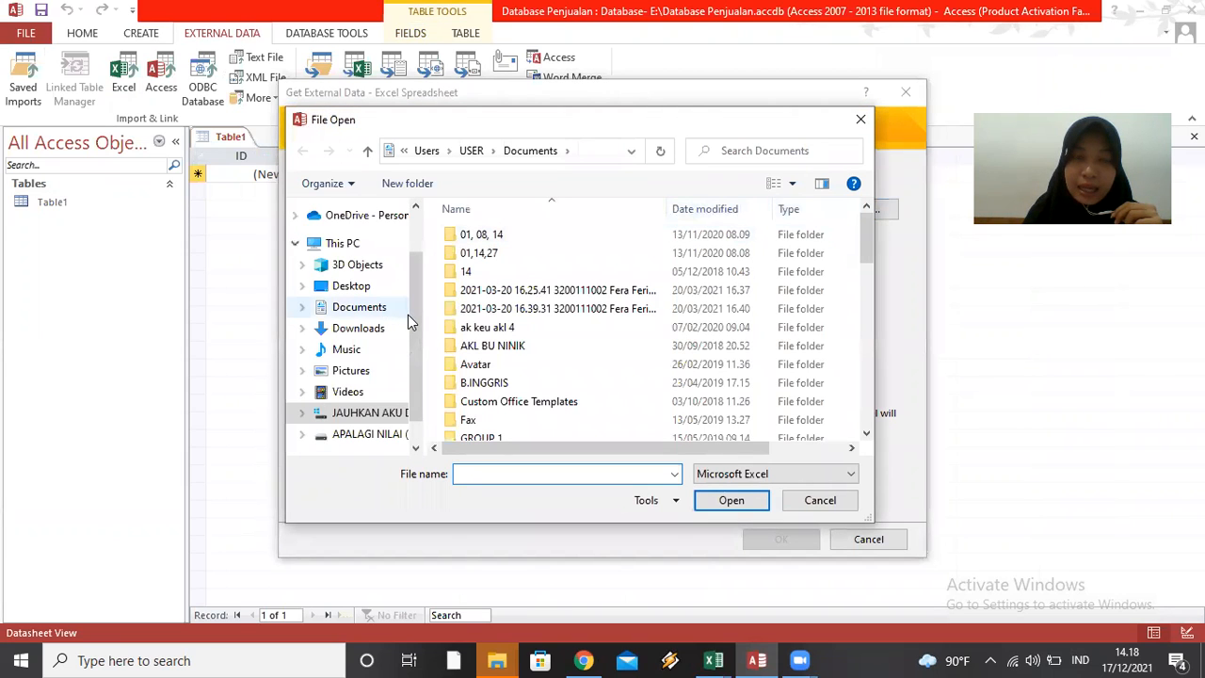
drag(412, 322, 412, 344)
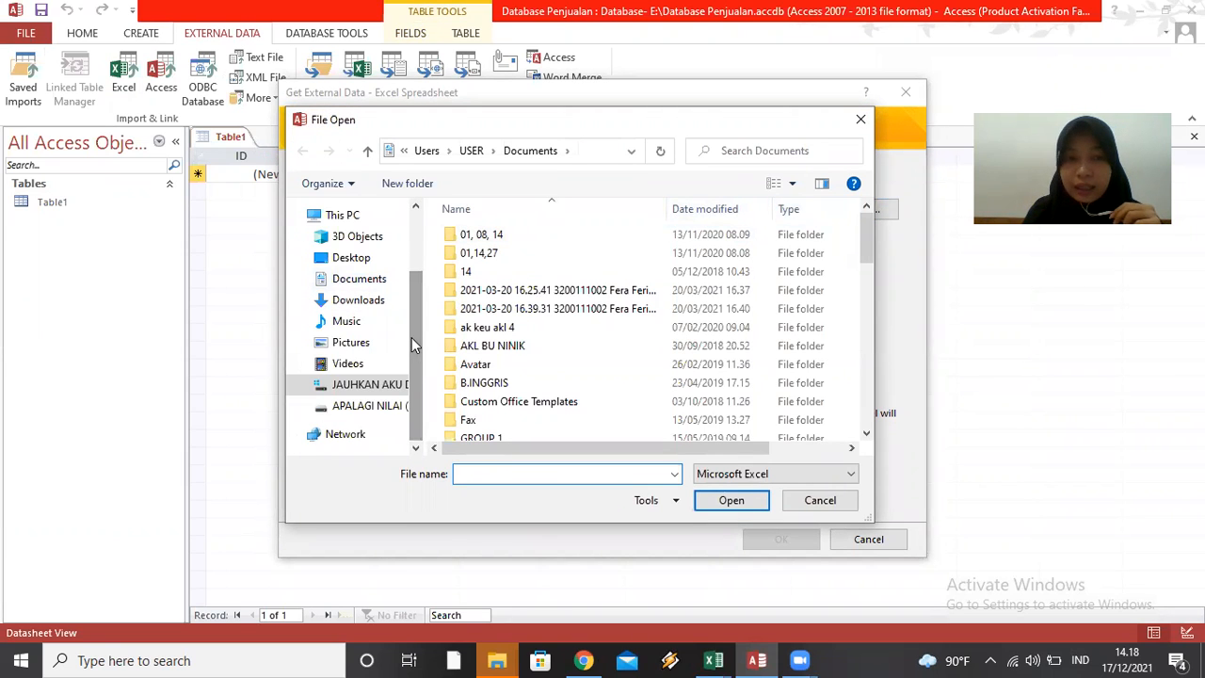
click(377, 405)
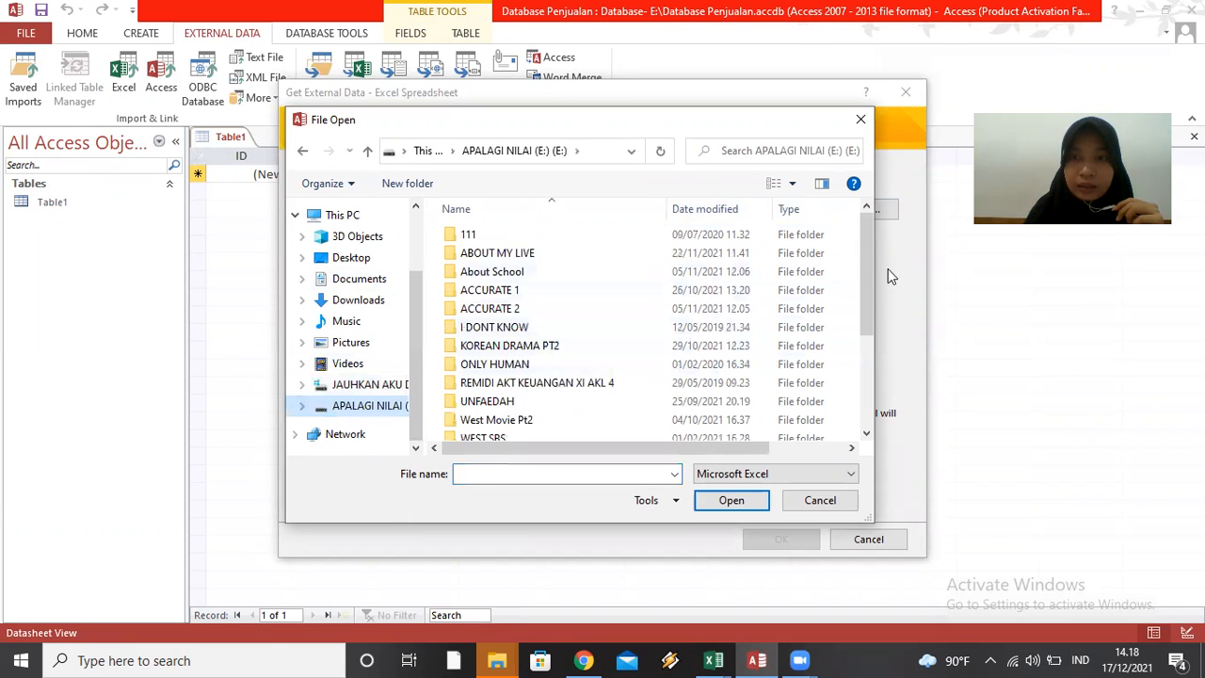
drag(865, 268, 861, 359)
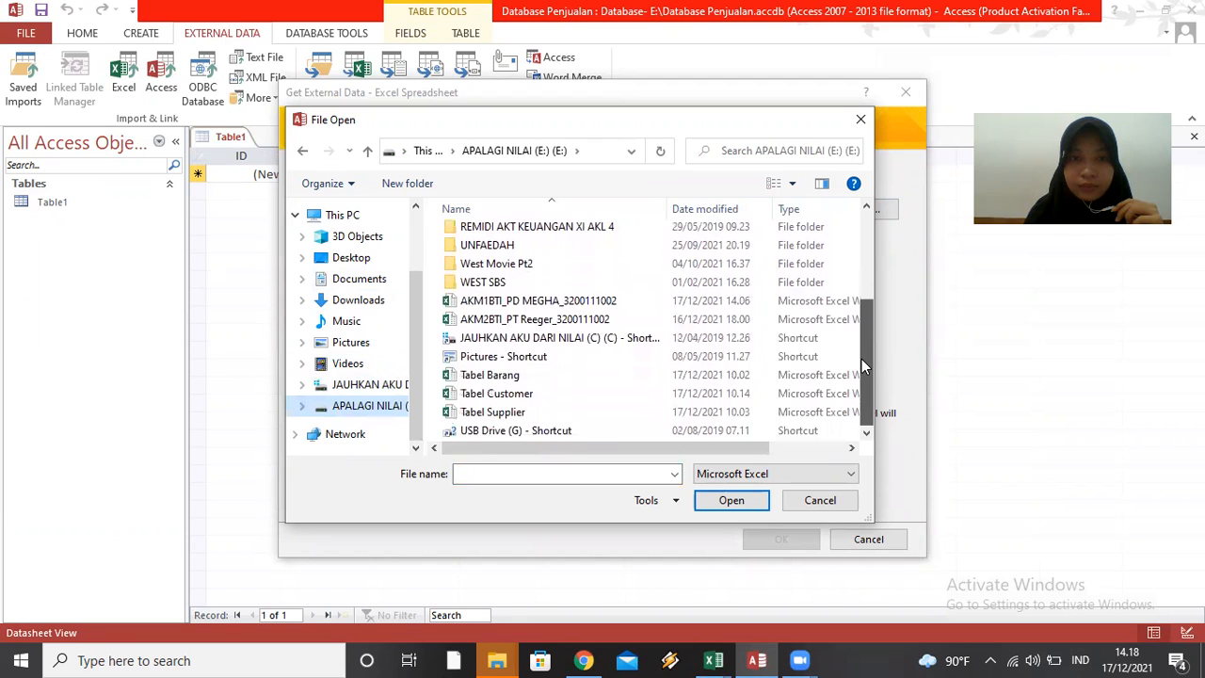
click(527, 375)
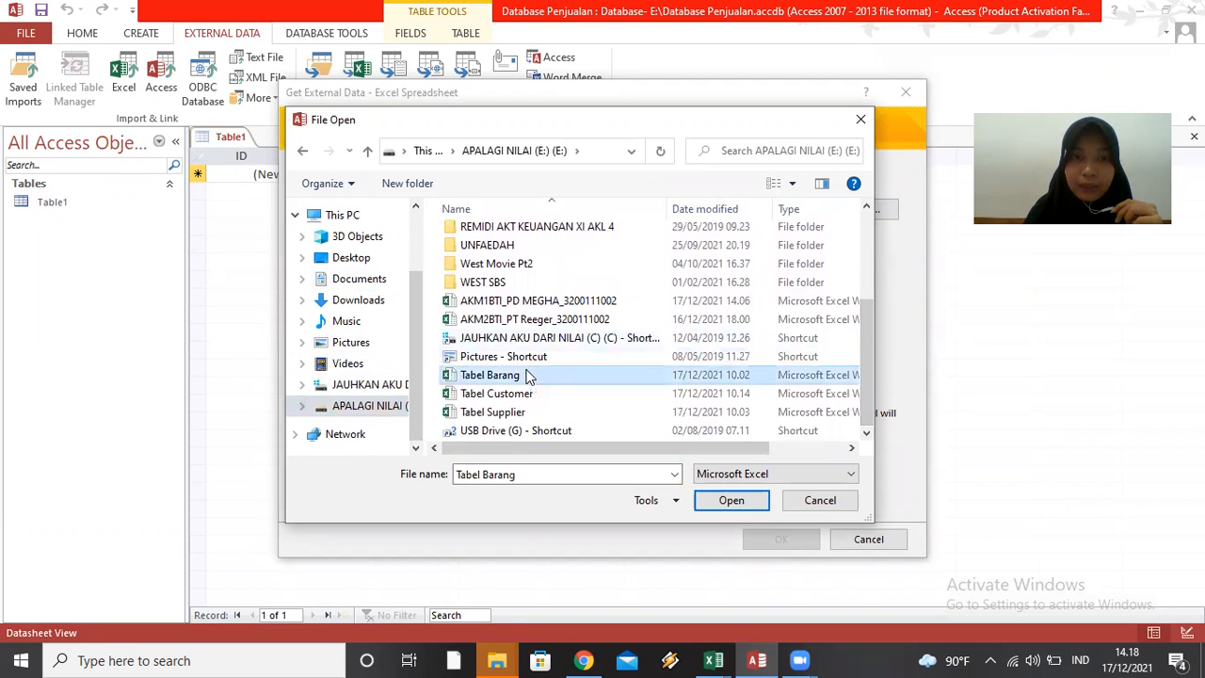
click(742, 507)
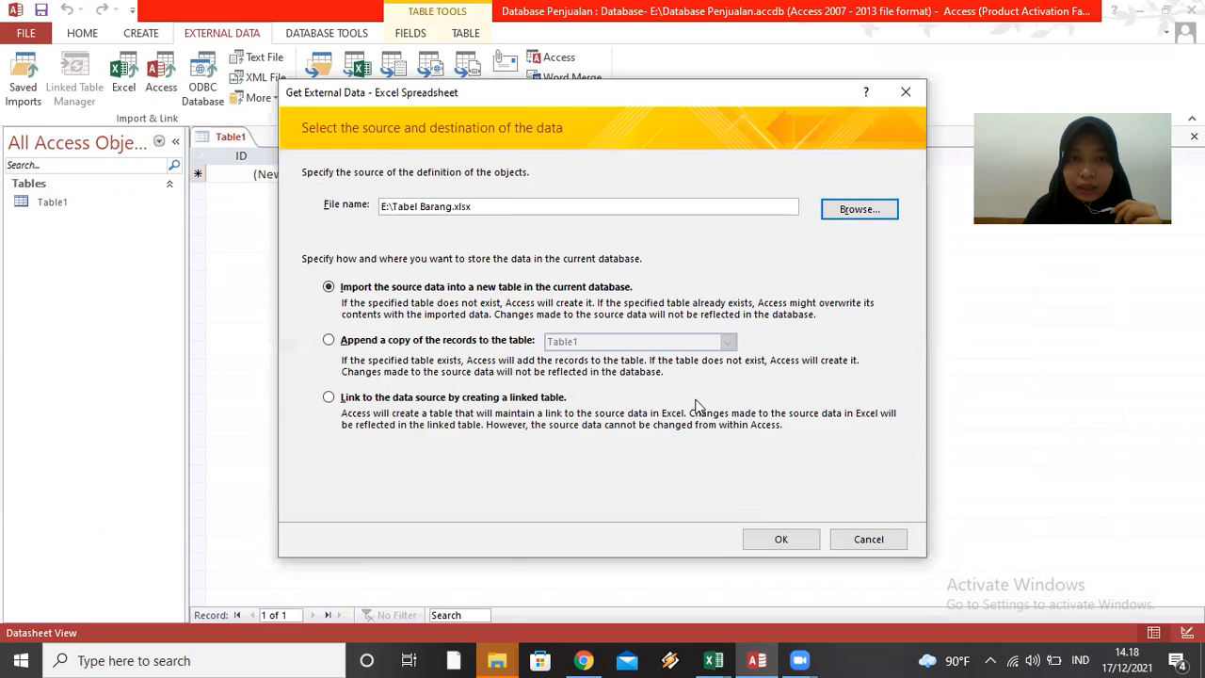
click(780, 538)
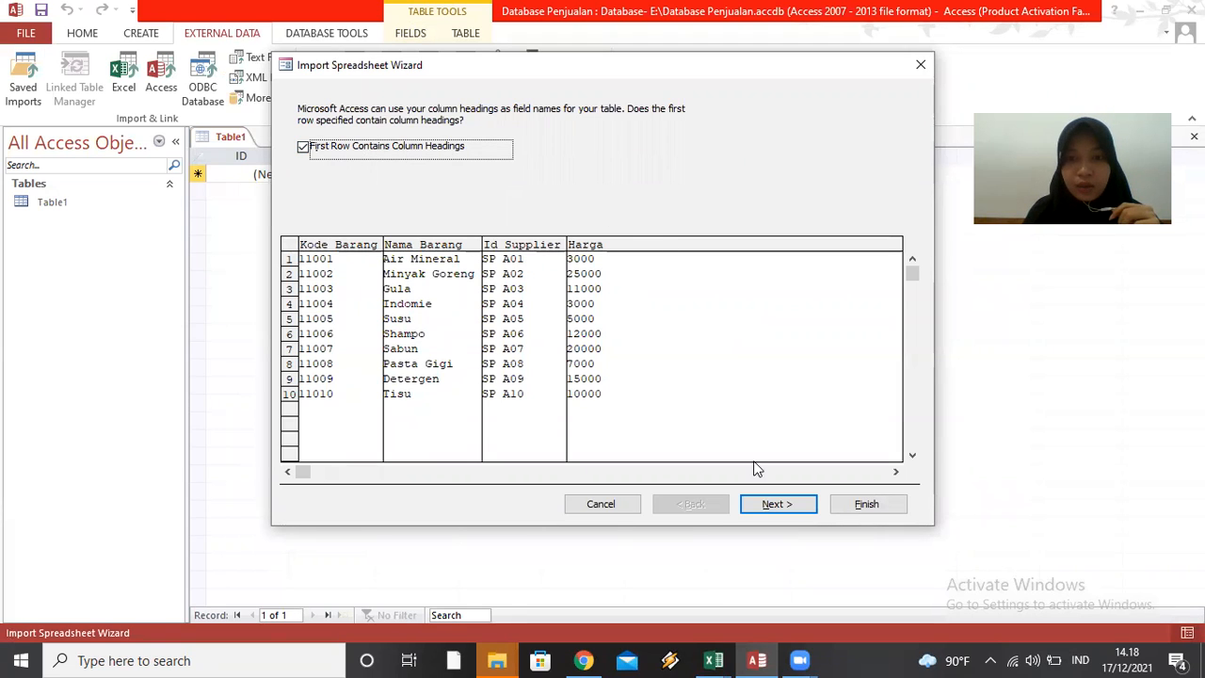
Keep the first row as column headings, set the Kode Barang field's data type to Short Text and check the other fields' types.
click(774, 505)
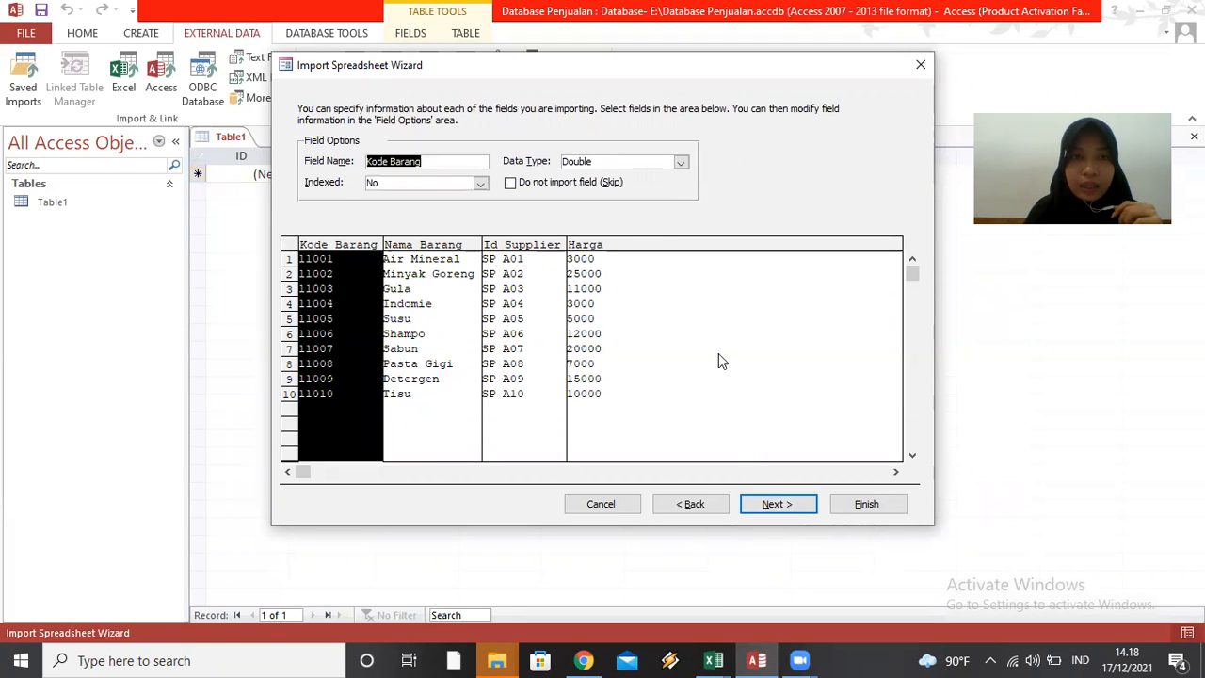
click(436, 245)
click(359, 239)
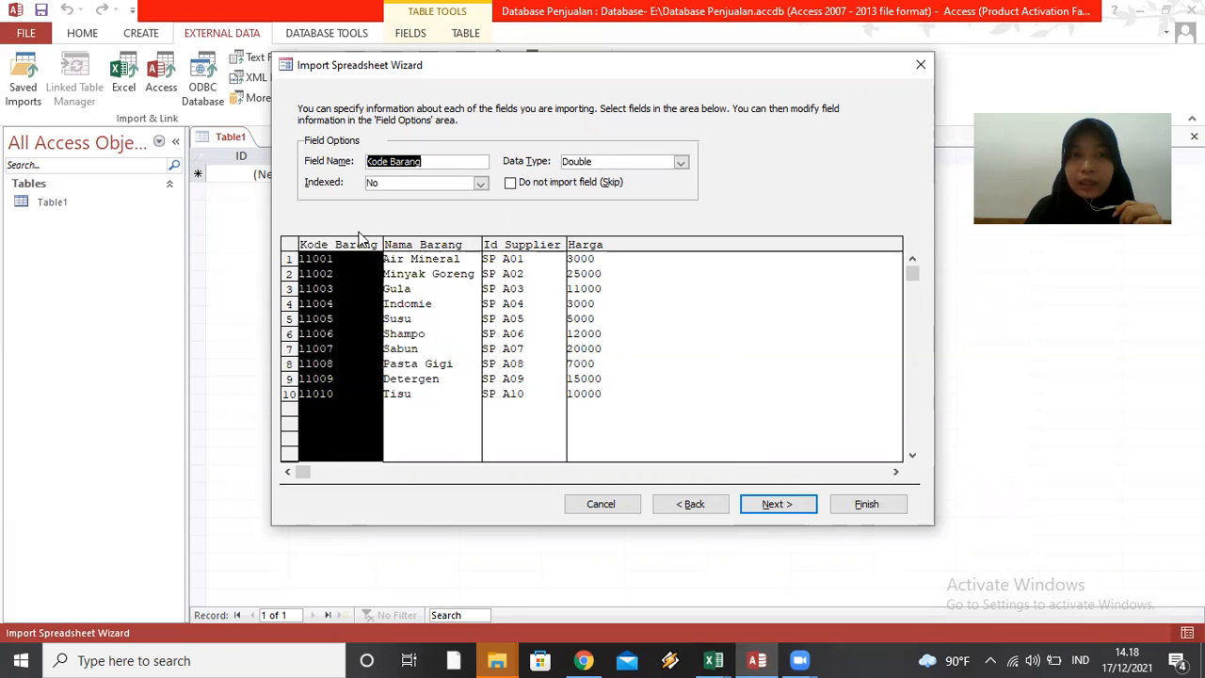
click(442, 247)
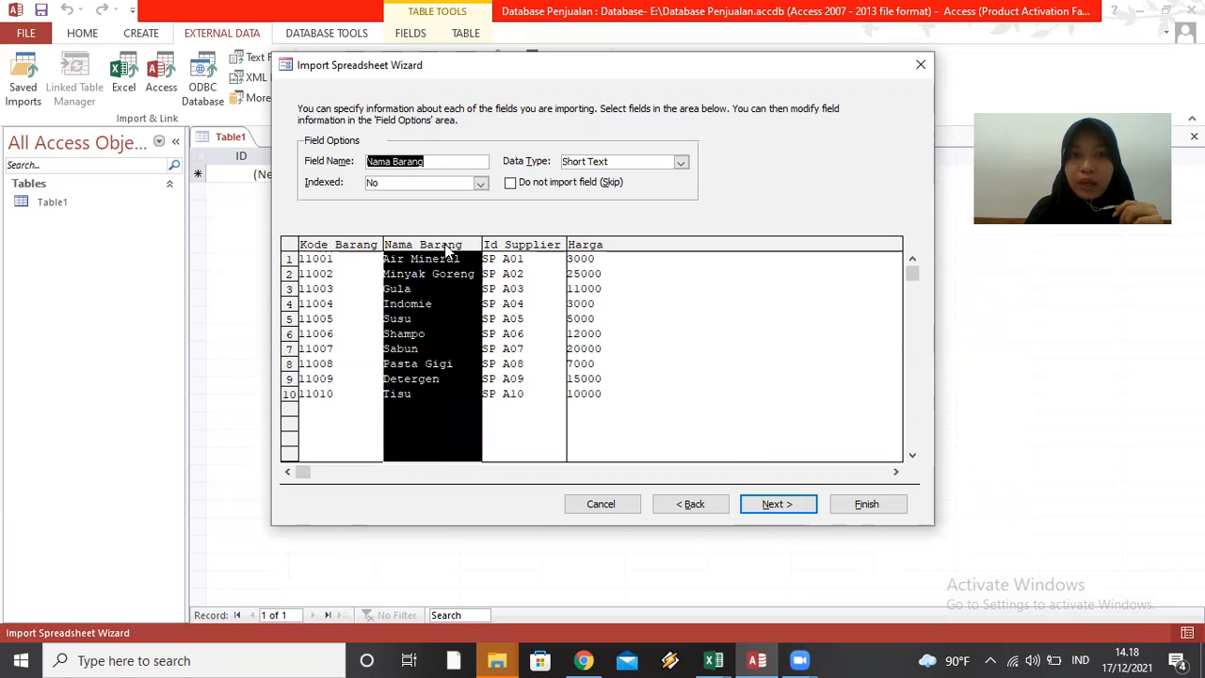
click(517, 247)
click(356, 243)
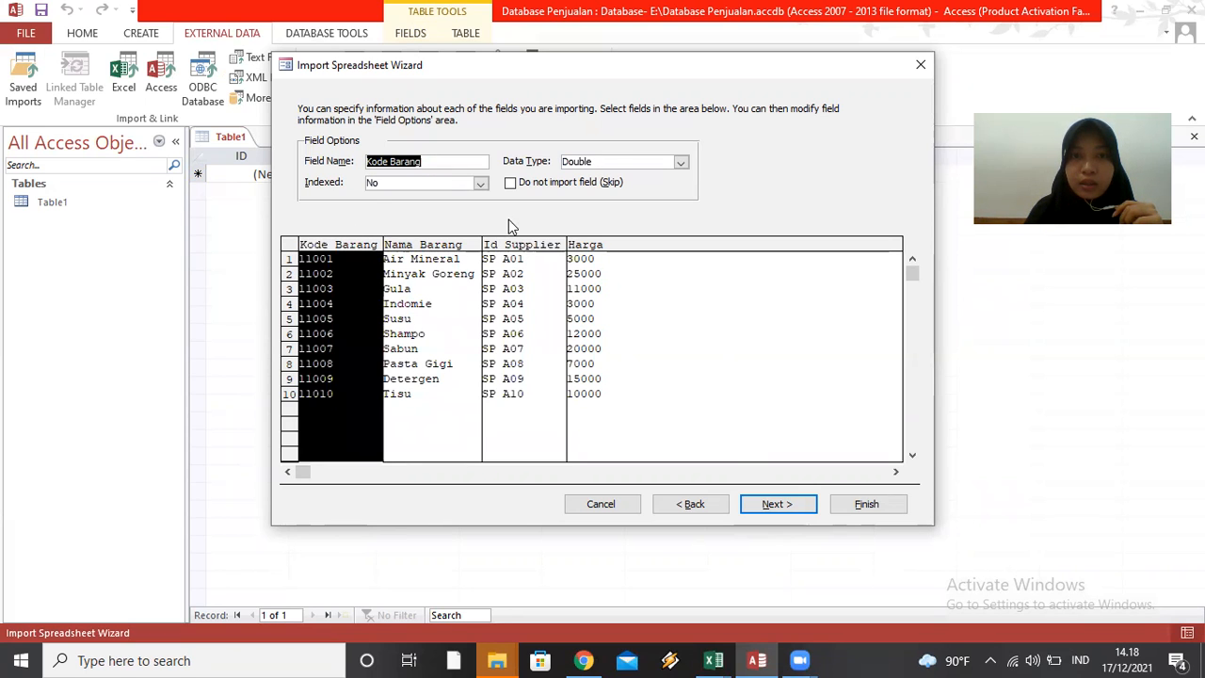
click(680, 162)
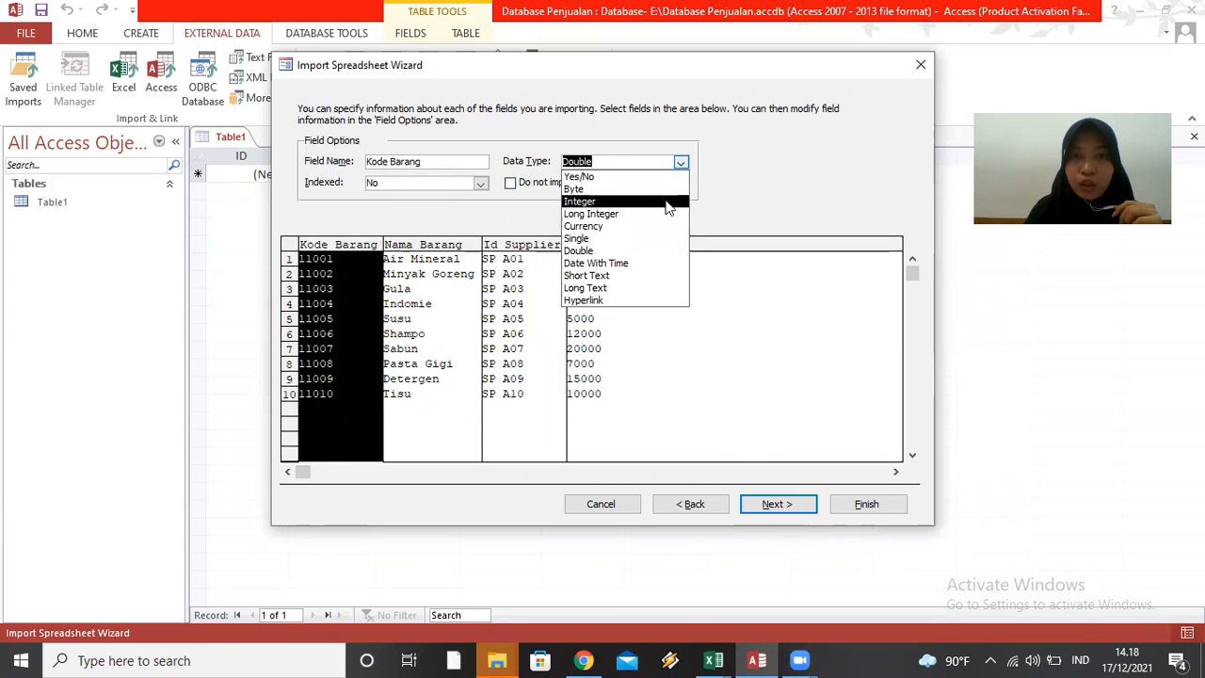
click(641, 276)
click(459, 245)
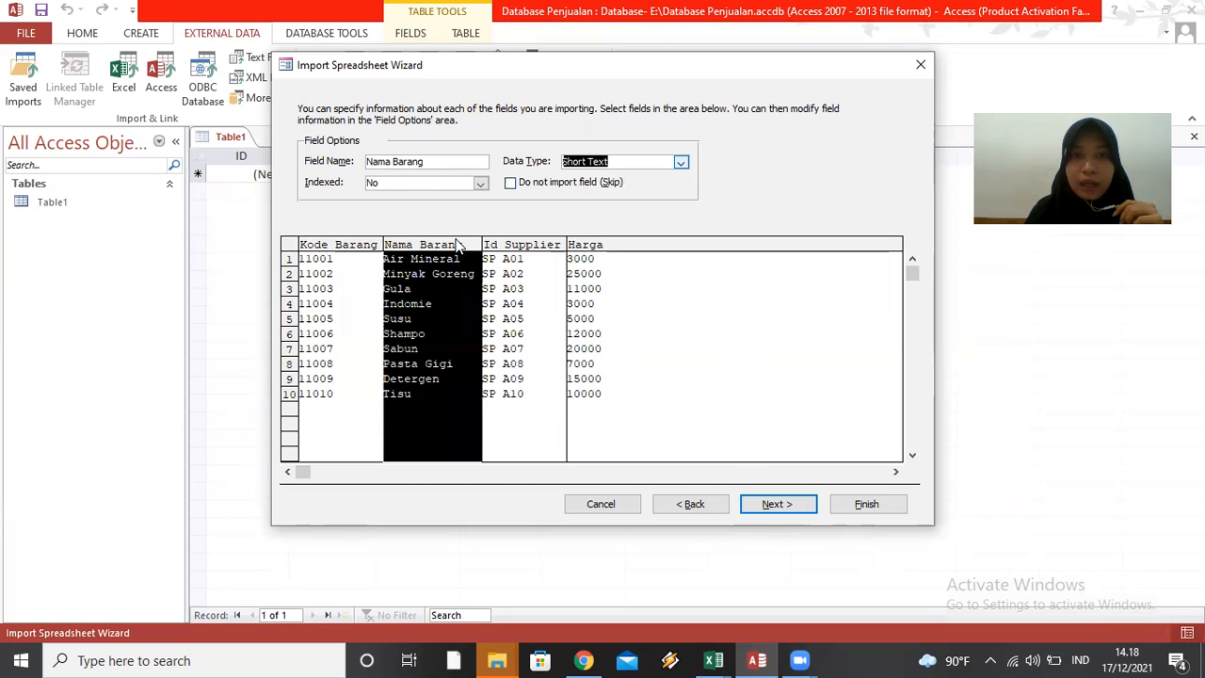
click(521, 246)
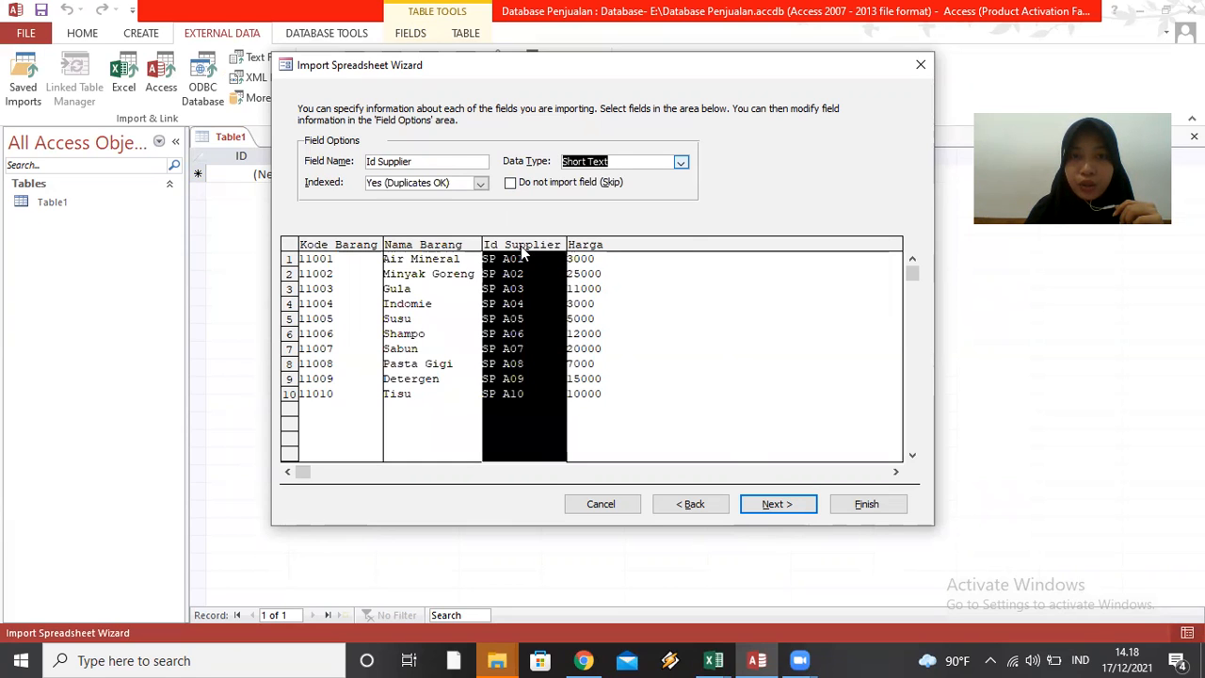
click(597, 246)
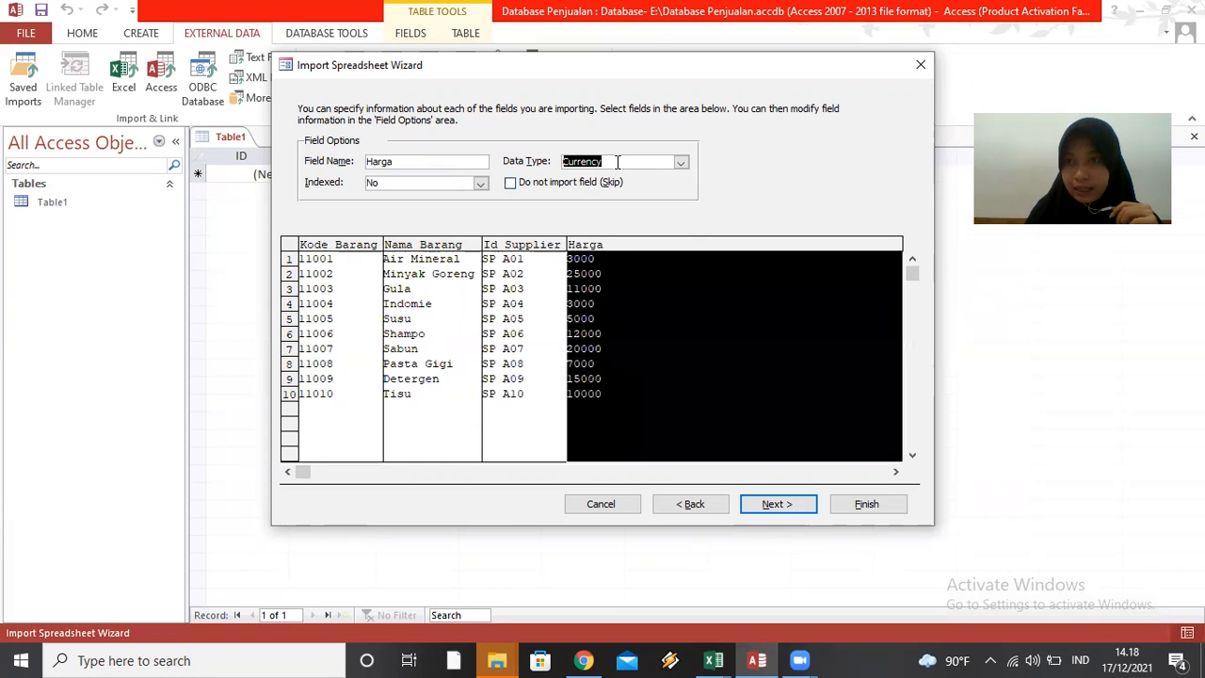
Choose Kode Barang as the primary key for the imported Tabel Barang data.
click(775, 501)
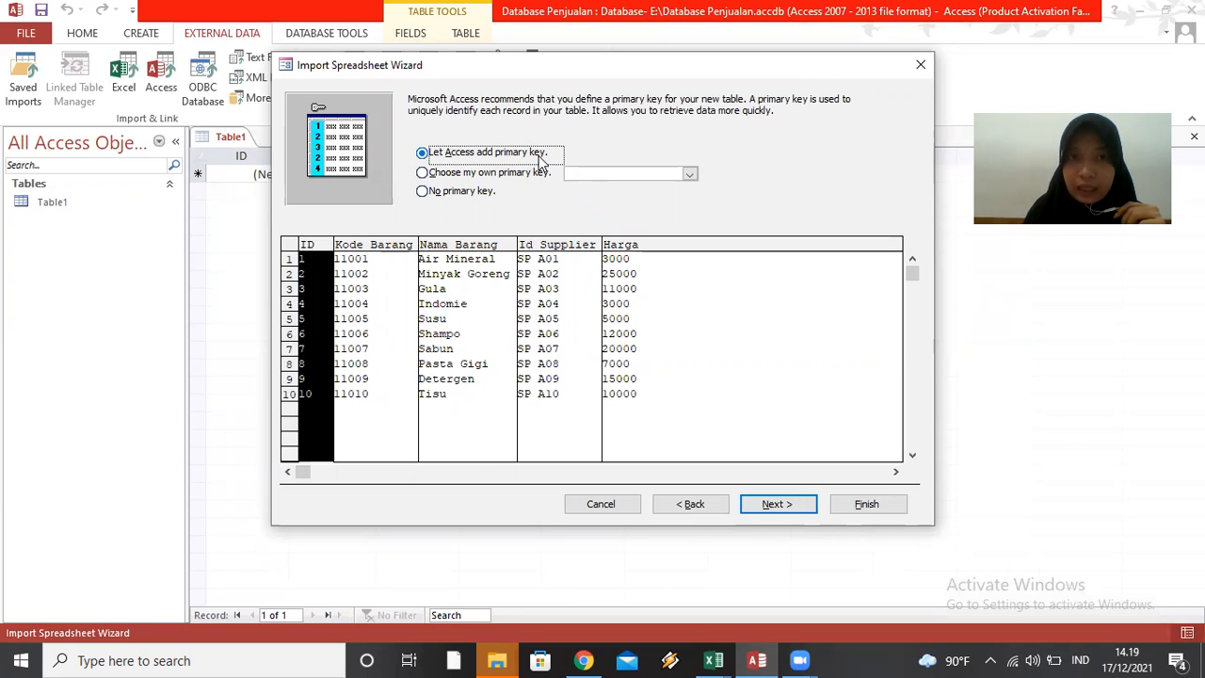
click(515, 177)
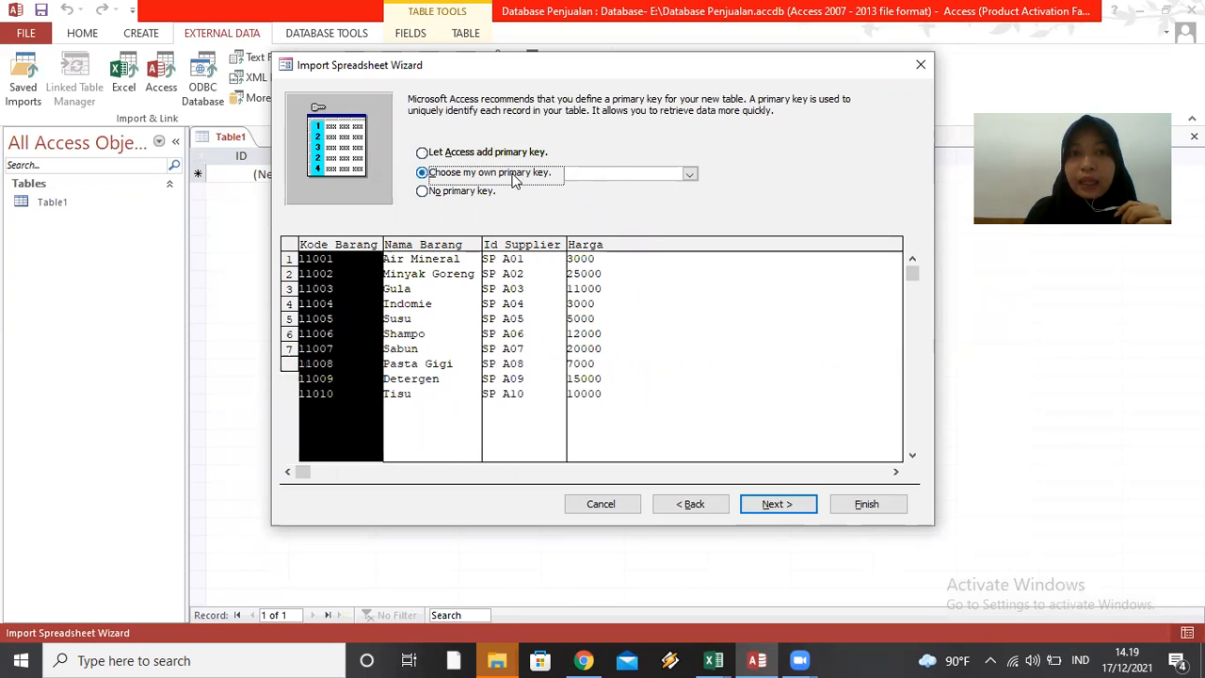
click(690, 175)
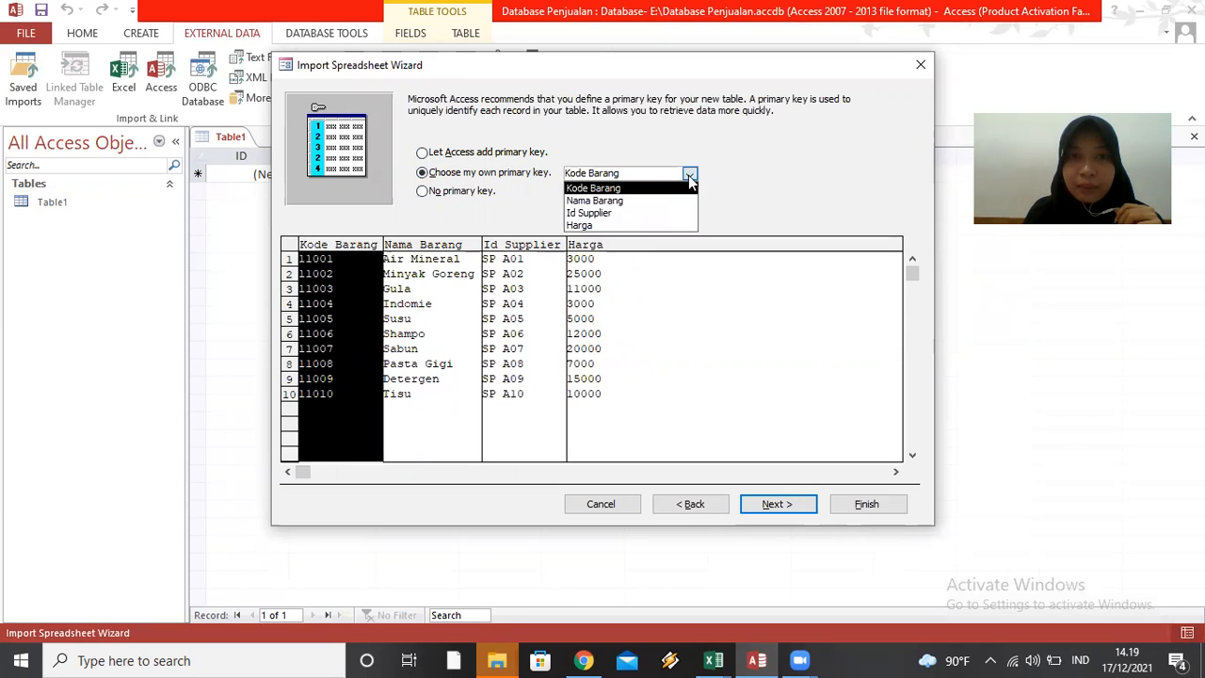
click(685, 189)
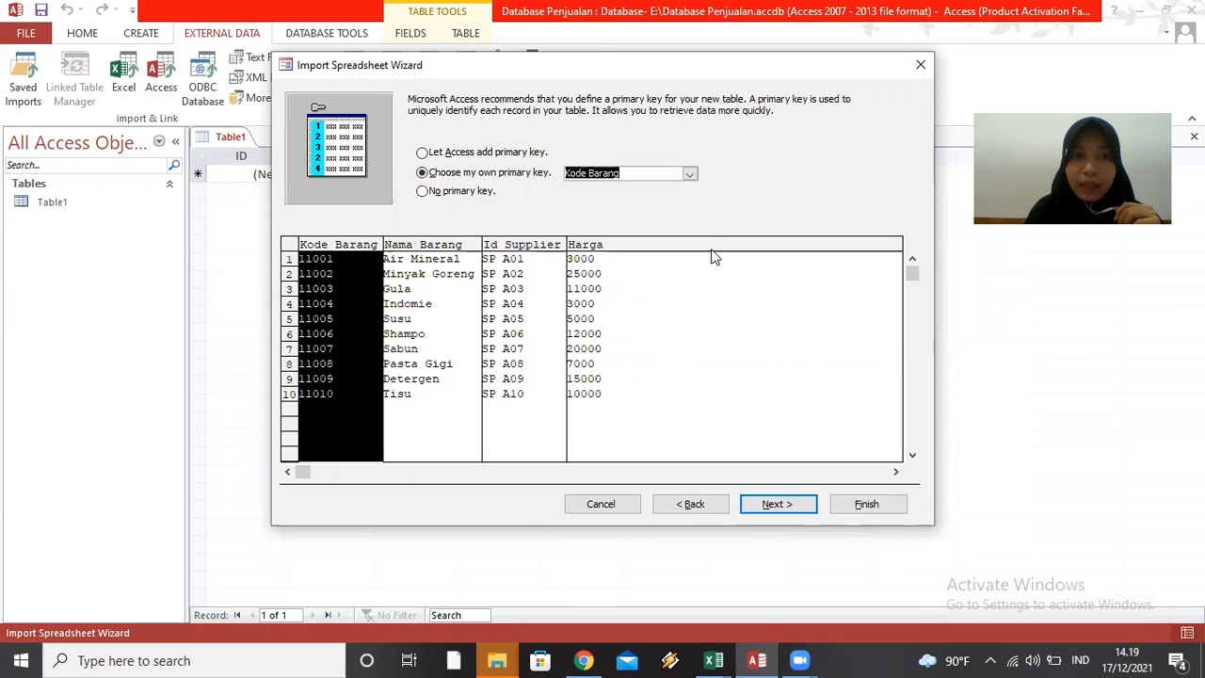
click(781, 505)
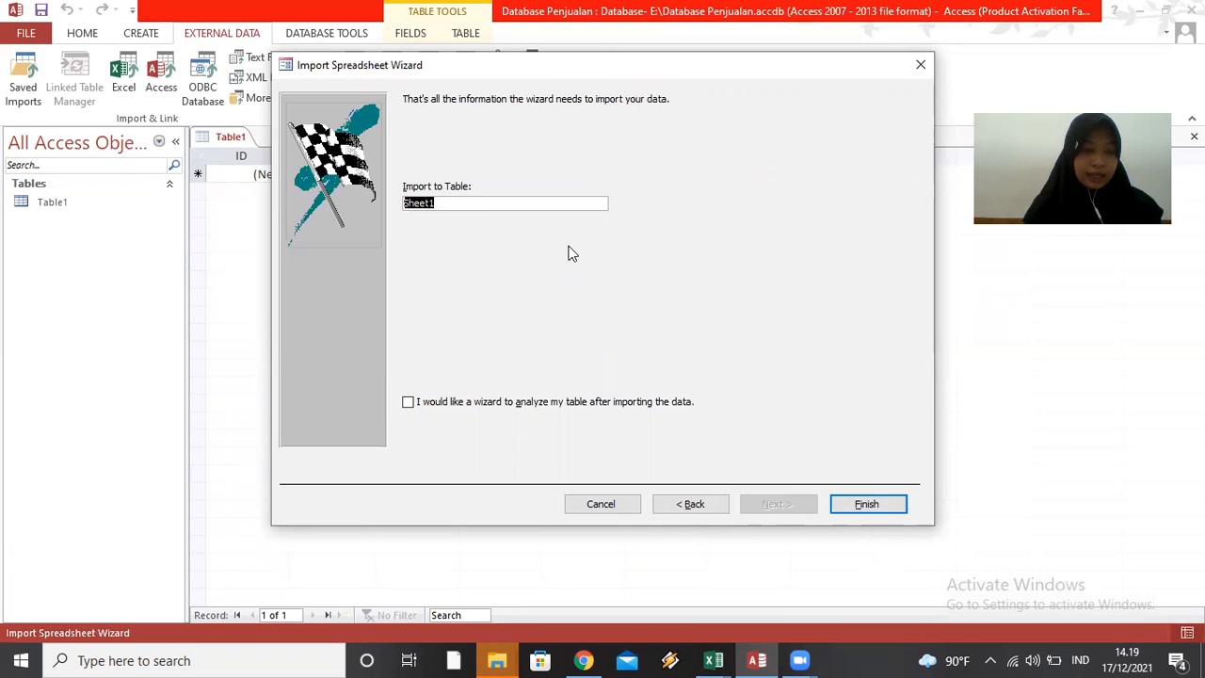
Name the imported table Tabel Barang, finish the import without saving its steps, and open the table.
text(Tab)
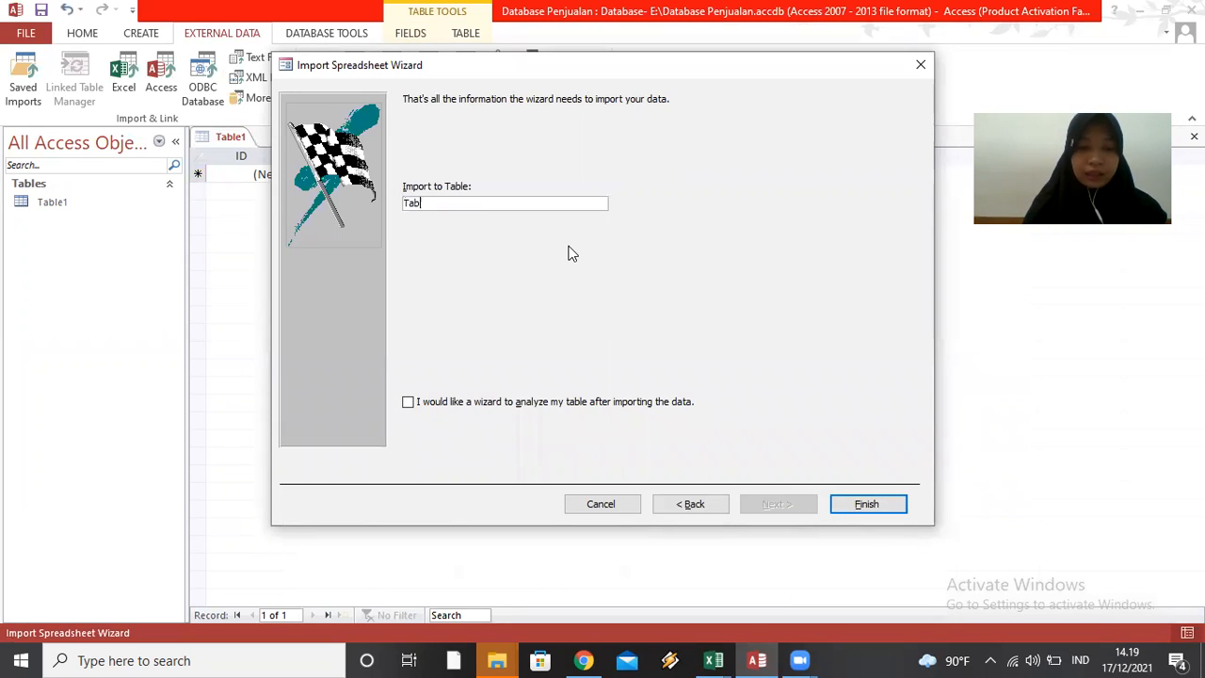
text(el Baran)
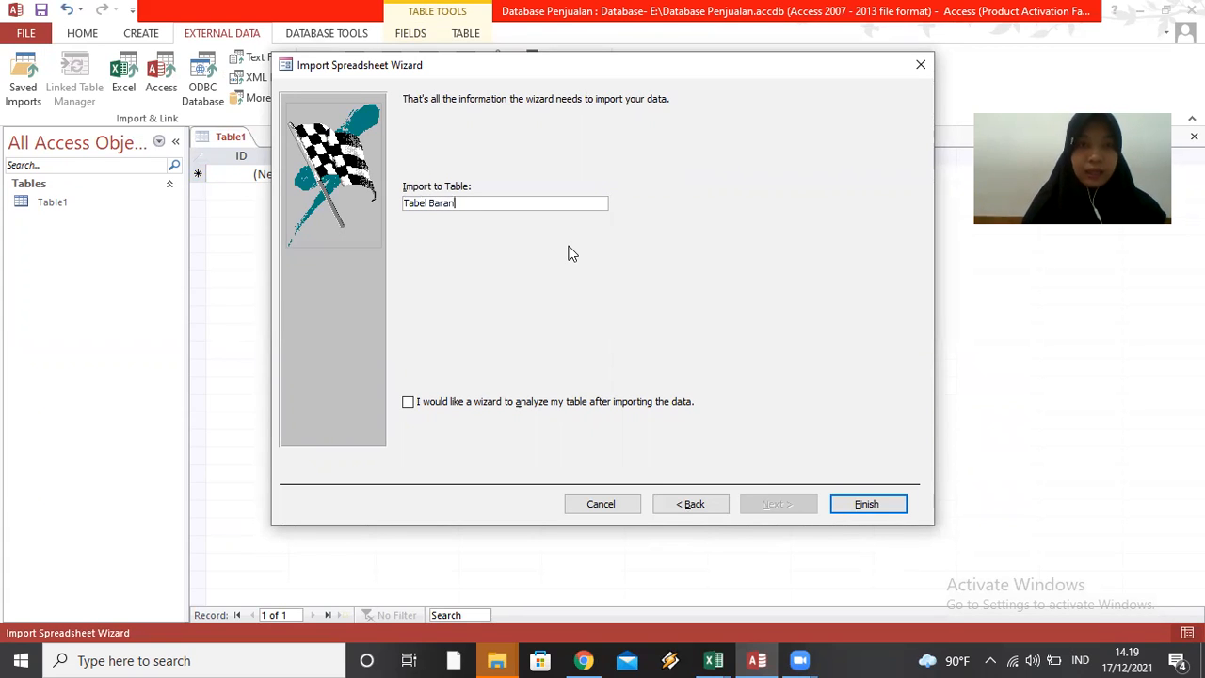
click(868, 501)
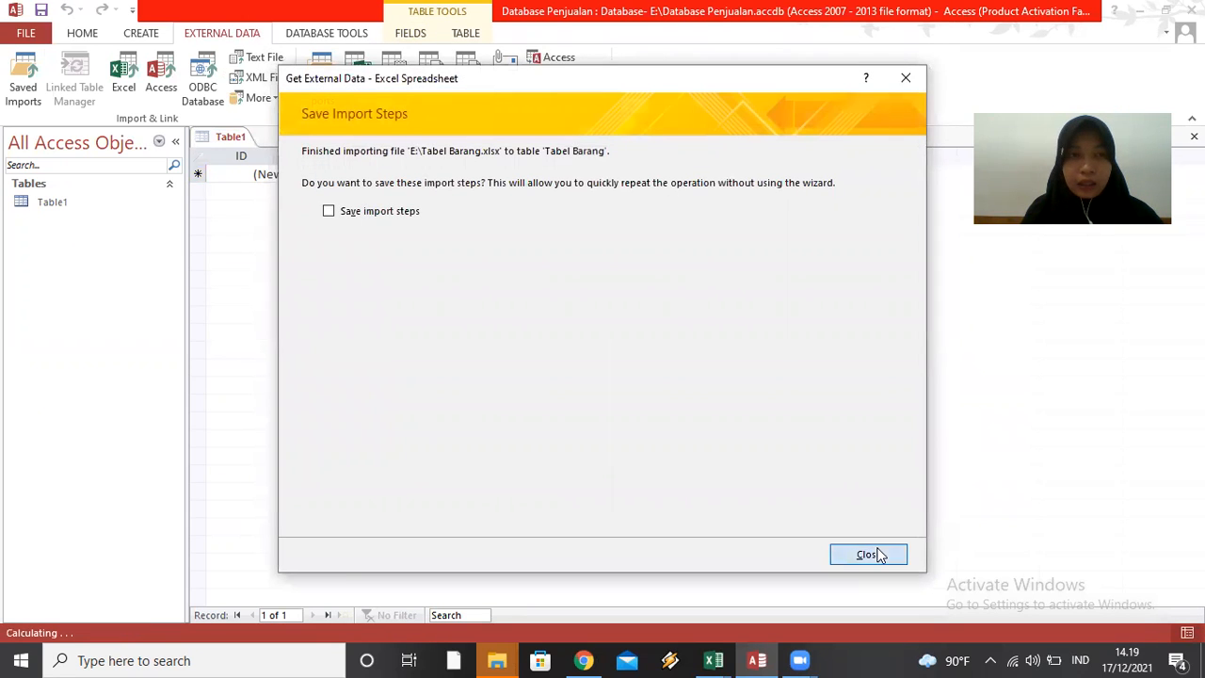
click(868, 555)
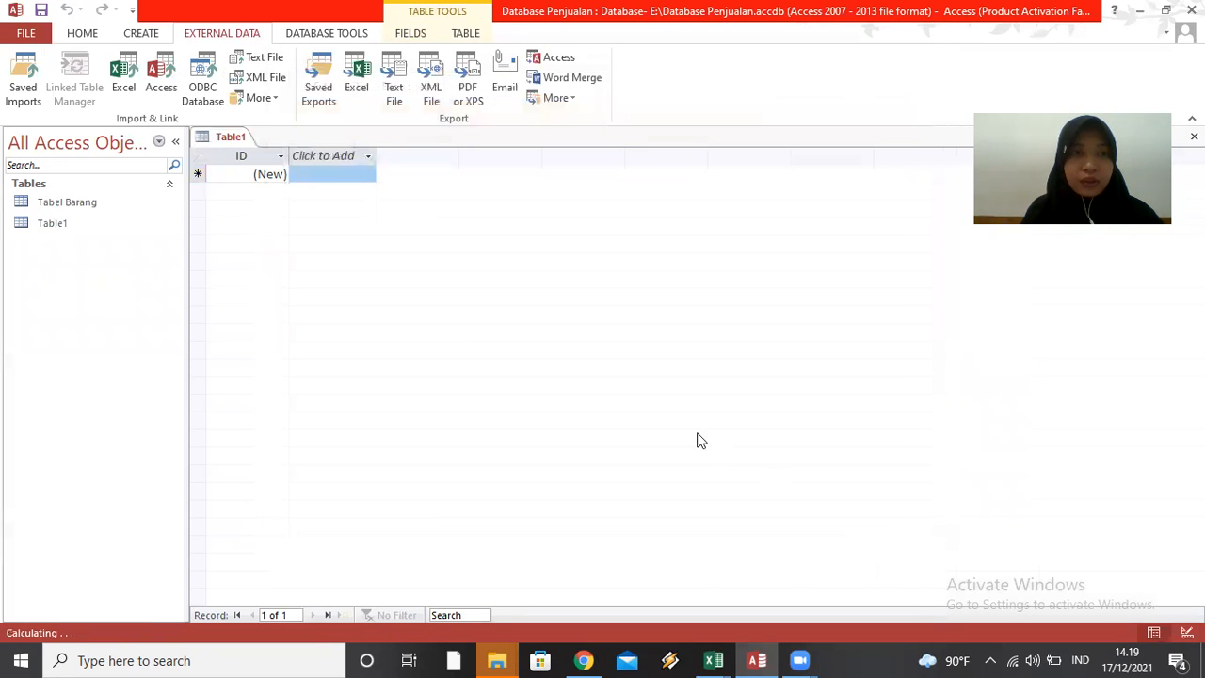
double_click(66, 202)
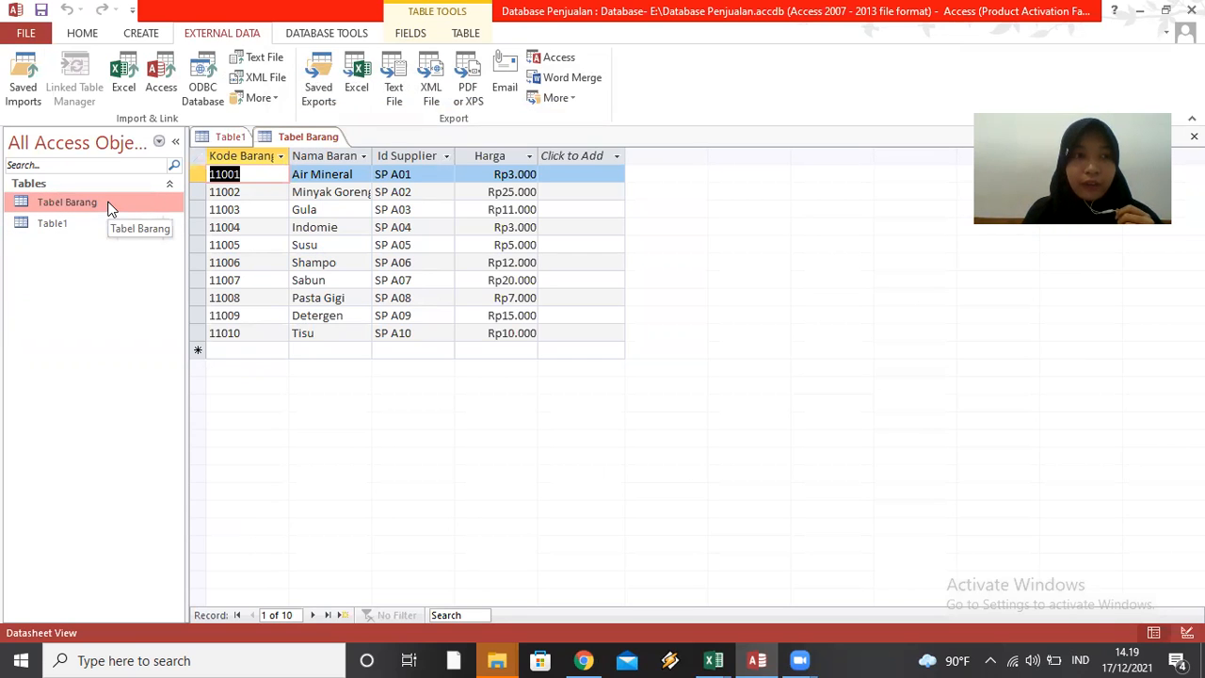
Start an Excel import of Tabel Customer.xlsx from the E: drive into a new table in the current database.
click(129, 81)
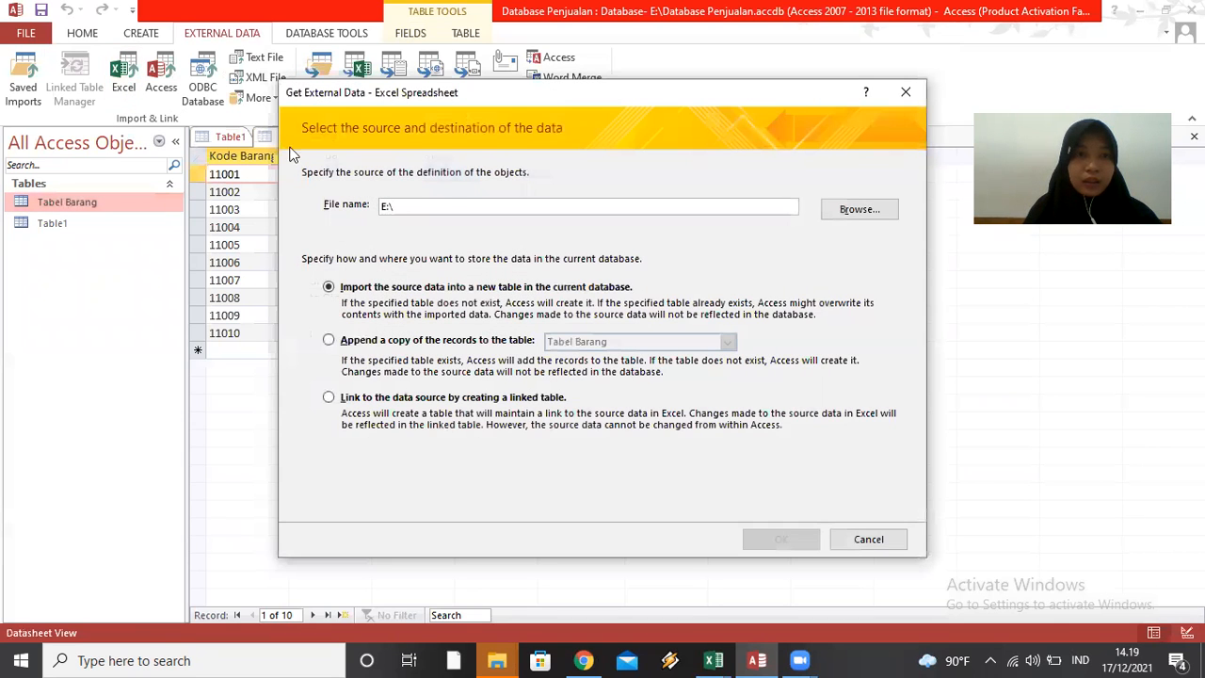
click(835, 208)
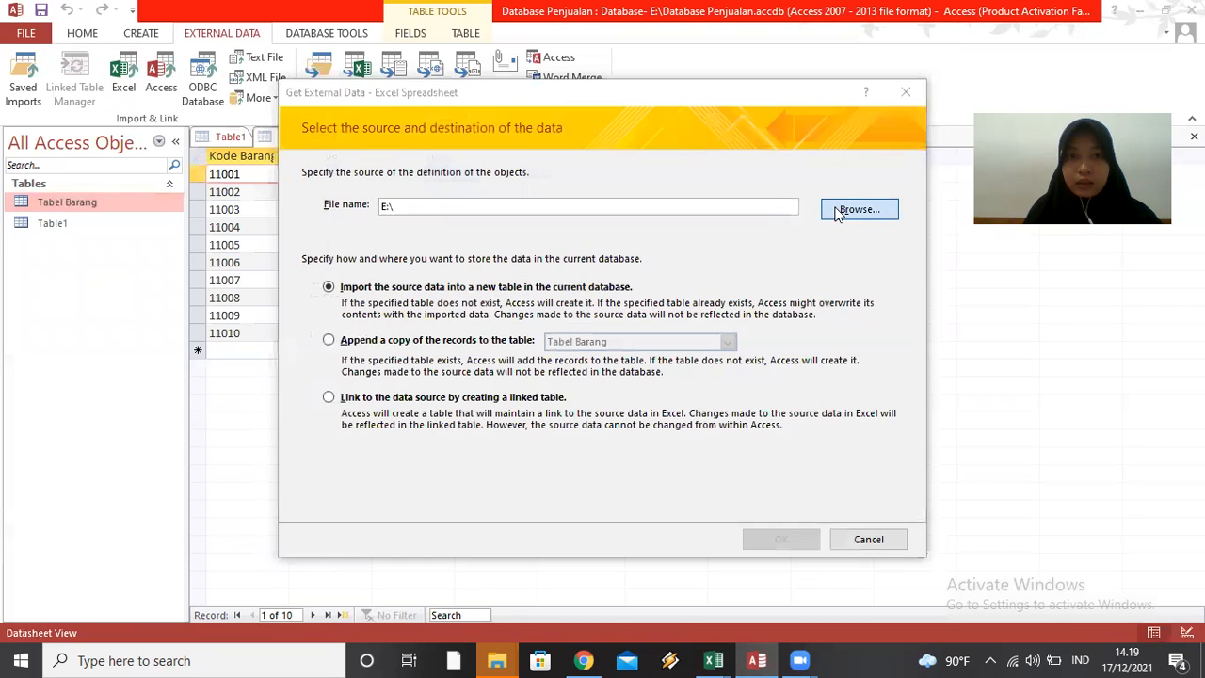
click(356, 435)
drag(865, 277, 863, 384)
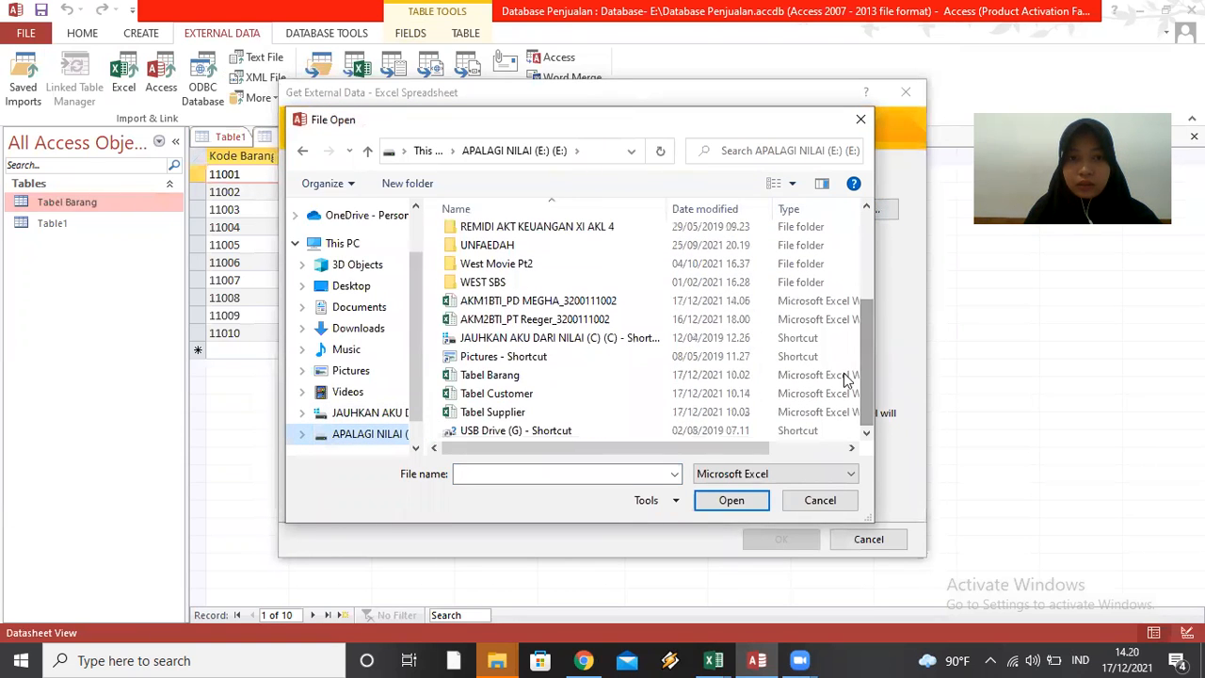
click(531, 400)
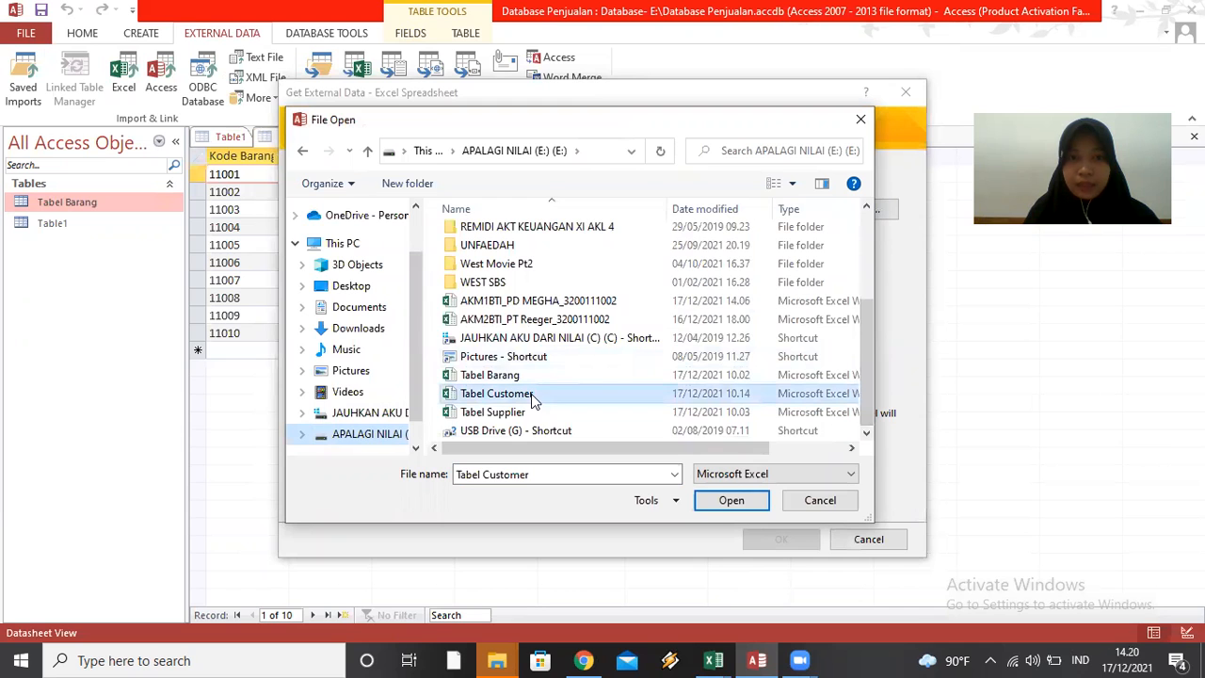
click(720, 500)
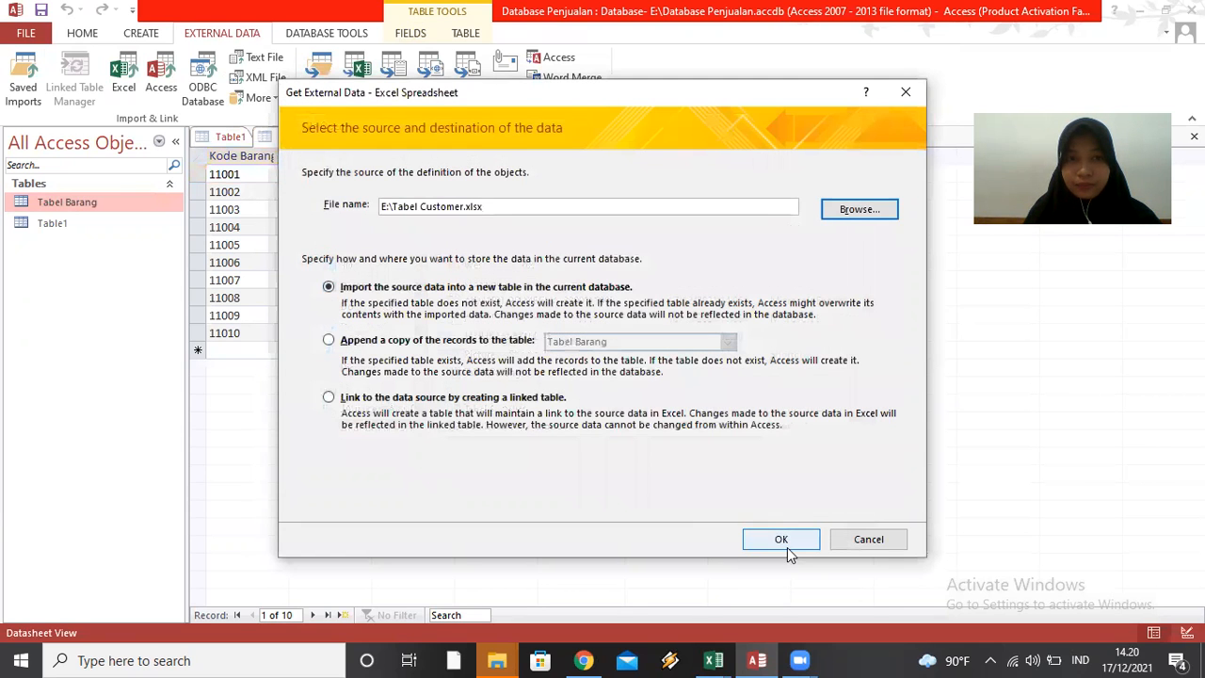
click(787, 545)
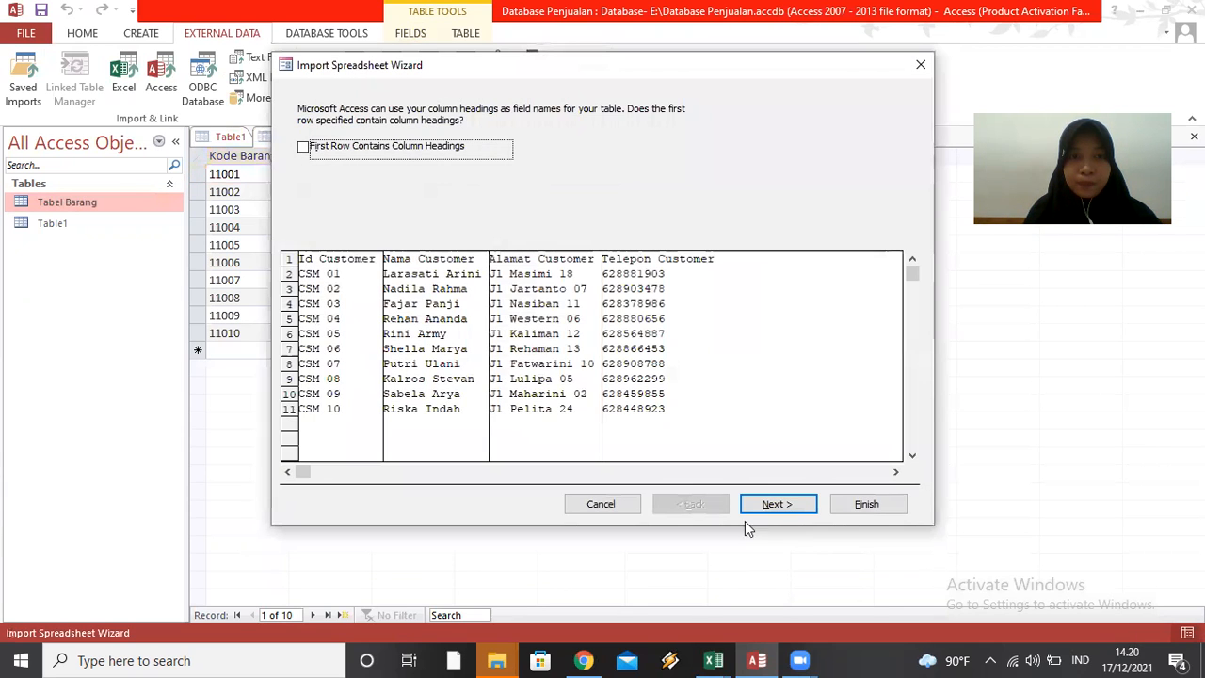
Use the first row as column headings, check the customer fields' types and set Telepon Customer's data type to Short Text.
click(303, 148)
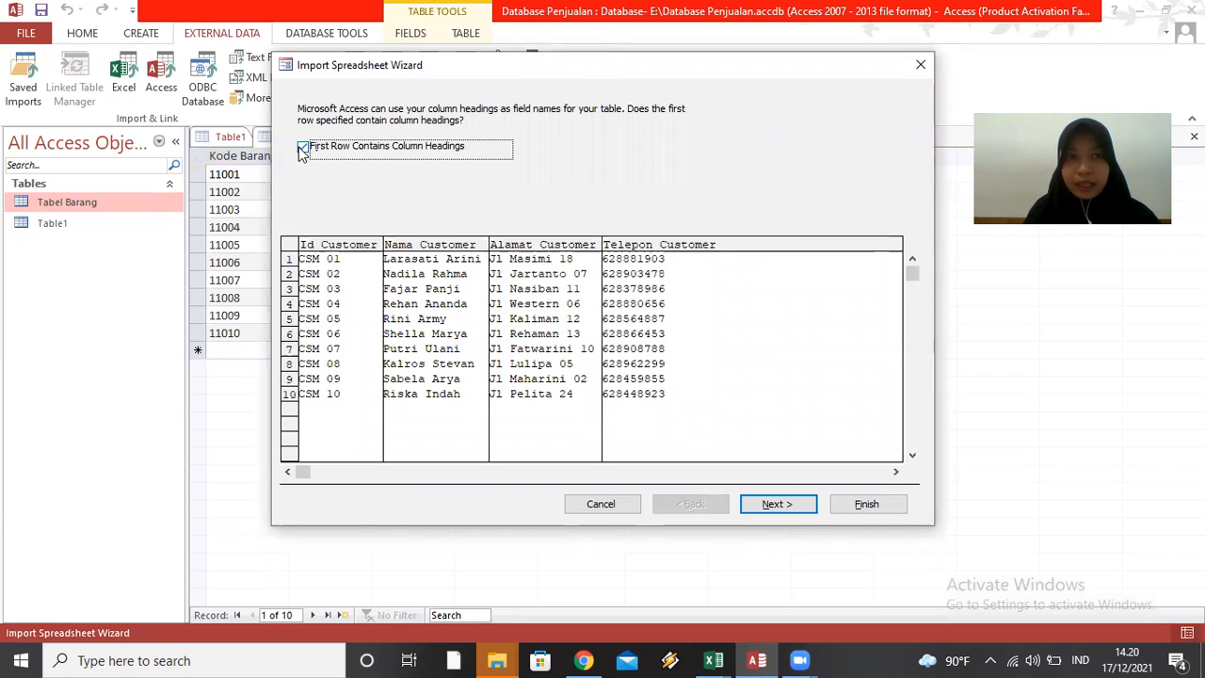
click(776, 504)
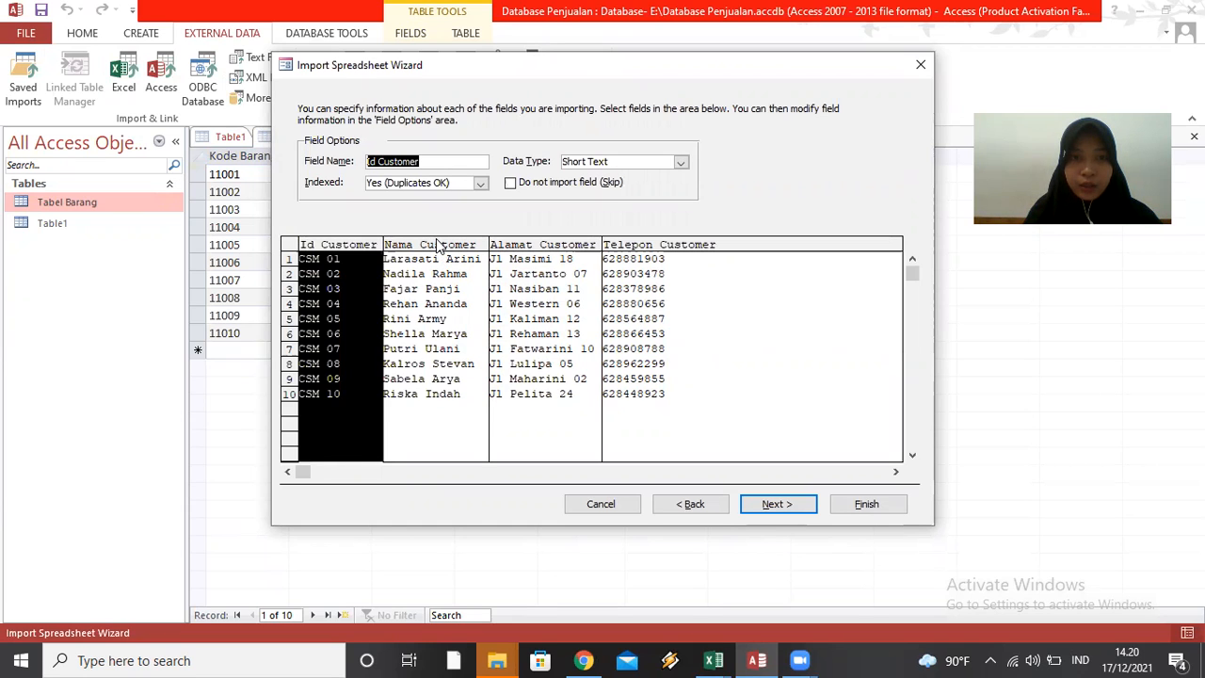
click(436, 245)
click(533, 252)
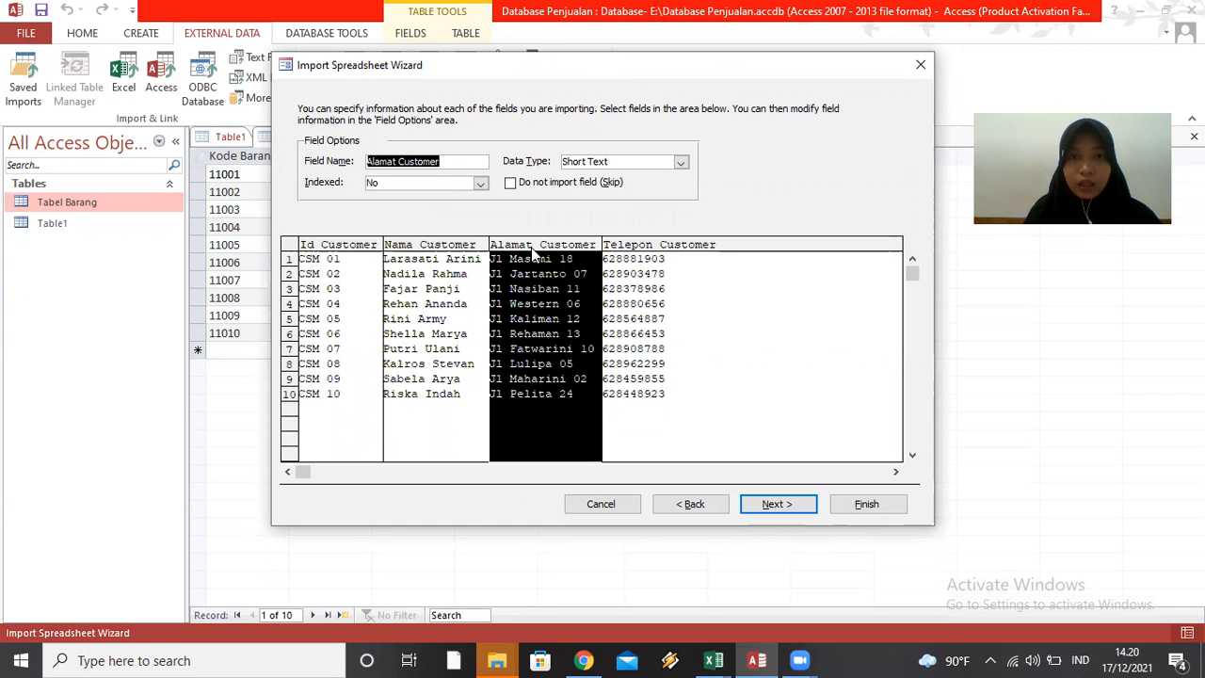
click(631, 250)
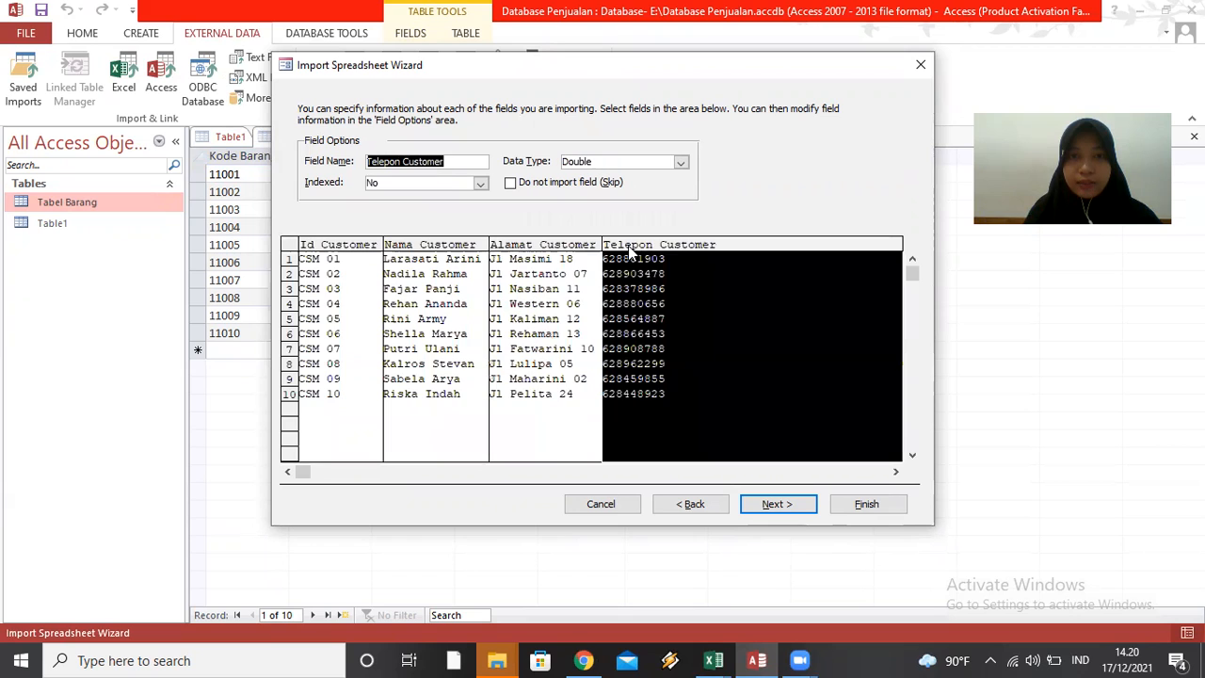
click(682, 162)
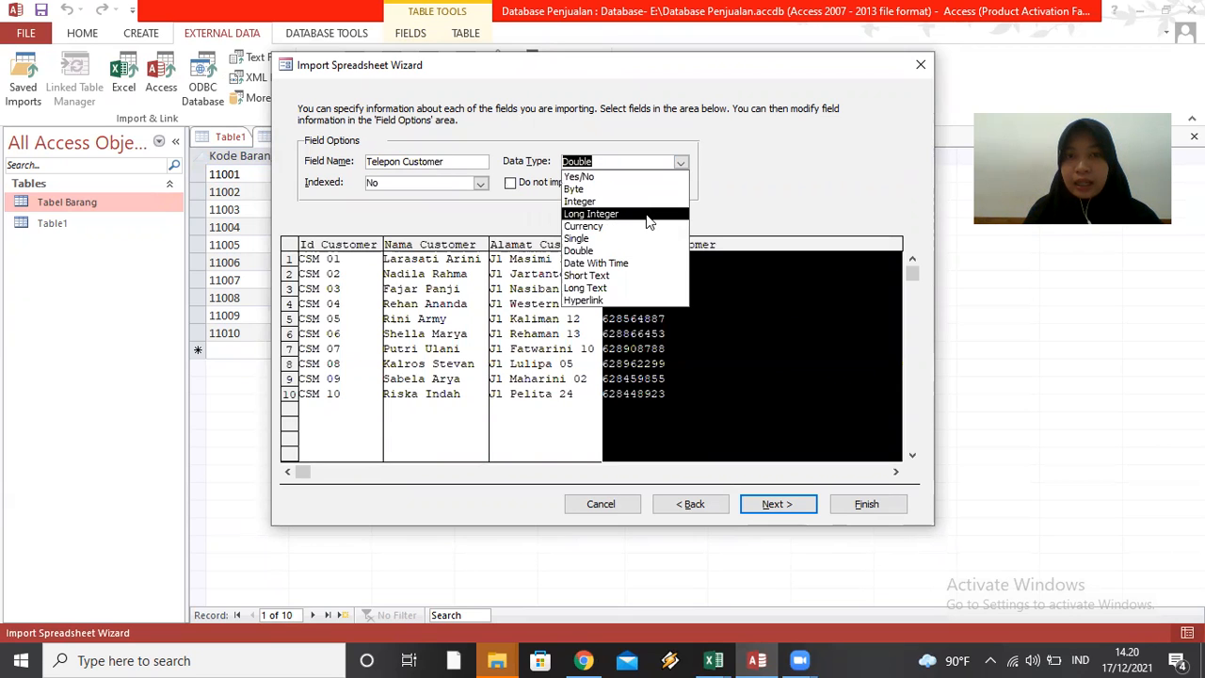
click(630, 274)
Choose Id Customer as the primary key for the imported customer data.
click(772, 504)
click(499, 175)
click(690, 175)
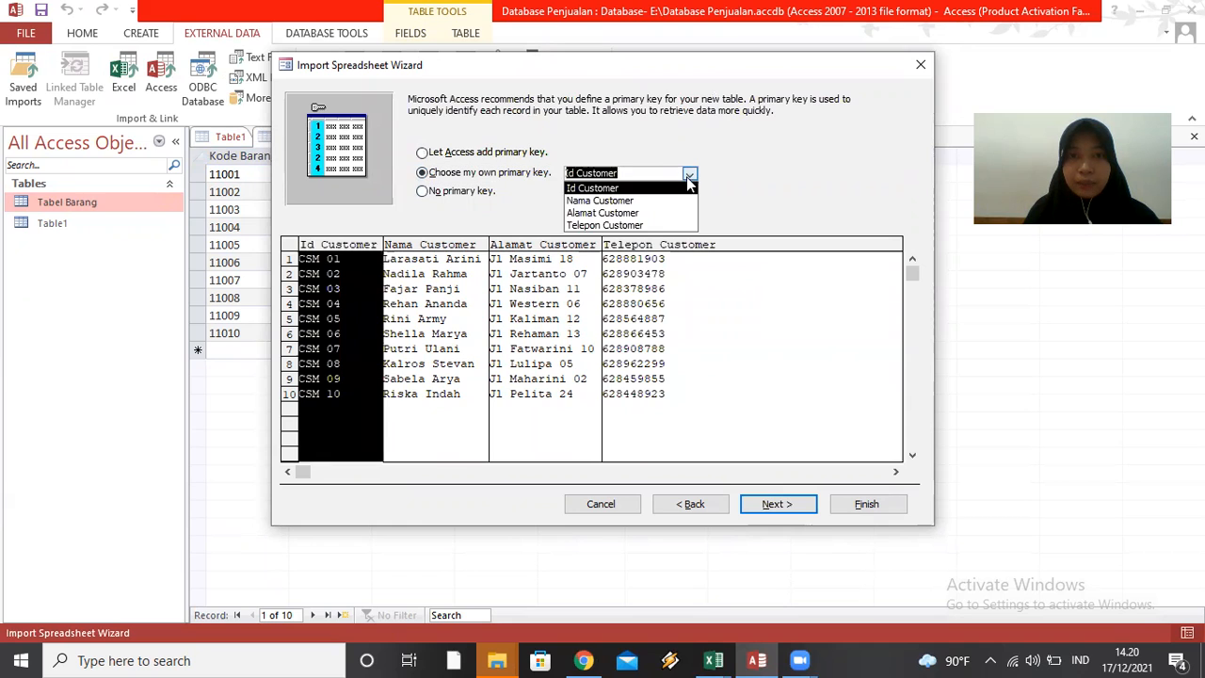
click(679, 187)
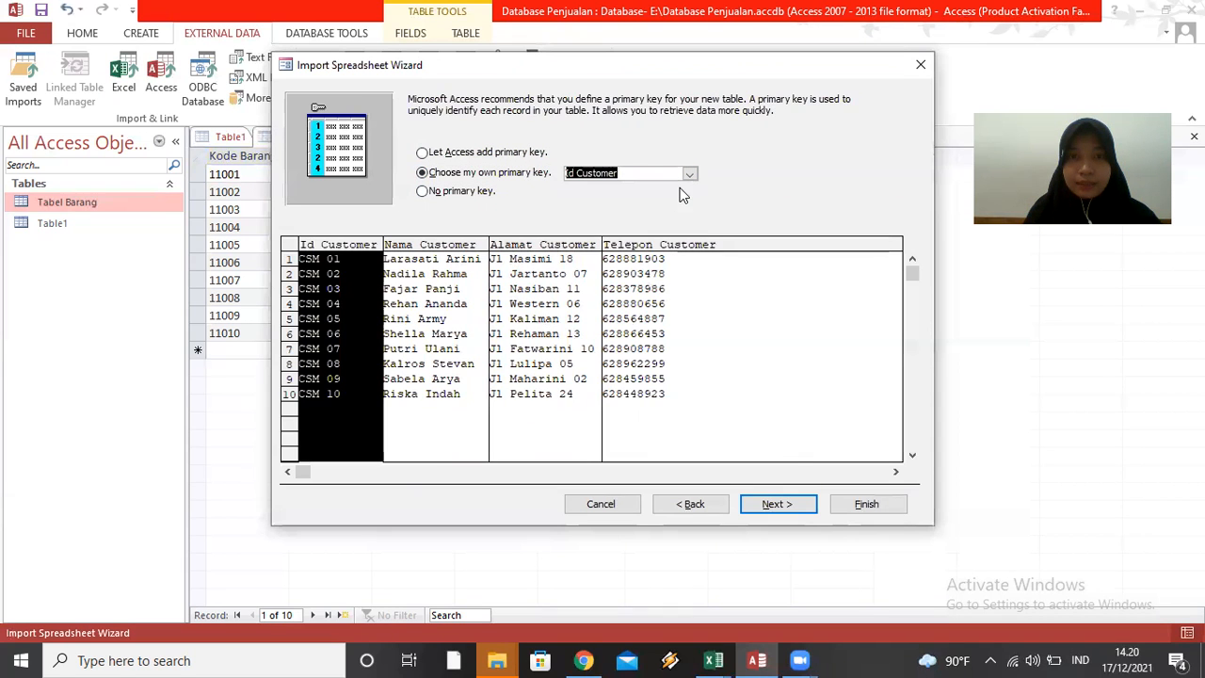
click(796, 505)
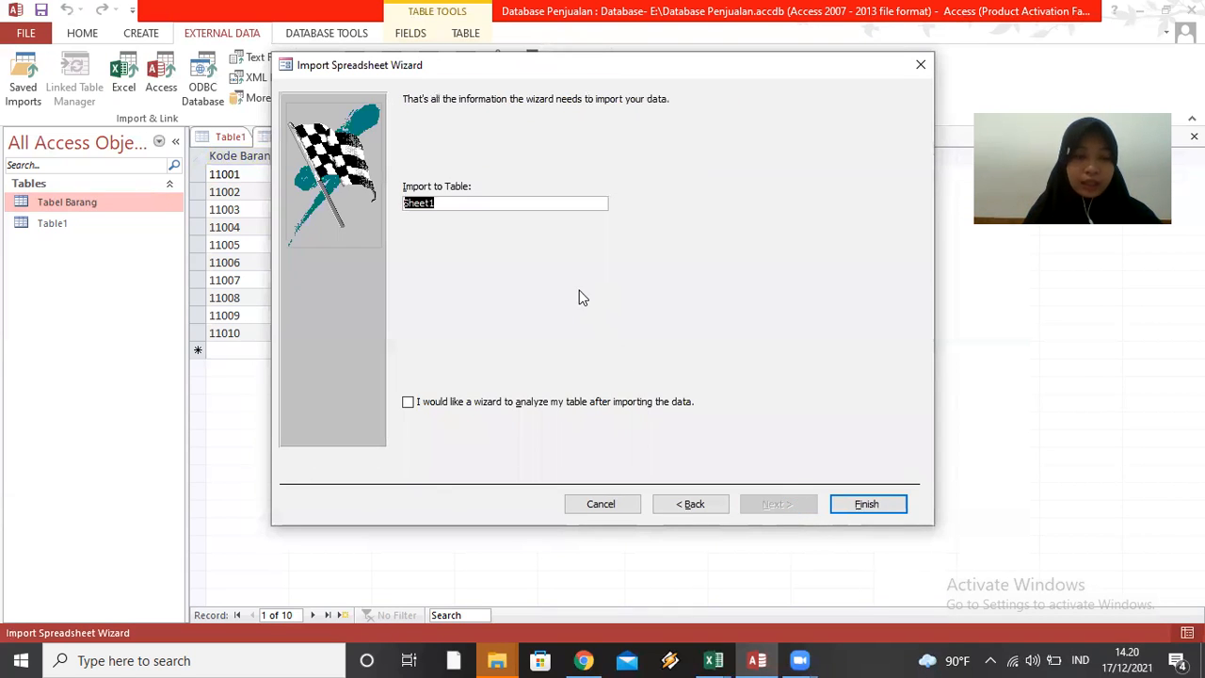
Name the imported table Tabel Customer and finish the import without saving its steps.
key(Caps_Lock)
text(T)
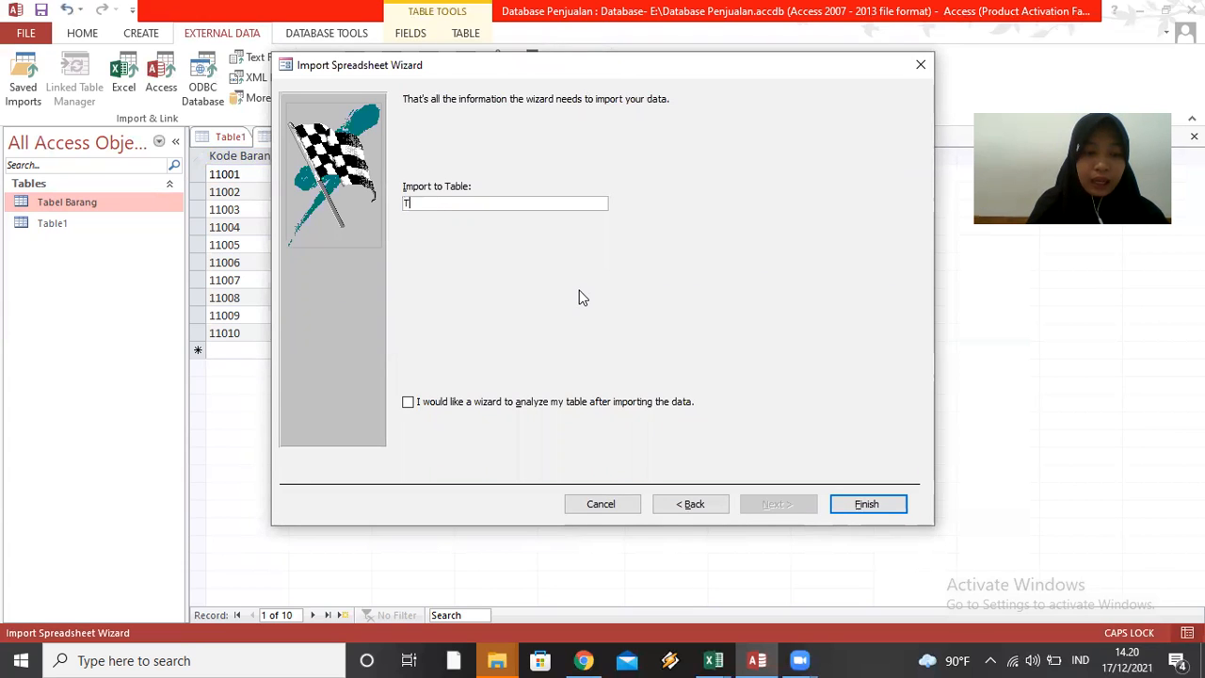
text(abel Customer)
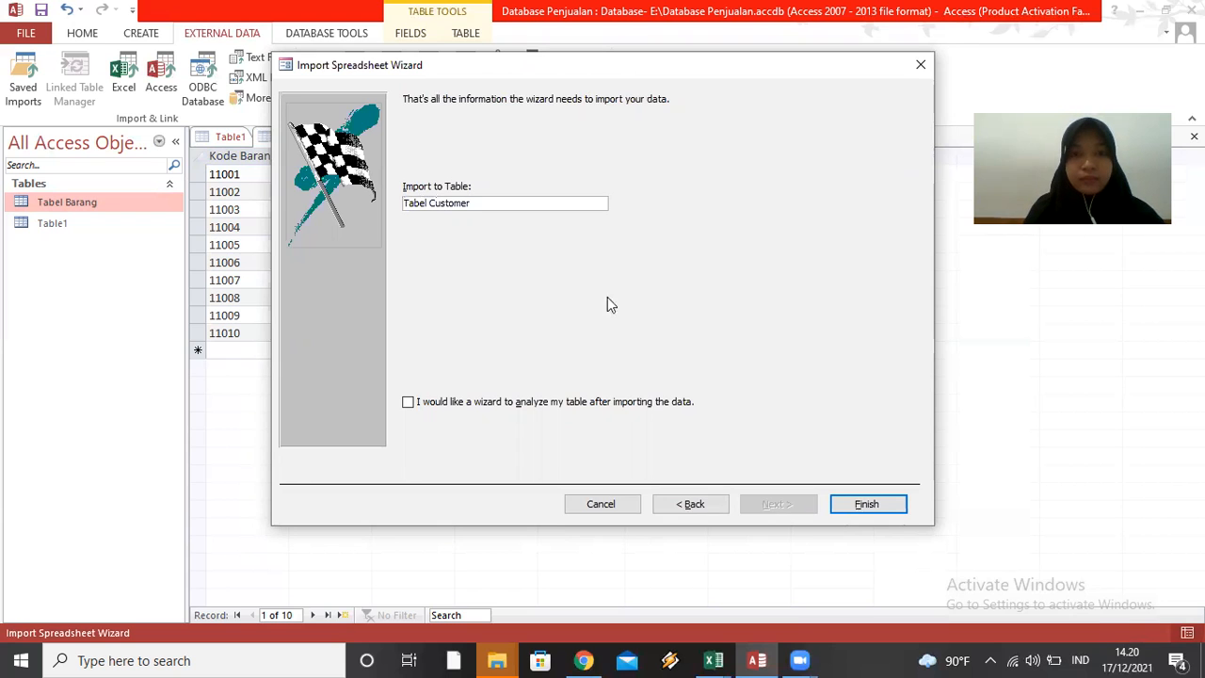
click(859, 506)
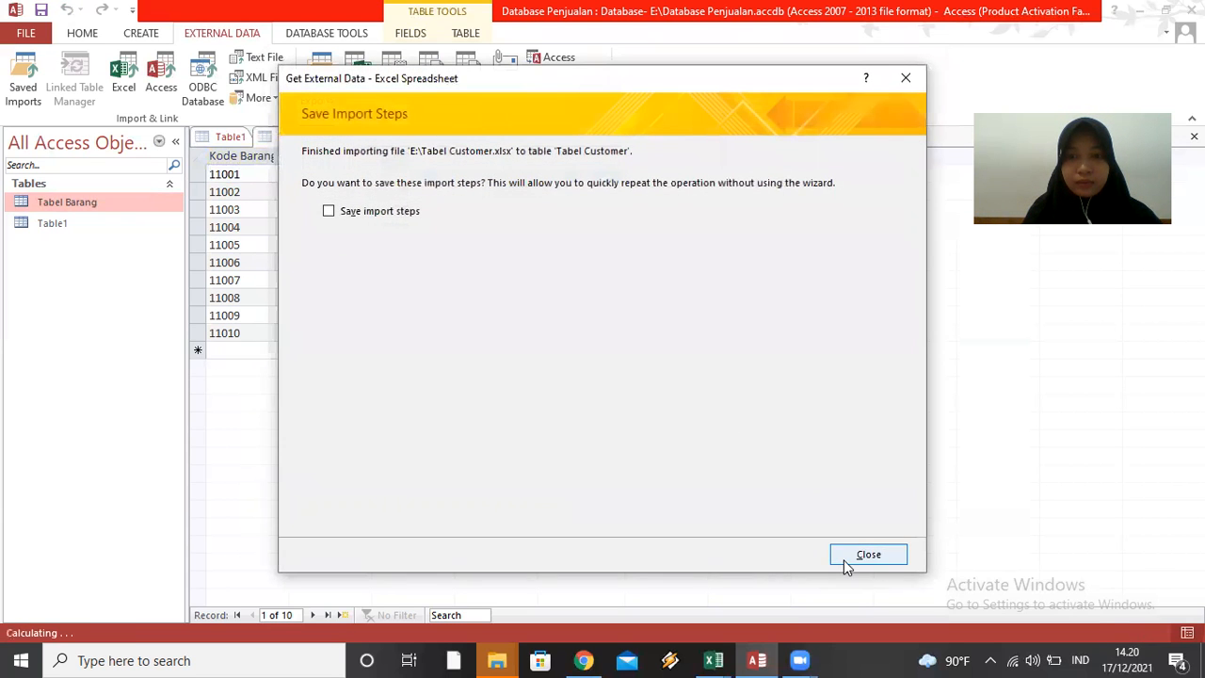
click(866, 555)
Start an Excel import of Tabel Supplier.xlsx from the E: drive into a new table in the current database.
click(137, 87)
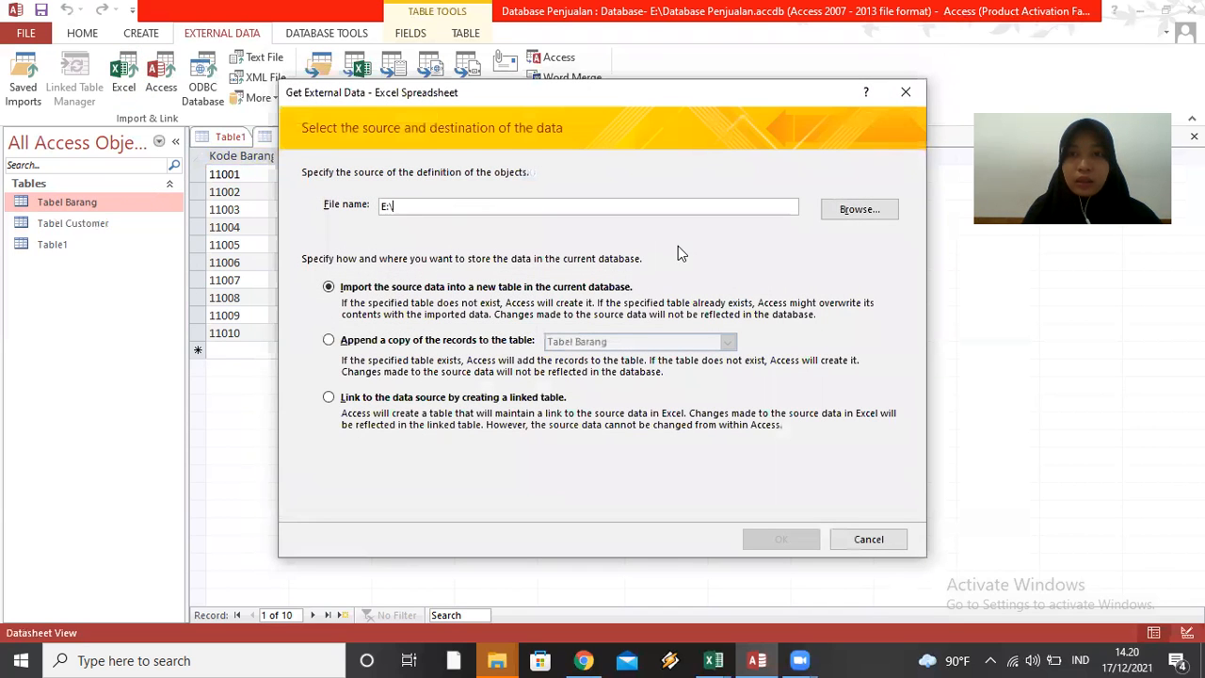
click(826, 211)
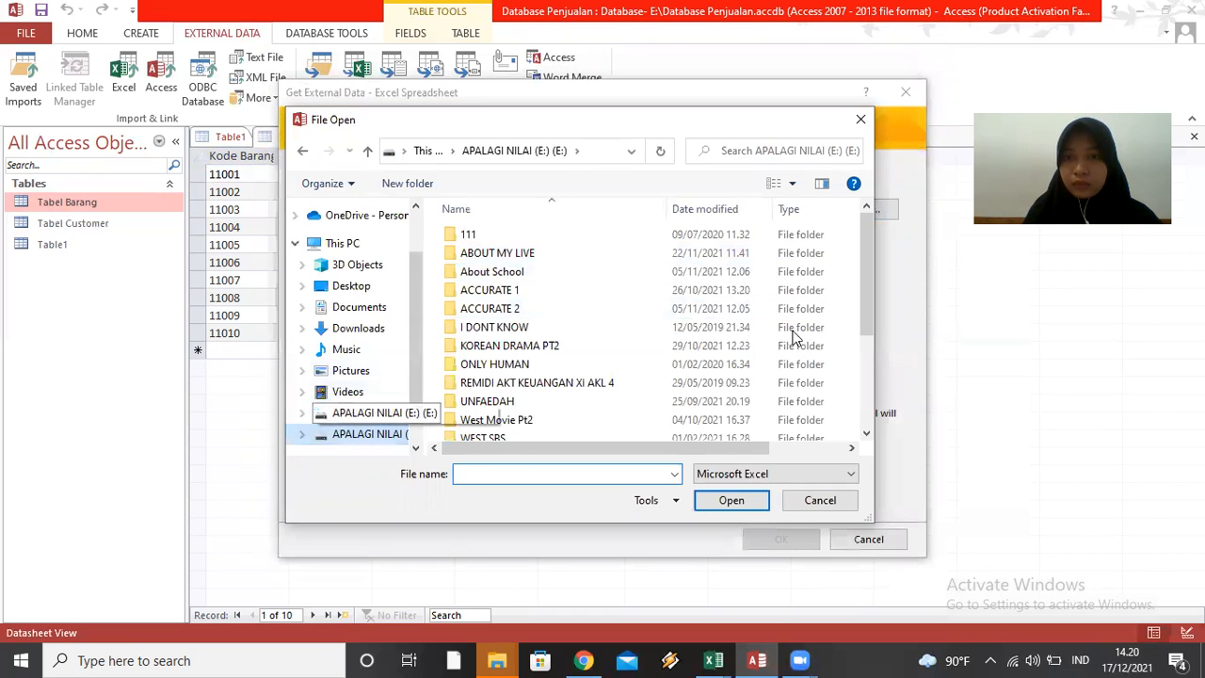
drag(866, 299, 869, 411)
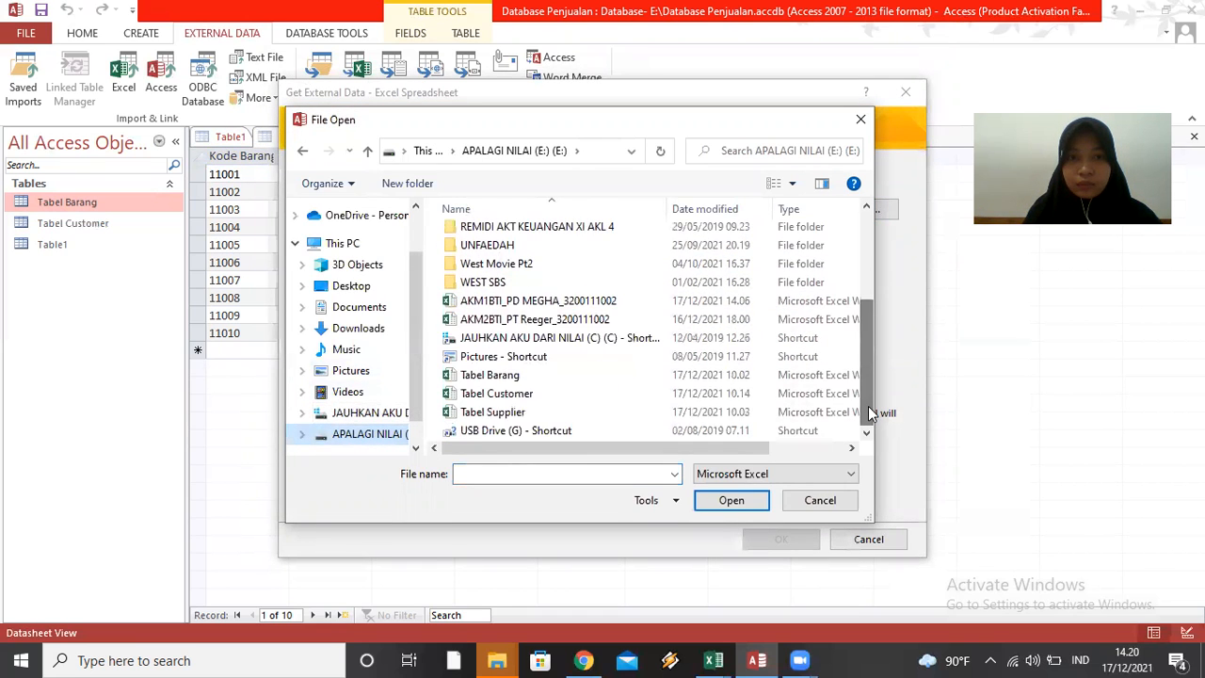
click(616, 412)
double_click(614, 412)
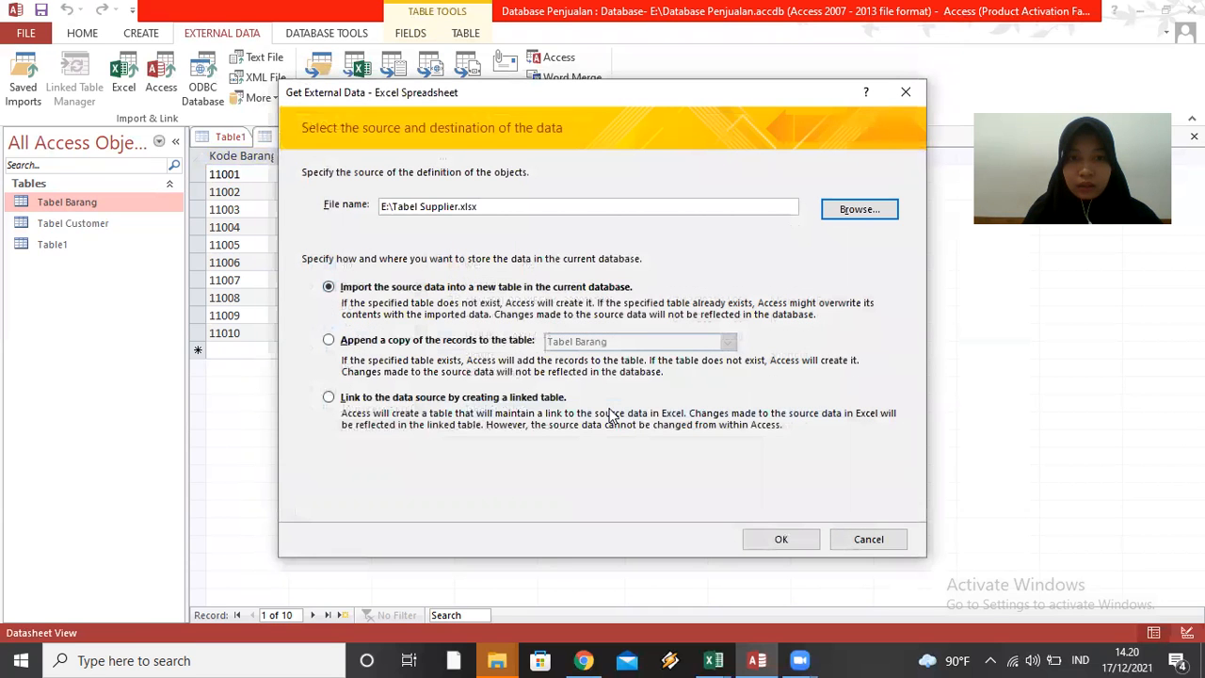
click(802, 540)
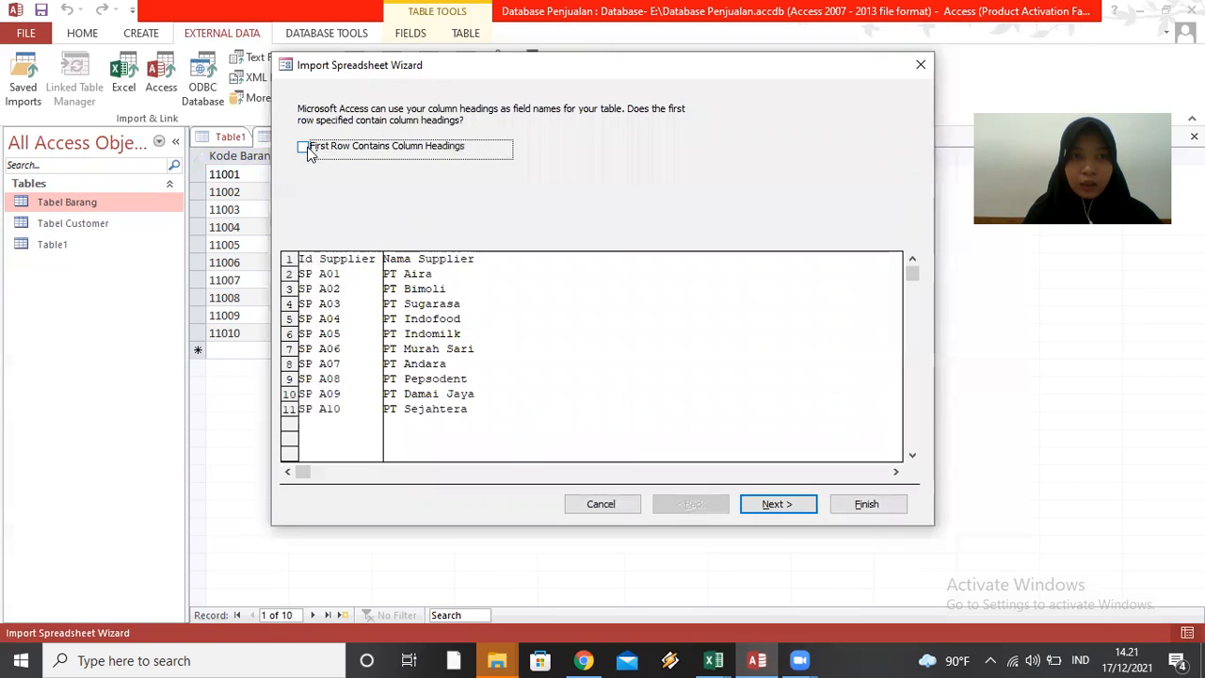
Use the first row as column headings and check the data types of the Id Supplier and Nama Supplier fields.
click(304, 148)
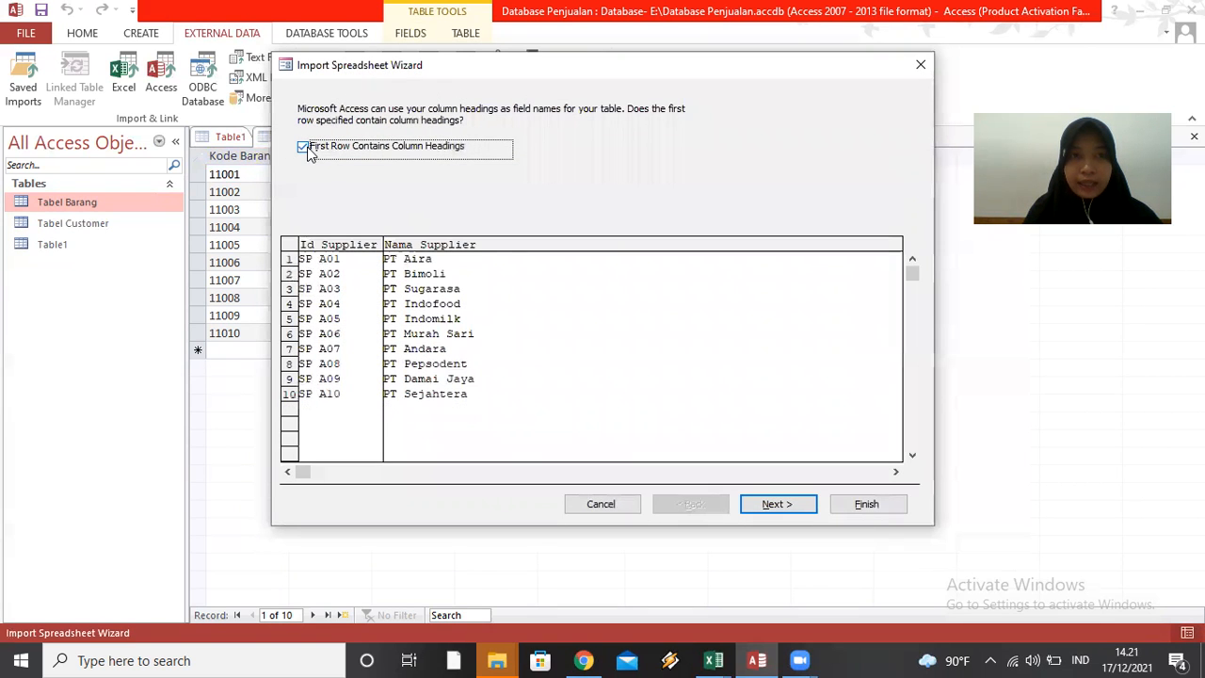
click(778, 504)
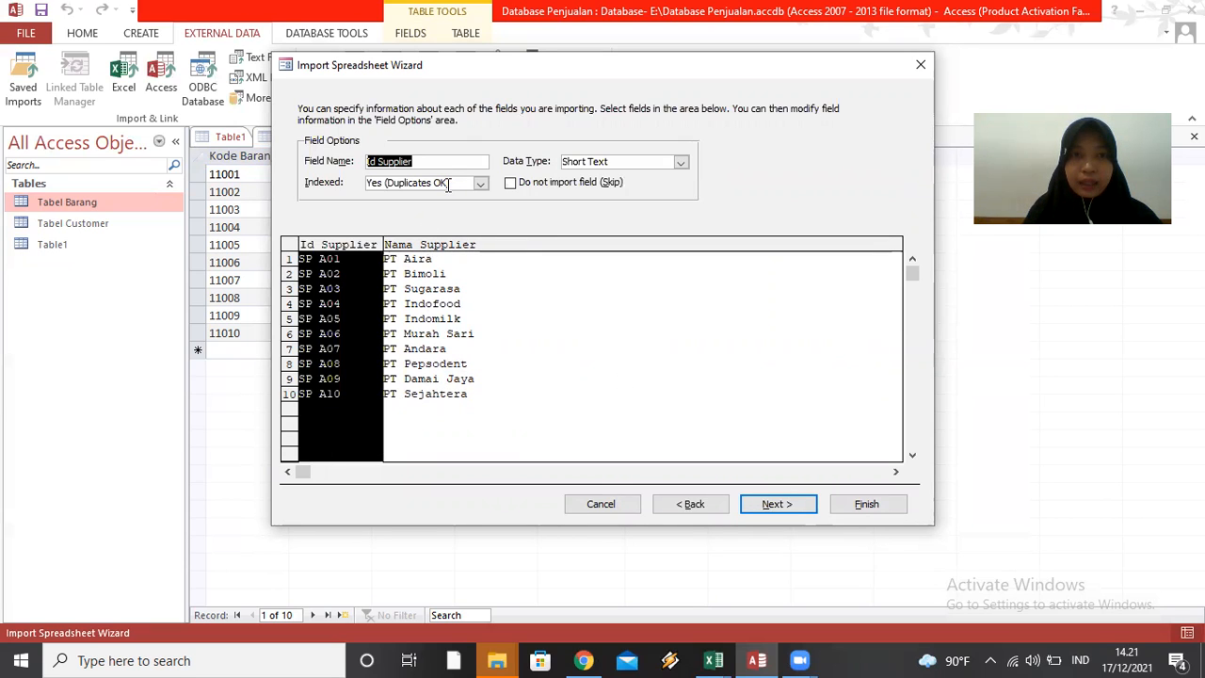
click(512, 256)
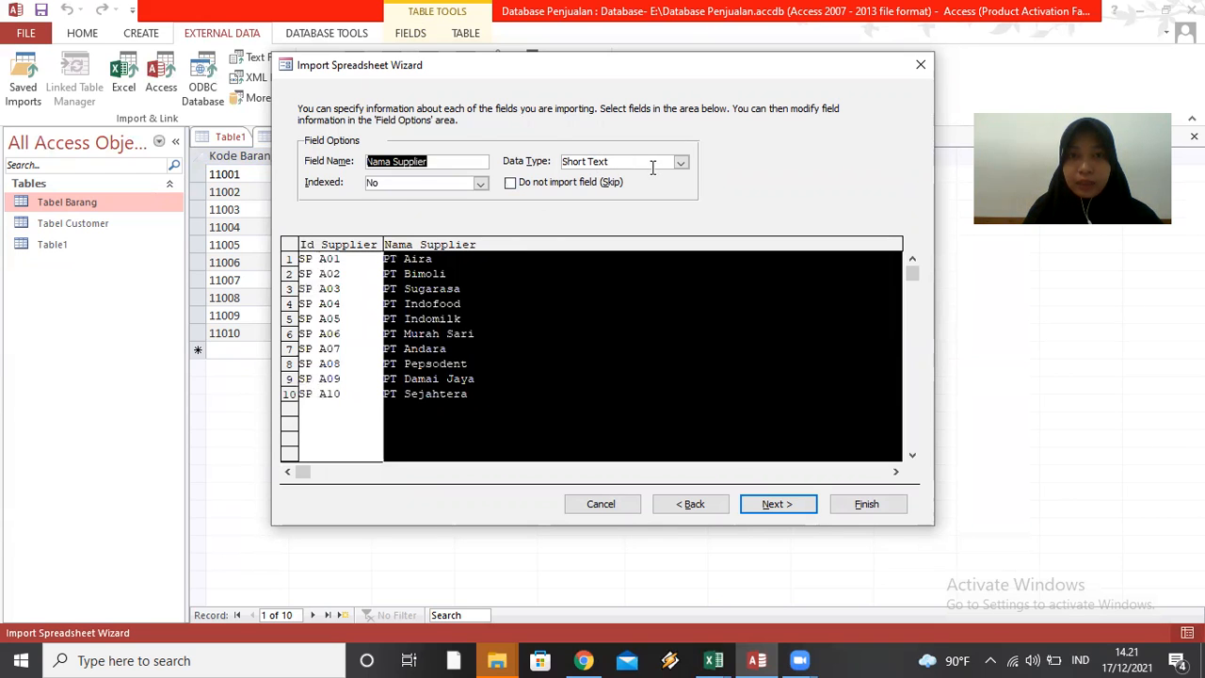
Choose Id Supplier as the primary key for the imported supplier data.
click(781, 506)
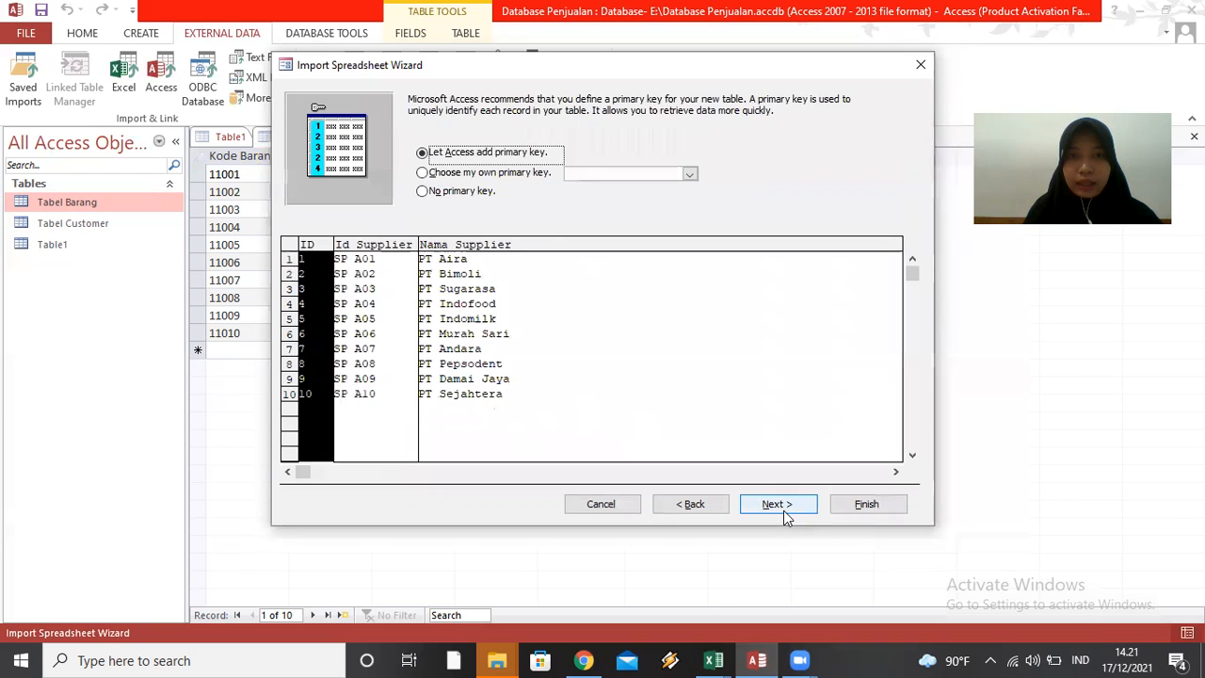
click(519, 172)
click(693, 173)
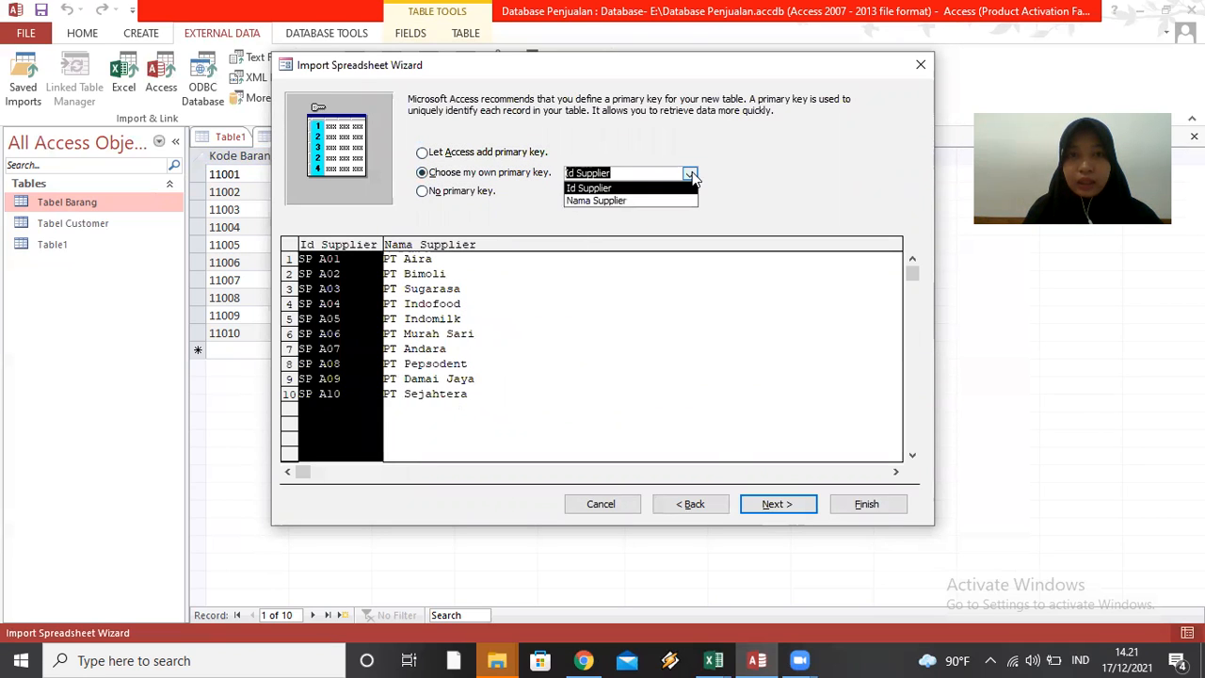
click(688, 185)
click(800, 501)
Name the imported table Tabel Supplier and finish the import without saving its steps.
text(Tabel)
key(Caps_Lock)
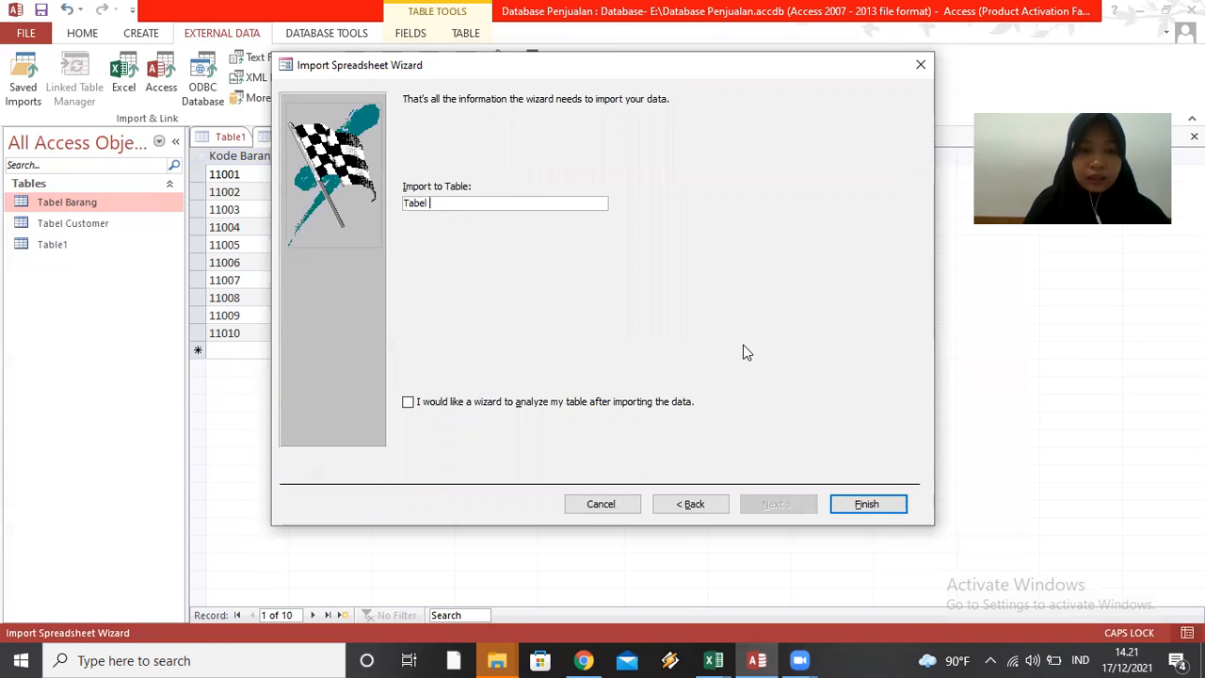
text(S)
key(Caps_Lock)
text(upplier)
click(869, 504)
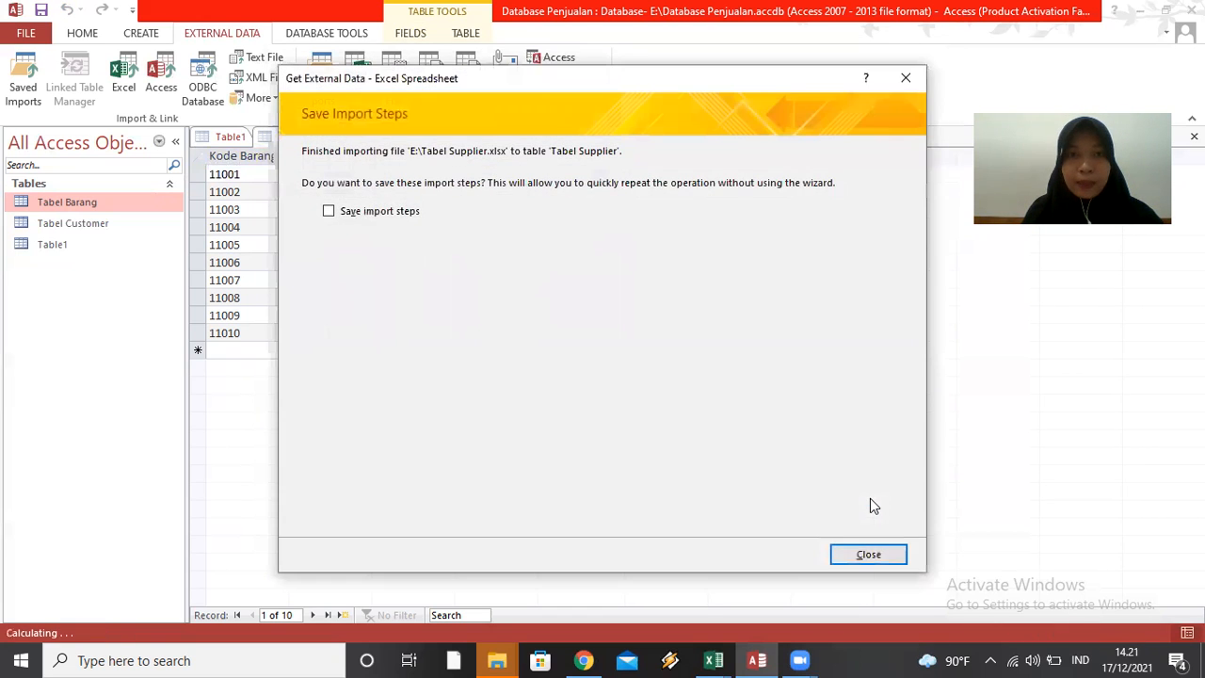
click(869, 554)
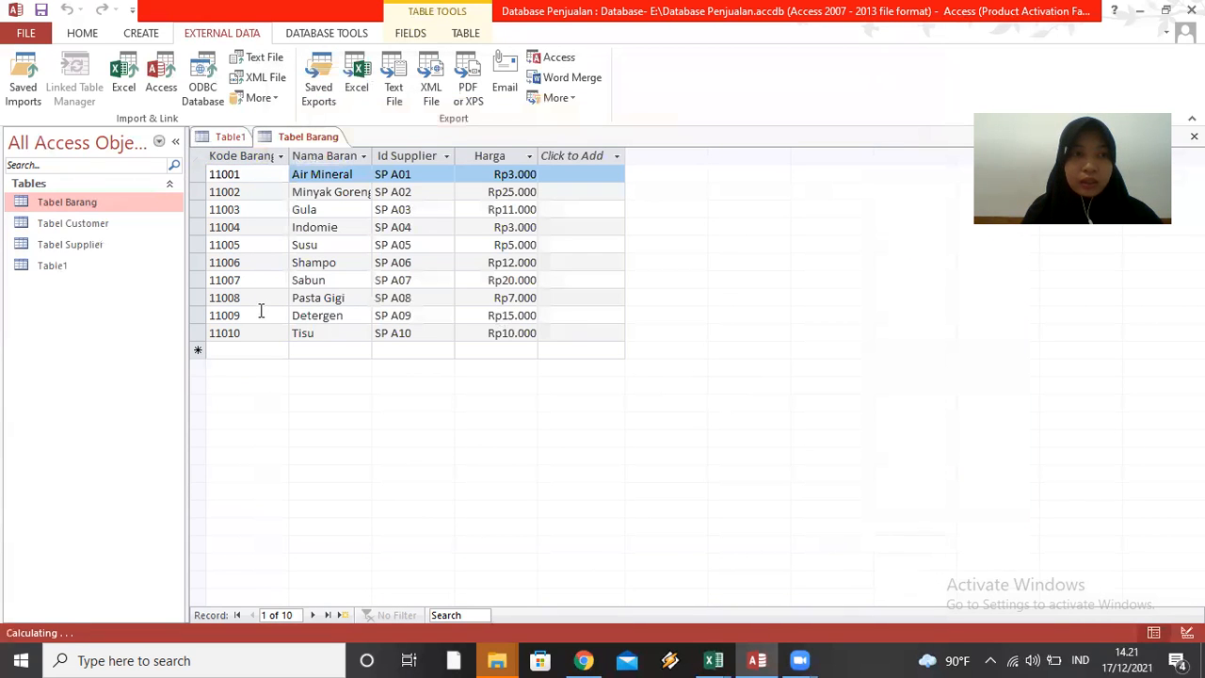
Close the empty, unsaved Table1.
click(103, 265)
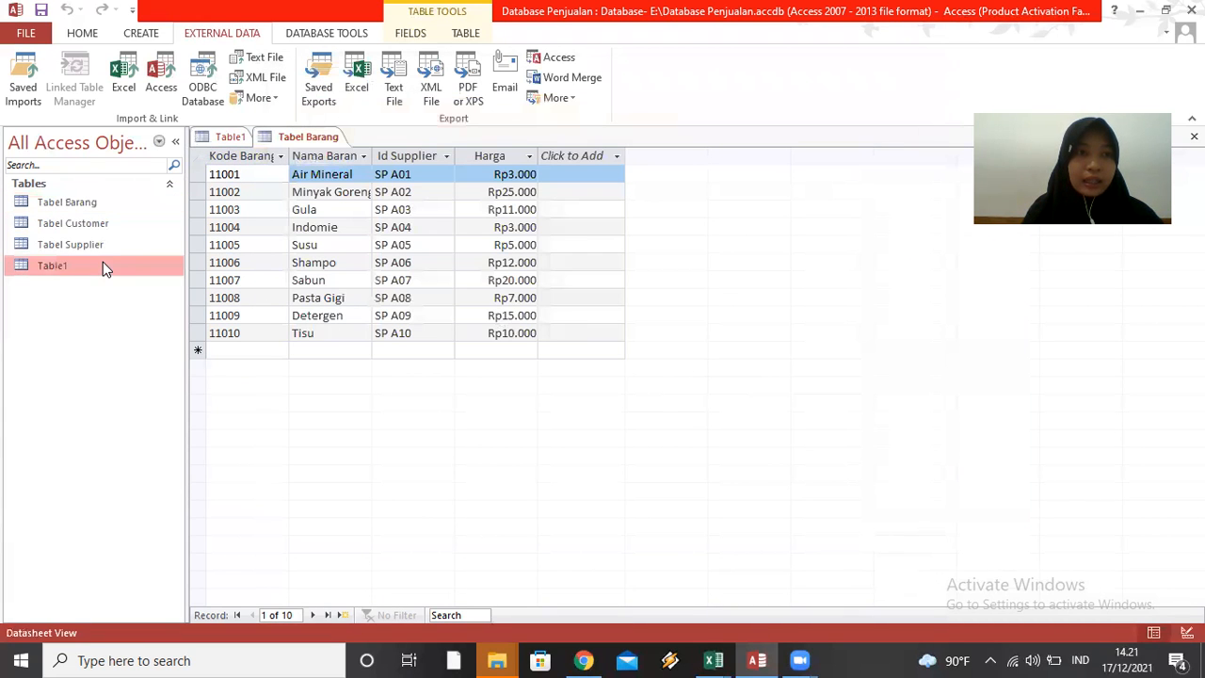
click(227, 138)
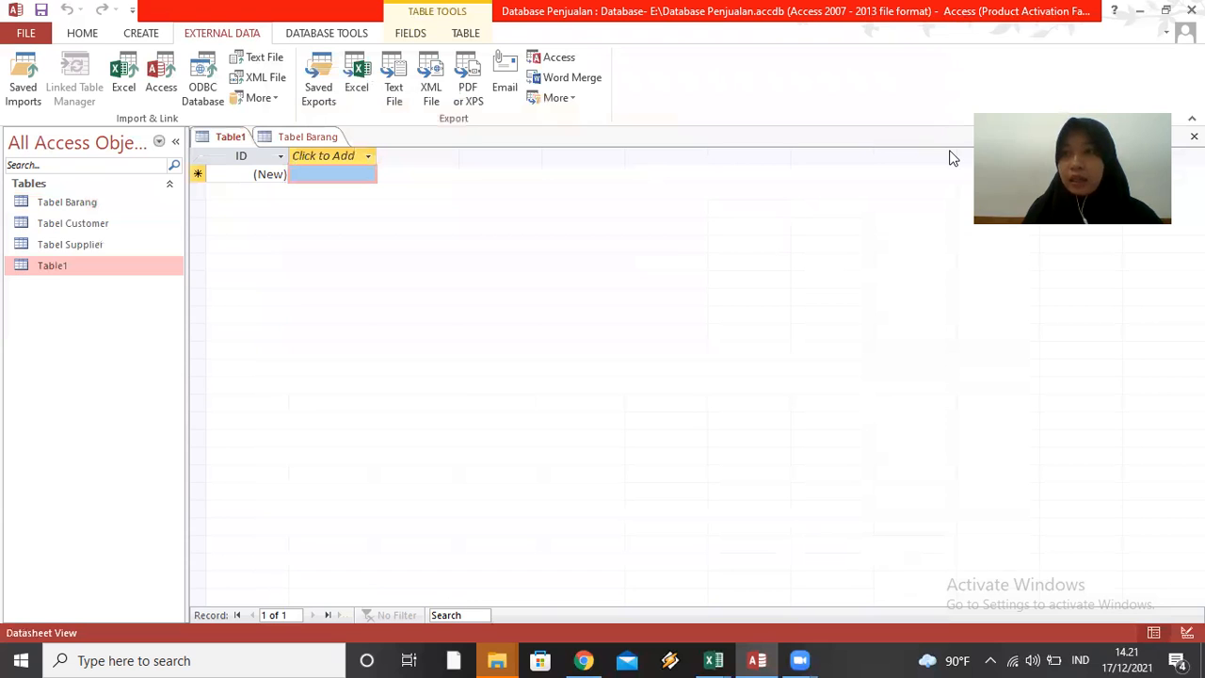
click(1194, 137)
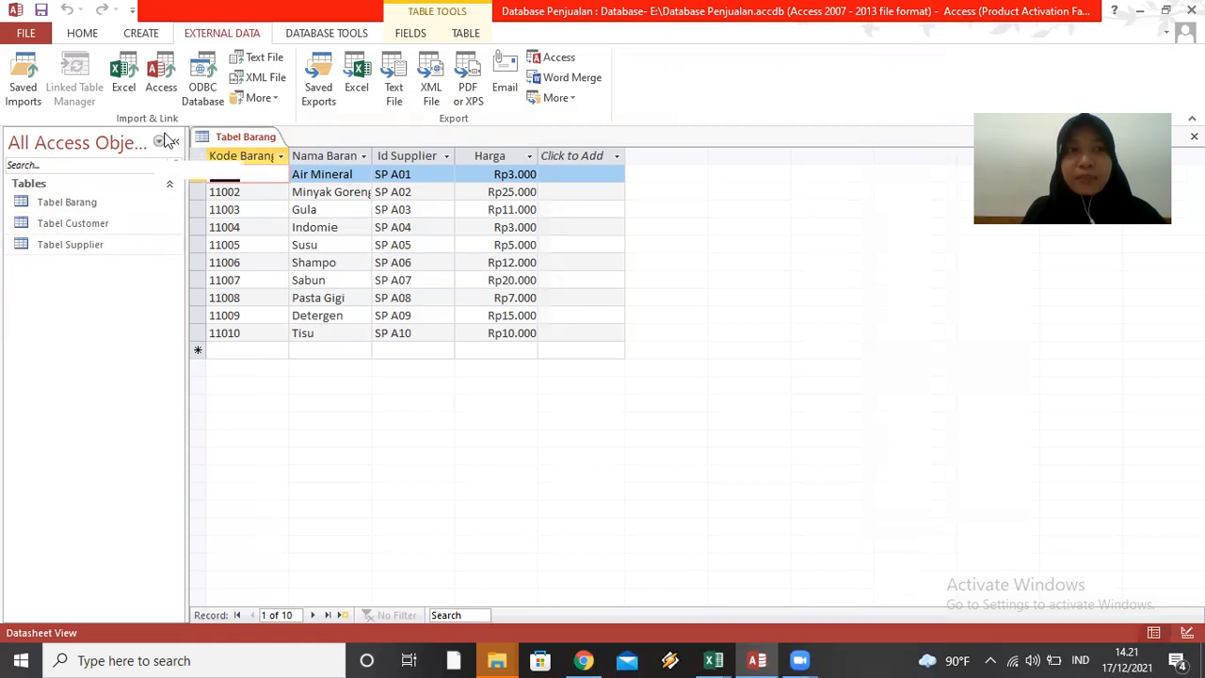
Create a new table in Design view with the fields Kode Transaksi and Id Customer.
click(133, 34)
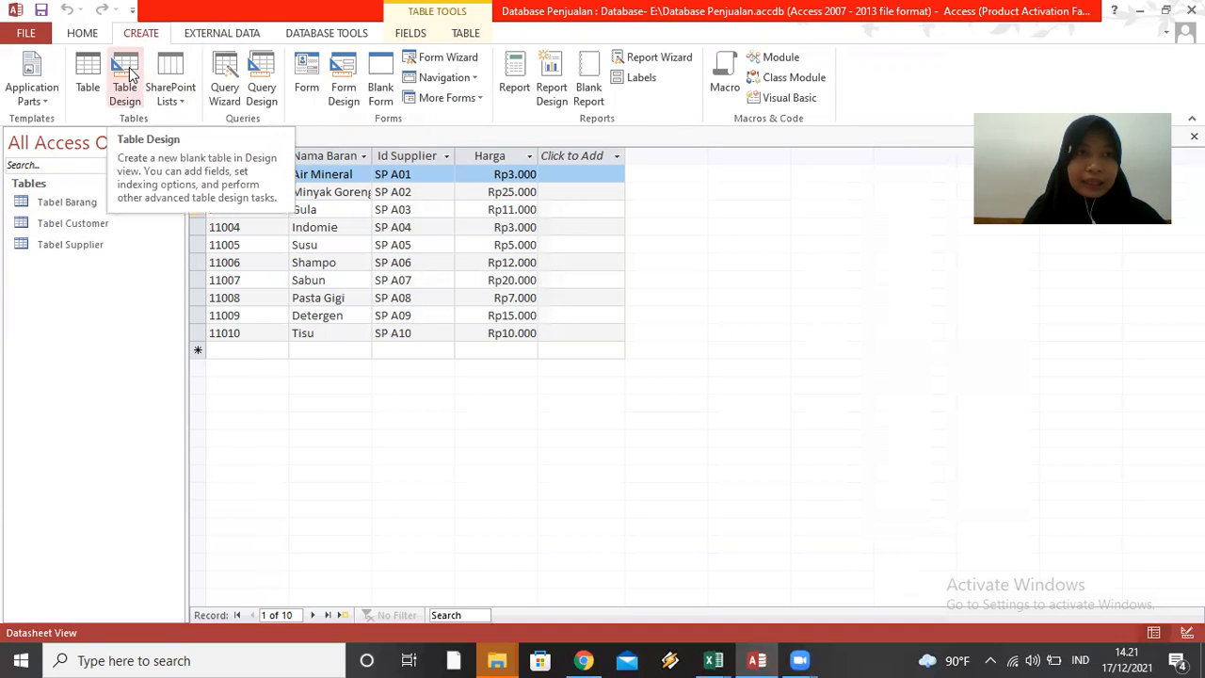
click(129, 73)
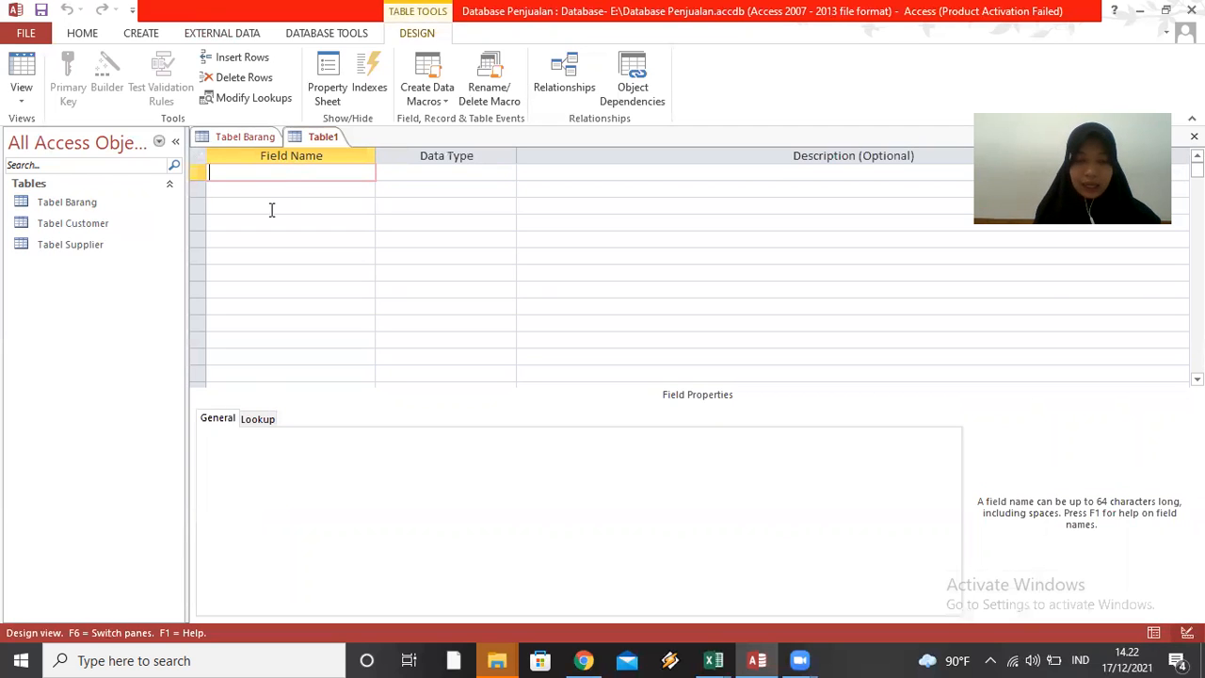
text(Kooe T)
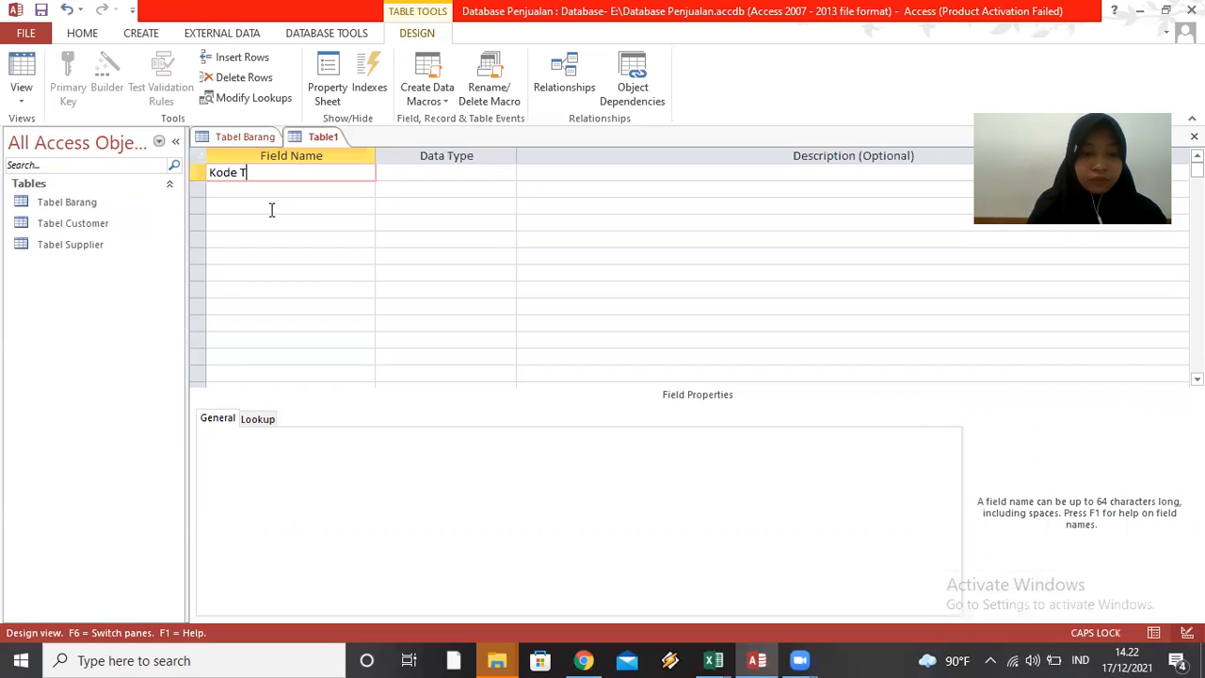
text(ransaksi)
key(Down)
text(I)
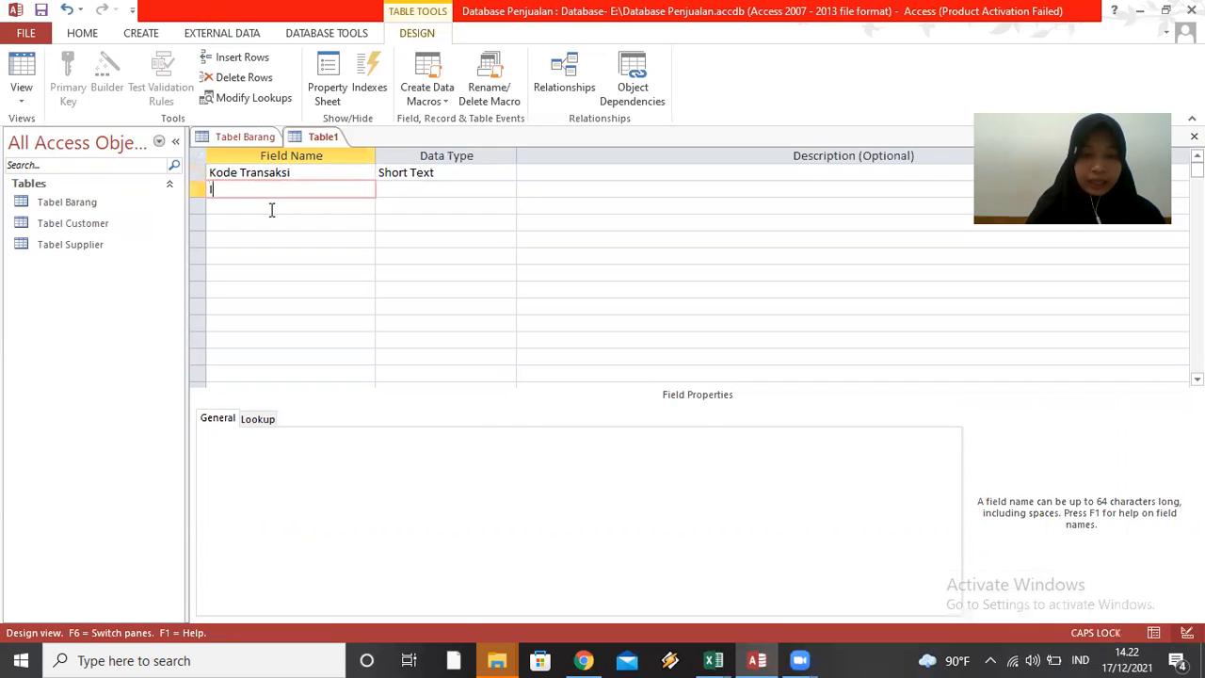
text(d Customer)
click(271, 209)
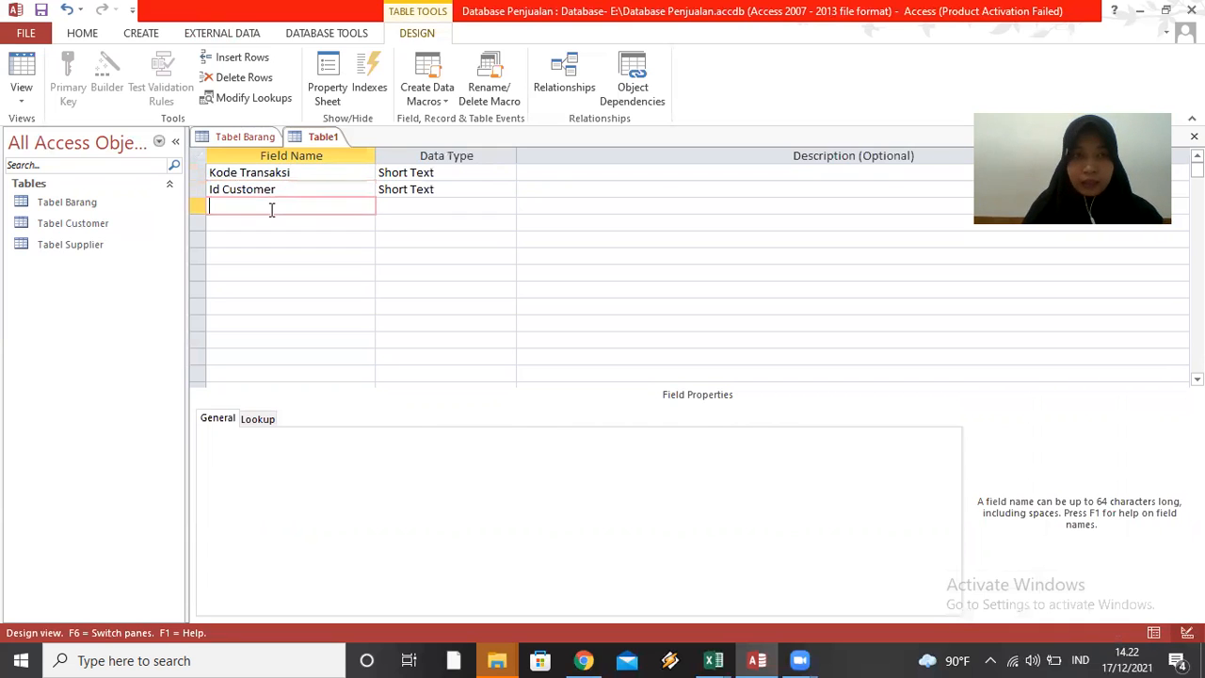
Add a Kode Barang field below Id Customer in the new table's design.
key(Caps_Lock)
text(K)
key(Caps_Lock)
text(ode)
key(Caps_Lock)
text(B)
key(Caps_Lock)
text(arang)
key(Down)
Add a Tanggal Transaksi field below Kode Barang.
key(Caps_Lock)
text(T)
key(Caps_Lock)
text(anggal)
key(Caps_Lock)
text(T)
key(Caps_Lock)
text(ransaksi)
key(Down)
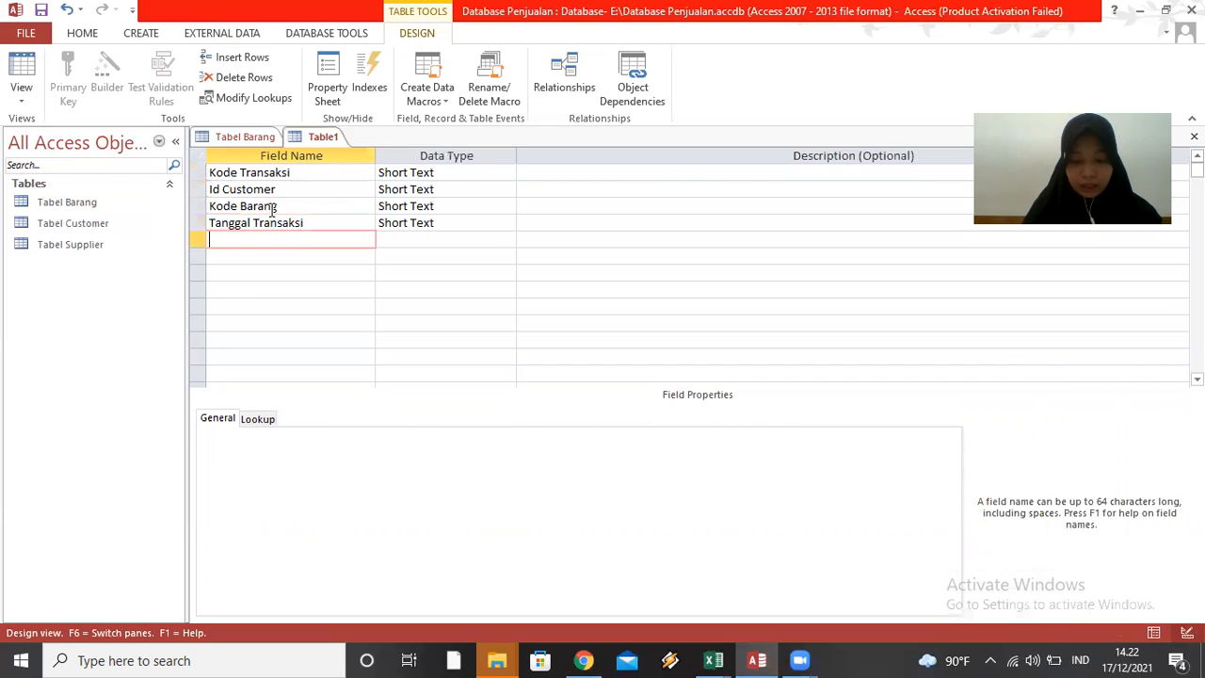
Add a Keterangan field below Tanggal Transaksi.
key(Caps_Lock)
text(K)
key(Caps_Lock)
text(eterang)
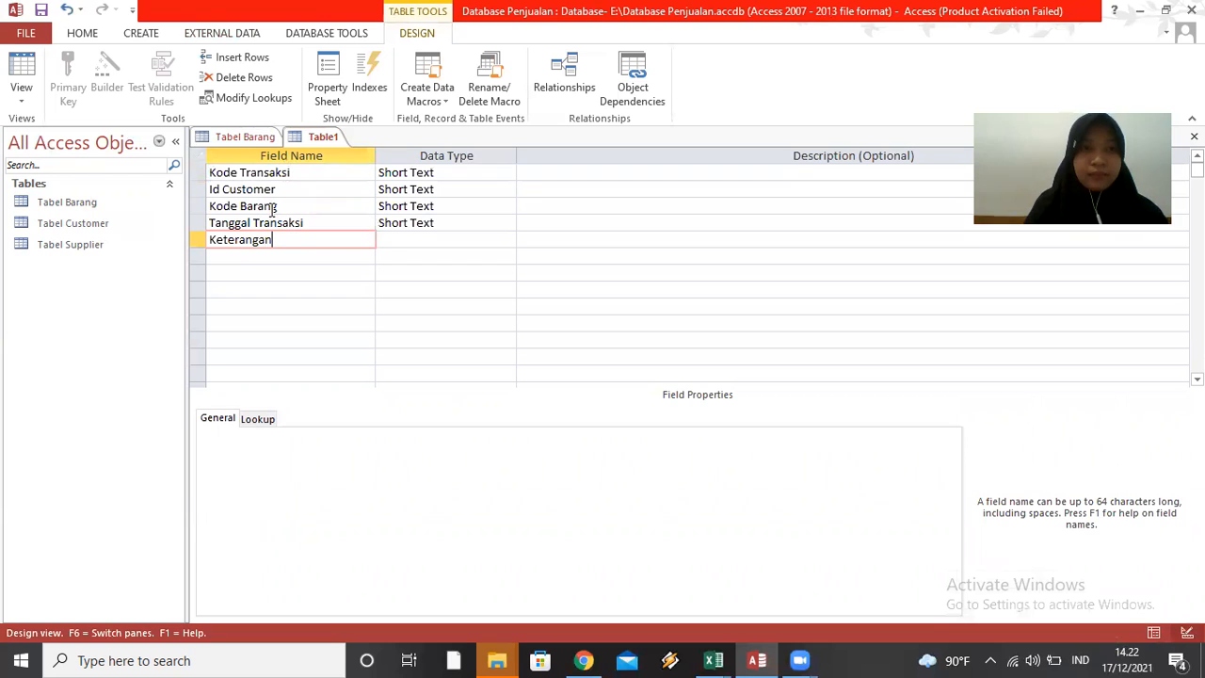
text(an)
key(Tab)
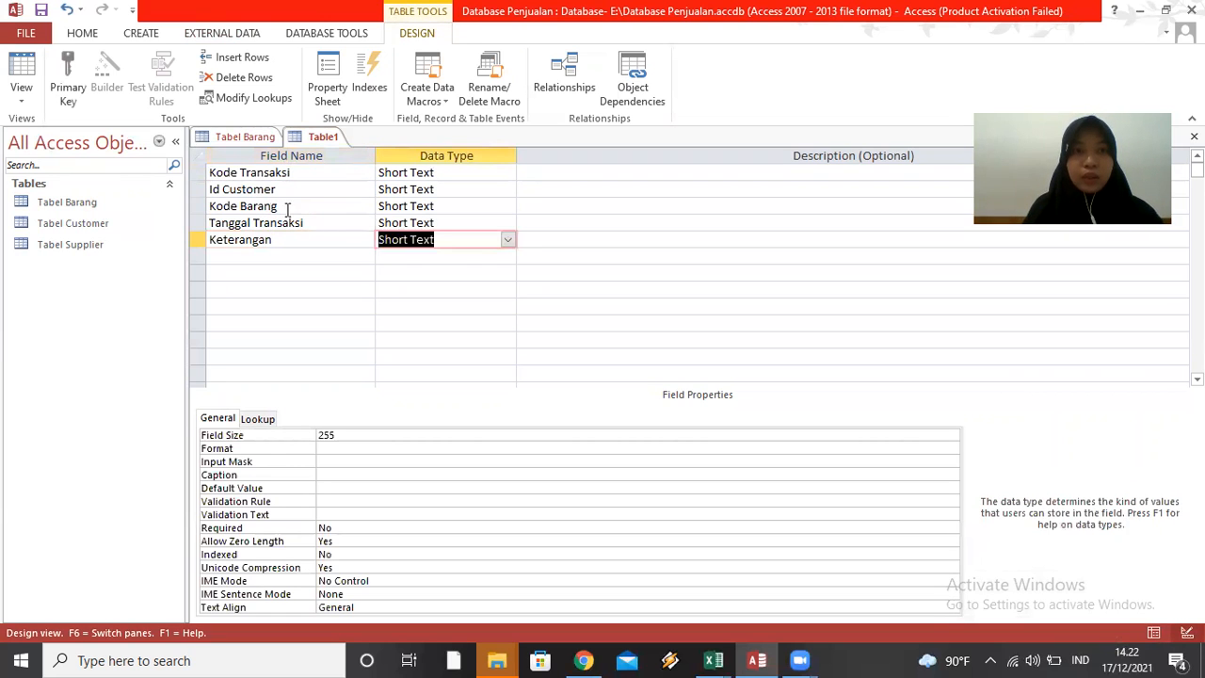
Check that the first three fields use Short Text and set the data type of Tanggal Transaksi to Date/Time.
click(441, 173)
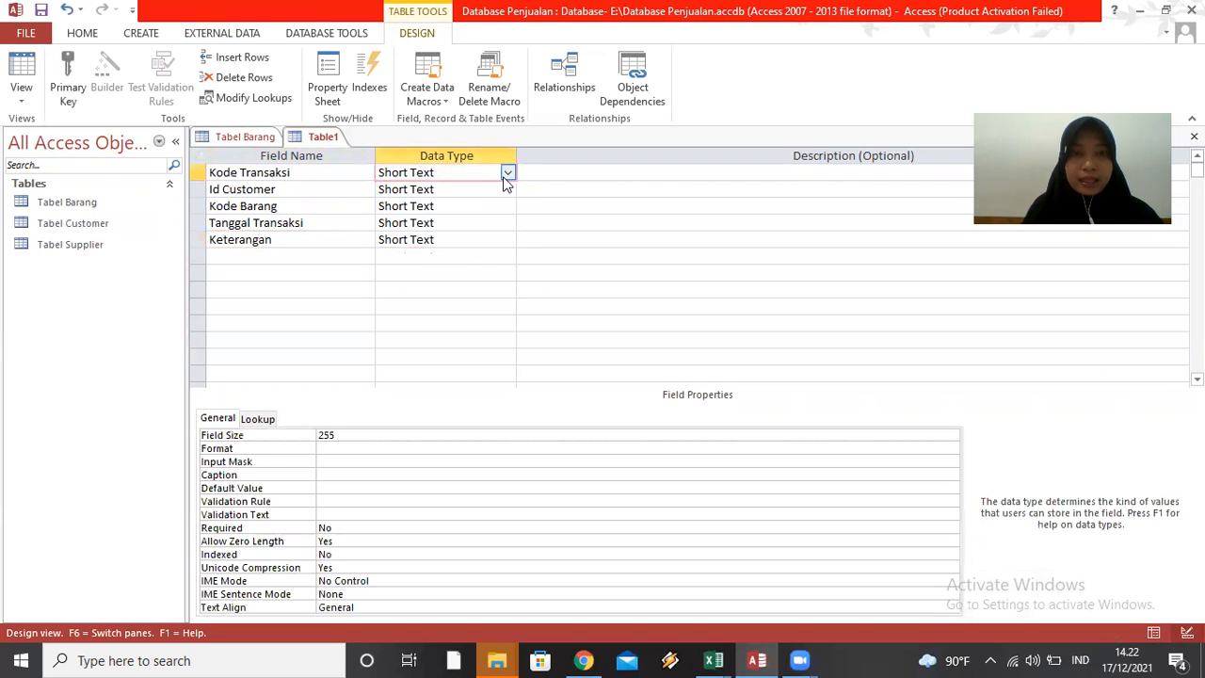
click(496, 190)
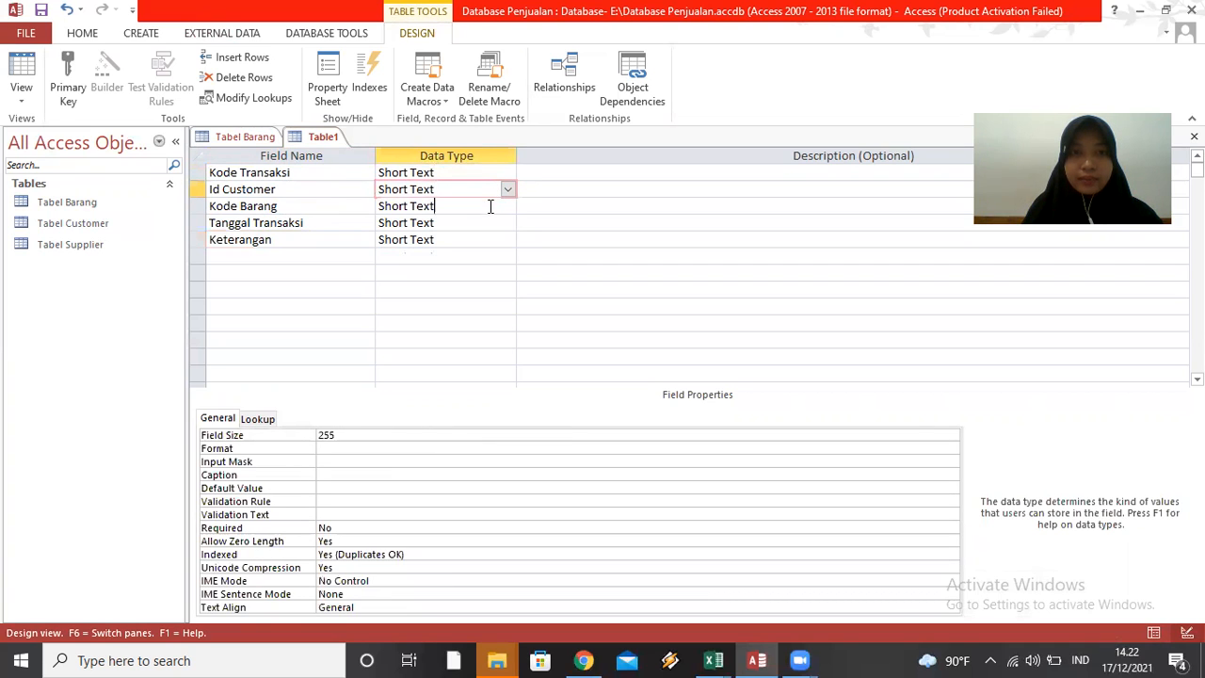
click(491, 205)
click(471, 223)
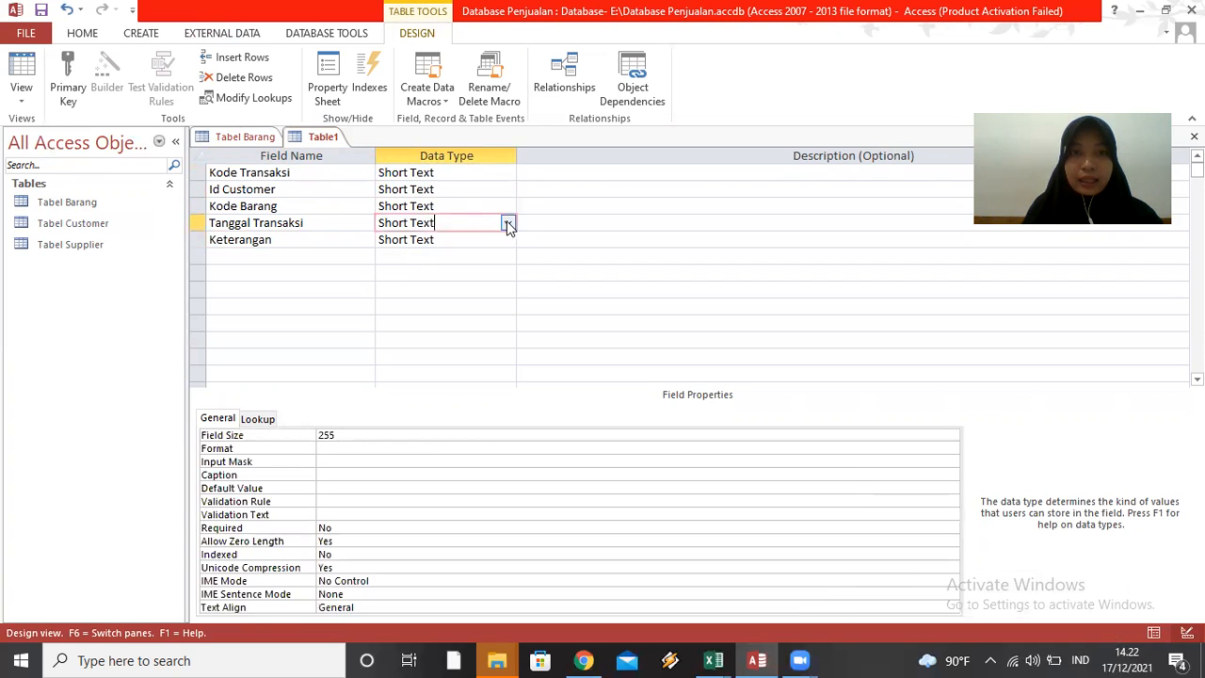
click(508, 222)
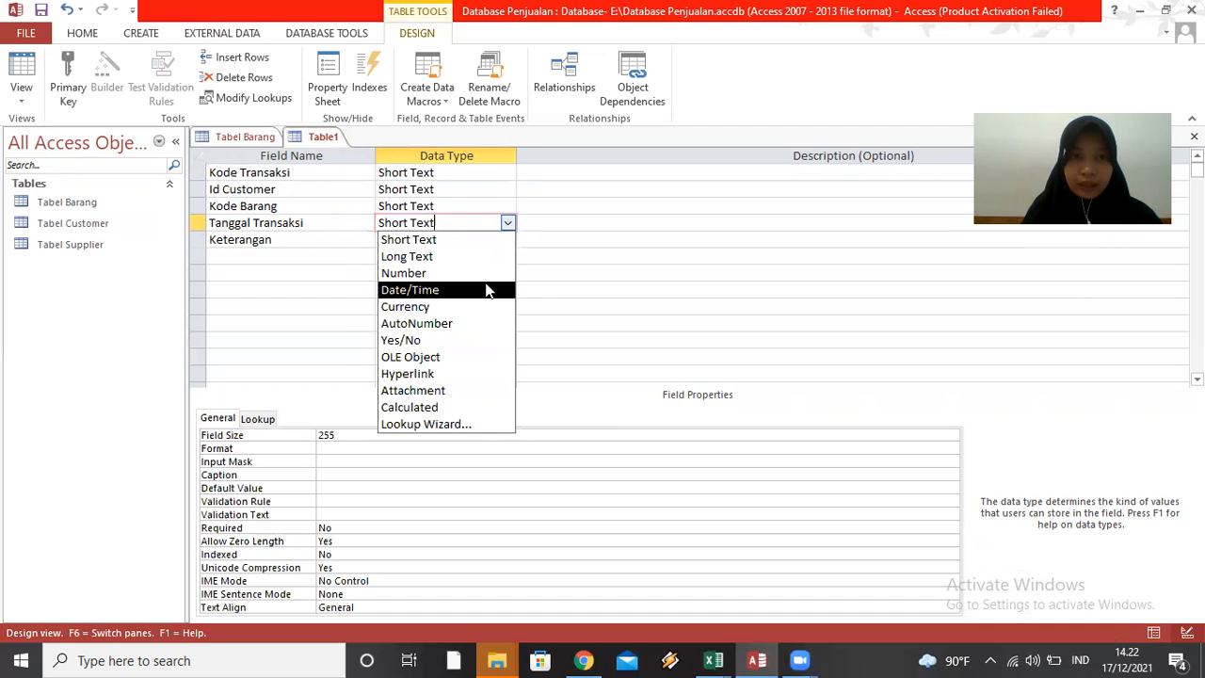
click(487, 289)
Set the data type of the Keterangan field to Long Text.
click(475, 239)
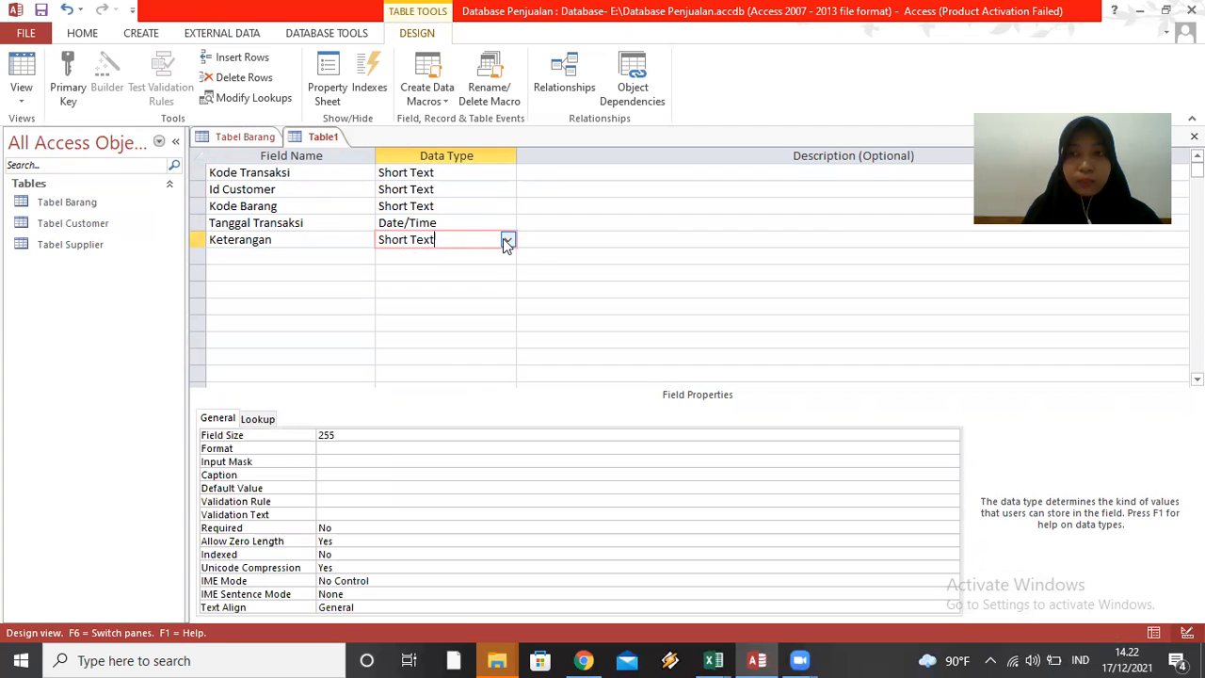
click(505, 240)
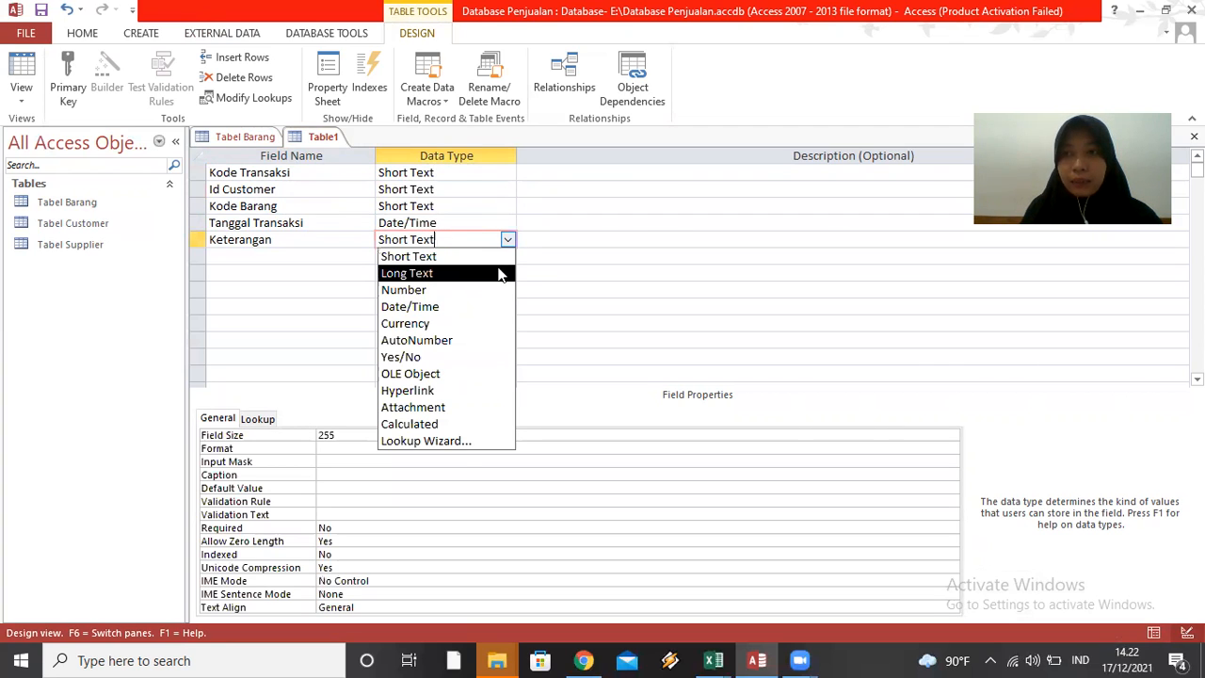
click(499, 273)
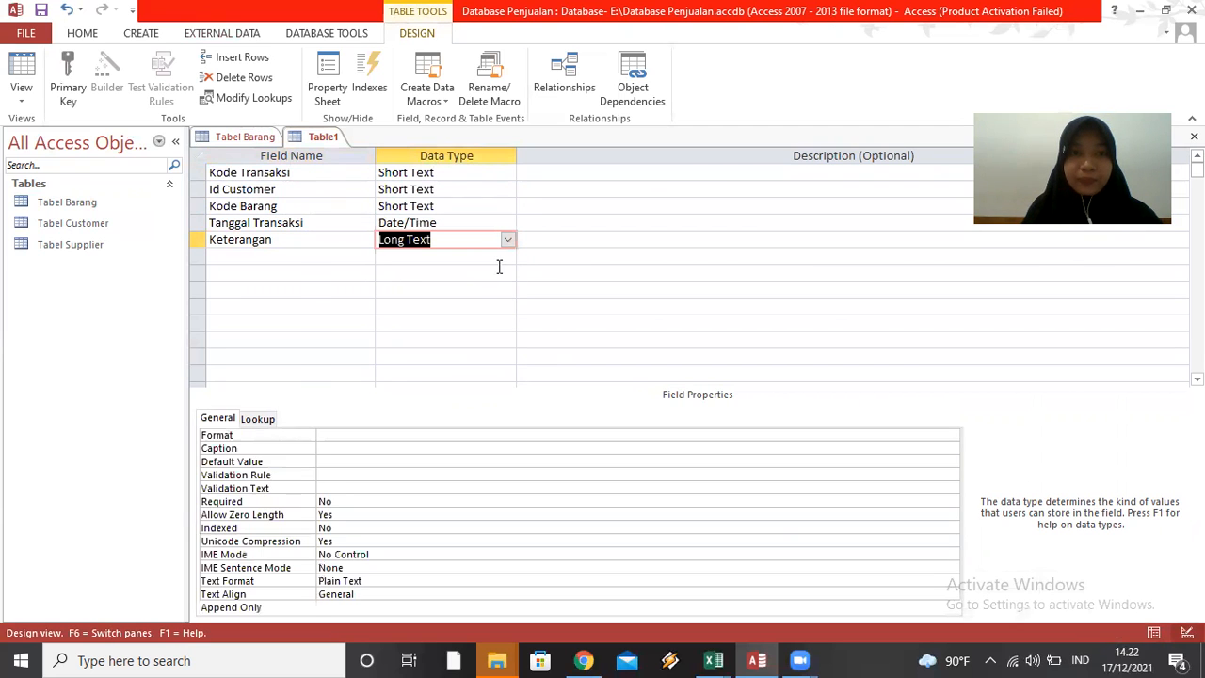
Make Kode Transaksi the primary key of the new table.
click(262, 302)
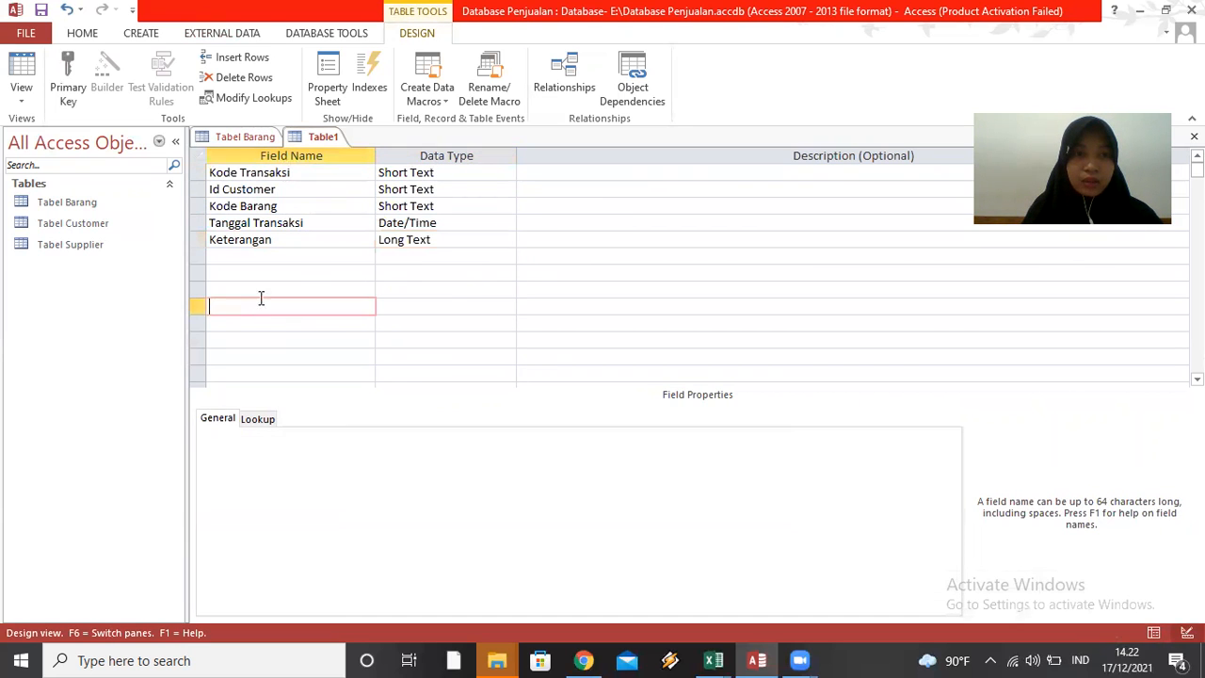
click(248, 171)
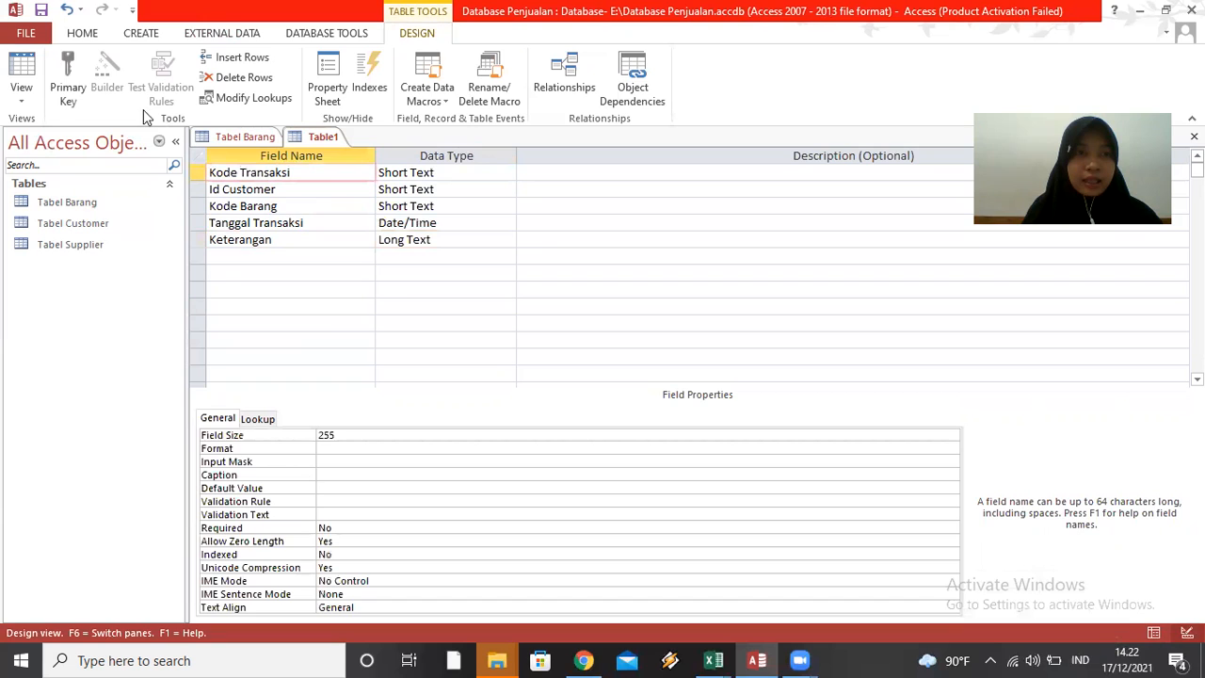
click(78, 73)
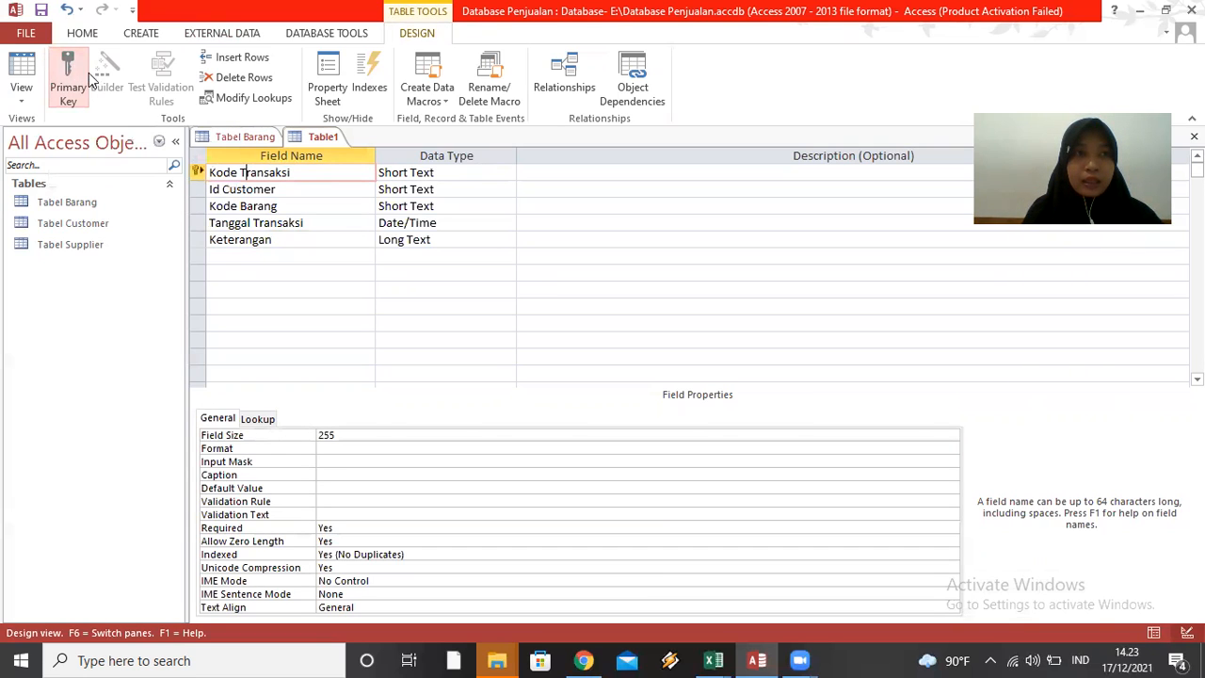
Save the new table as Tabel Transaksi and close its design.
click(42, 10)
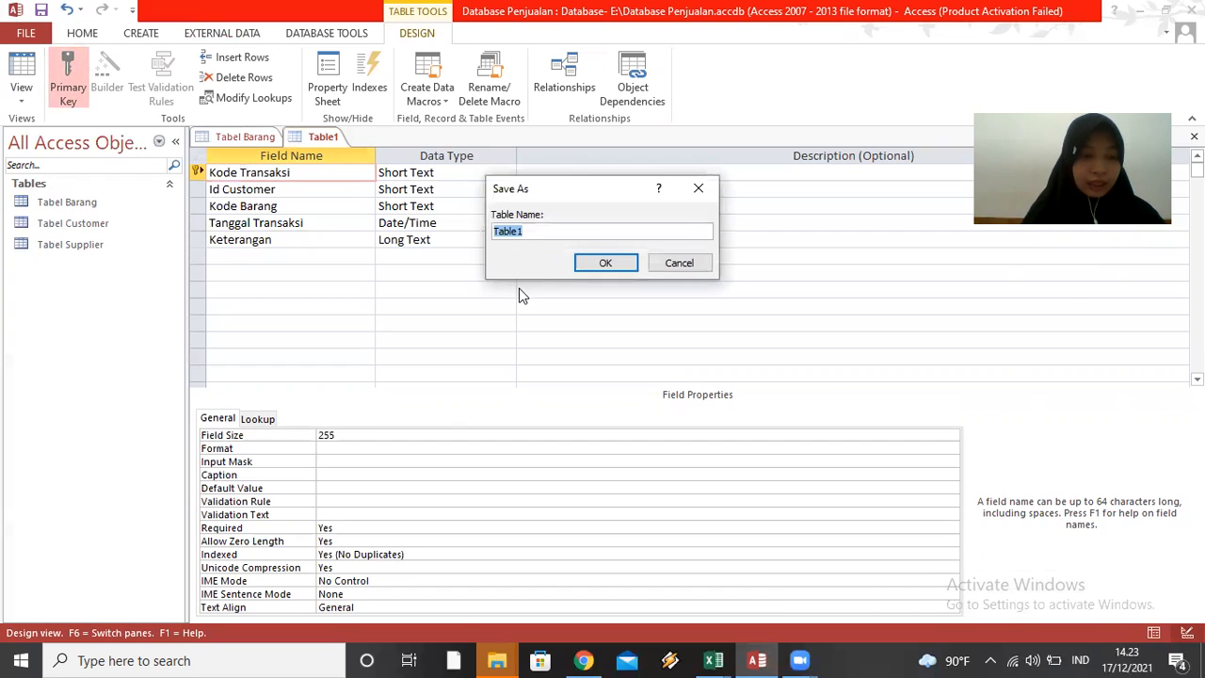
text(Tabel)
key(Caps_Lock)
text(R)
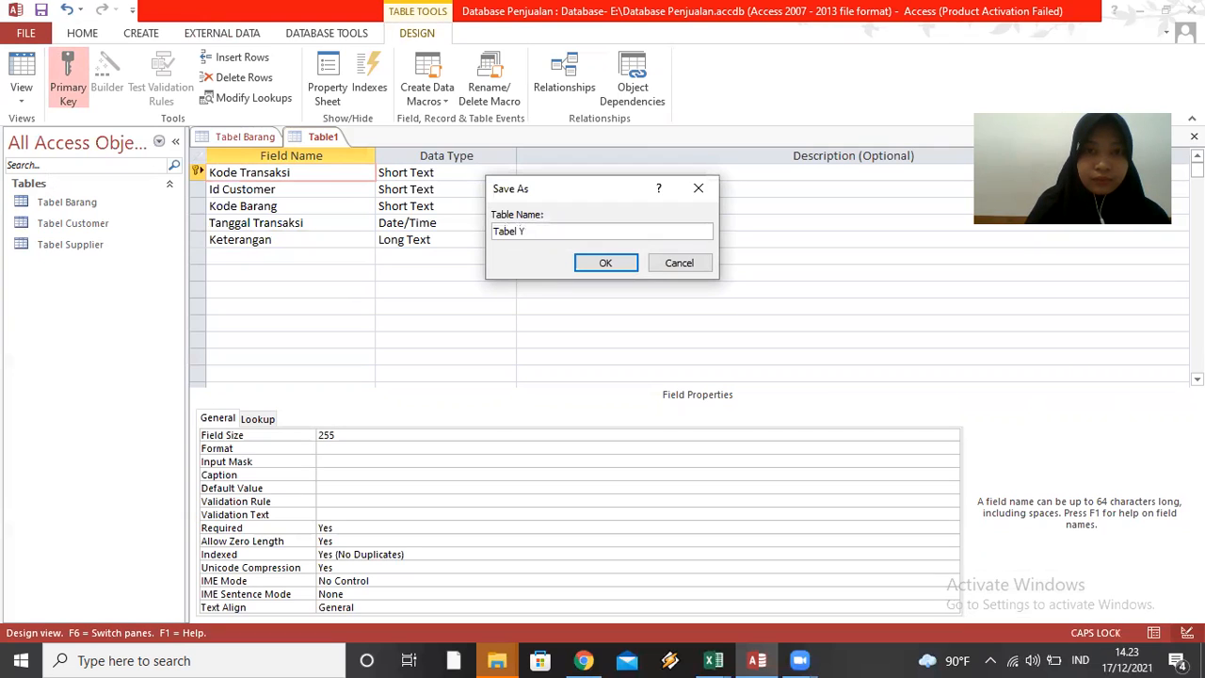
text(T)
key(Caps_Lock)
text(ra)
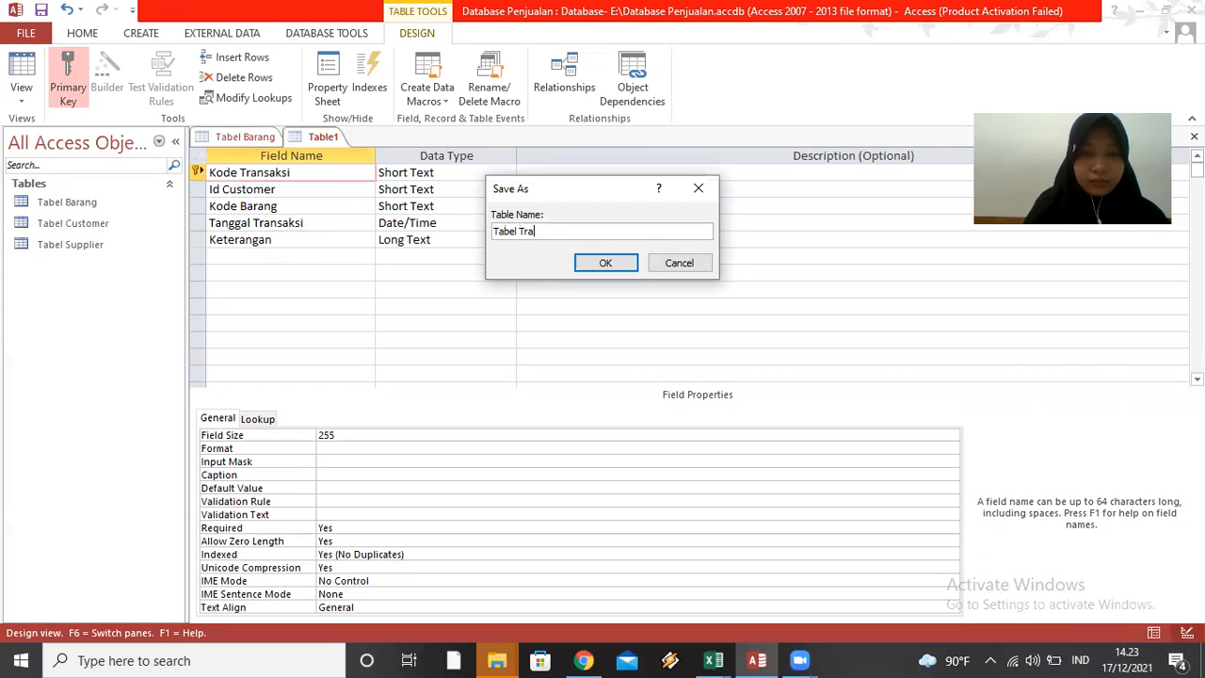
text(nsaksi)
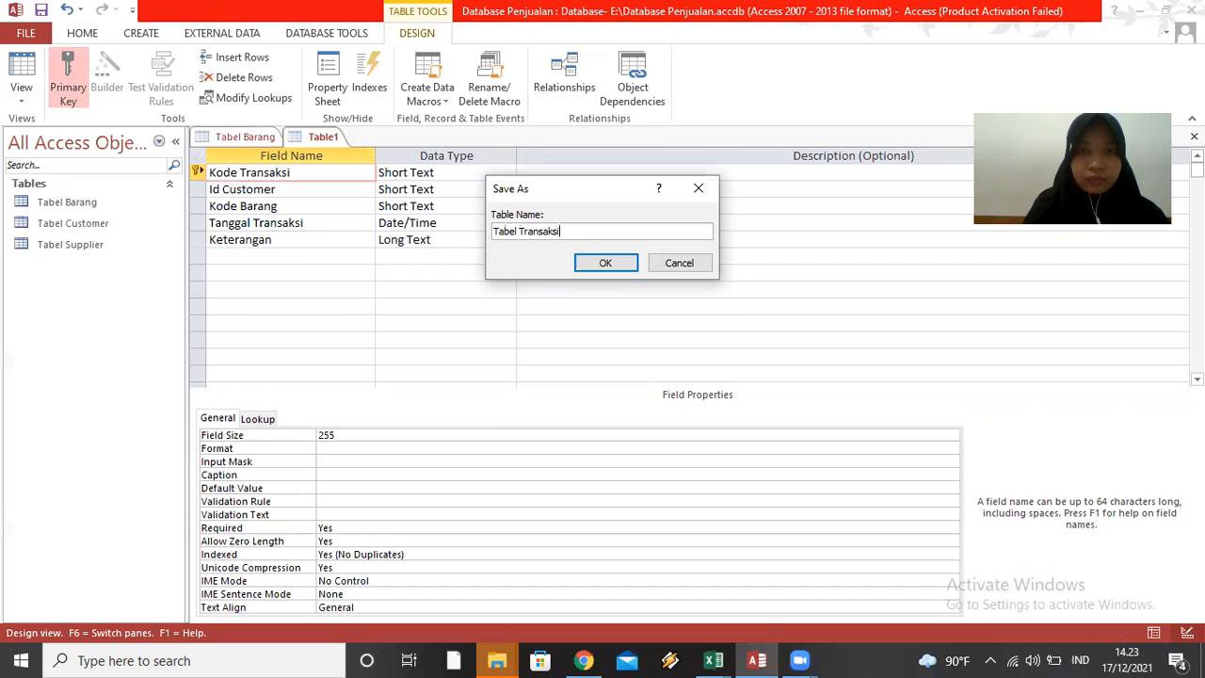
click(632, 264)
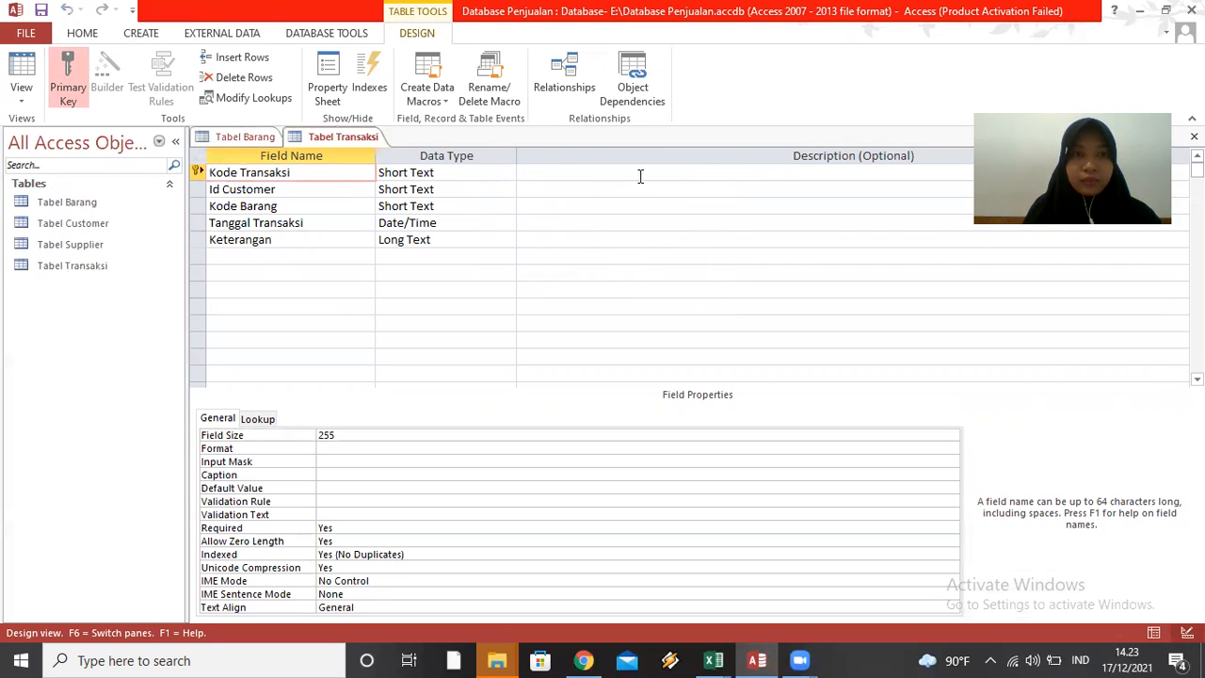
click(1194, 137)
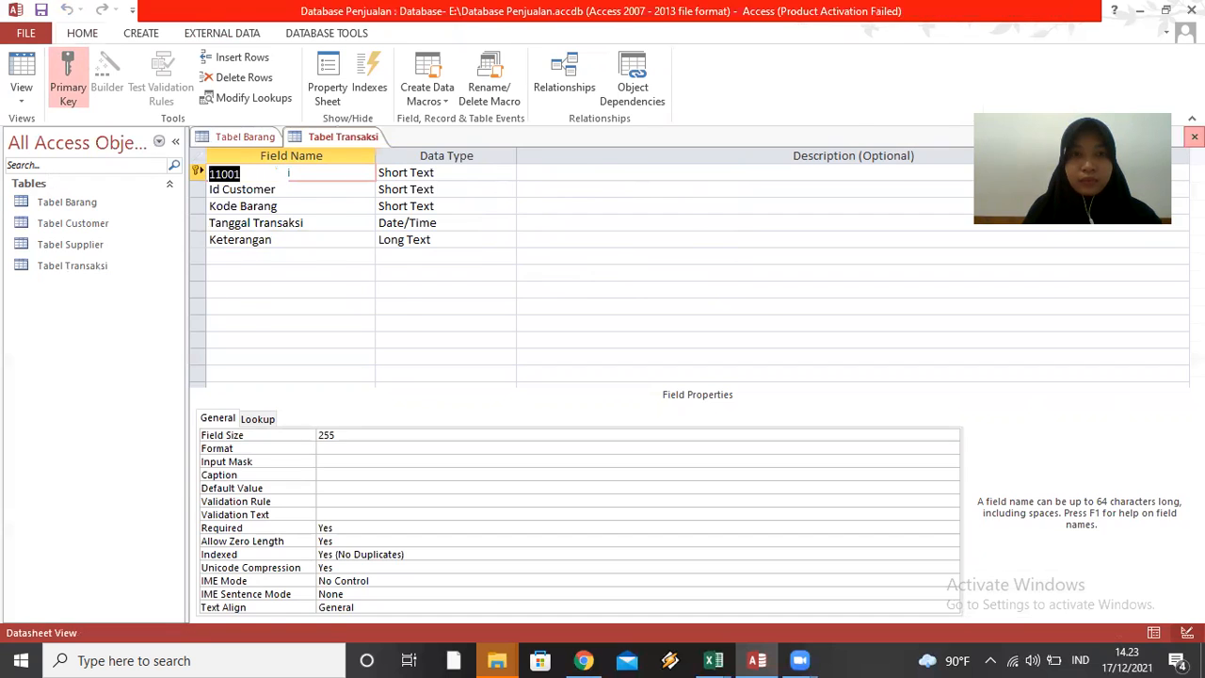
Open Tabel Transaksi for data entry and fill Kode Transaksi with TRS 001 to TRS 005 in five records.
double_click(81, 265)
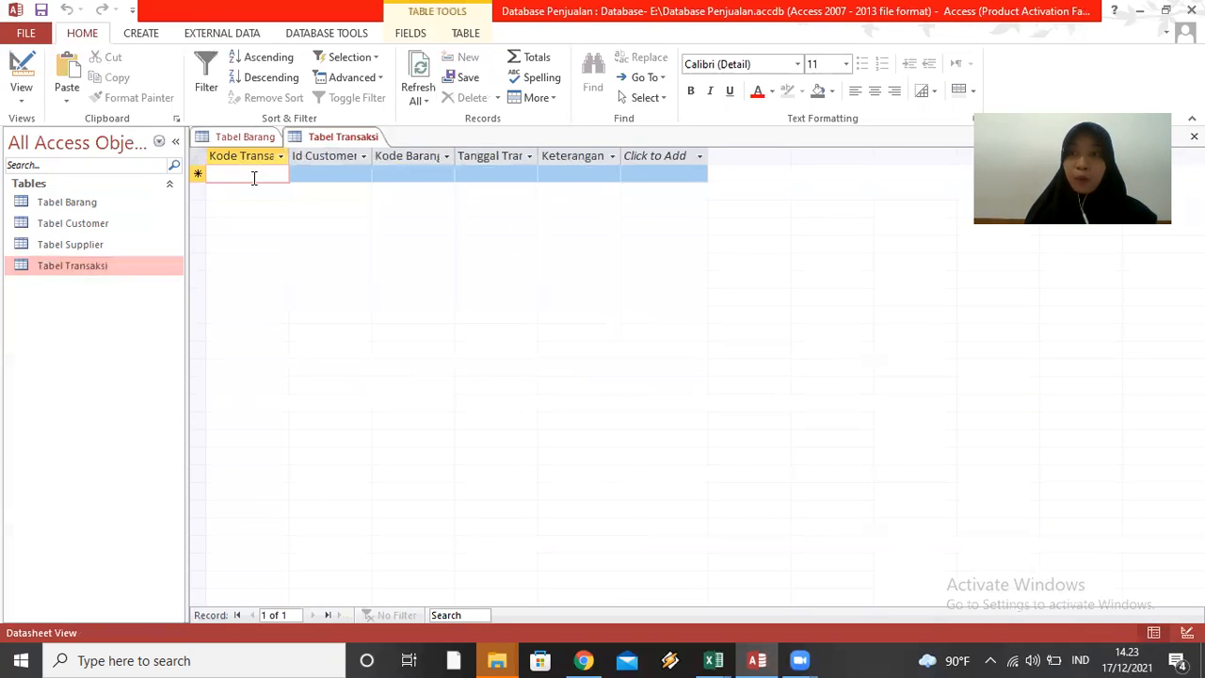
key(Caps_Lock)
text(T)
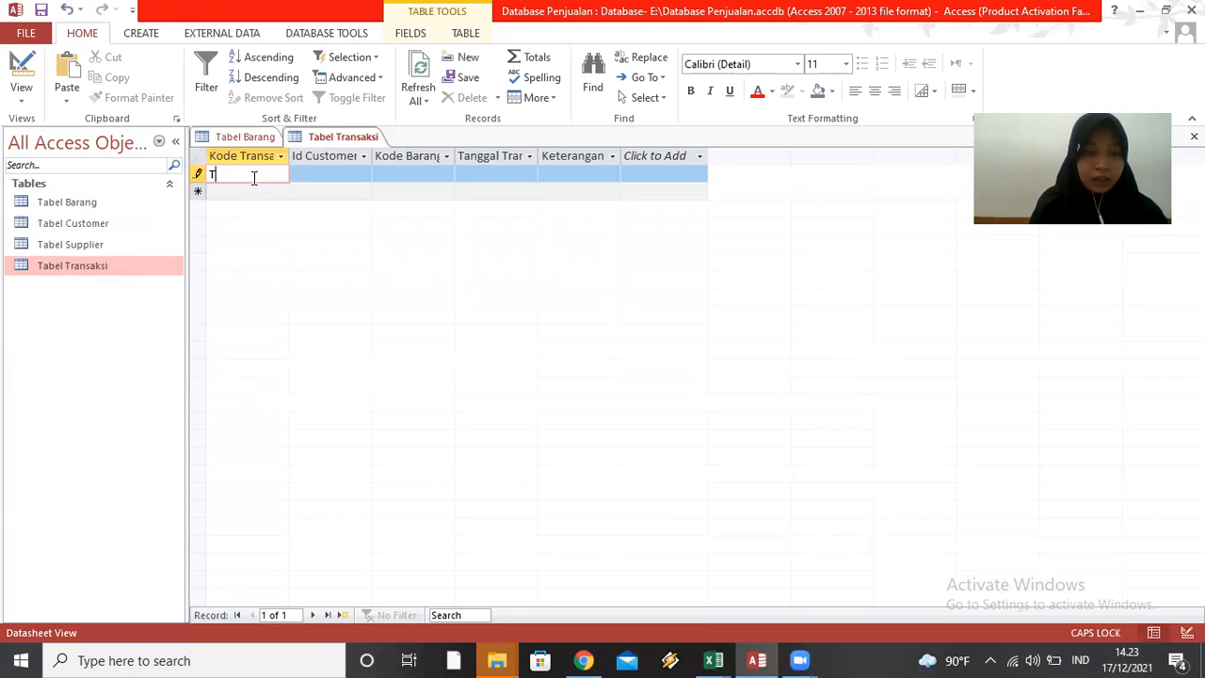
text(RS 001)
key(Down)
text(TRS 002)
key(Down)
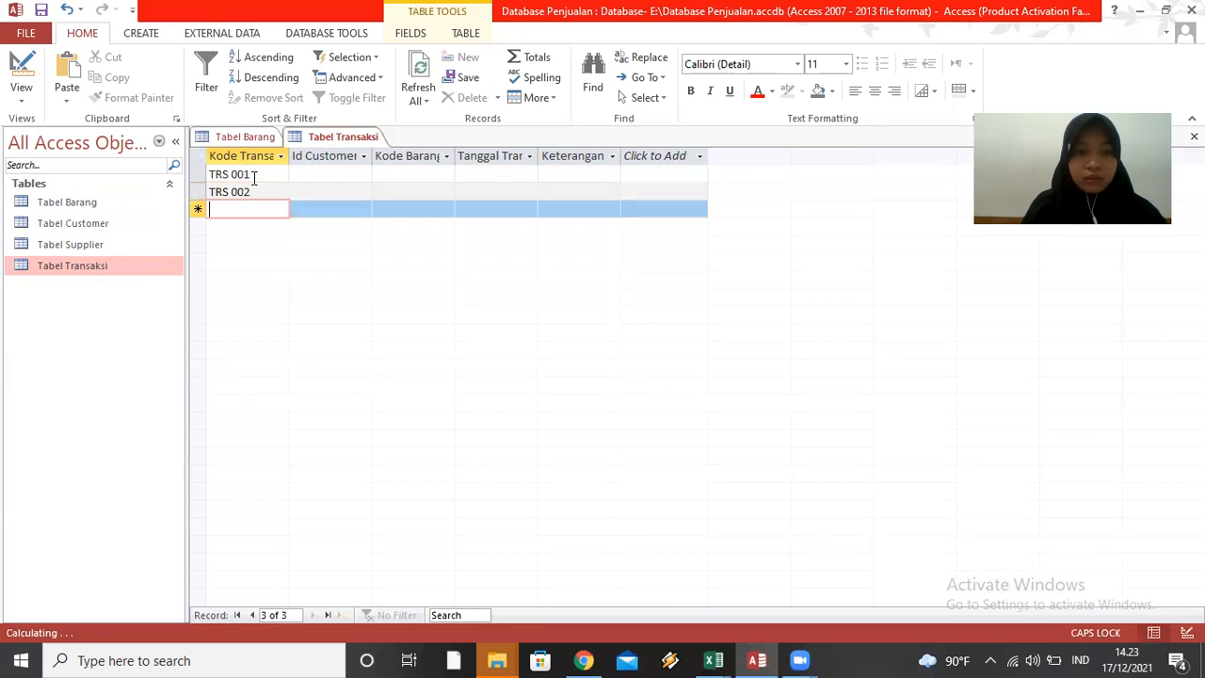
text(TRS 003)
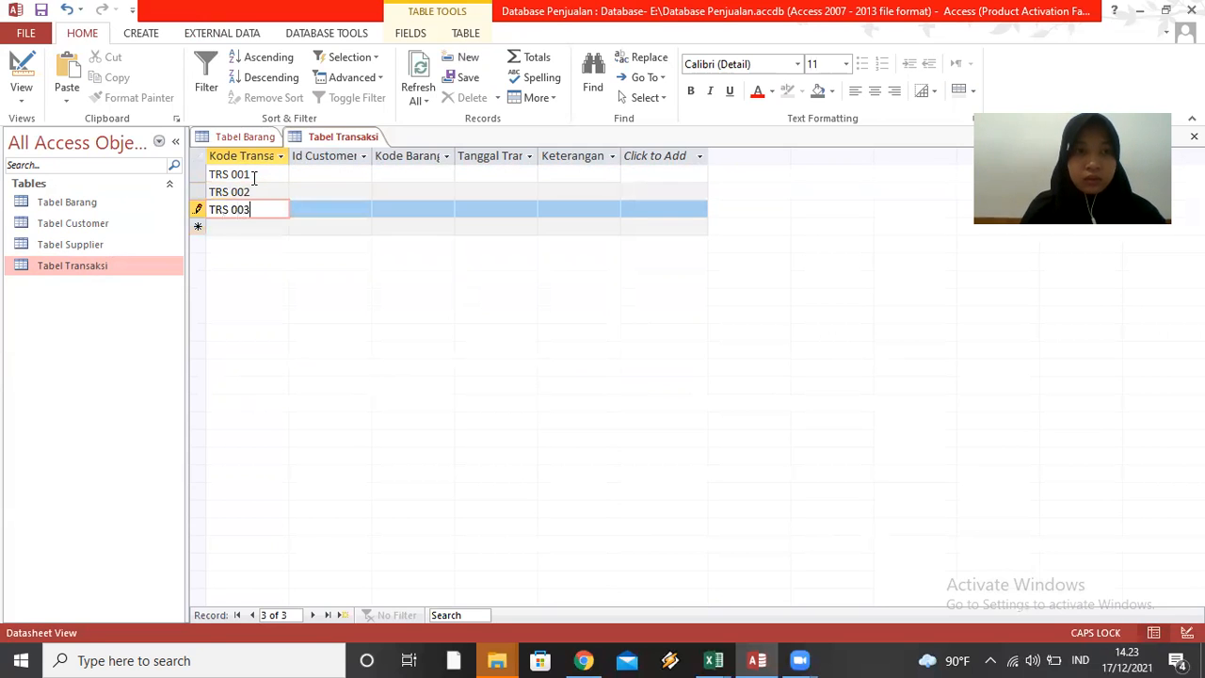
key(Down)
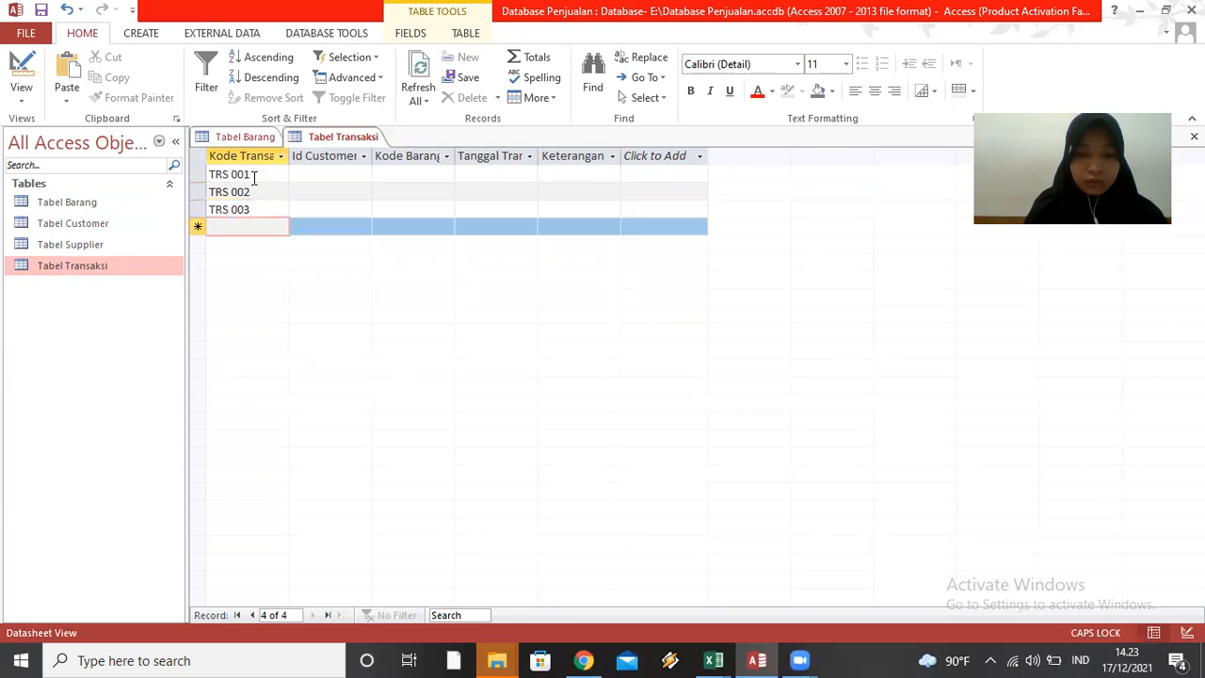
text(TRS 004)
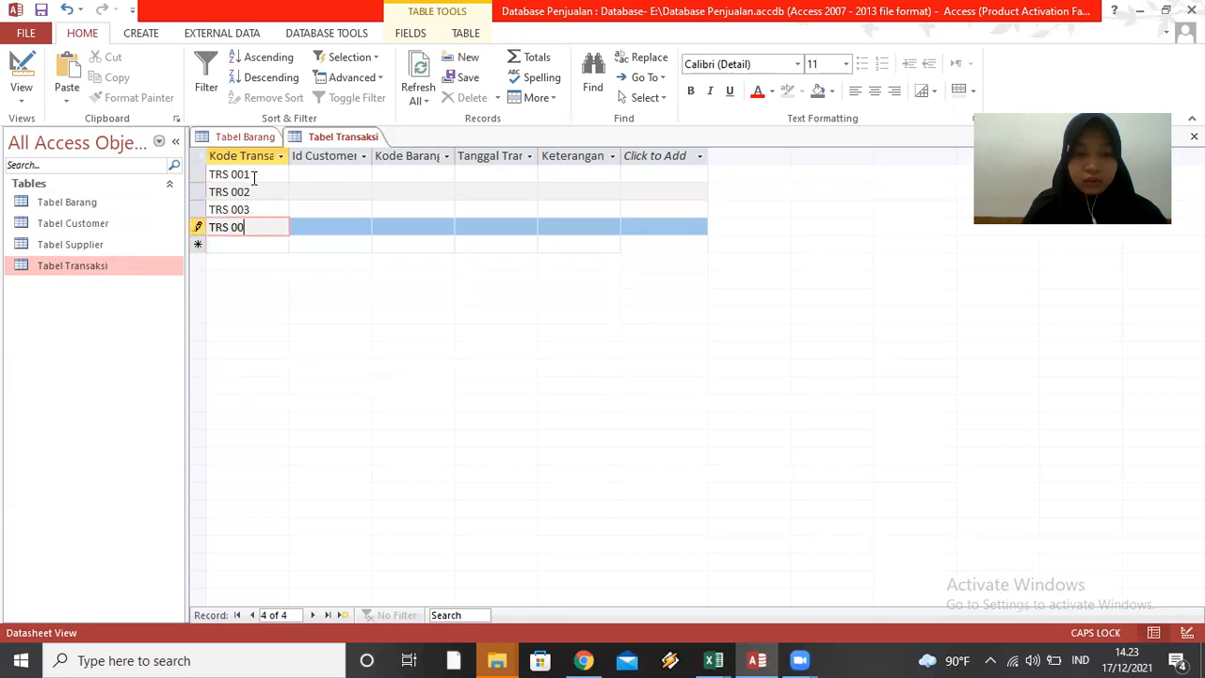
key(Down)
text(TRS 005)
Fill Id Customer for the five transactions, from TRS 001 down, with the first five customer IDs in ascending order.
key(Tab)
key(Up)
key(Up)
key(Up)
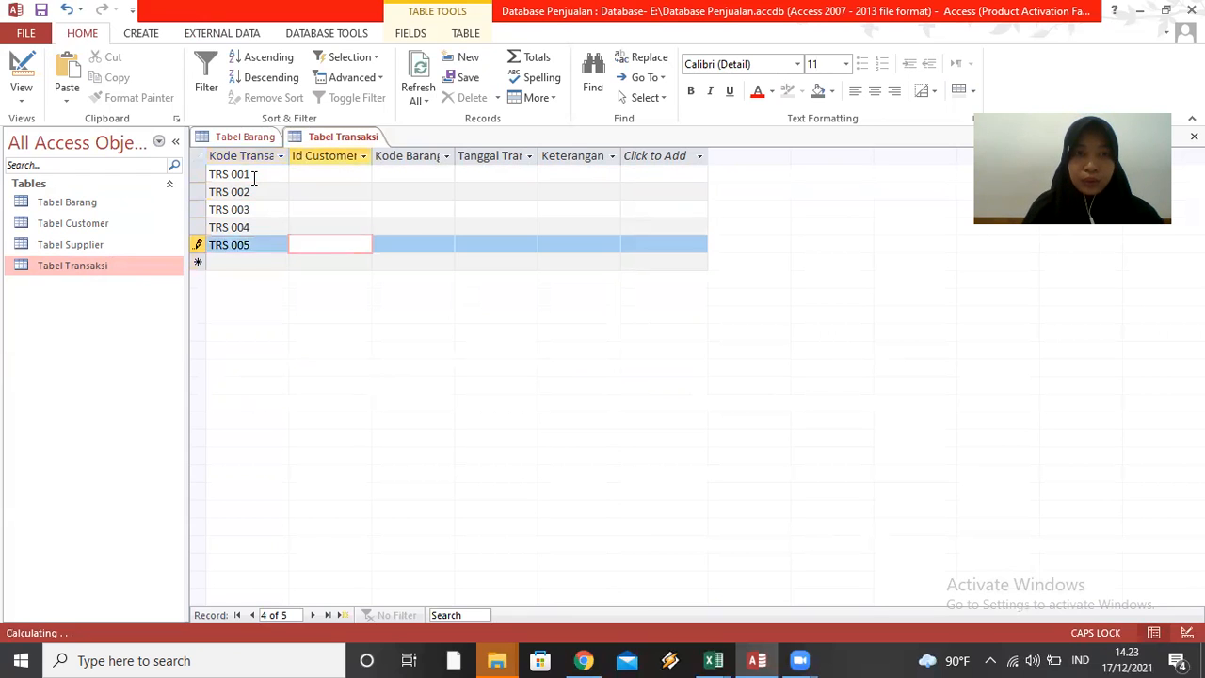
key(Up)
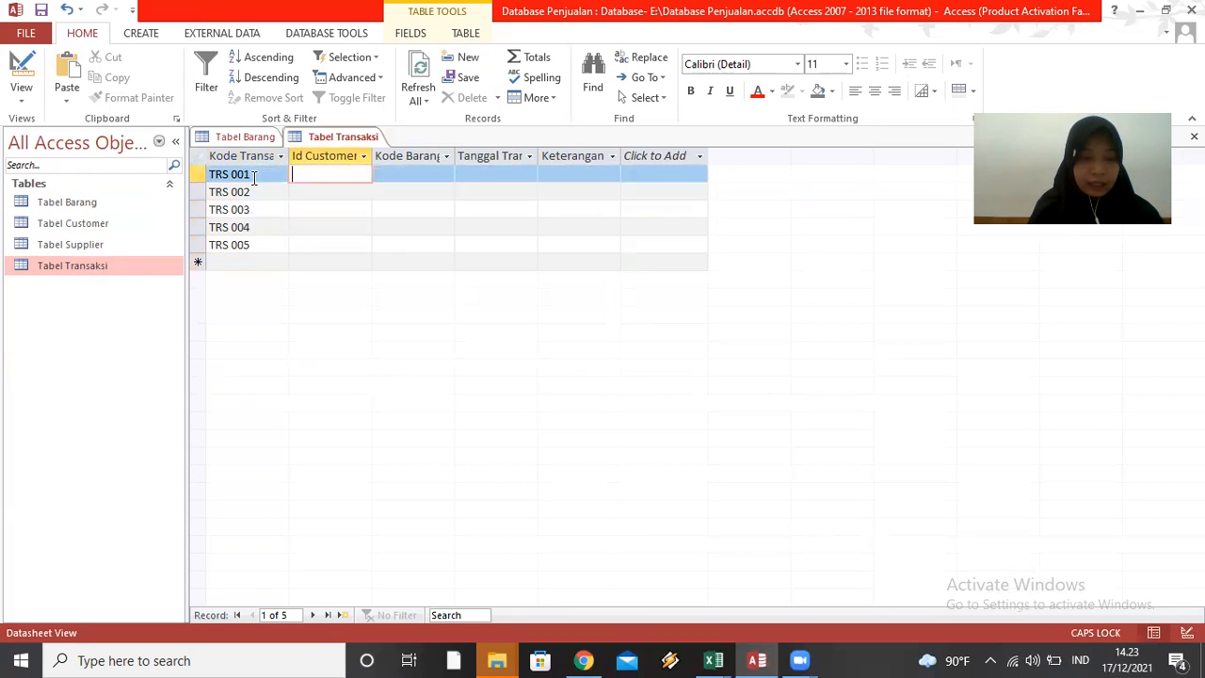
text(CSM)
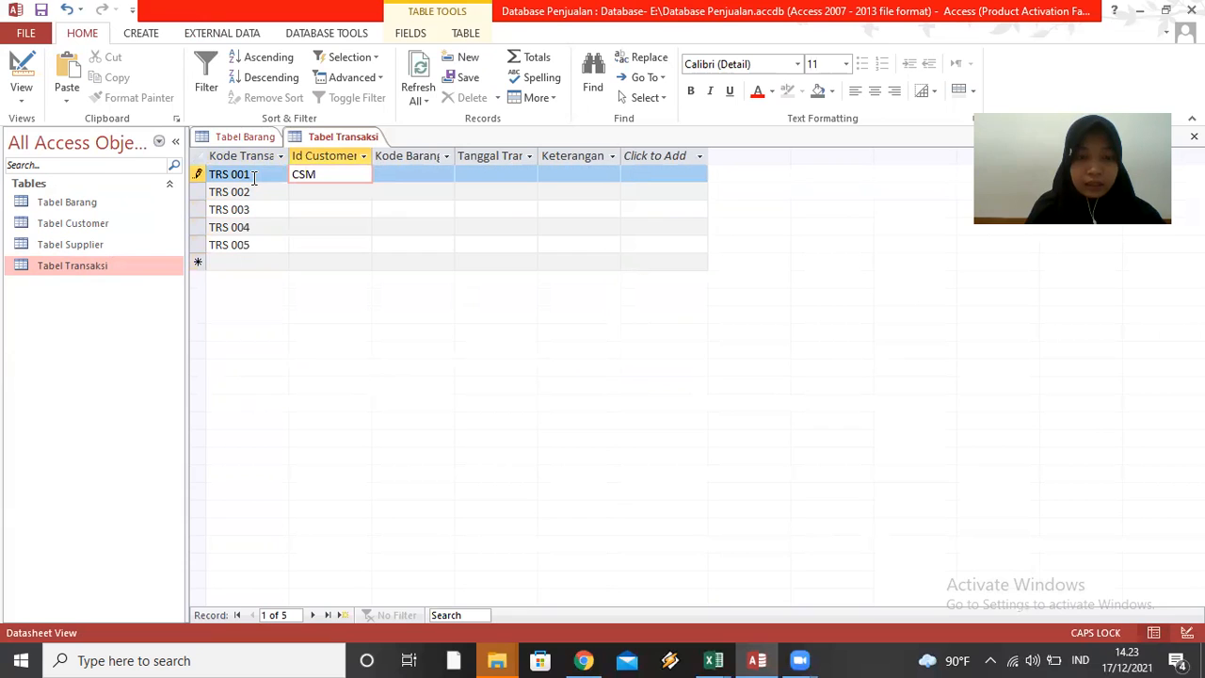
text( 01)
key(Down)
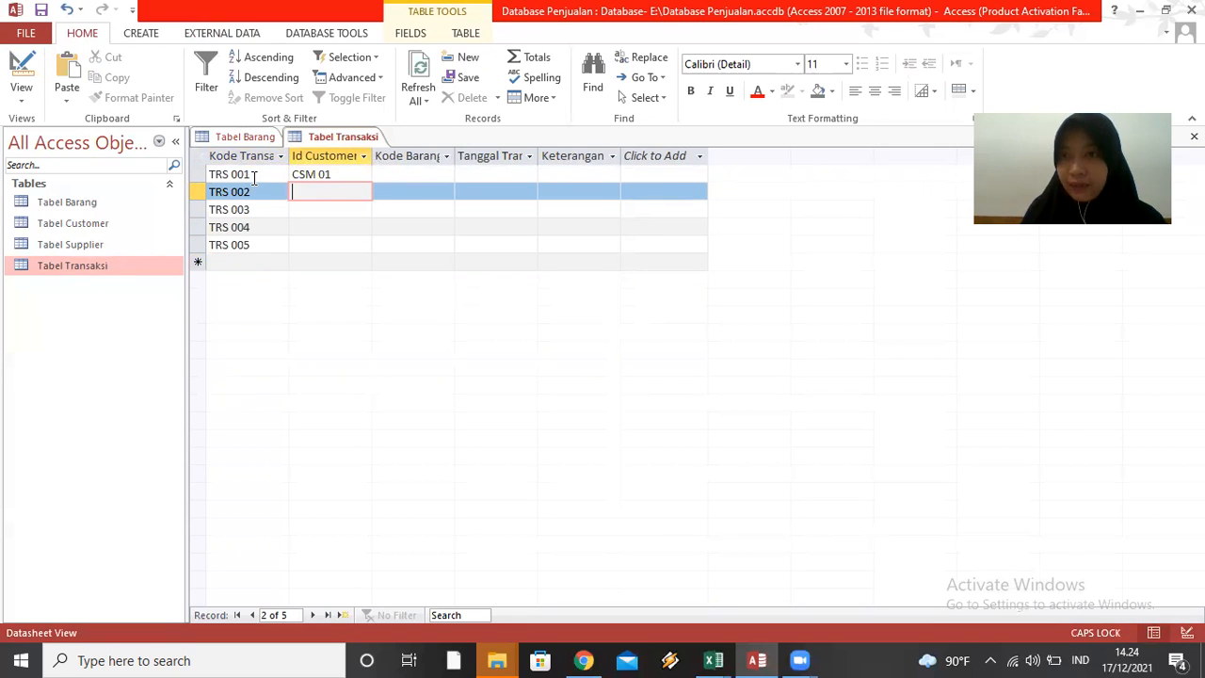
text(CSM )
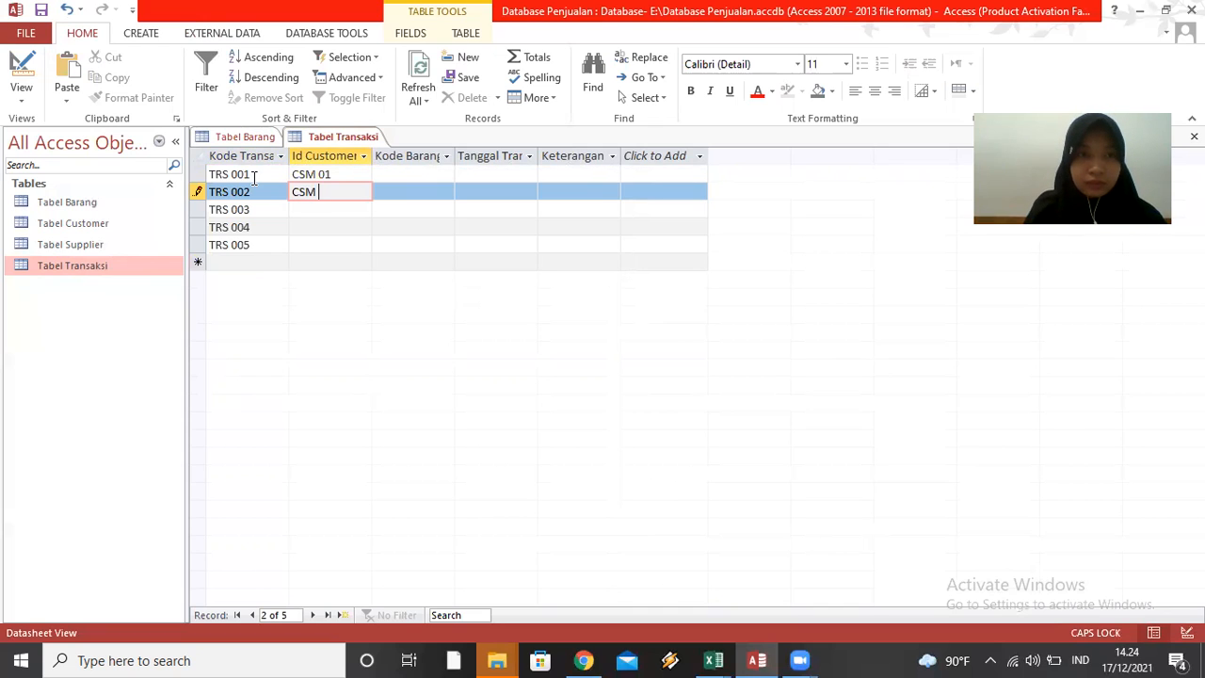
text(02)
key(Down)
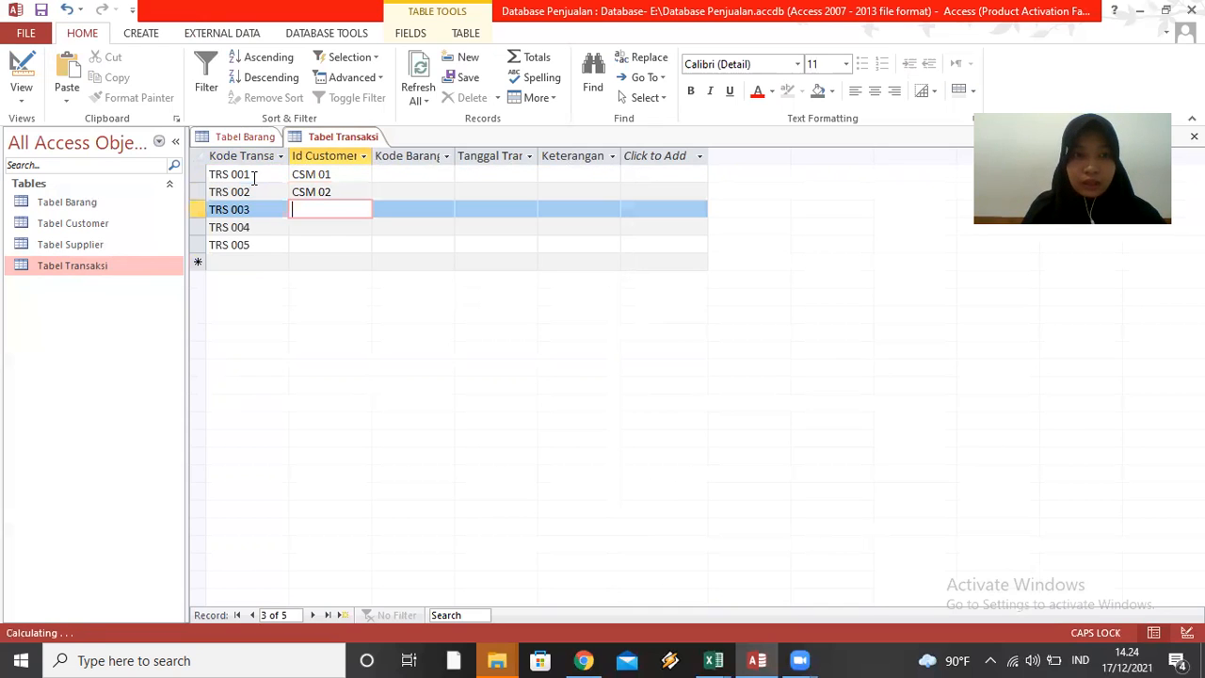
text(CSM )
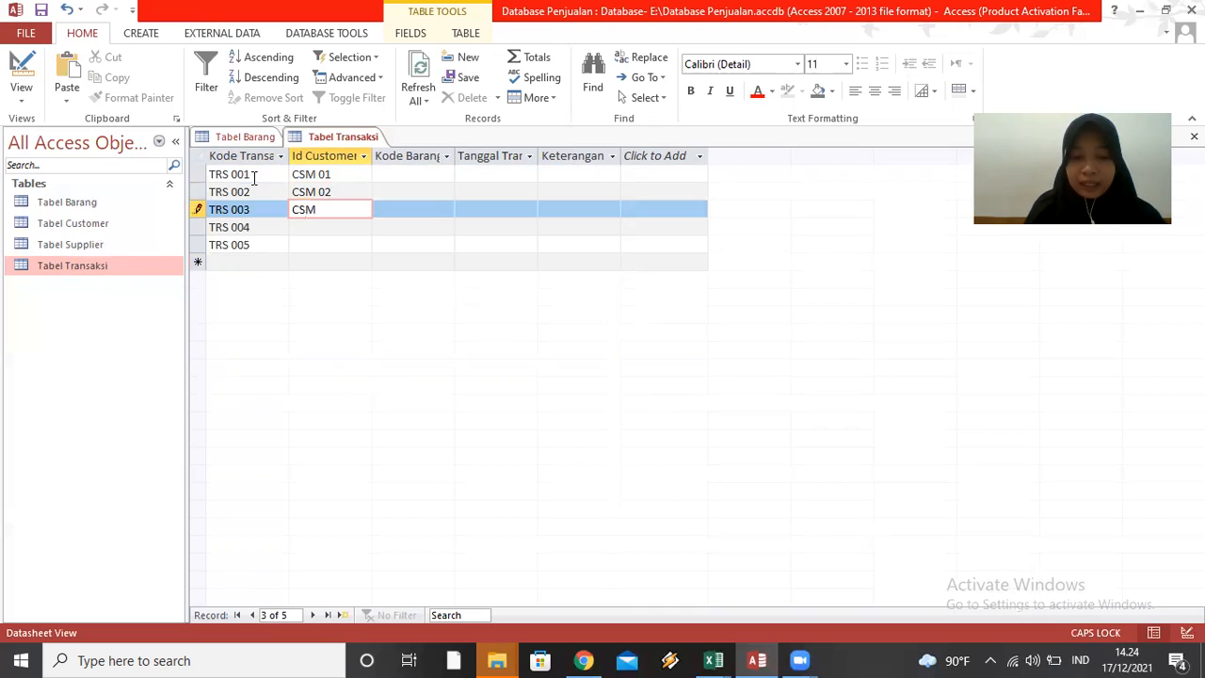
text(03)
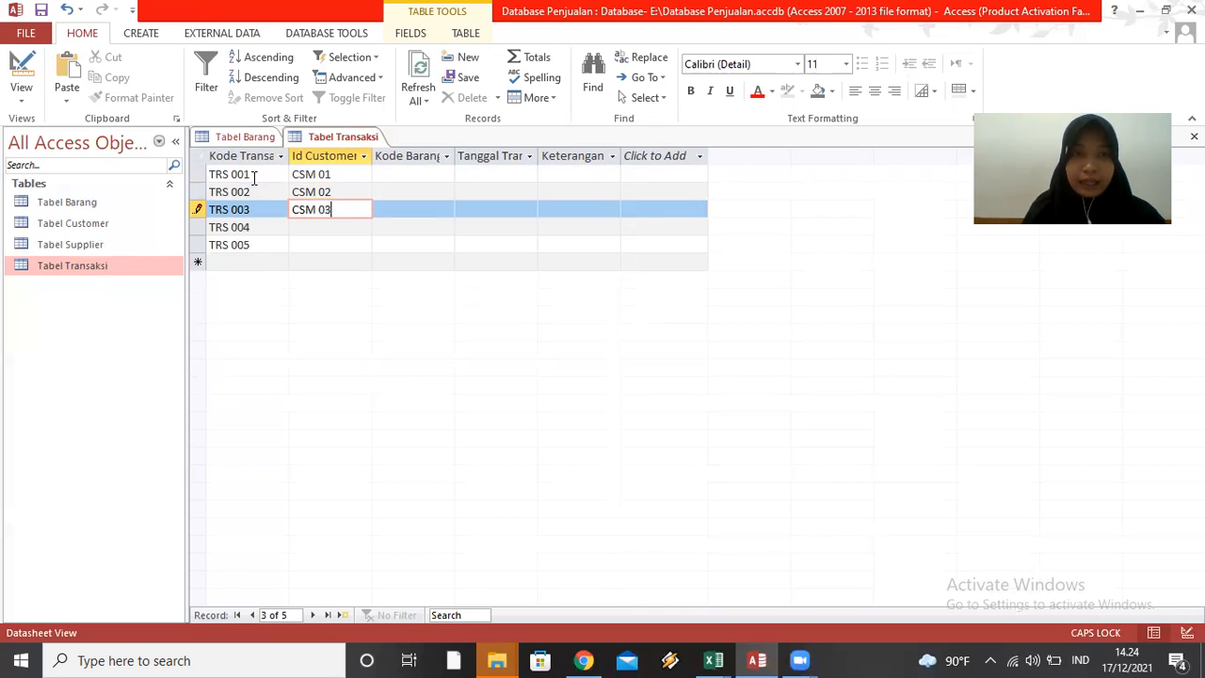
key(Down)
text(CSM )
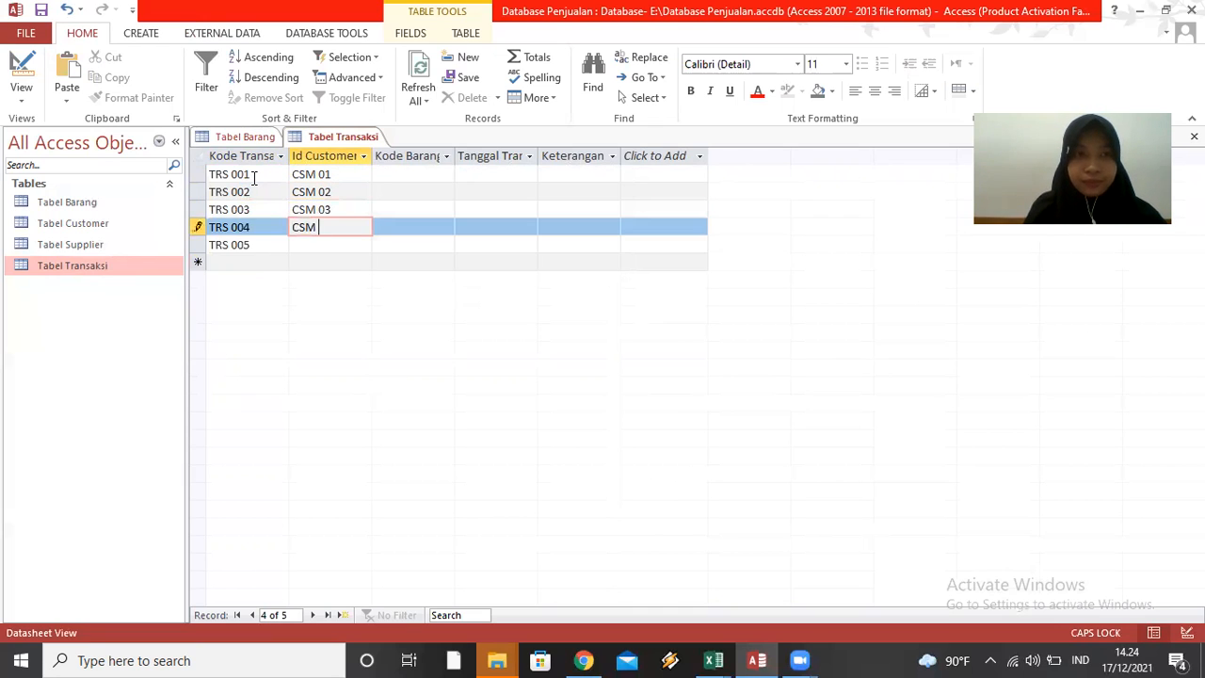
text(04)
key(Down)
text(CSM 05)
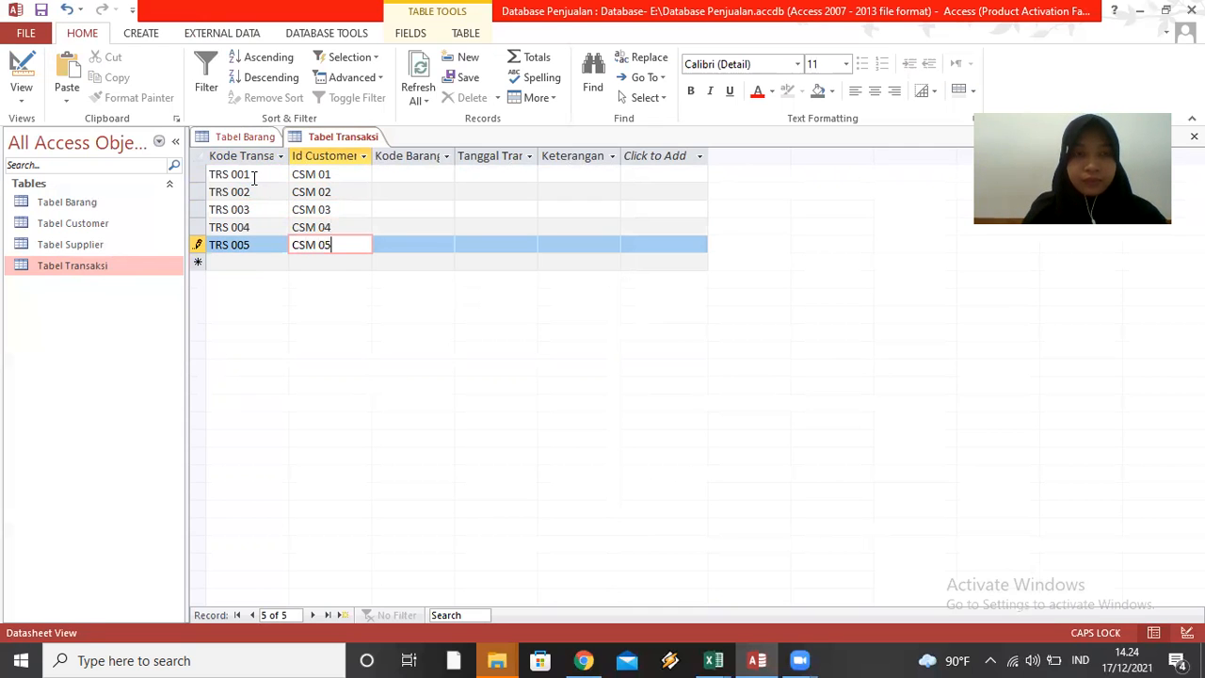
Fill Kode Barang for the five transactions with 11001, 11002, 11003, 11004 and 11005 in order.
click(408, 174)
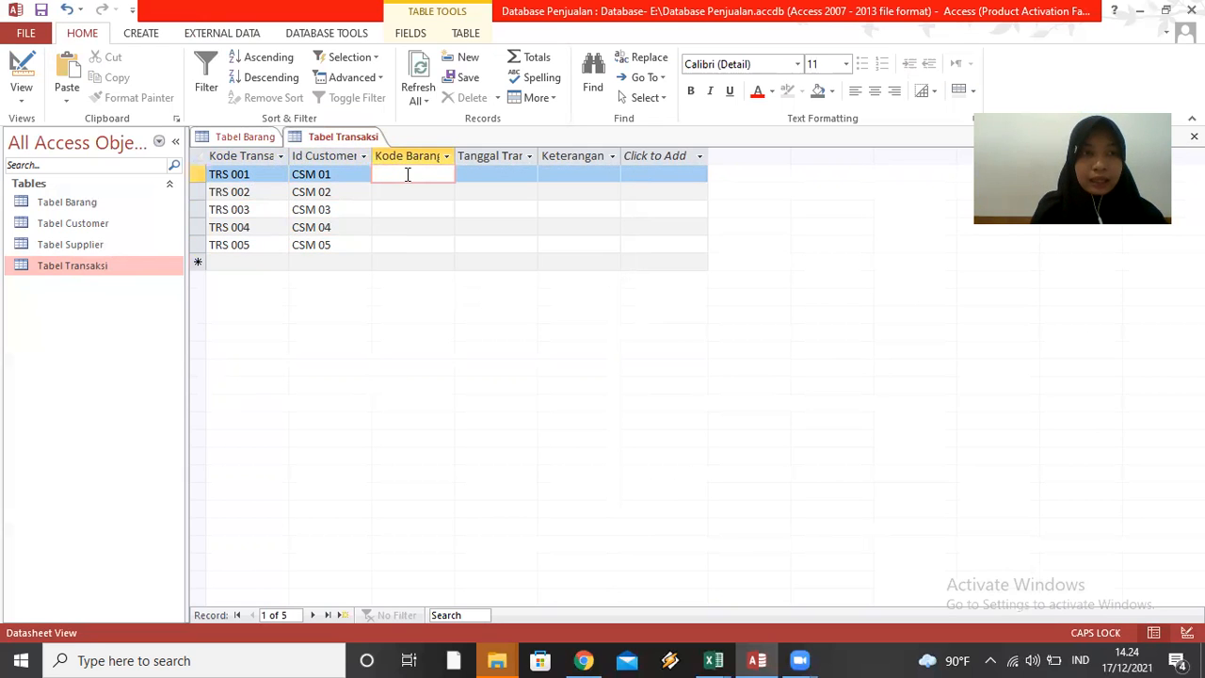
text(11001)
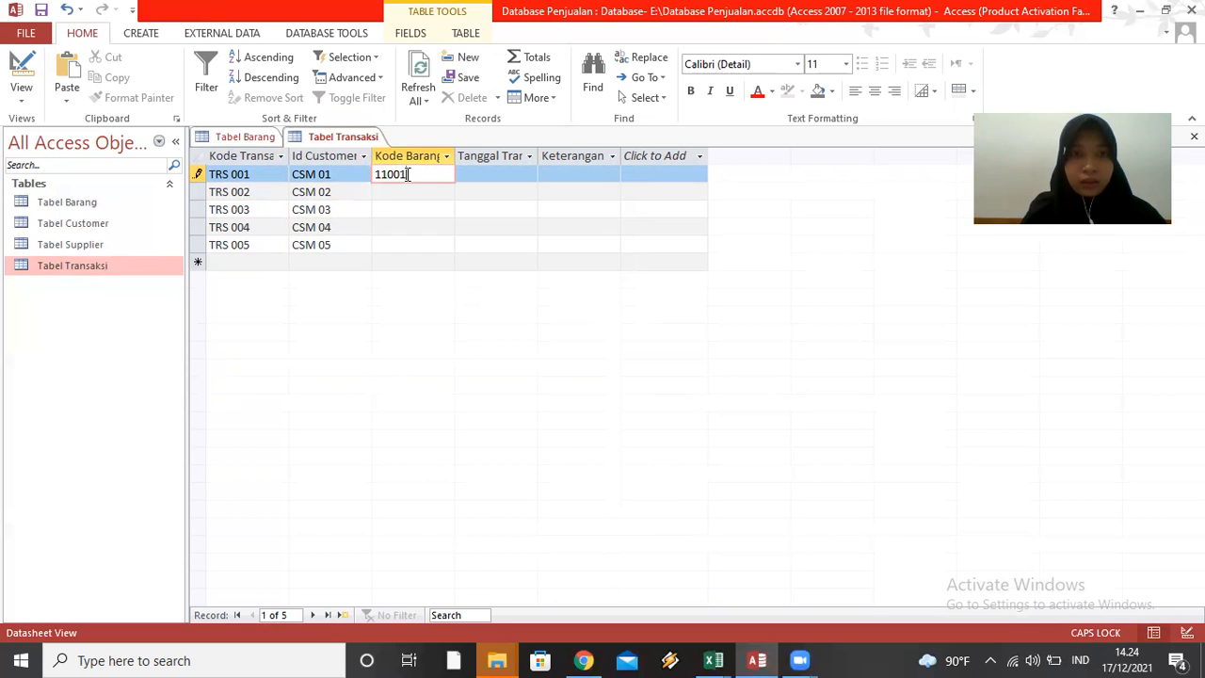
key(Down)
text(11002)
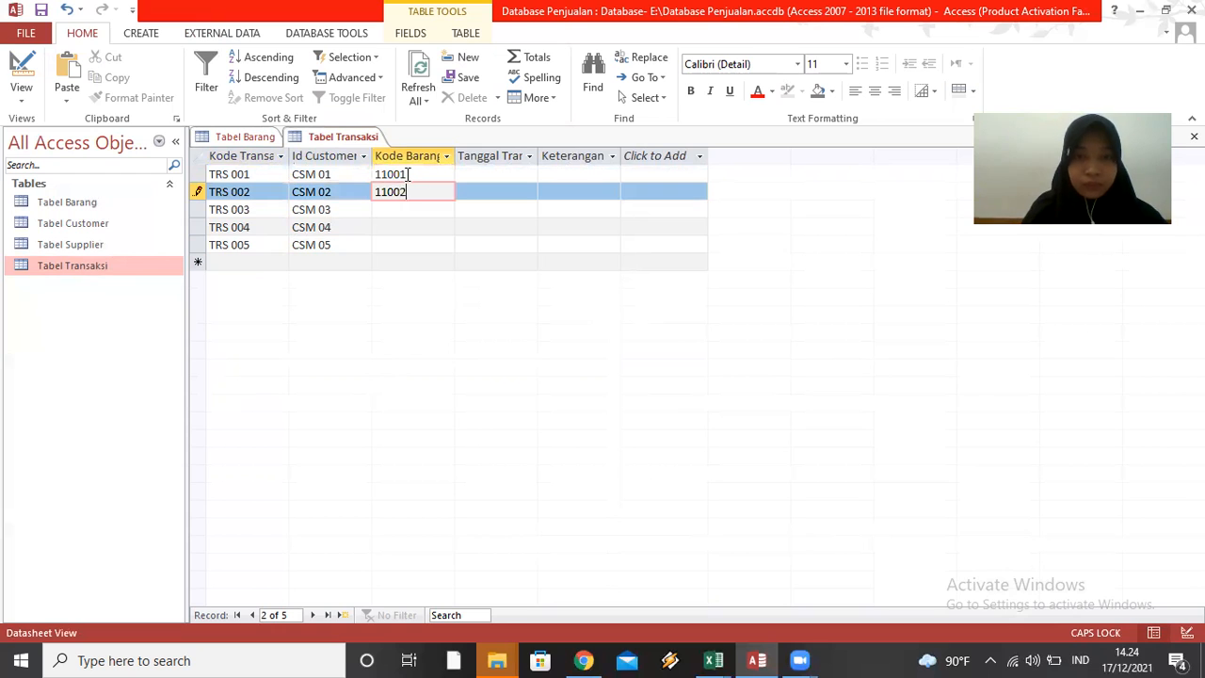
key(Down)
text(11002)
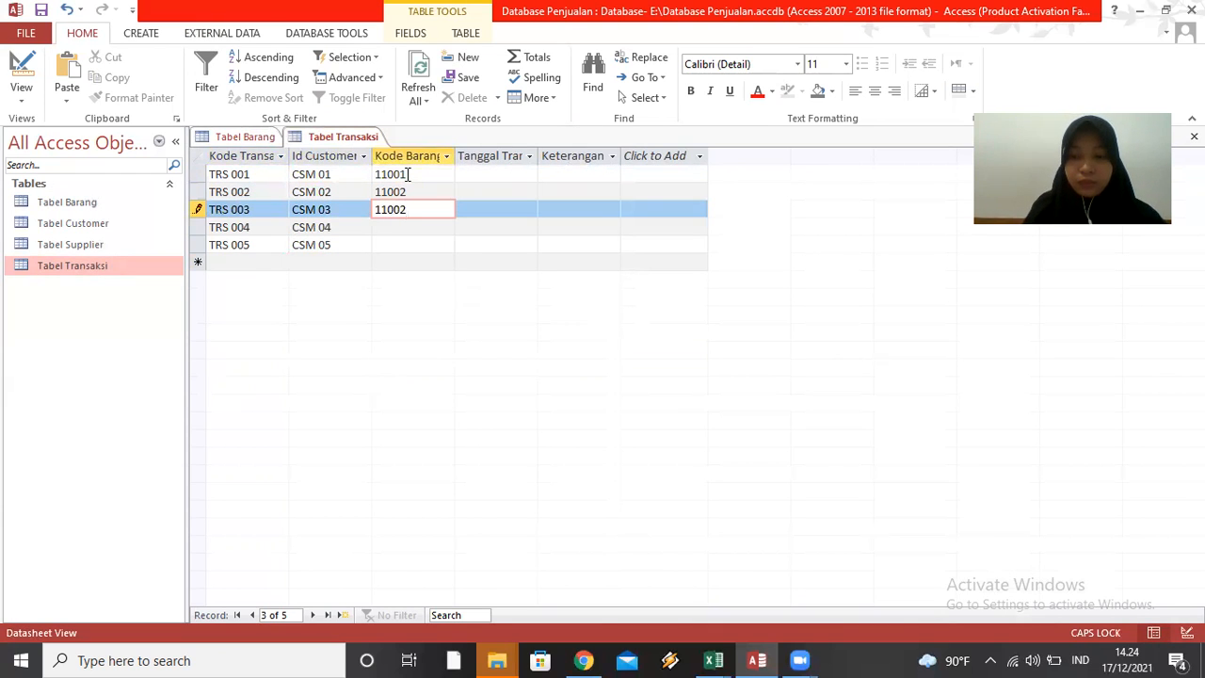
key(BackSpace)
text(3)
key(Down)
text(11004)
key(Down)
text(11005)
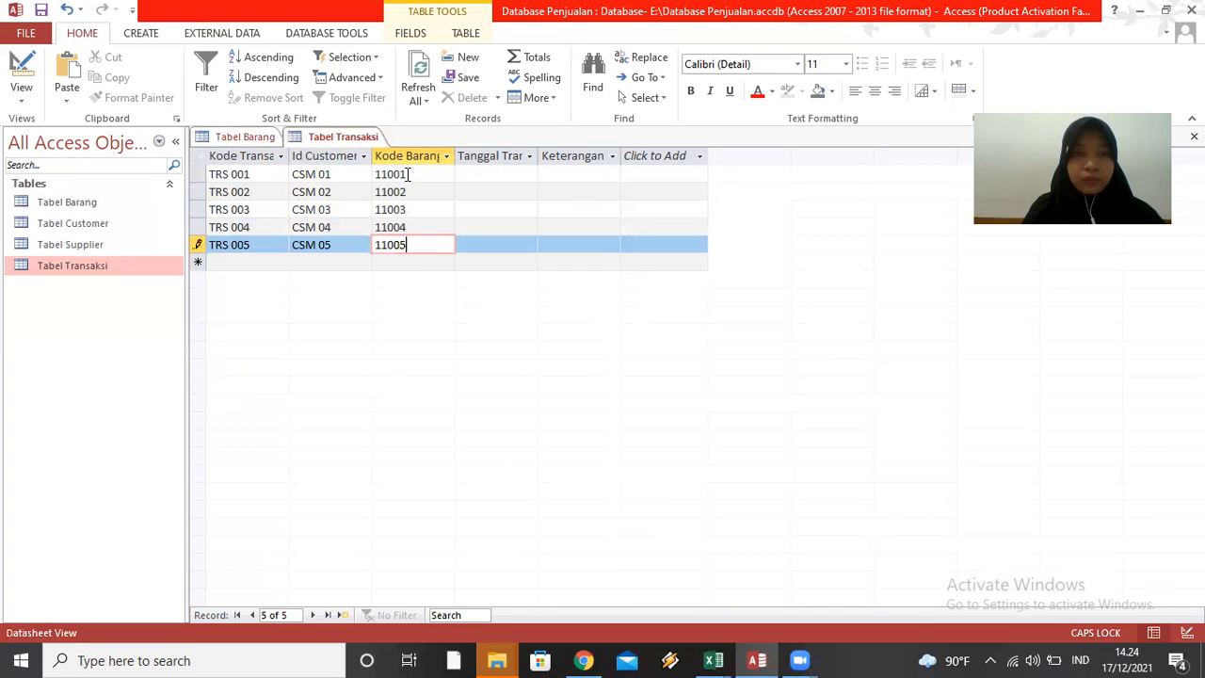
Set Tanggal Transaksi to 17/12/2021 in all five transaction records.
click(510, 176)
text(17/12/2021)
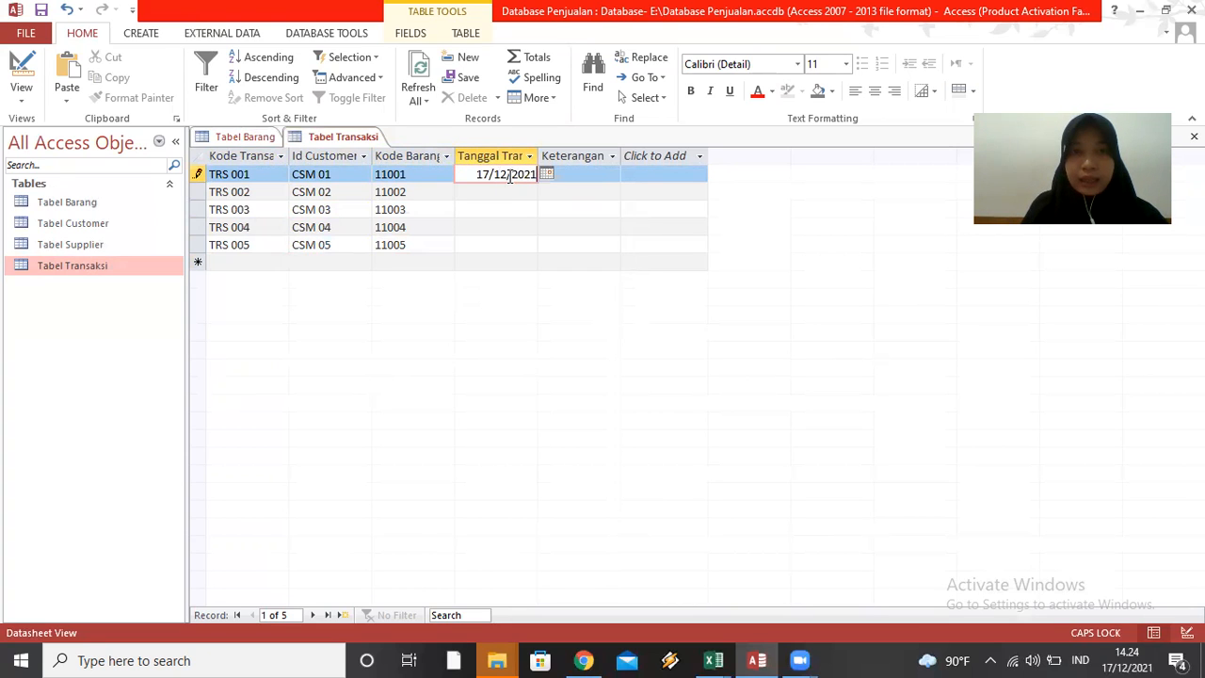
key(Down)
text(1)
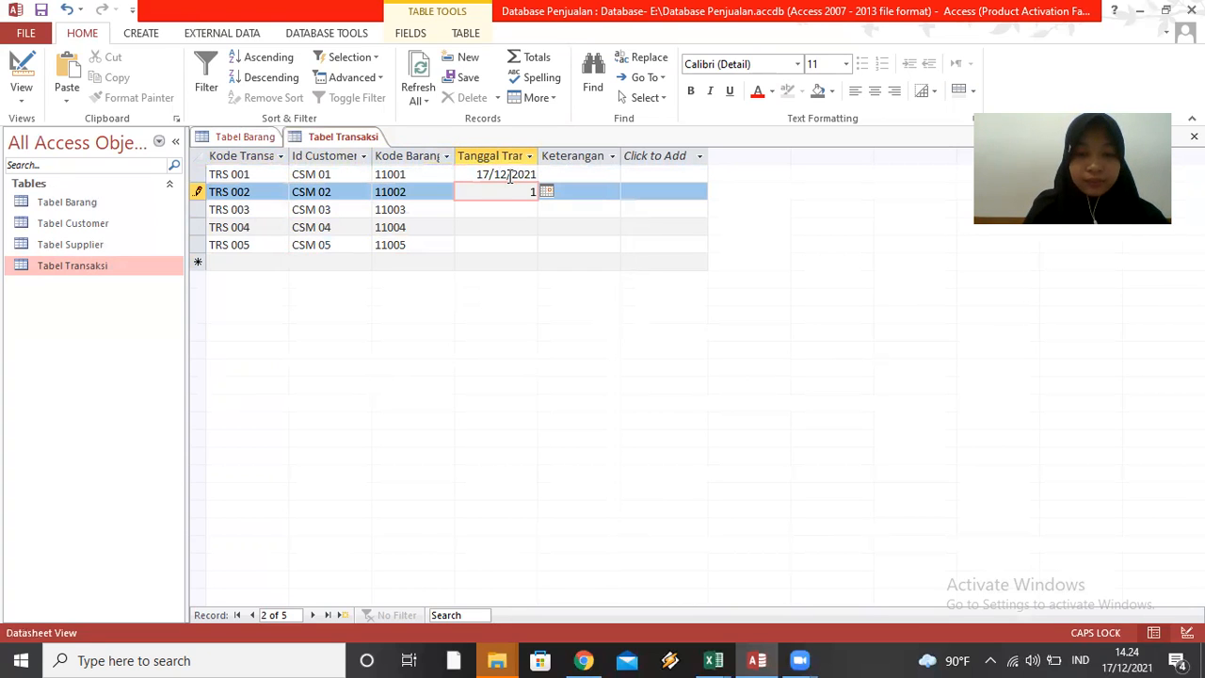
text(7/12/2021)
key(Down)
text(17/12/2021)
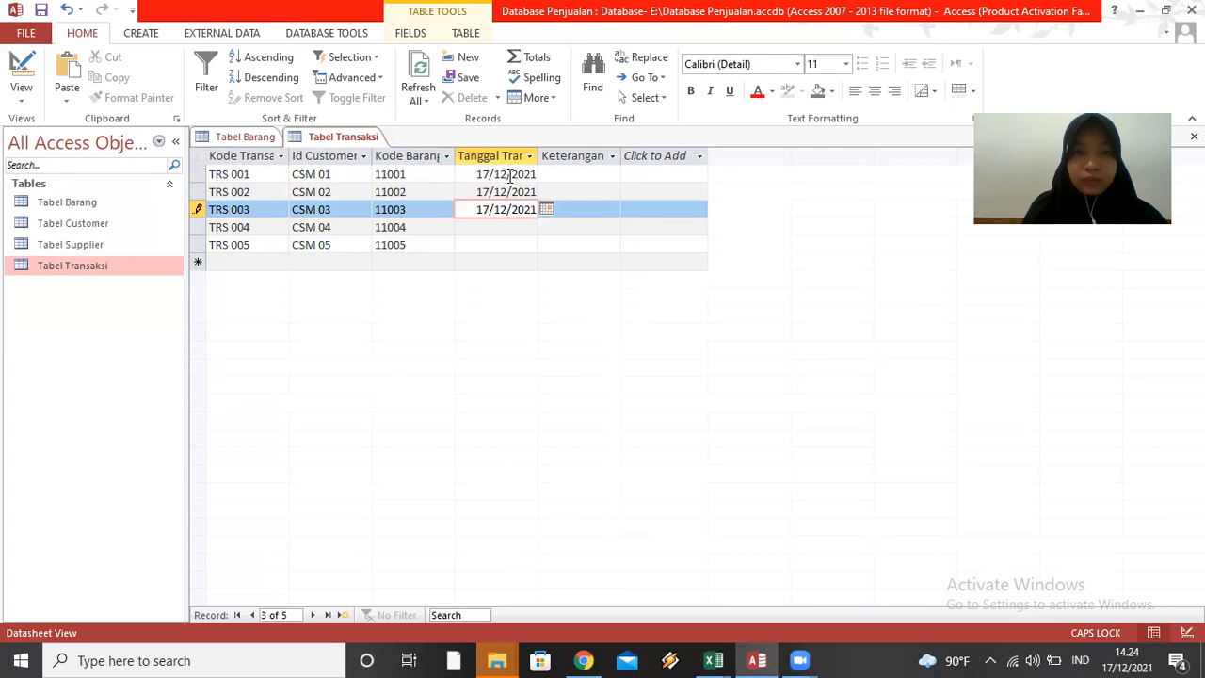
key(Down)
text(1)
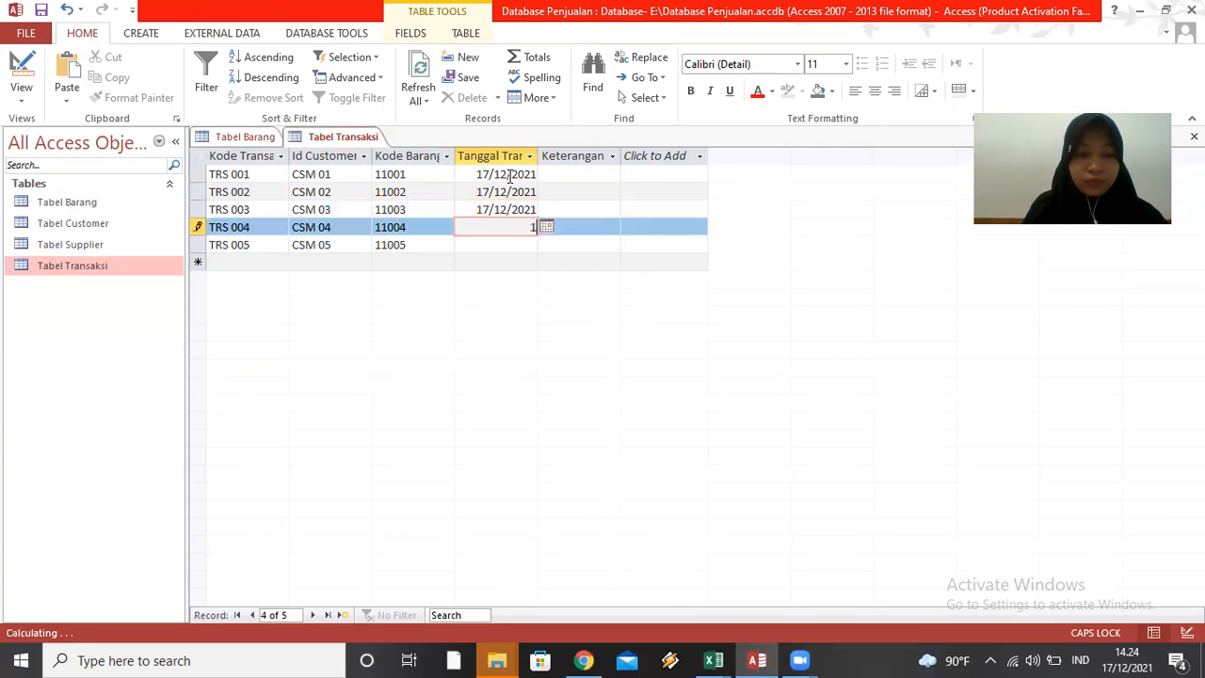
text(7/12/2021)
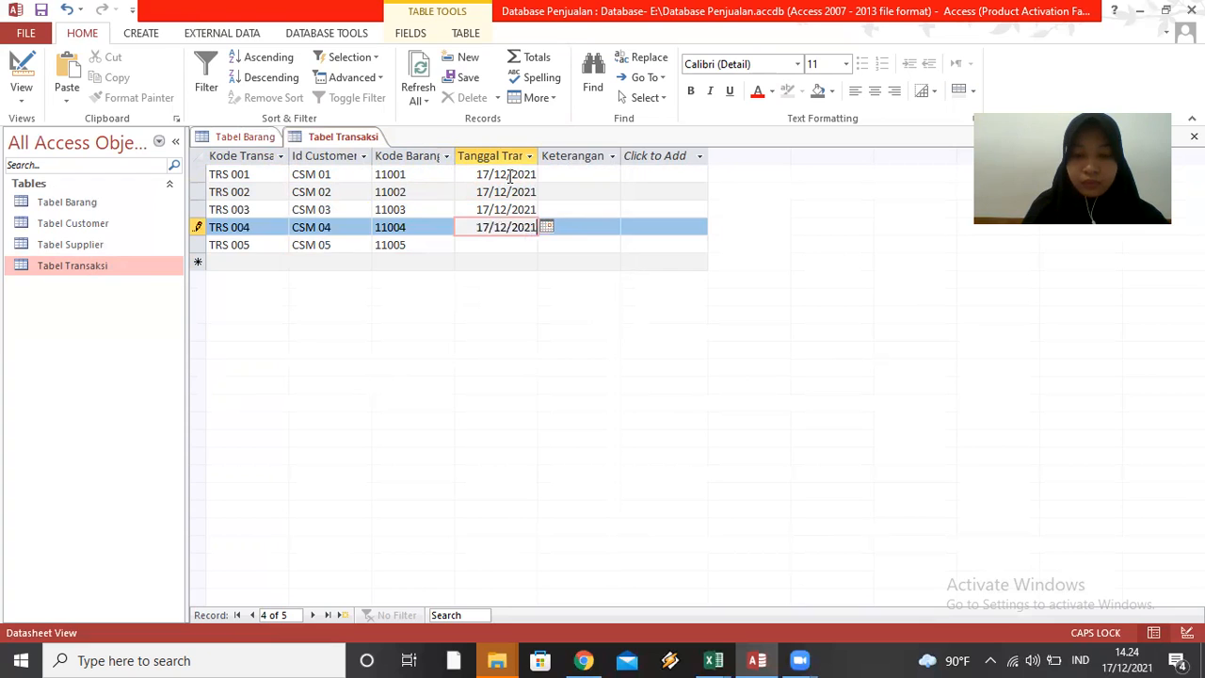
key(Down)
text(17/12/2021)
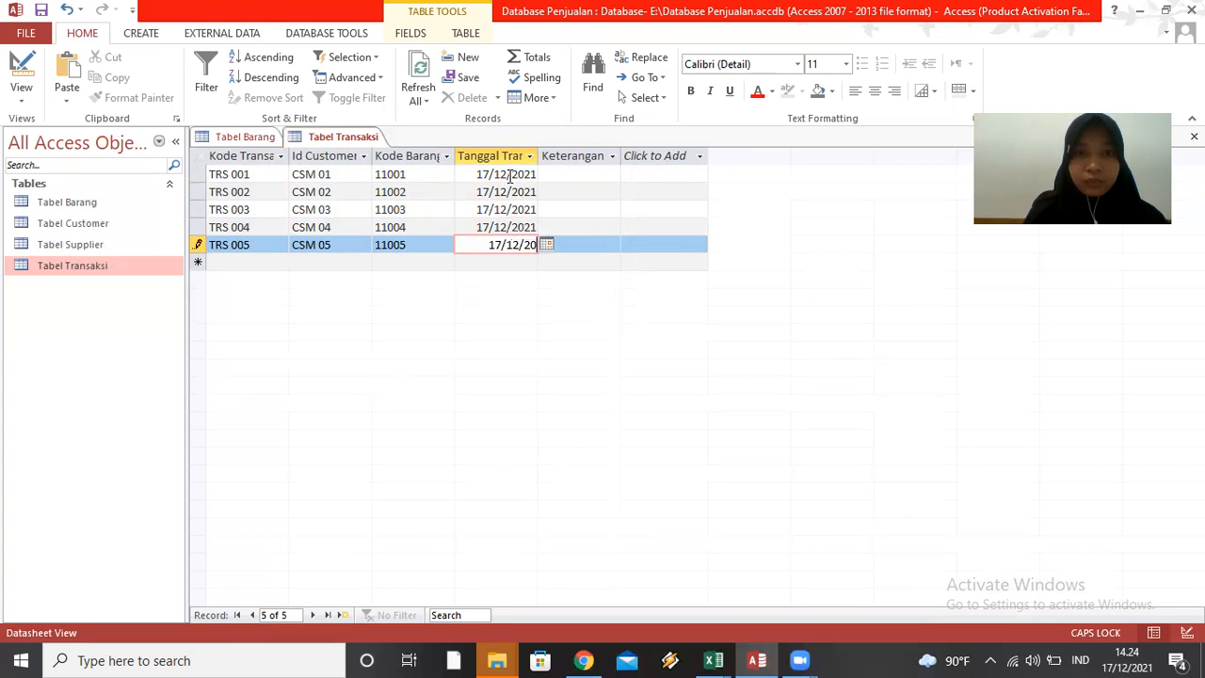
Enter Cash as the Keterangan of all five transaction records.
key(Tab)
key(Up)
key(Up)
key(Up)
key(Up)
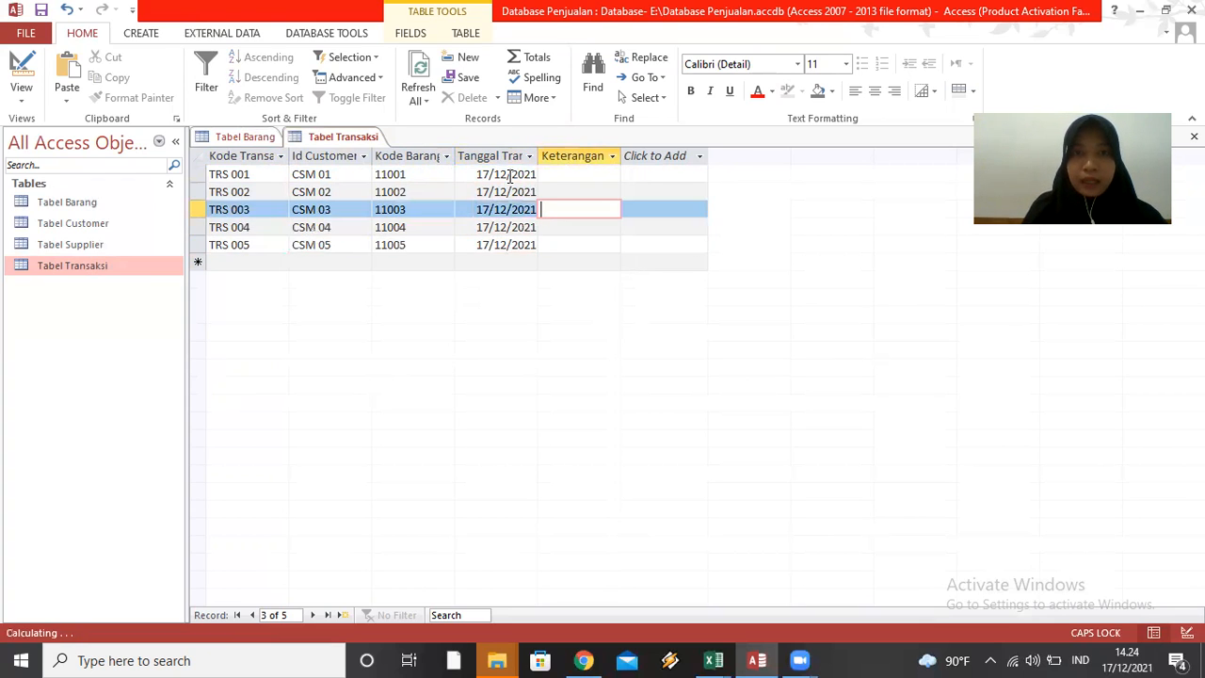
text(C)
key(Caps_Lock)
text(ash)
key(Down)
key(Caps_Lock)
text(C)
key(Caps_Lock)
text(ash)
key(Down)
key(Caps_Lock)
text(C)
key(Caps_Lock)
text(ash)
key(Down)
key(Caps_Lock)
text(C)
key(Caps_Lock)
text(ash)
key(Down)
key(Caps_Lock)
text(C)
key(Caps_Lock)
text(ash)
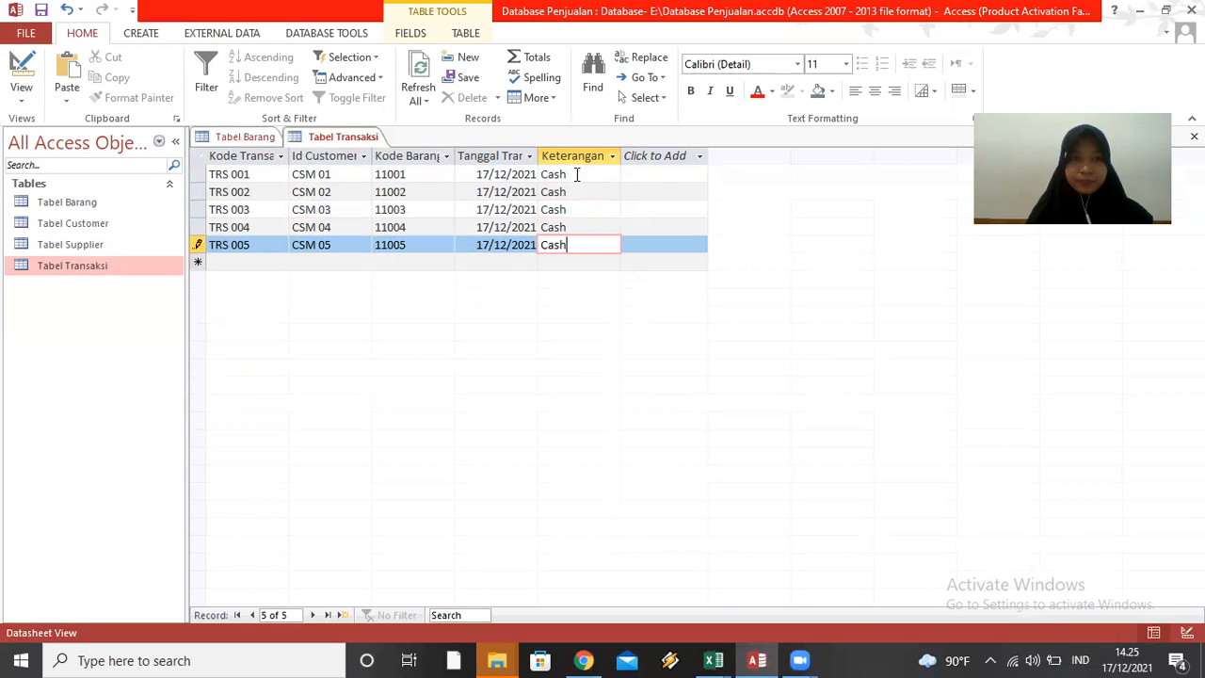
Open Tabel Customer and review its records, then those in Tabel Barang.
click(70, 201)
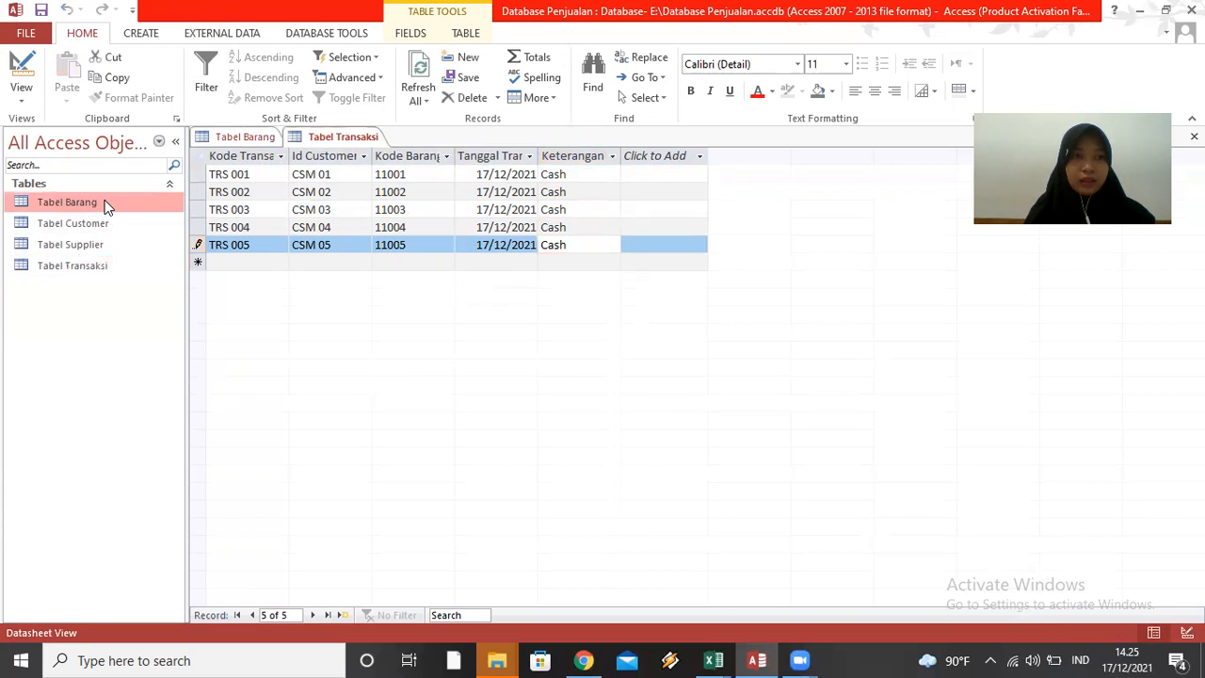
double_click(97, 221)
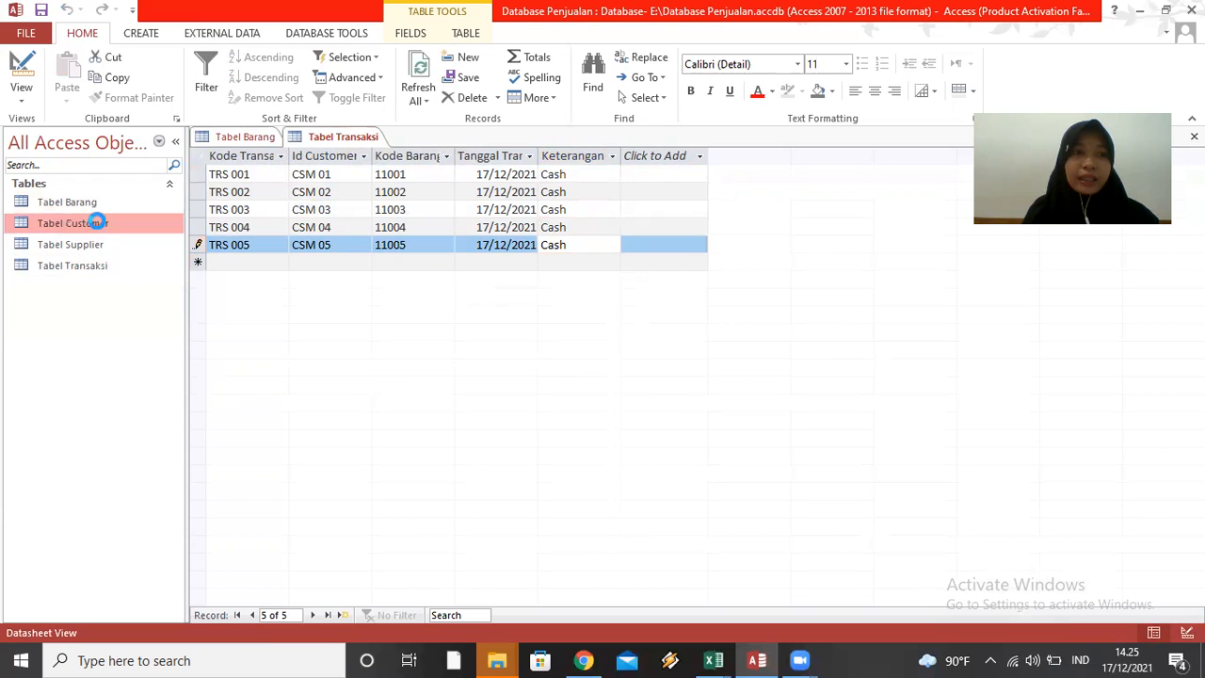
click(91, 204)
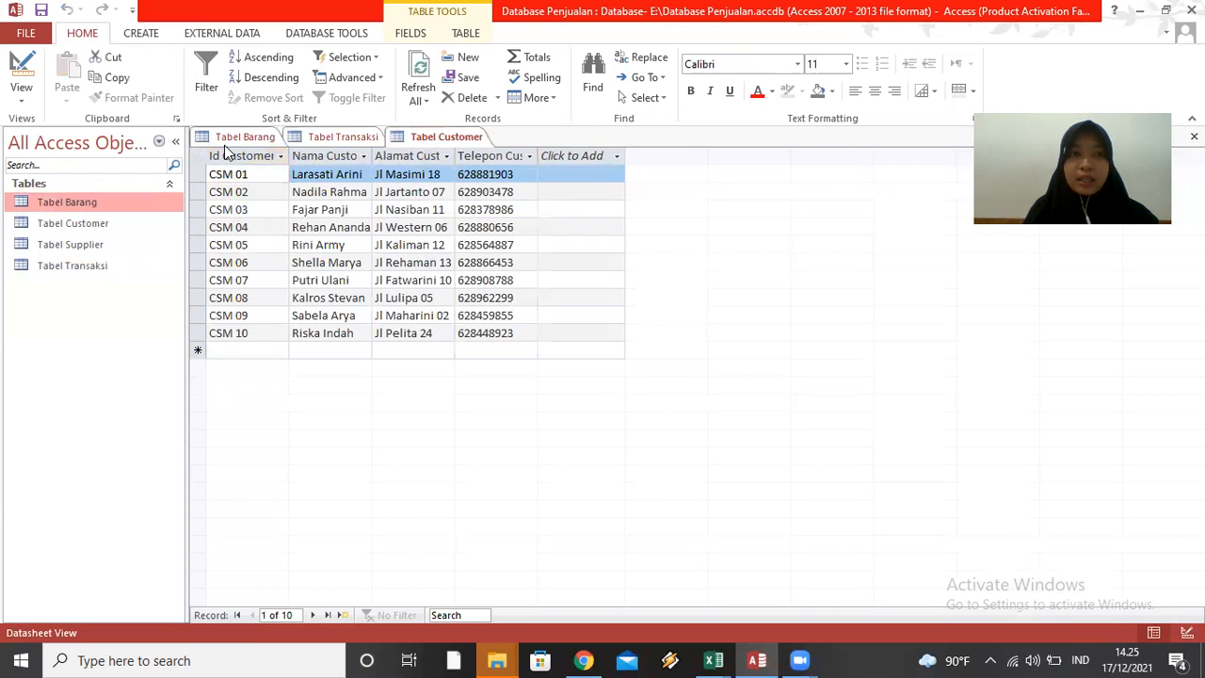
click(323, 140)
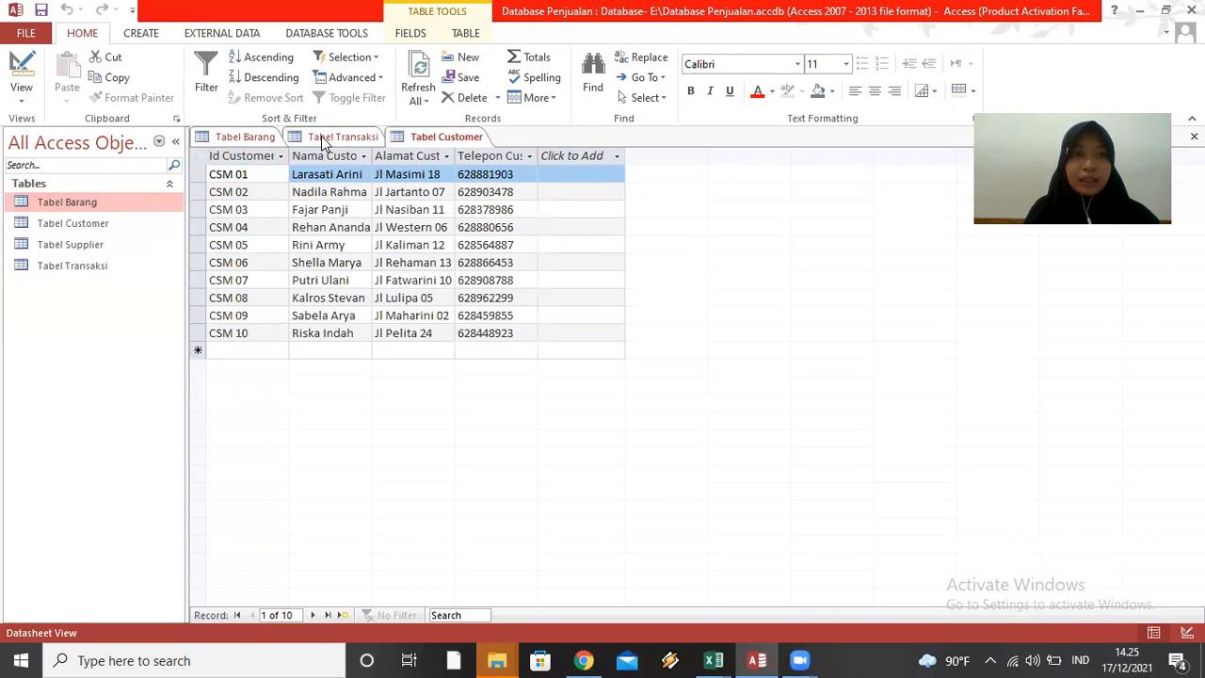
click(424, 138)
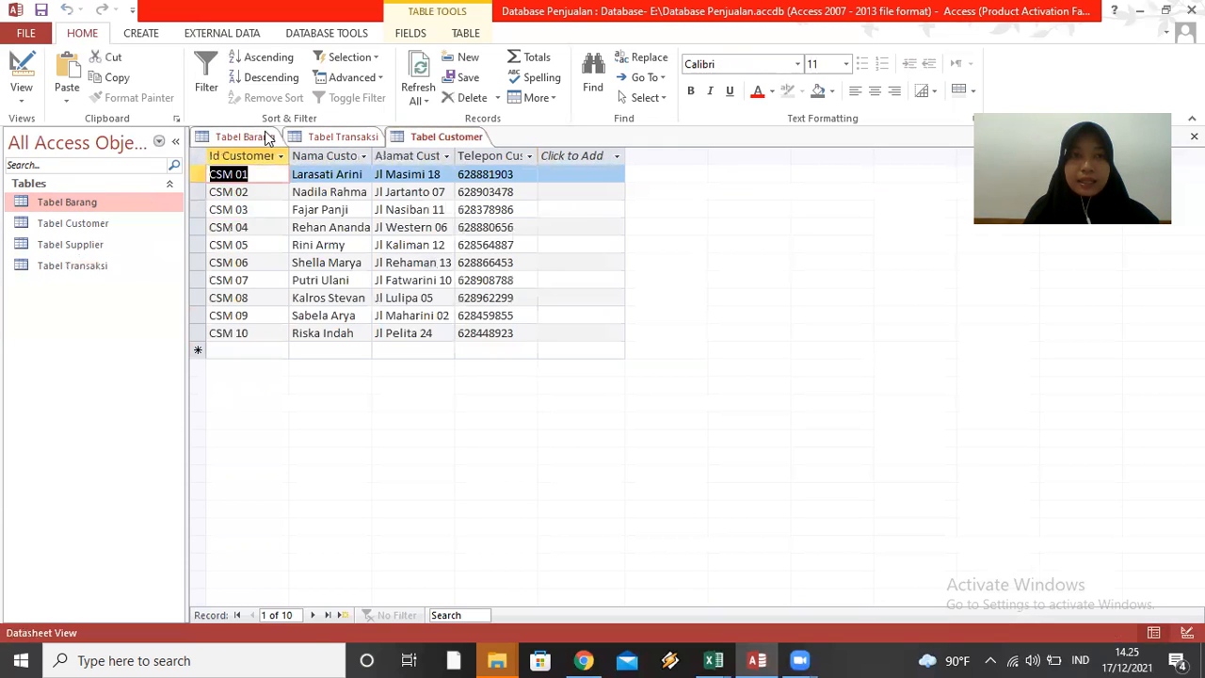
click(239, 136)
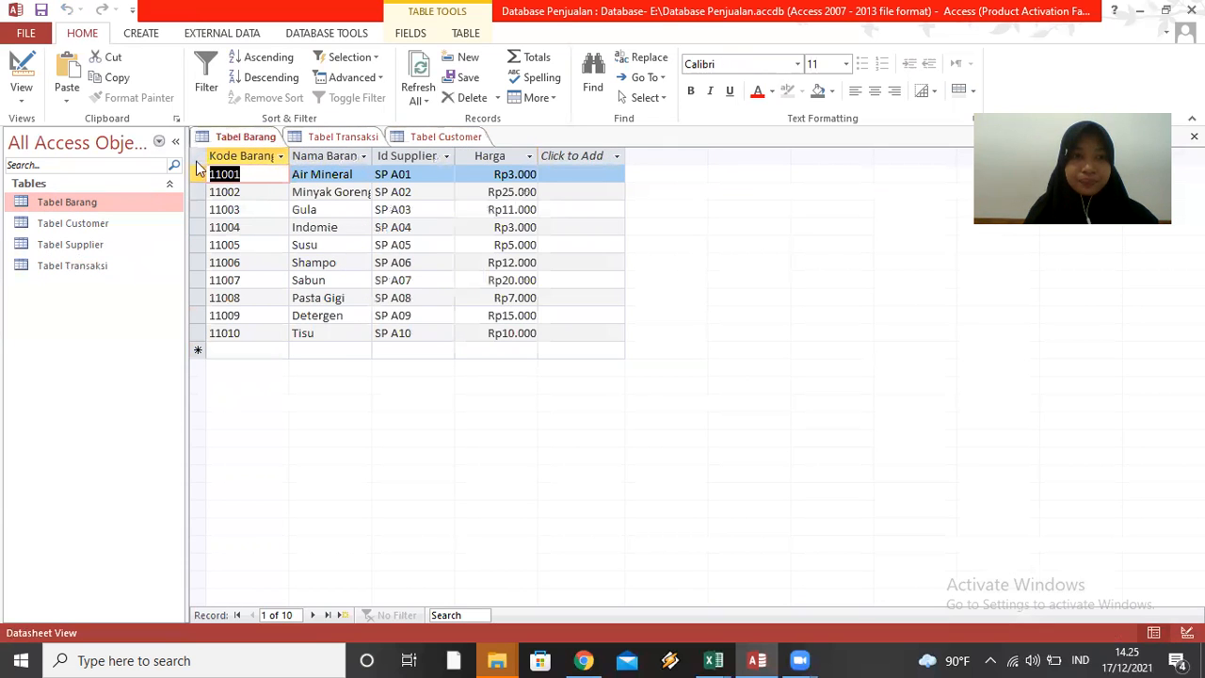
Open Tabel Supplier to review its records, and close all the open tables.
double_click(85, 247)
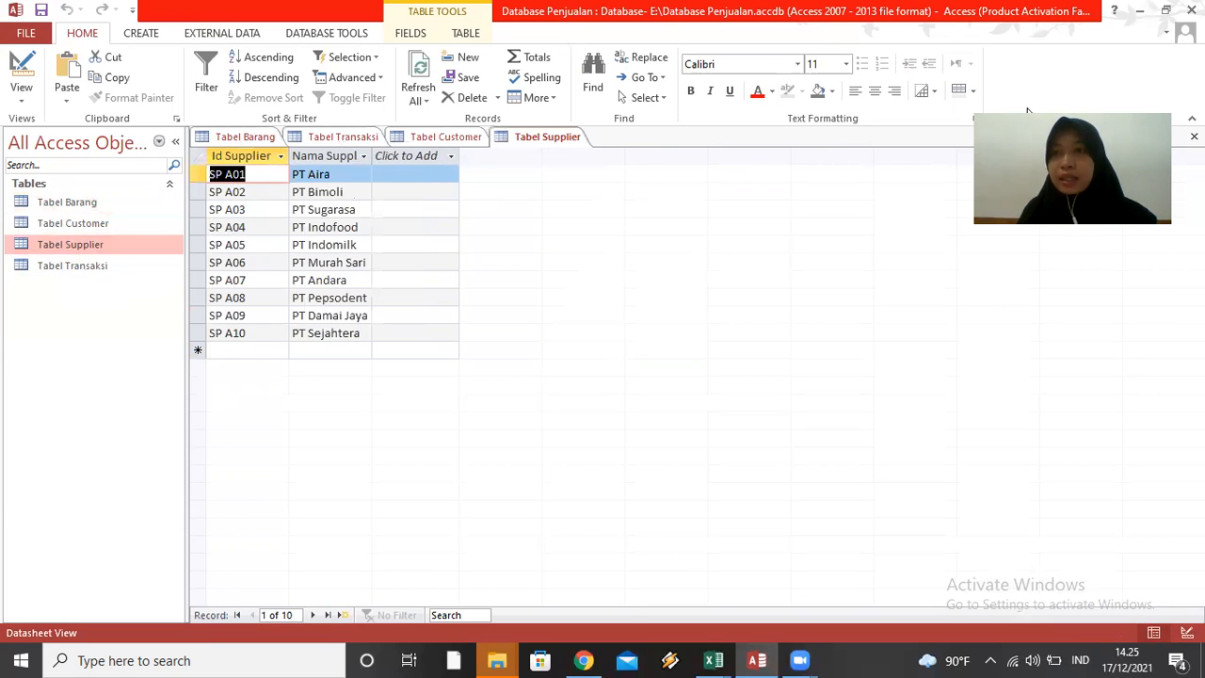
click(1195, 137)
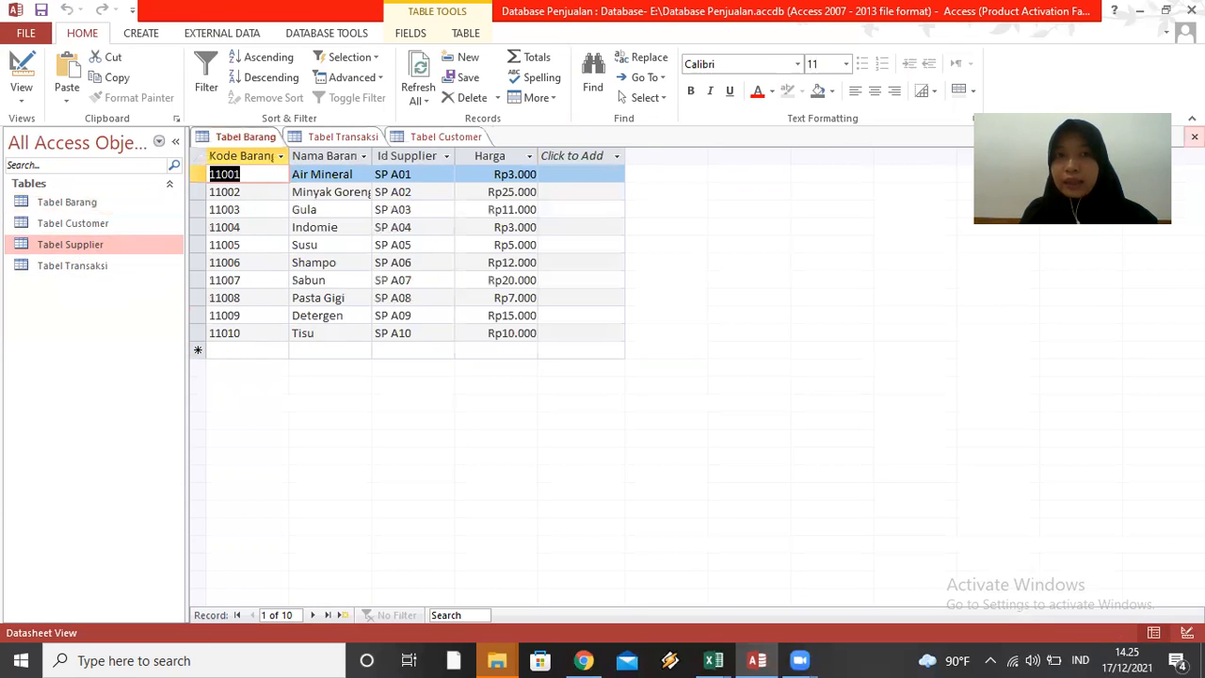
click(1195, 137)
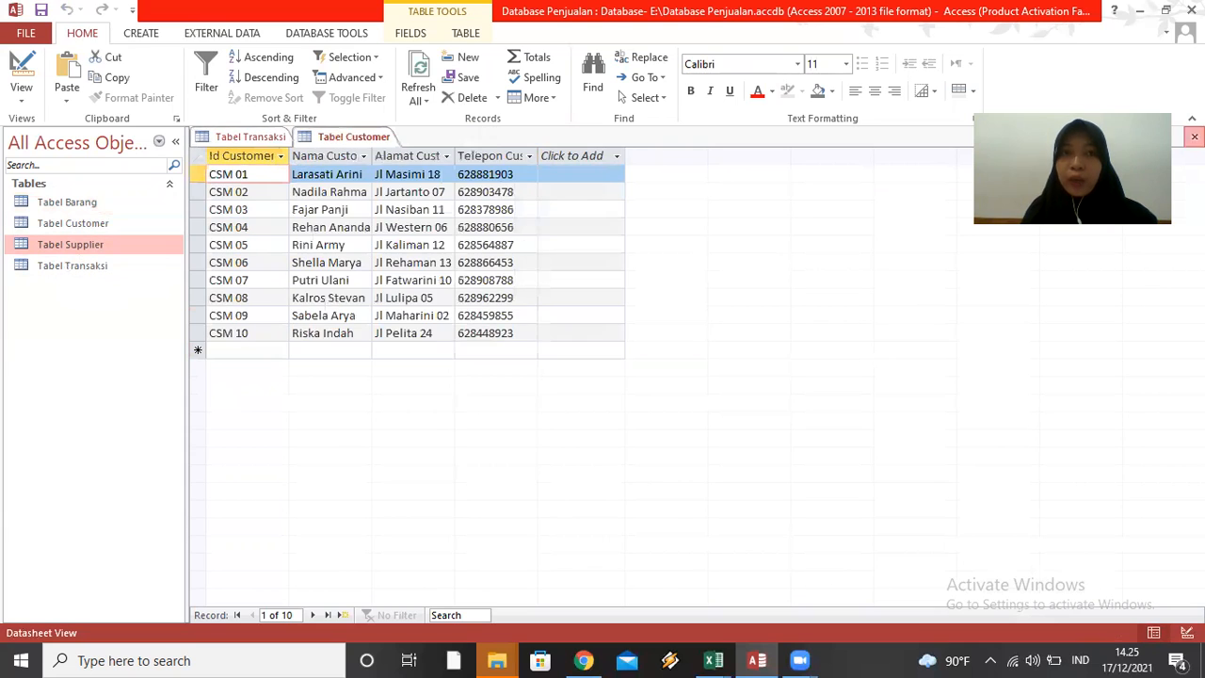
click(1195, 136)
click(1195, 137)
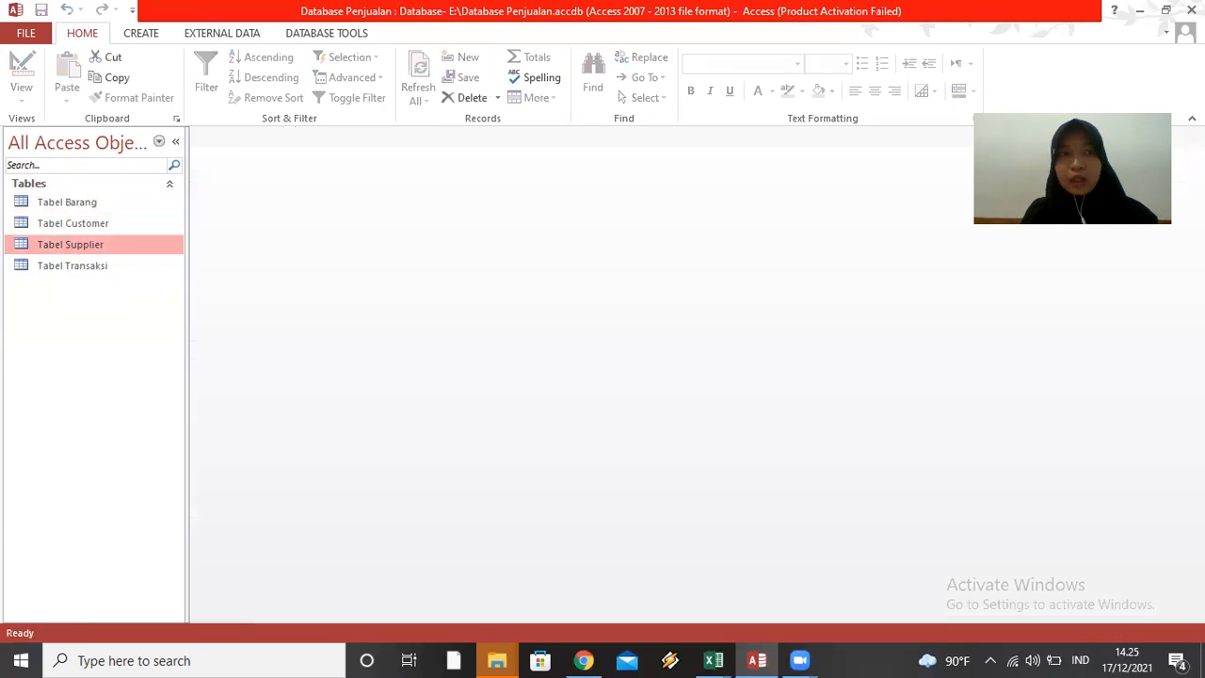
Create a new query in design view containing Tabel Barang, Tabel Customer, Tabel Supplier and Tabel Transaksi.
click(139, 264)
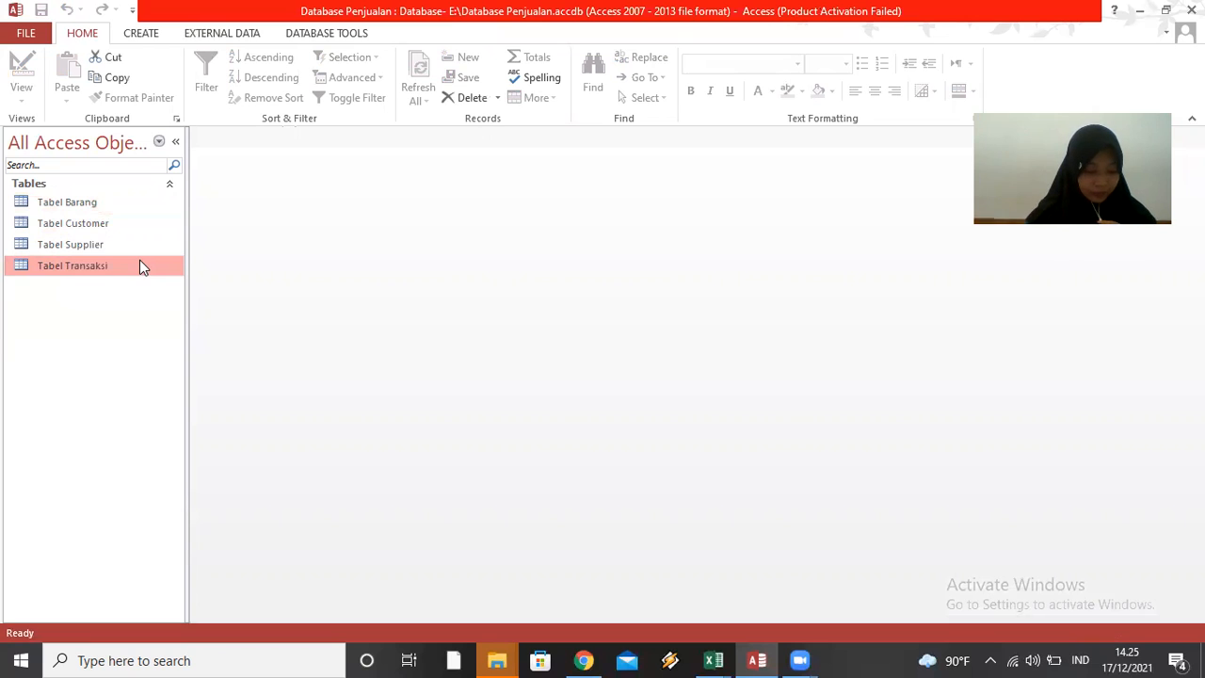
click(168, 31)
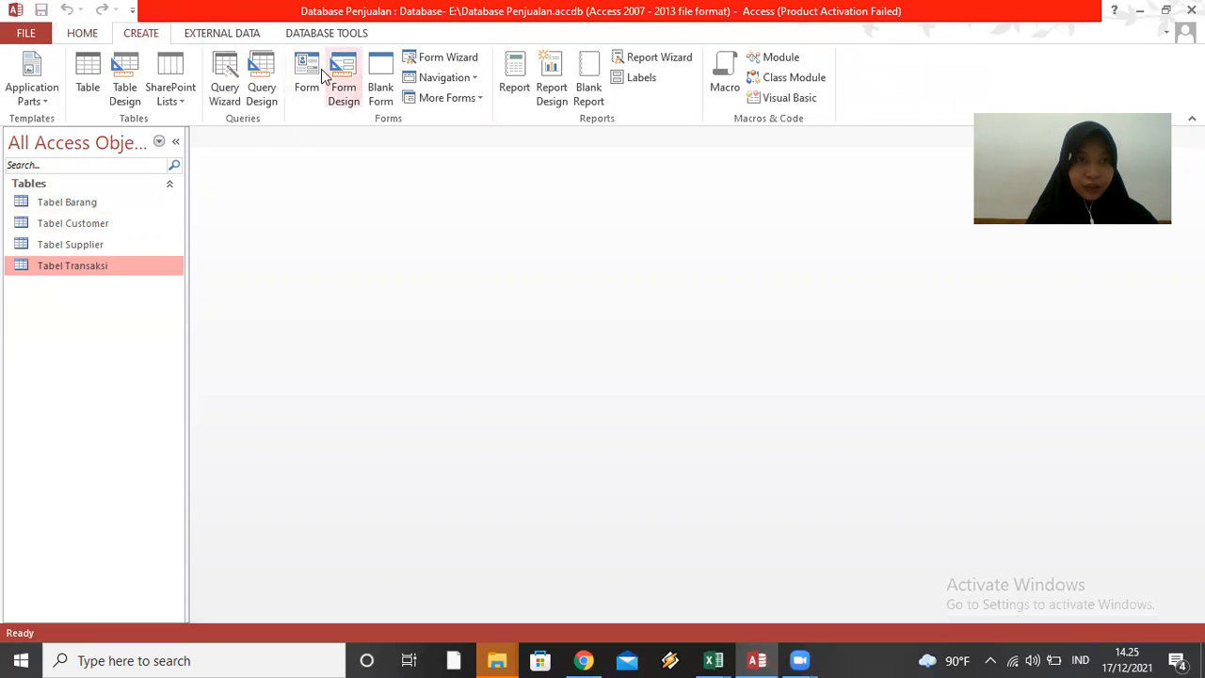
click(264, 83)
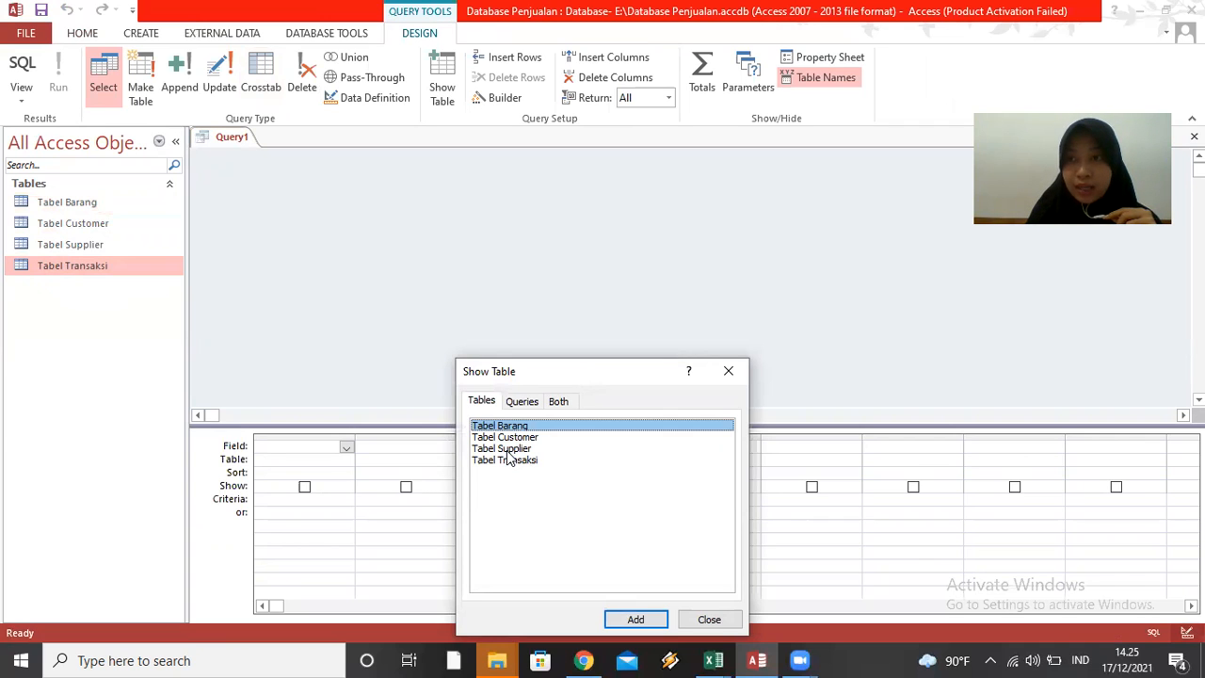
click(625, 616)
click(540, 438)
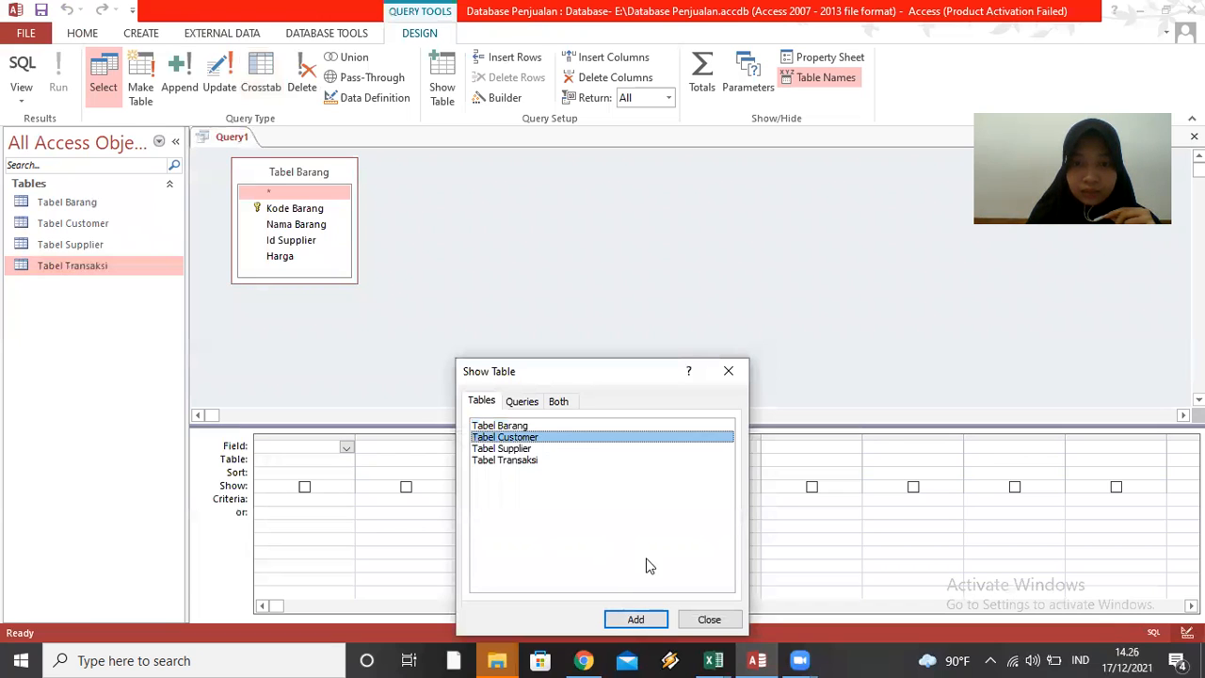
click(571, 451)
click(632, 619)
click(544, 461)
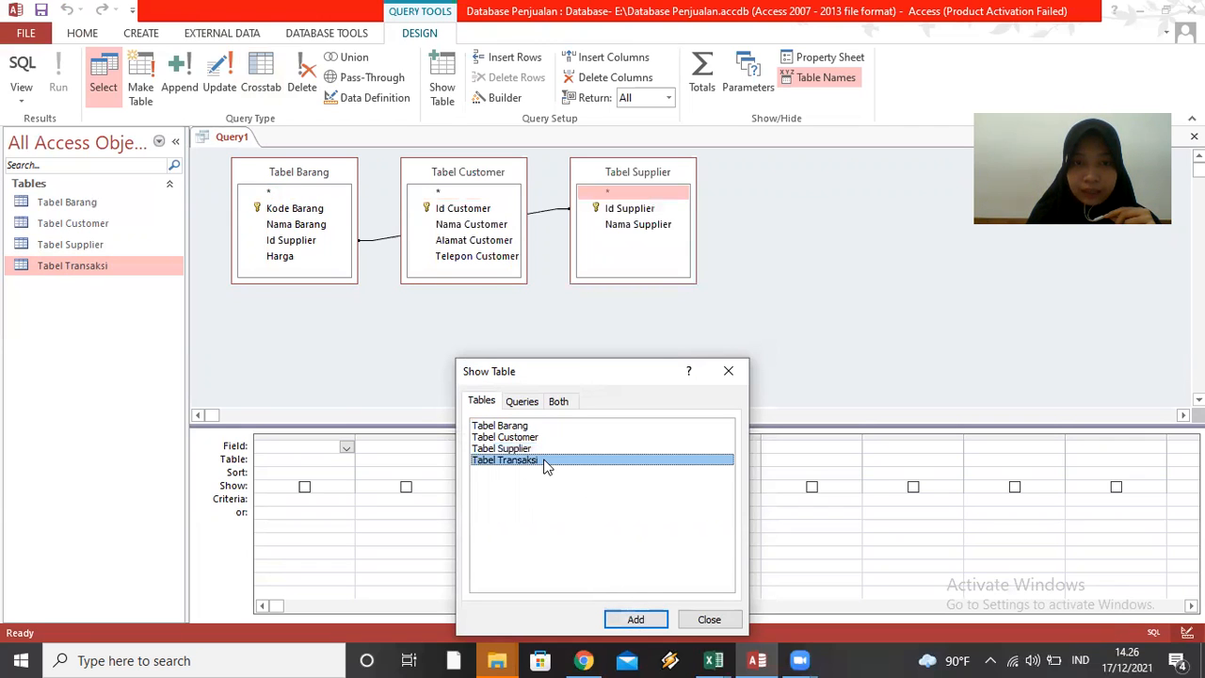
click(635, 619)
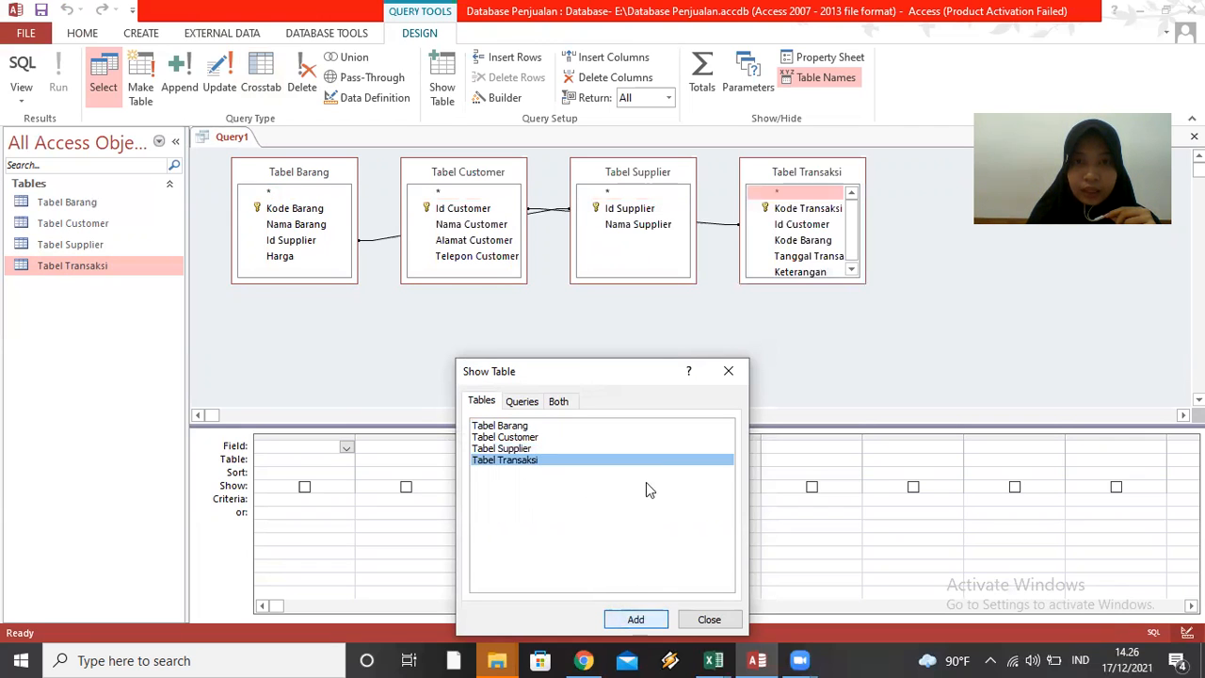
click(729, 373)
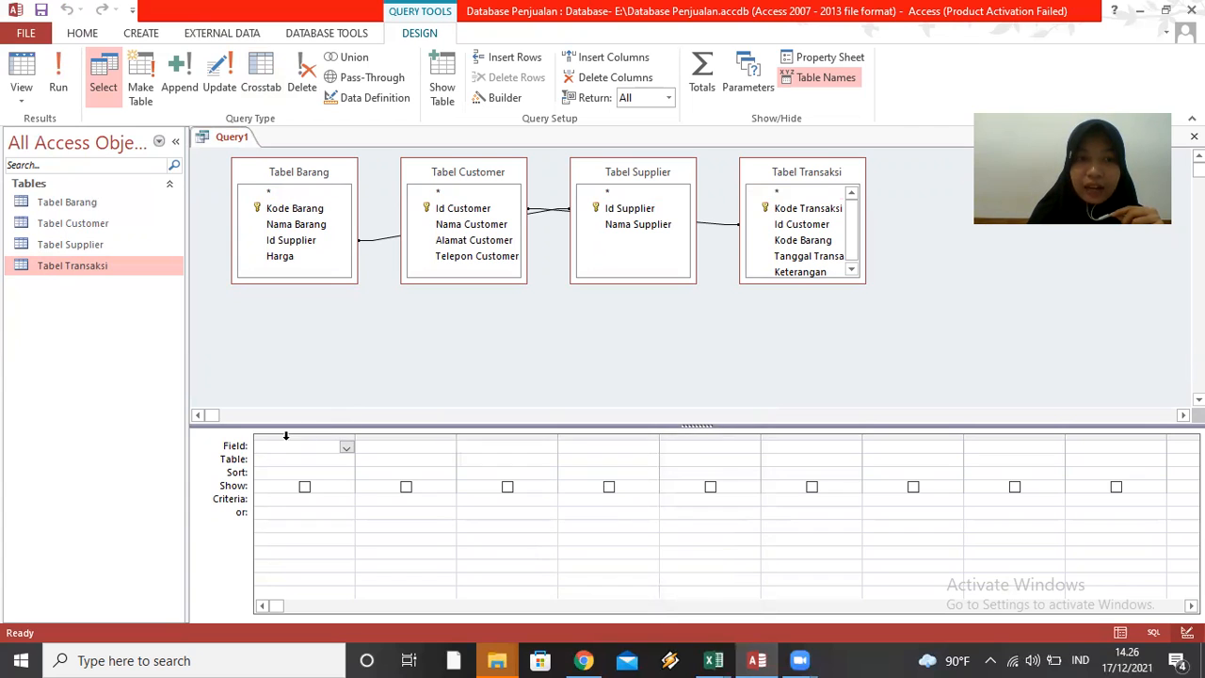
Fill the first four query columns with all fields (*) of Tabel Barang, Tabel Customer, Tabel Supplier and Tabel Transaksi, in that order.
click(347, 449)
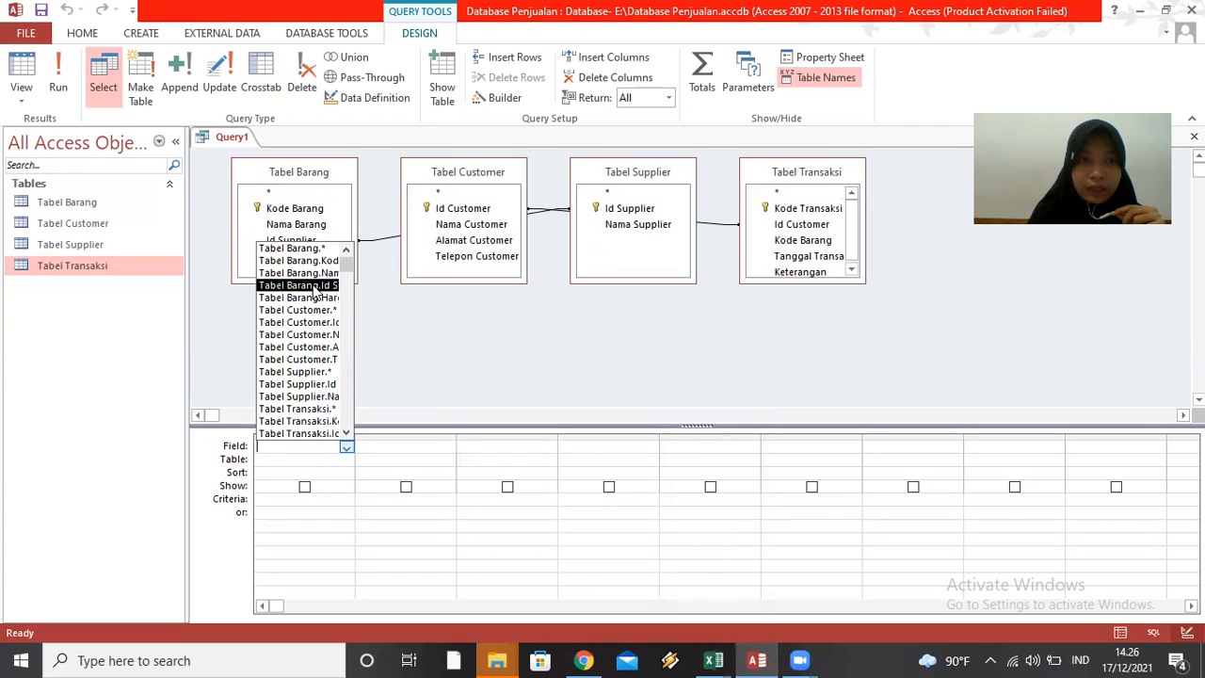
click(306, 250)
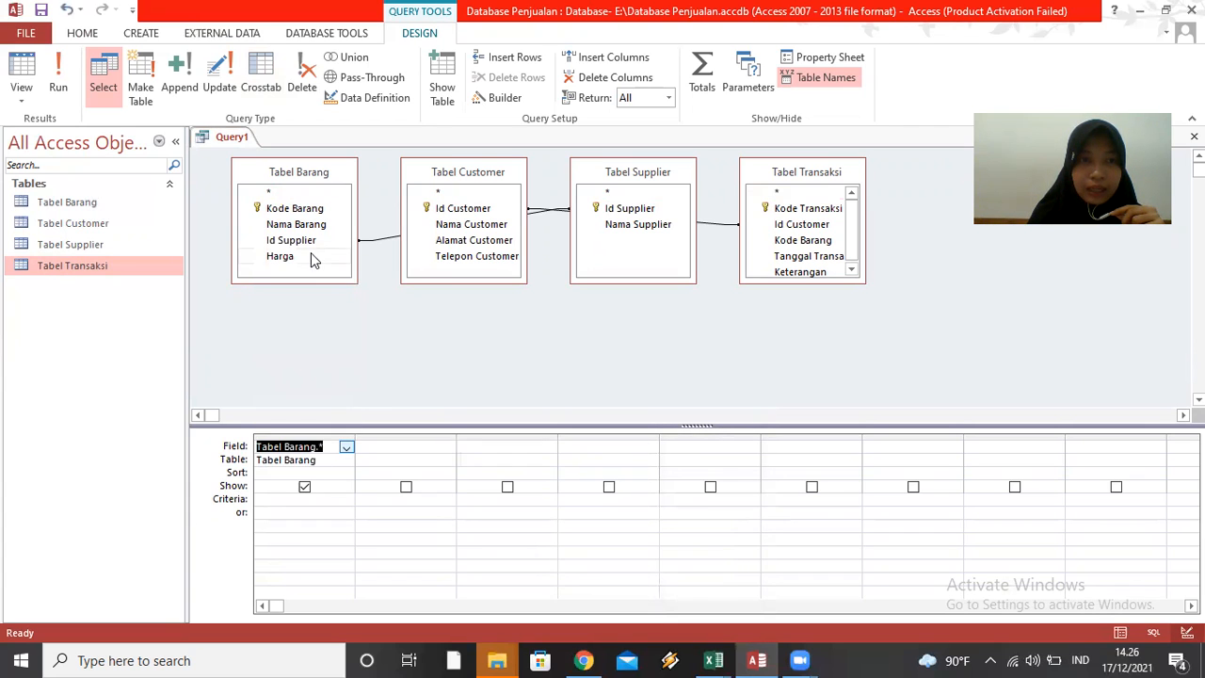
click(407, 448)
click(450, 446)
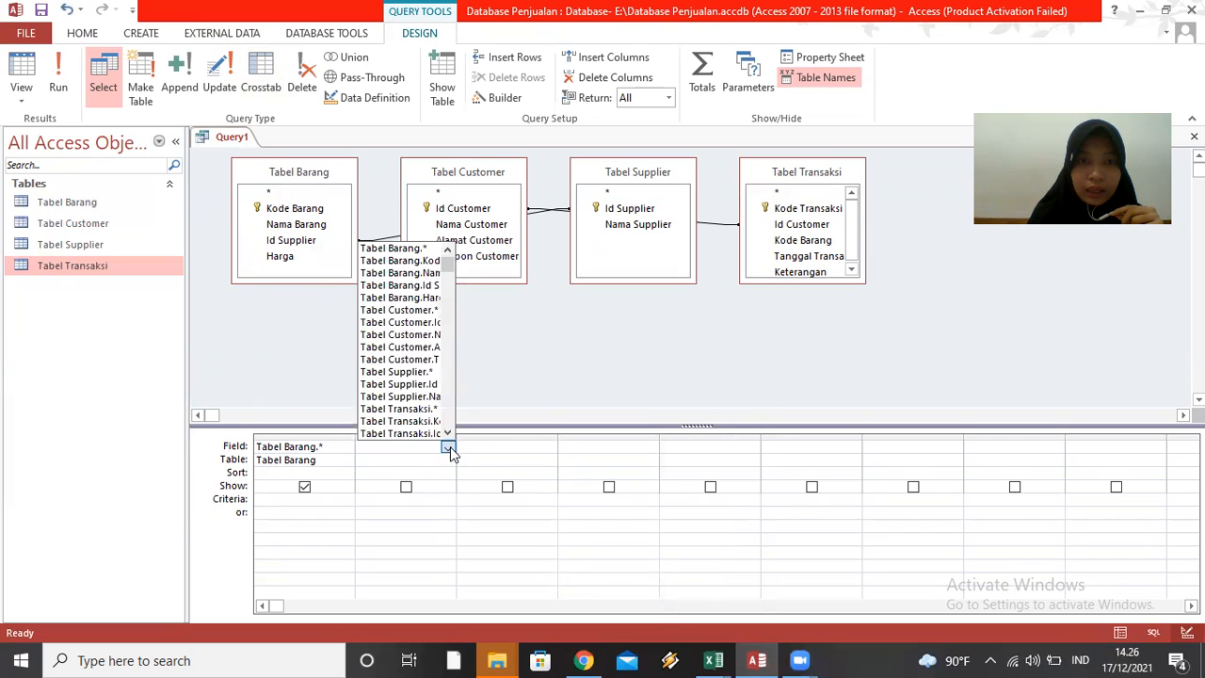
click(435, 310)
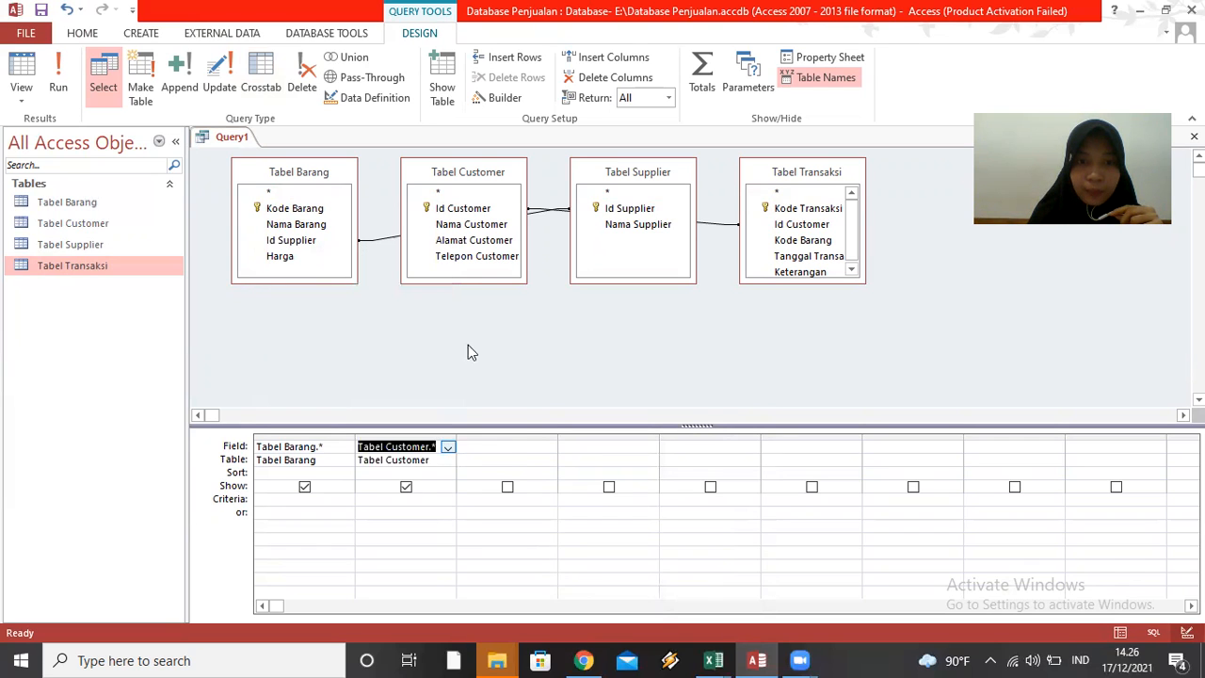
click(528, 446)
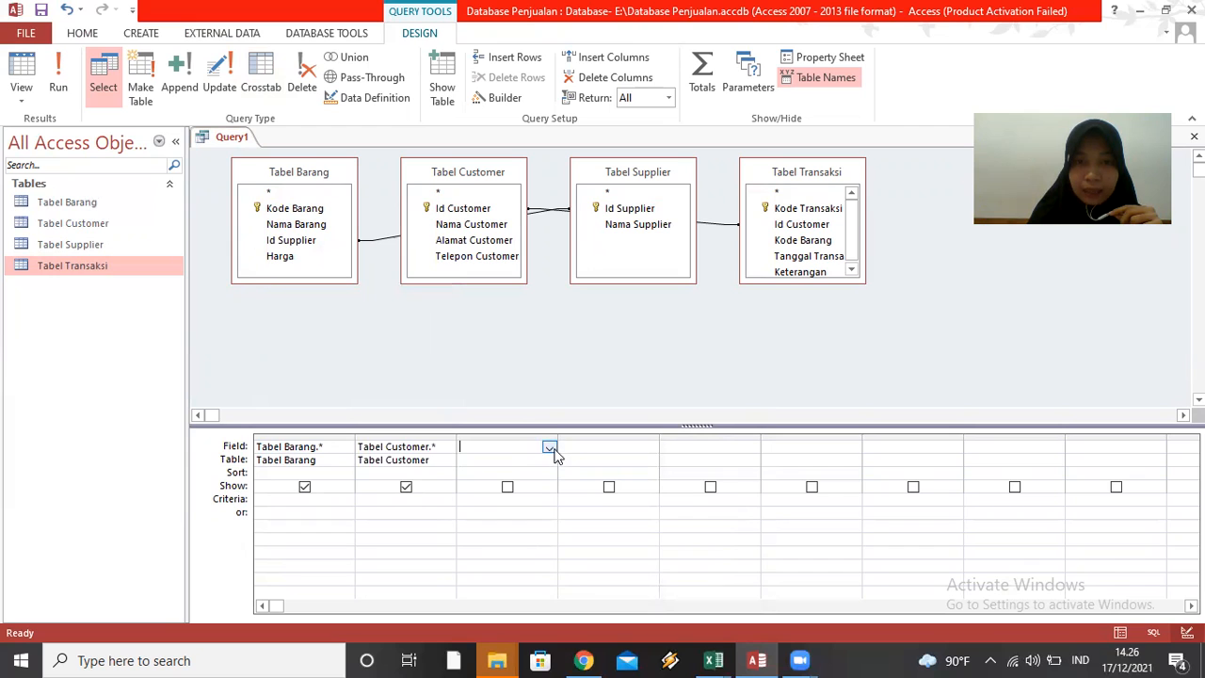
click(550, 448)
click(528, 372)
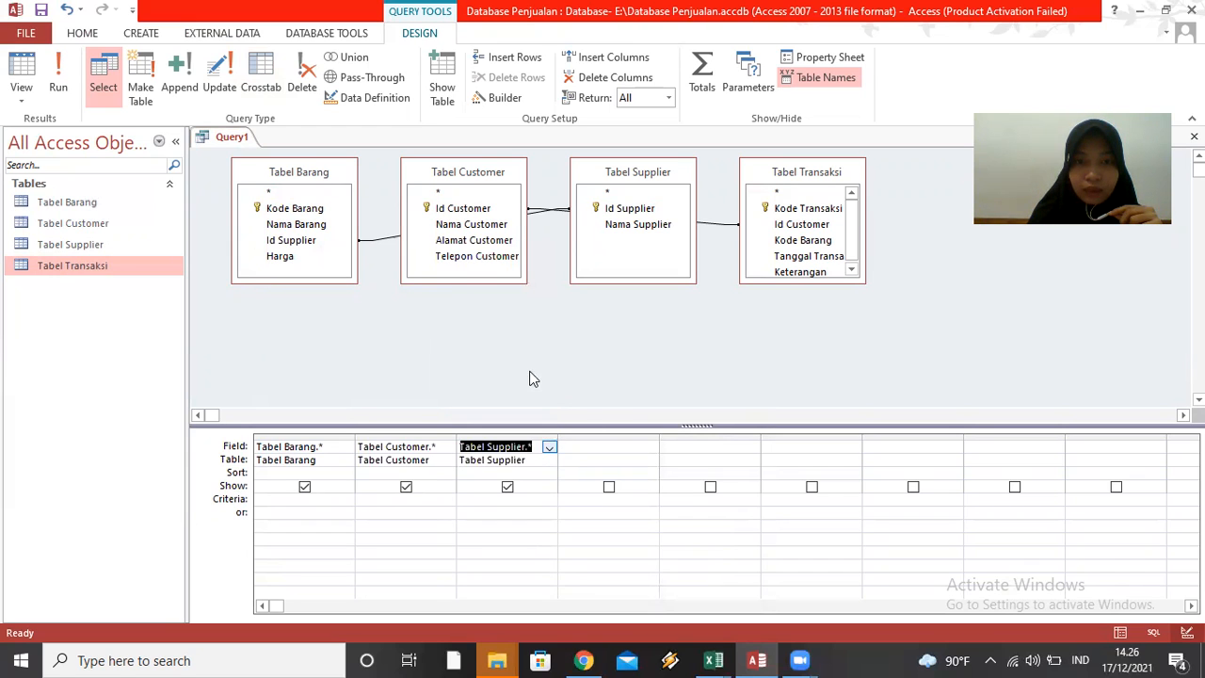
click(619, 448)
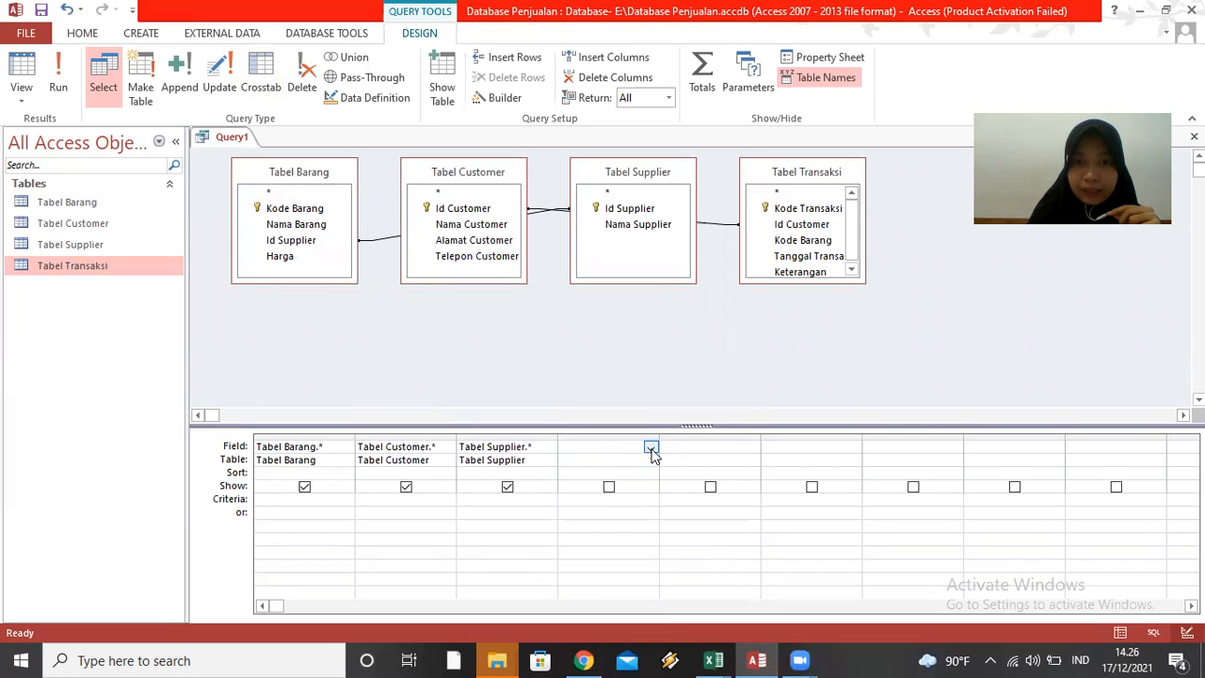
click(651, 448)
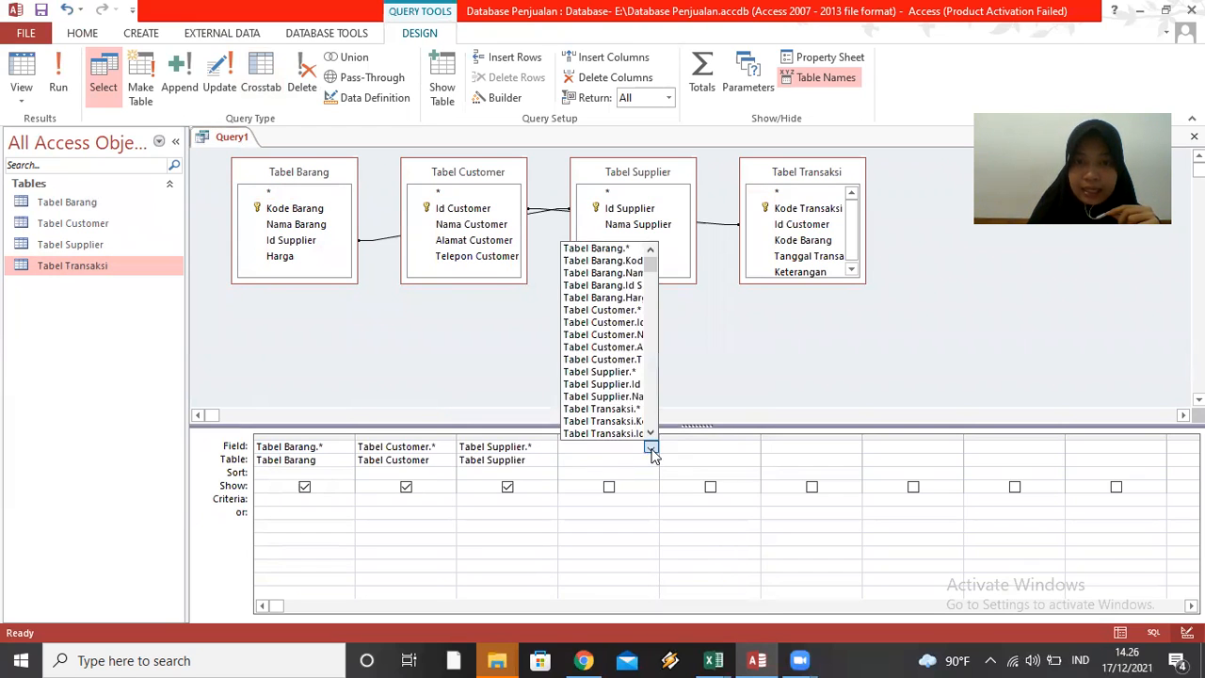
click(626, 410)
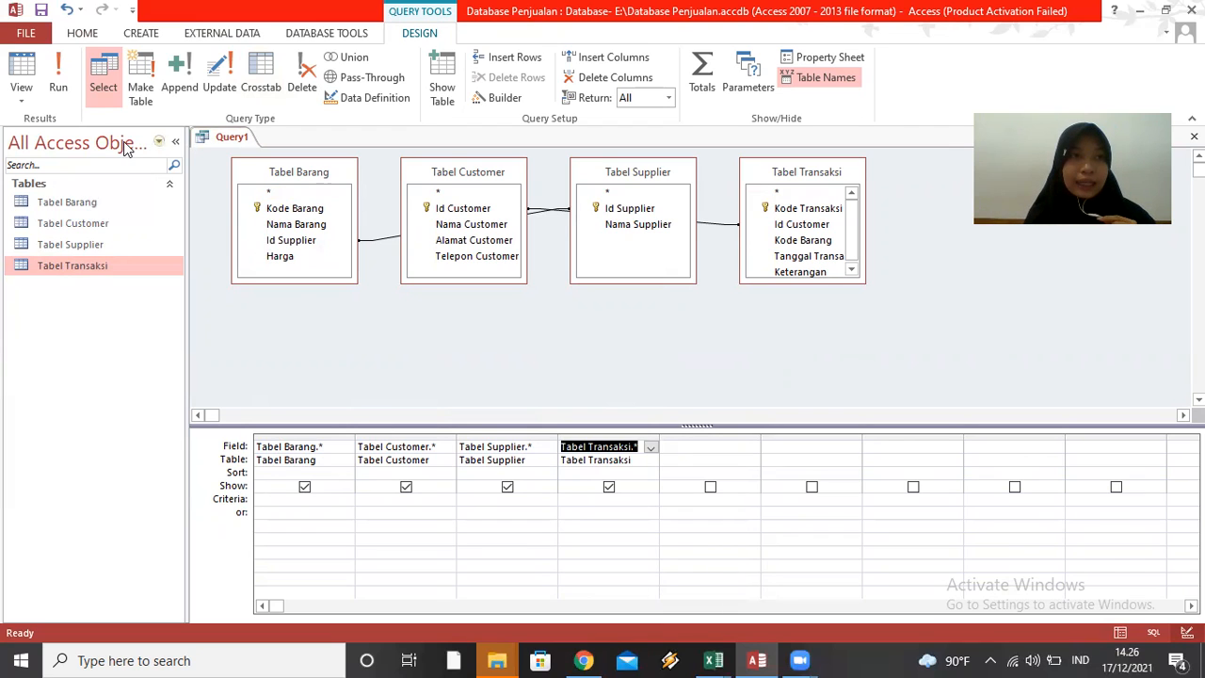
Run the query, save it under the name Query1 and close it.
click(58, 79)
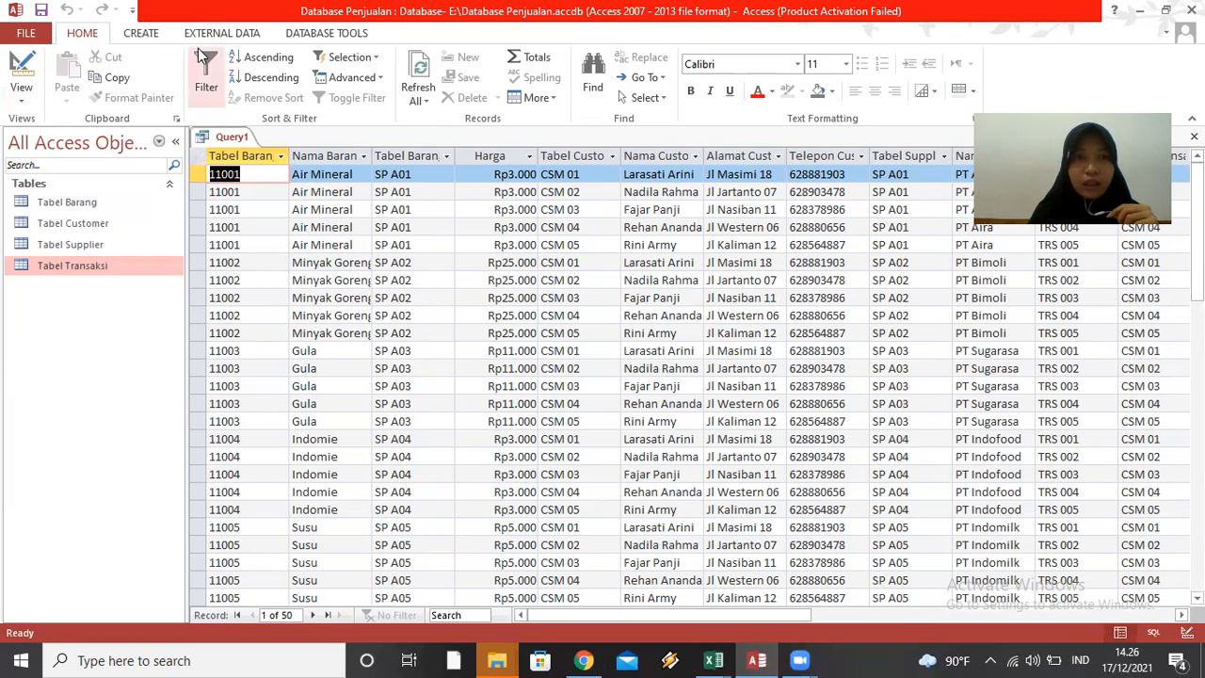
click(41, 9)
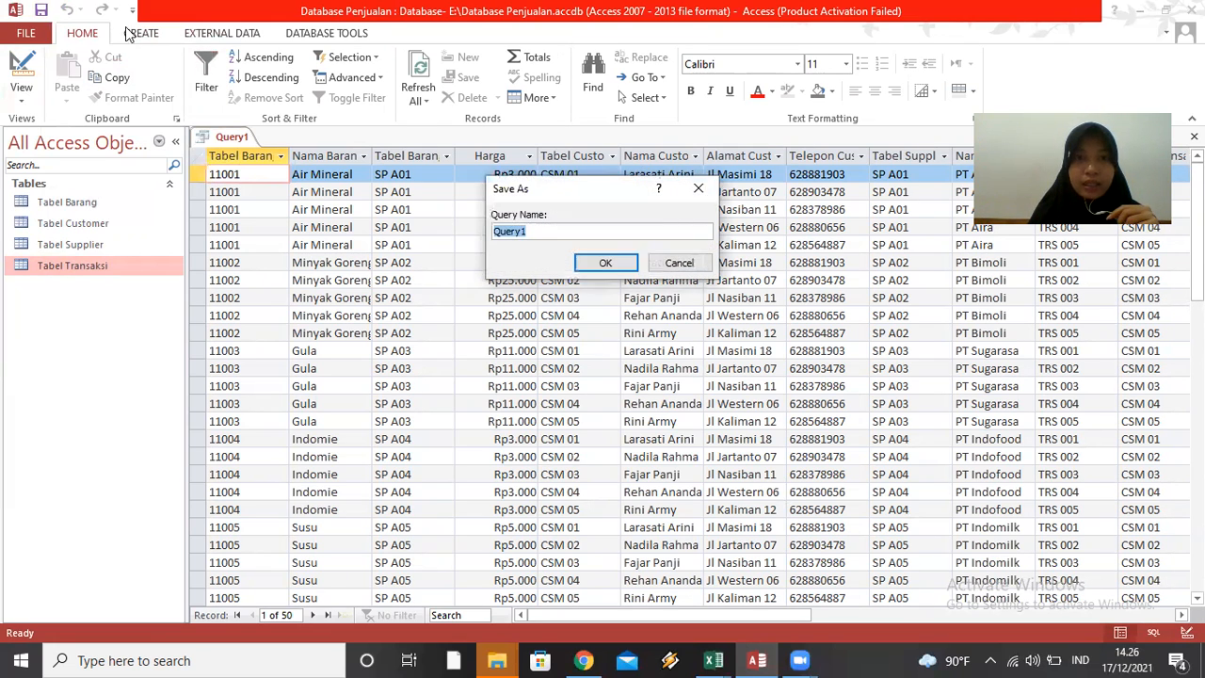
click(595, 262)
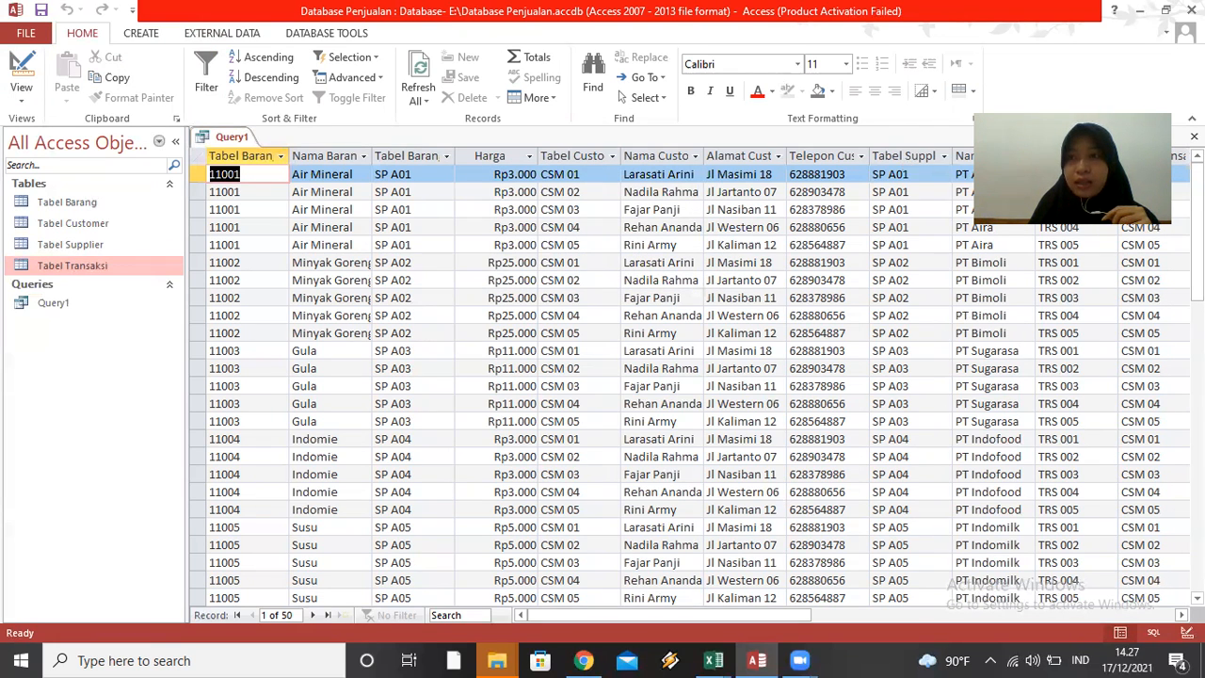
click(1194, 137)
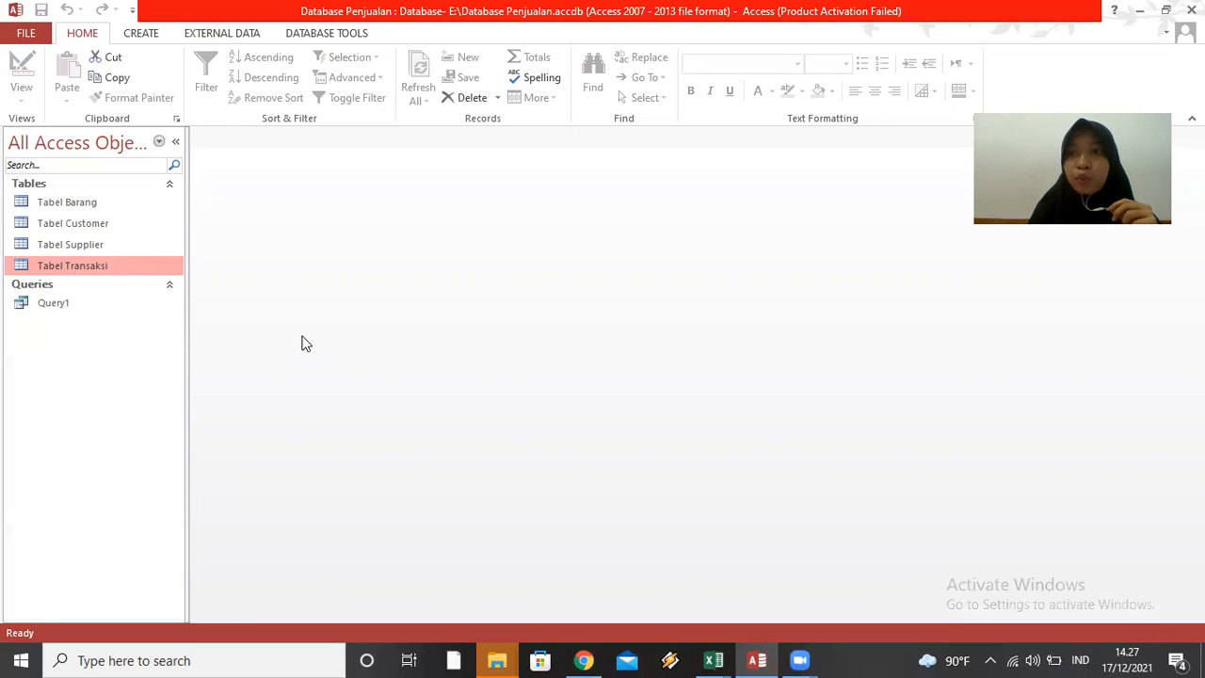
Create a form based on Tabel Barang.
click(76, 205)
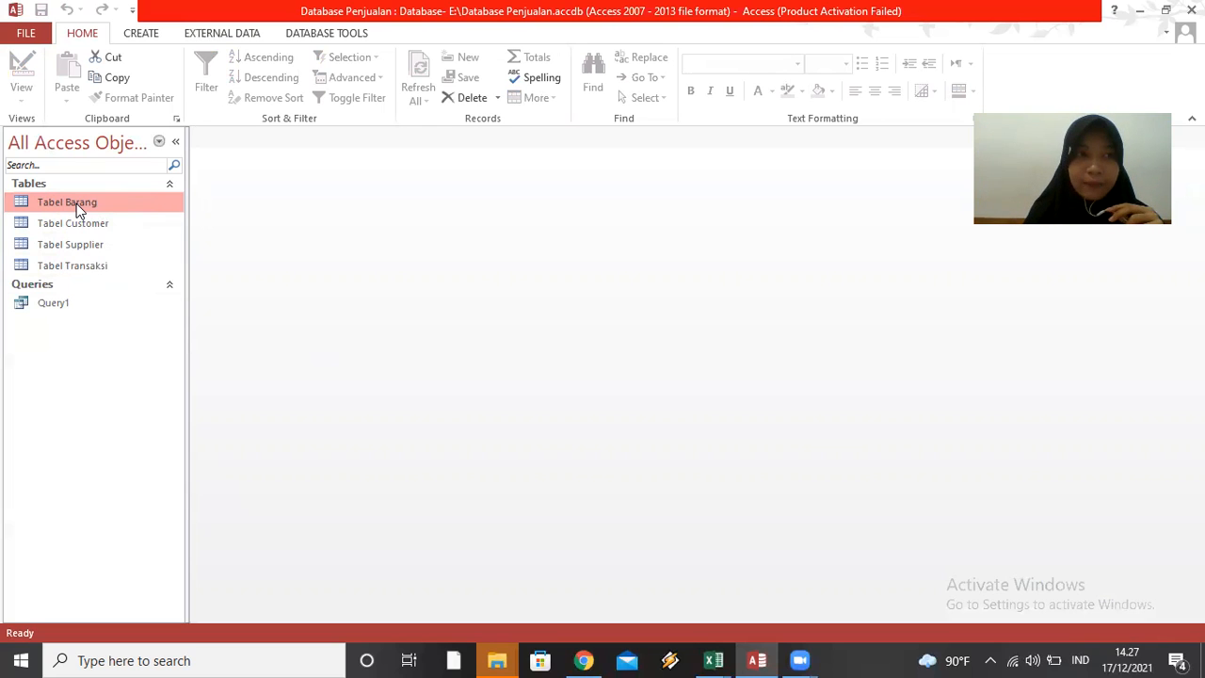
click(153, 36)
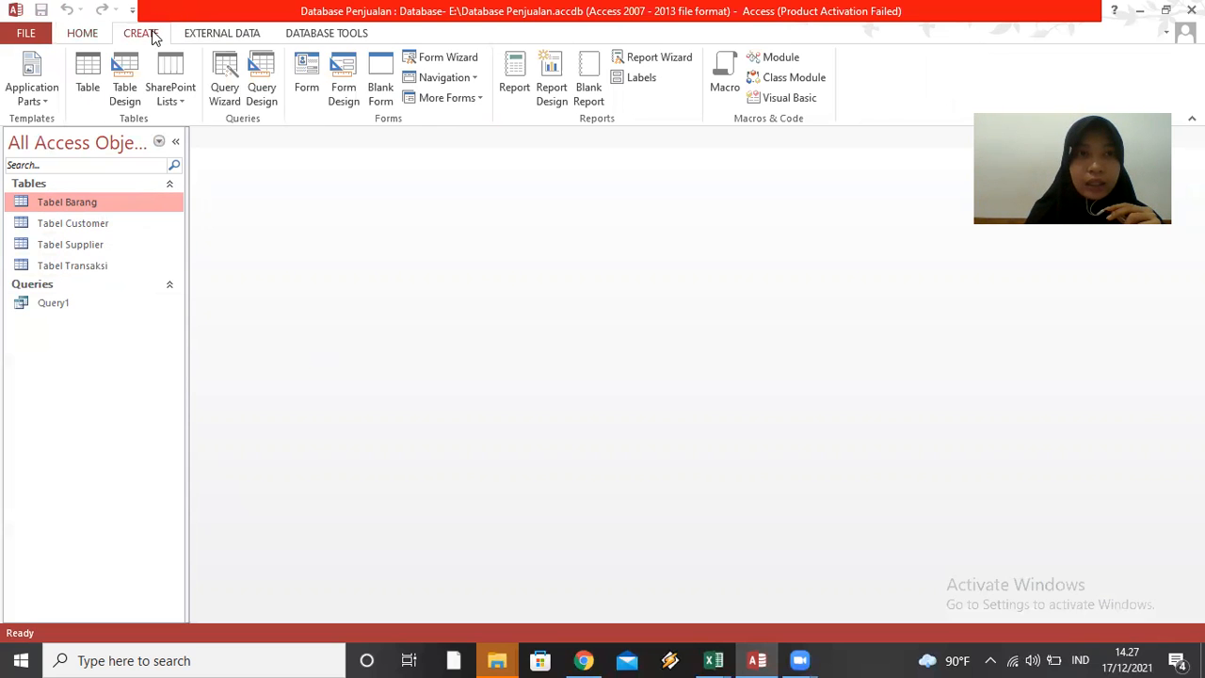
click(307, 76)
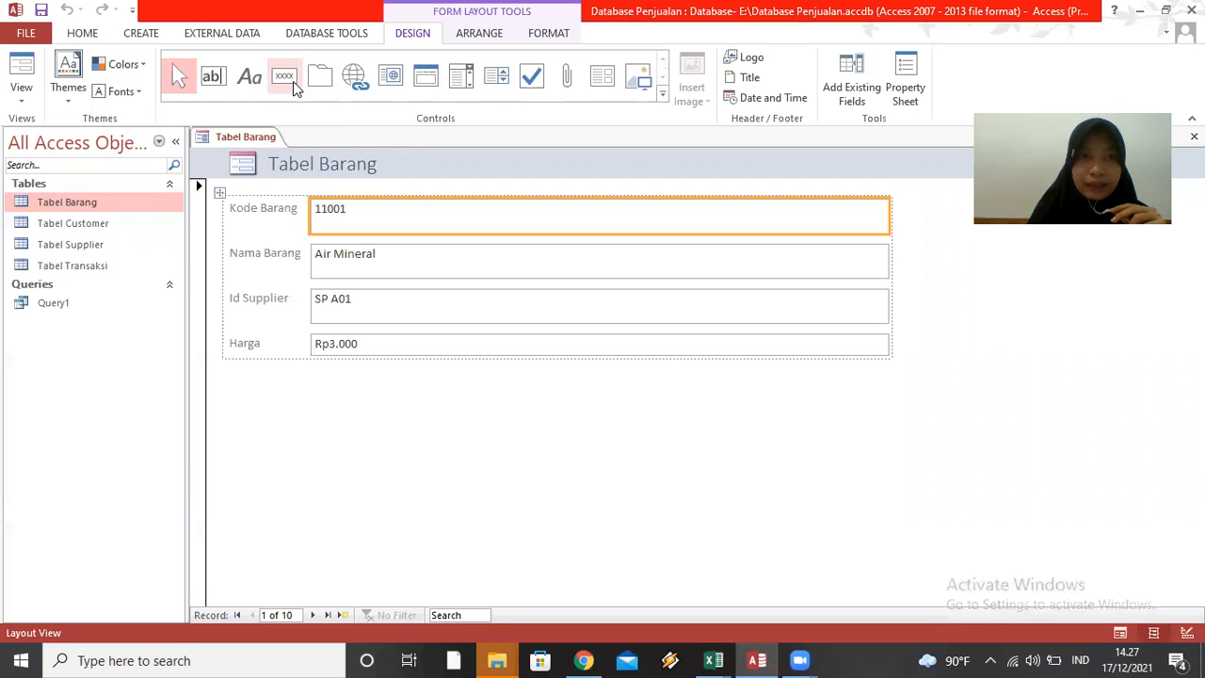
Place a command button below the Harga field and assign it the Save Record action from Record Operations.
click(294, 84)
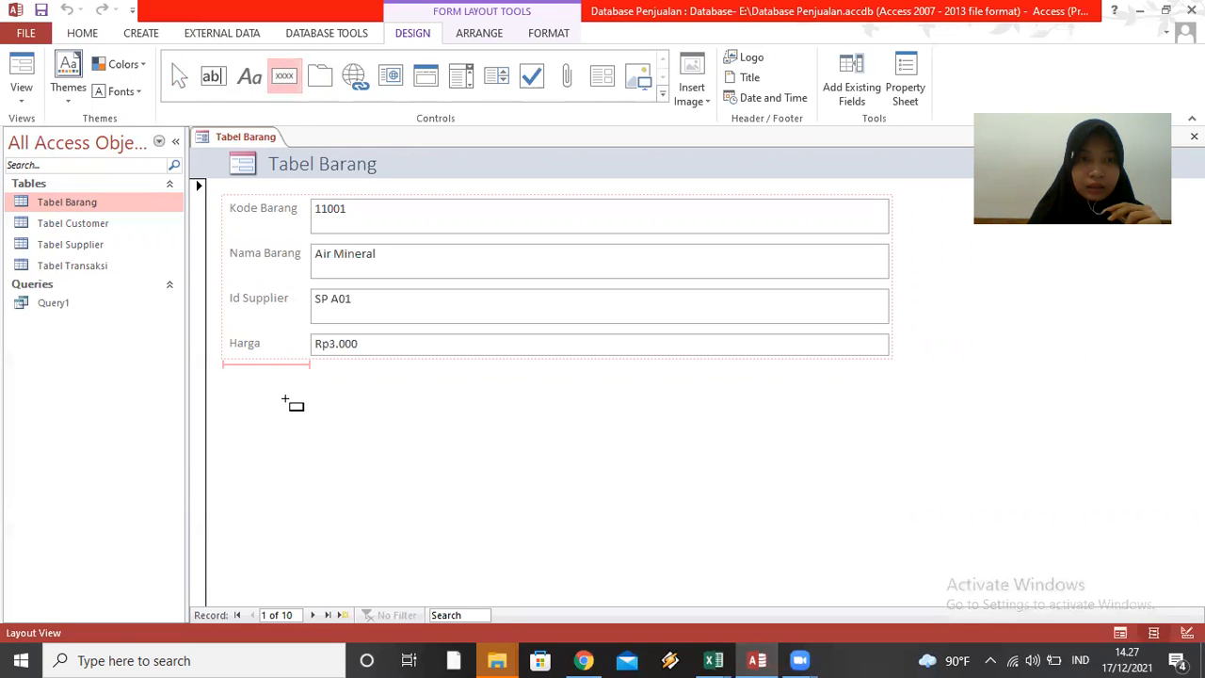
click(290, 402)
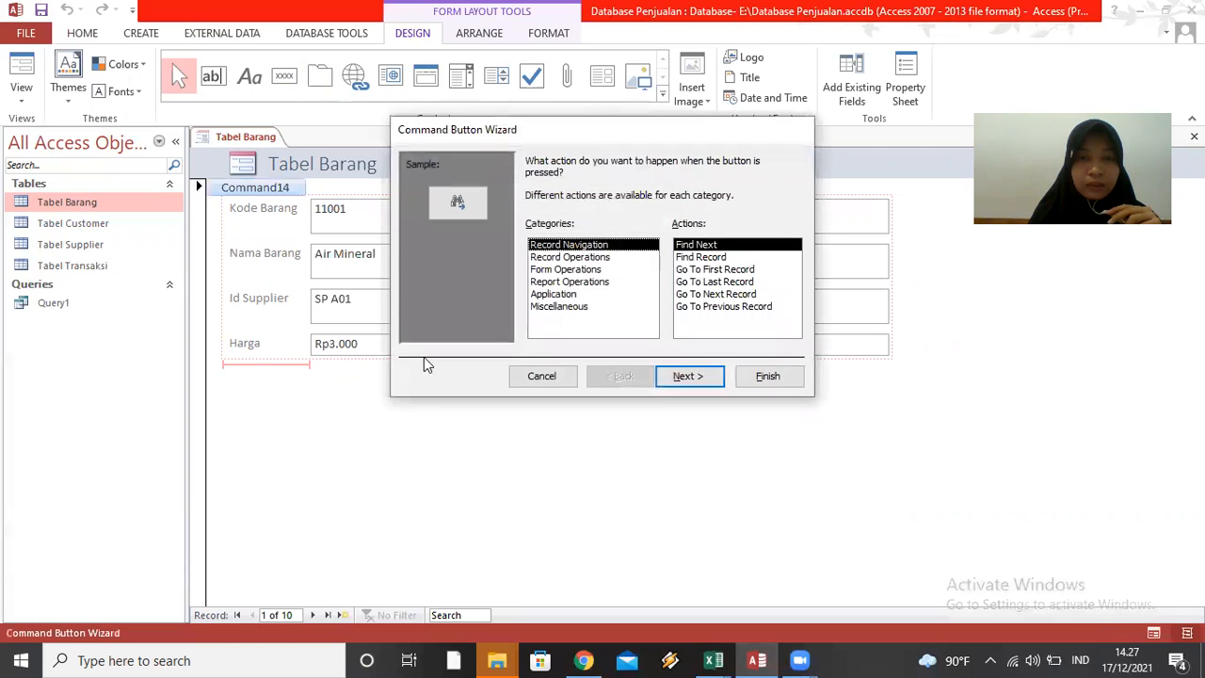
click(570, 281)
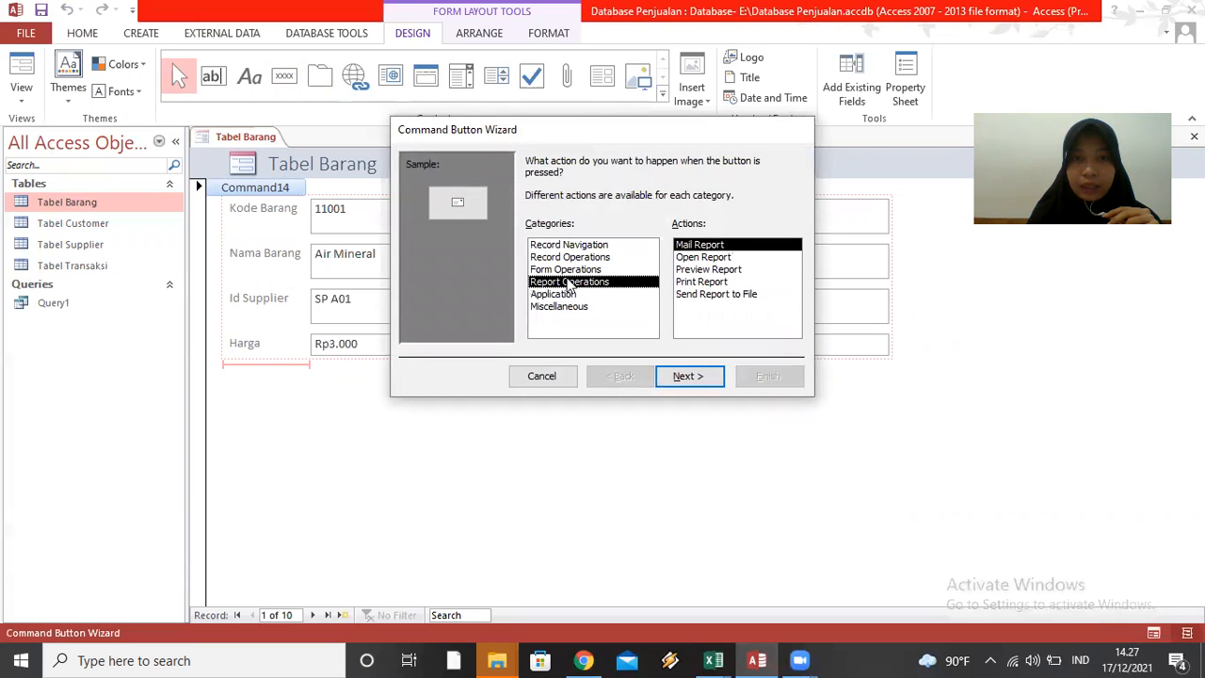
click(570, 258)
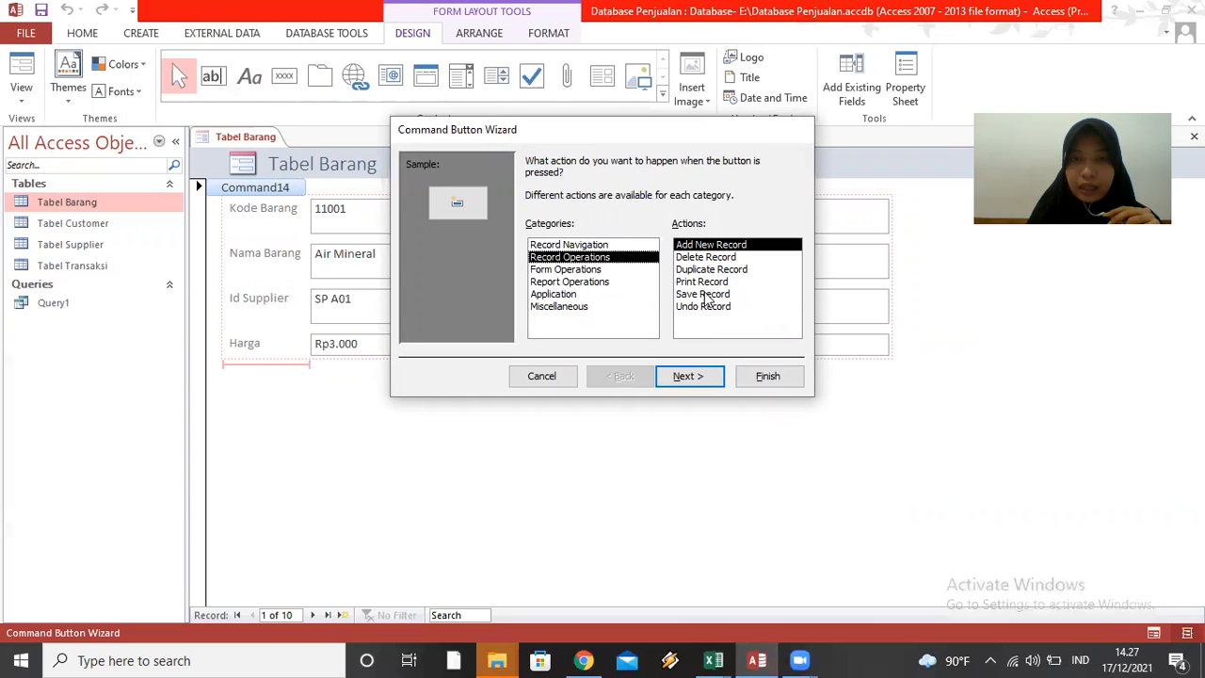
click(703, 294)
click(690, 376)
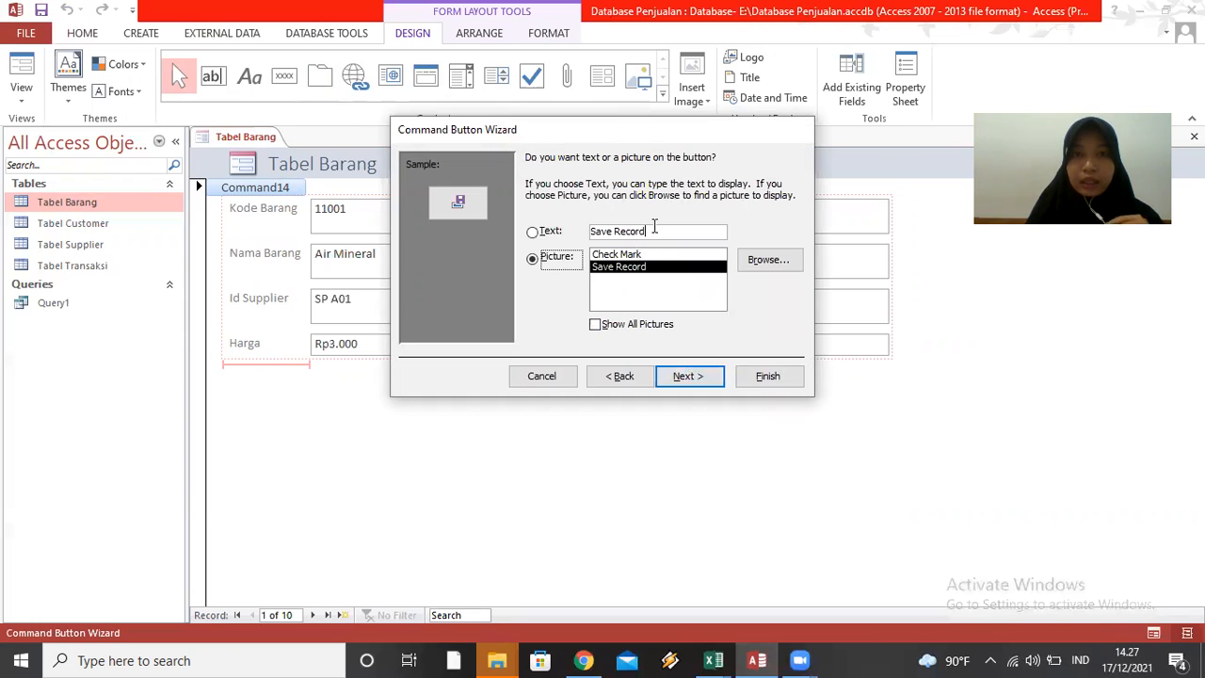
Give the command button the text caption Save, name it Save and finish the wizard.
click(654, 231)
key(BackSpace)
key(BackSpace)
key(BackSpace)
key(BackSpace)
key(BackSpace)
key(BackSpace)
key(BackSpace)
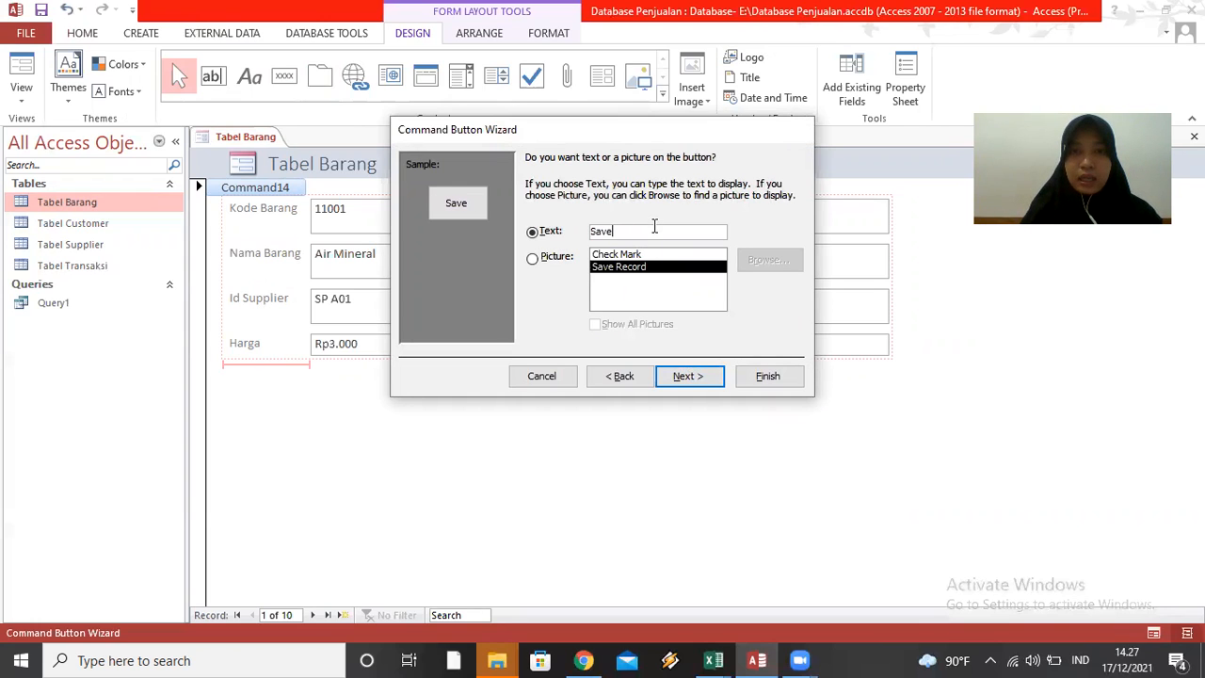
click(694, 376)
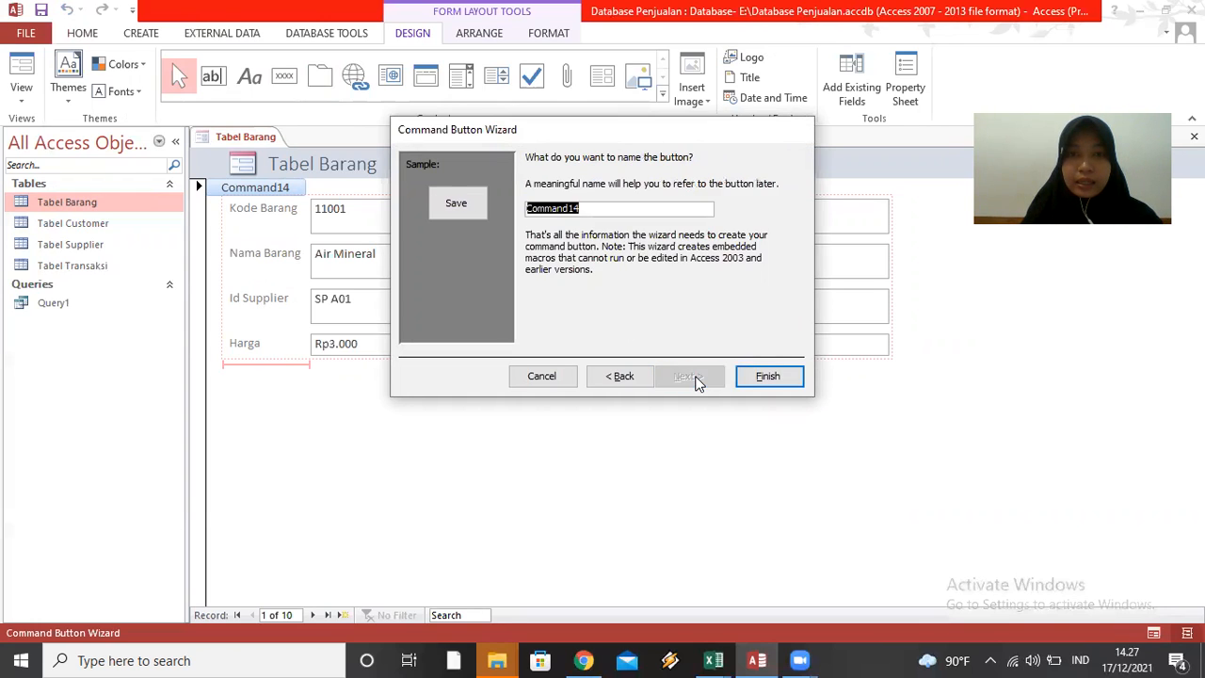
text(Save)
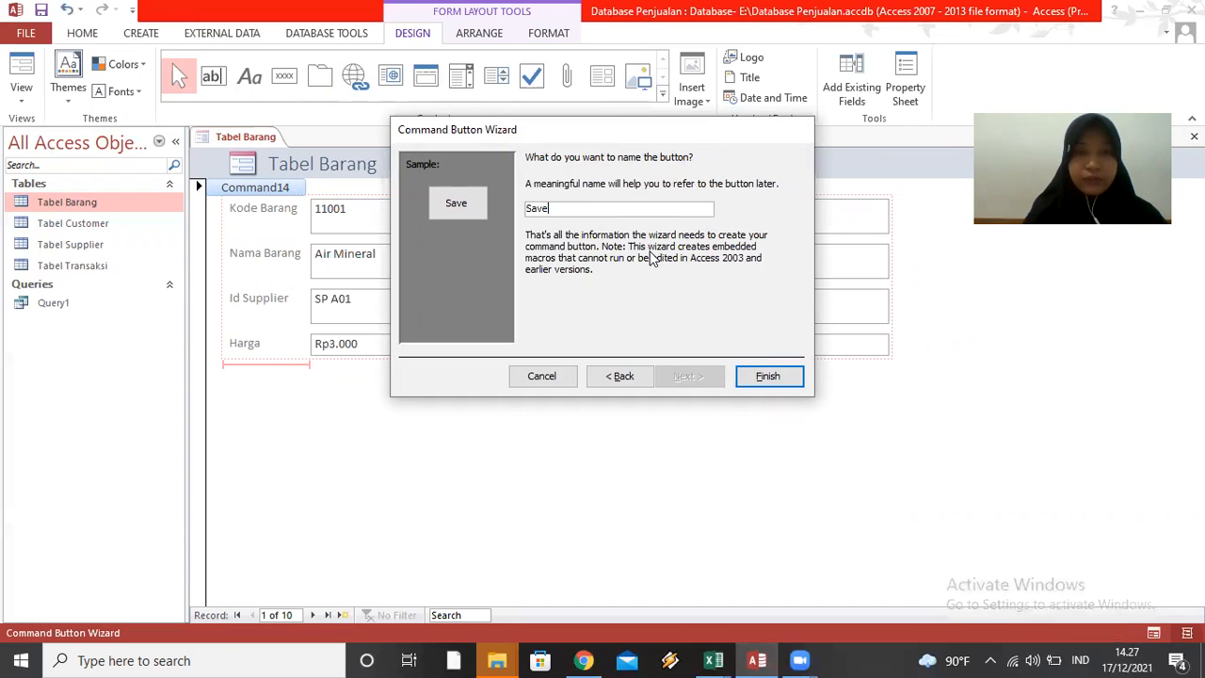
click(766, 375)
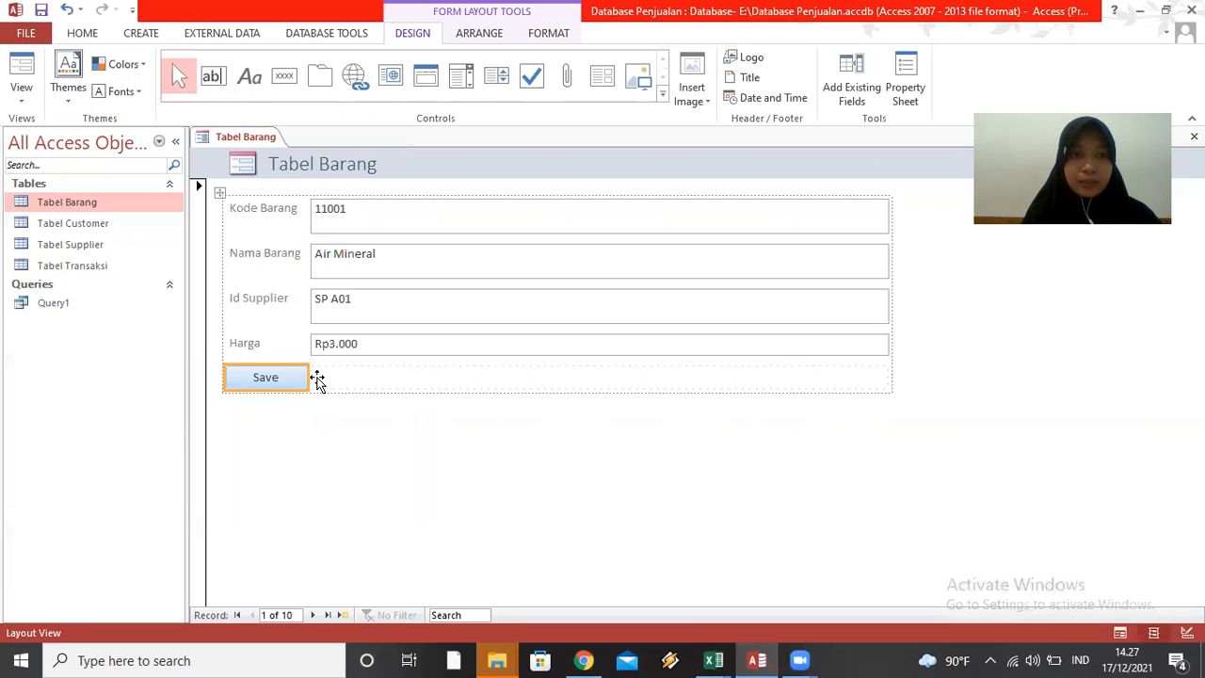
Place a second command button in the empty cell beside Save and assign it the Add New Record action from Record Operations.
click(291, 87)
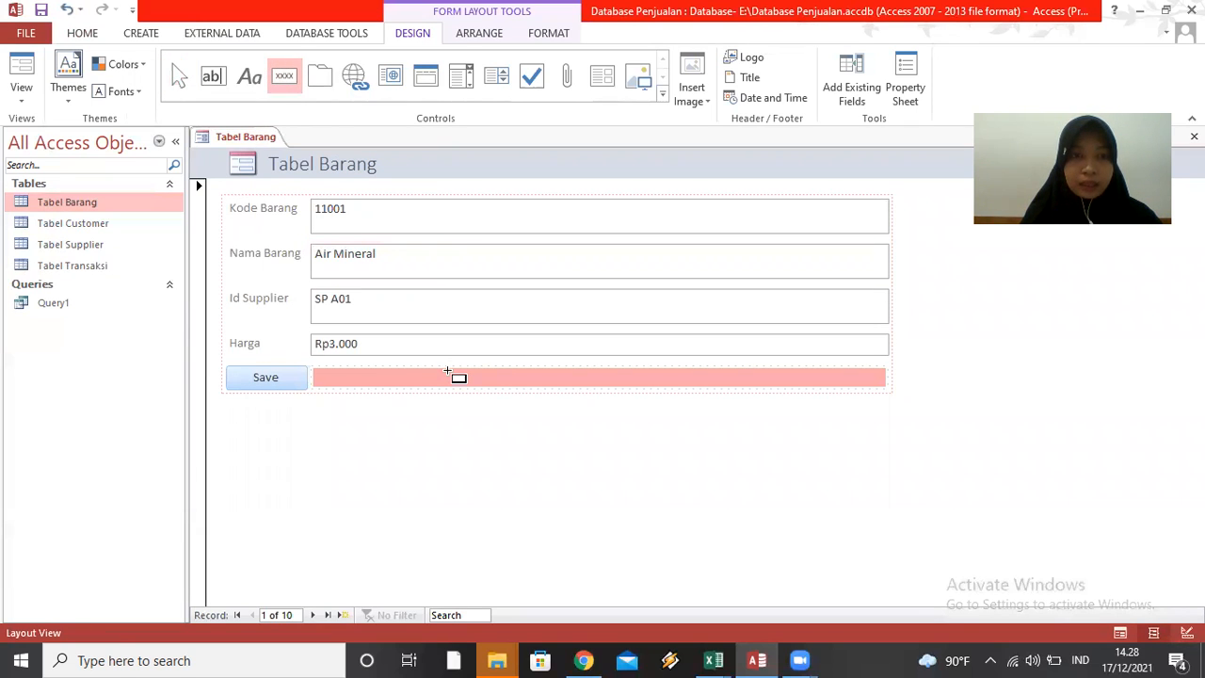
click(449, 378)
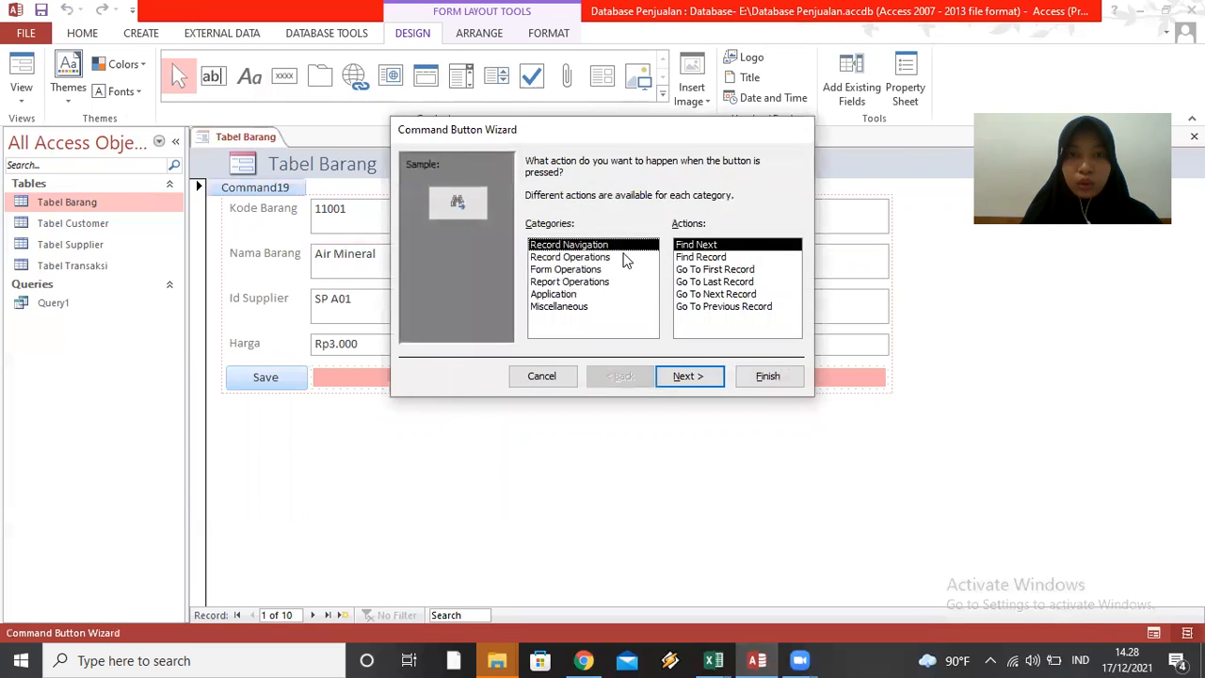
click(626, 259)
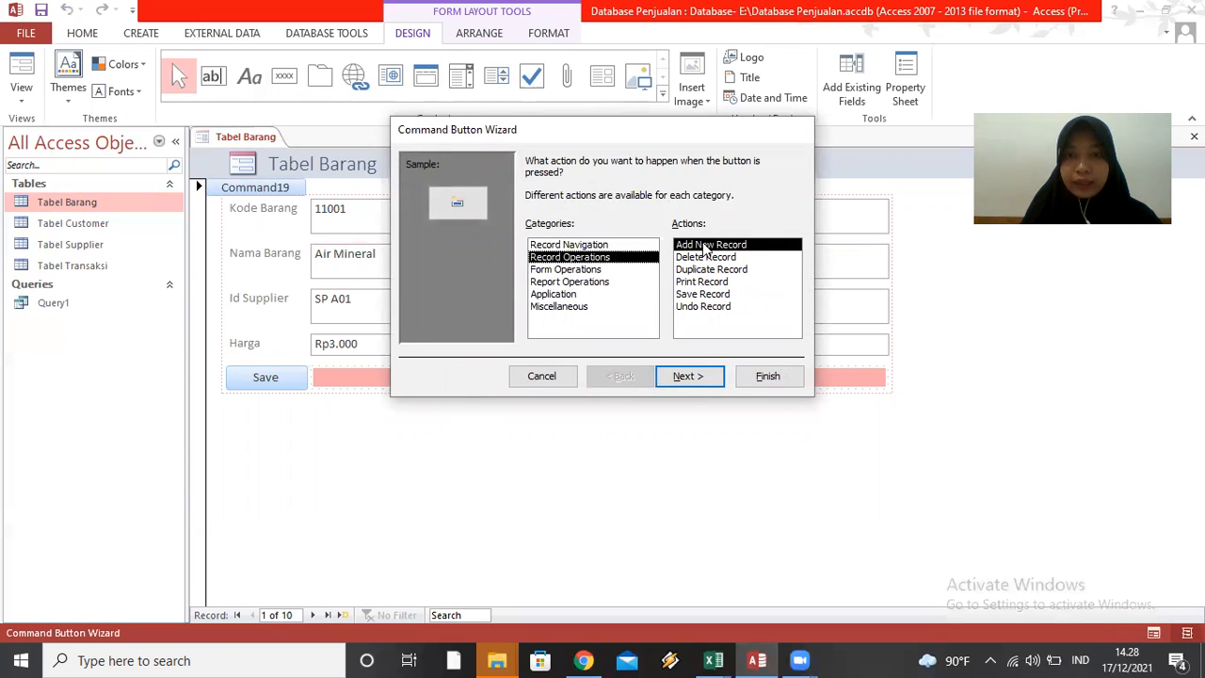
click(692, 378)
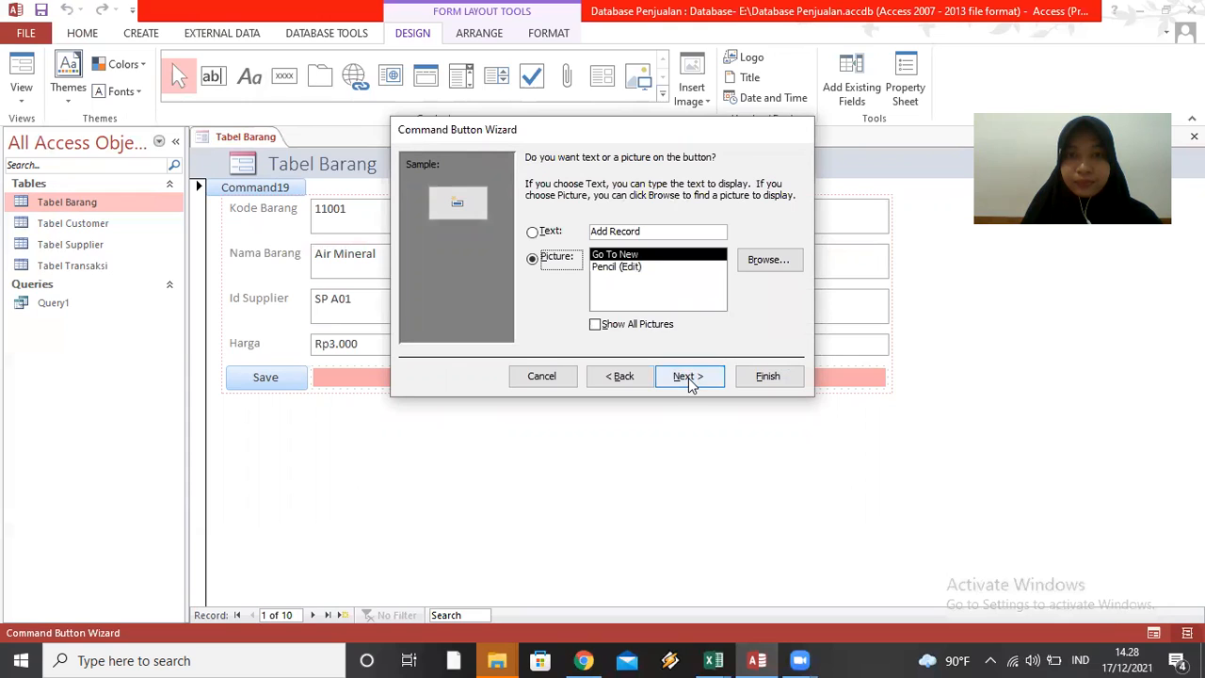
Shorten the new button's text caption to Add, name the button Add and finish the wizard.
click(657, 231)
key(BackSpace)
key(BackSpace)
key(BackSpace)
key(BackSpace)
key(BackSpace)
key(BackSpace)
key(BackSpace)
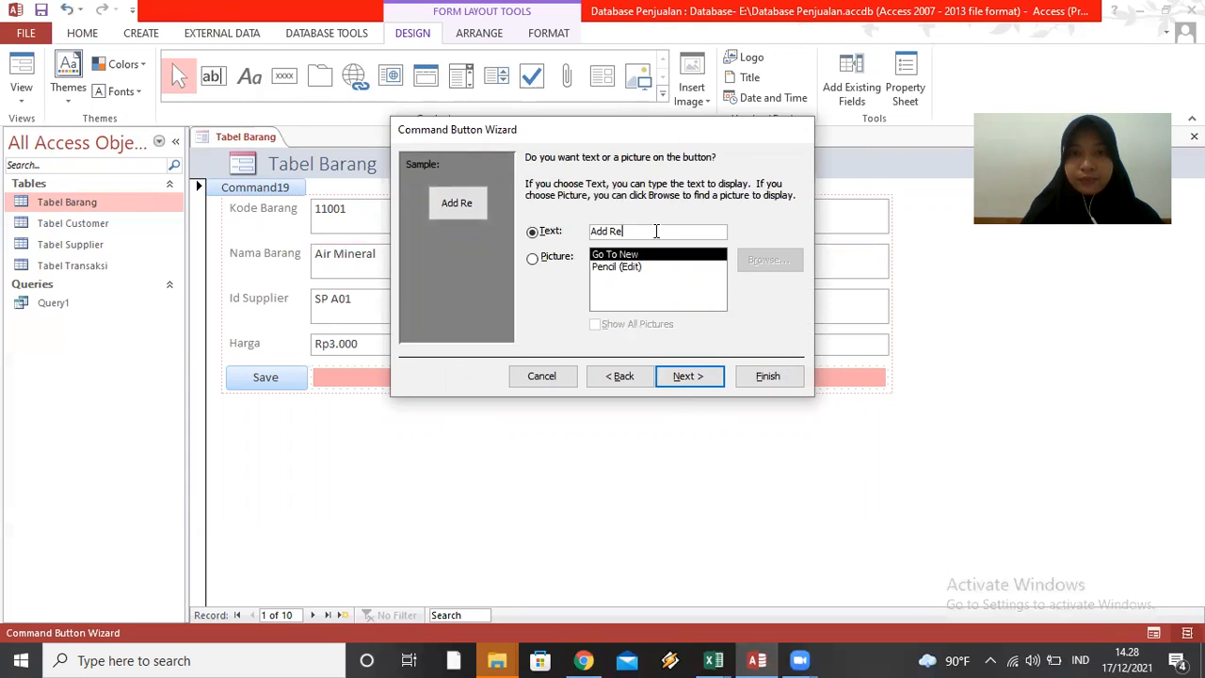
click(695, 378)
text(Add)
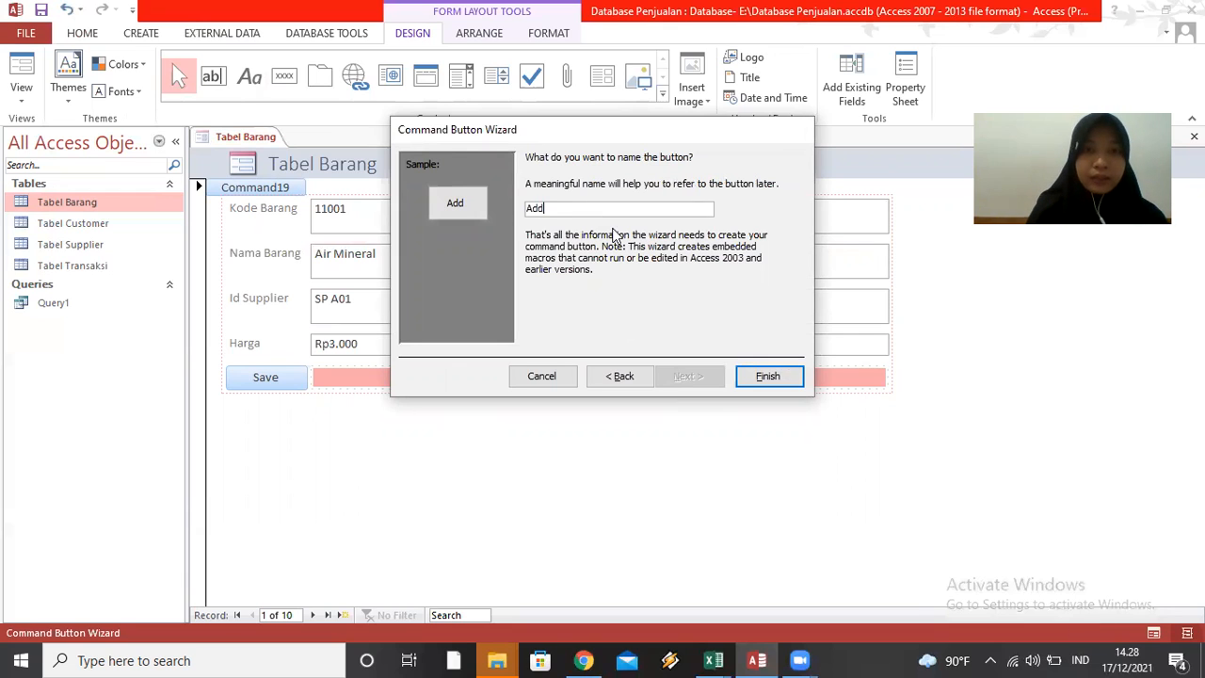
click(759, 377)
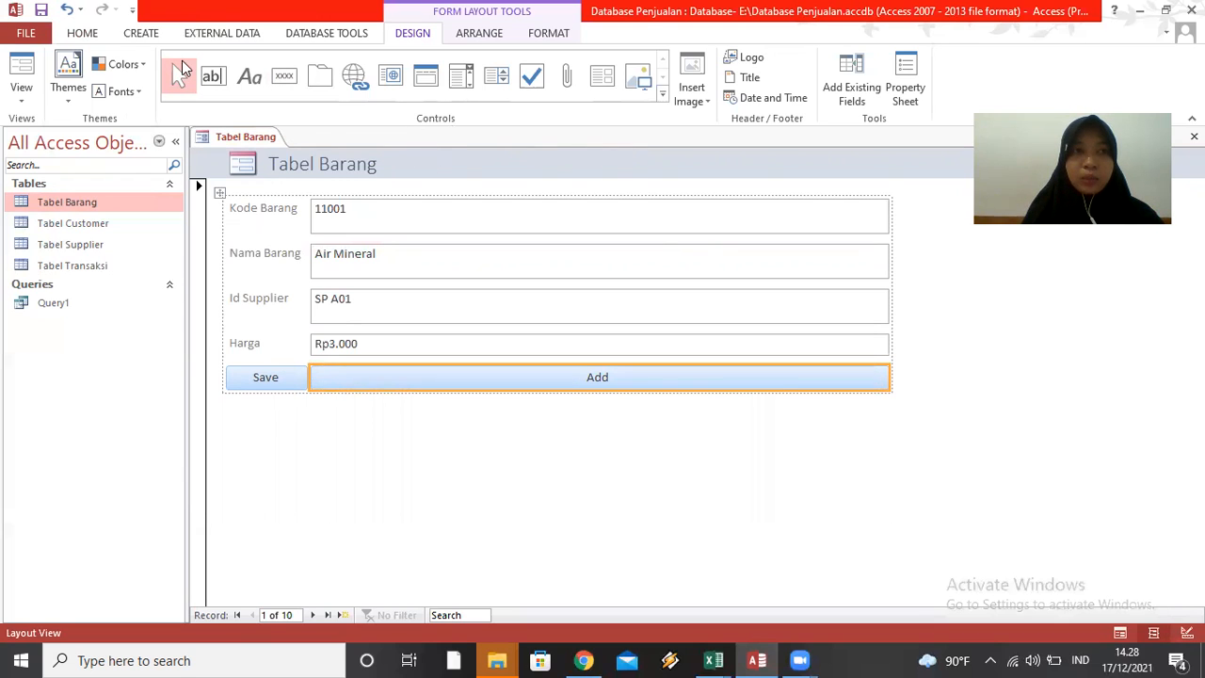
Save the form under the name Form Barang.
click(41, 10)
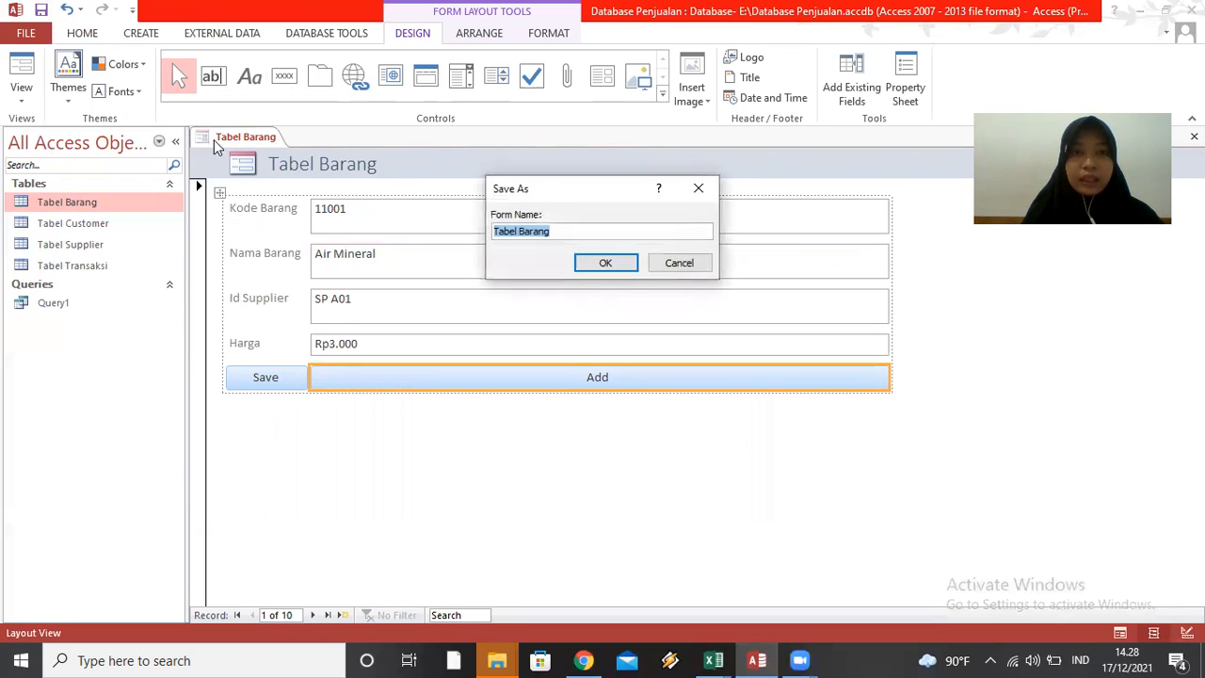
text(For)
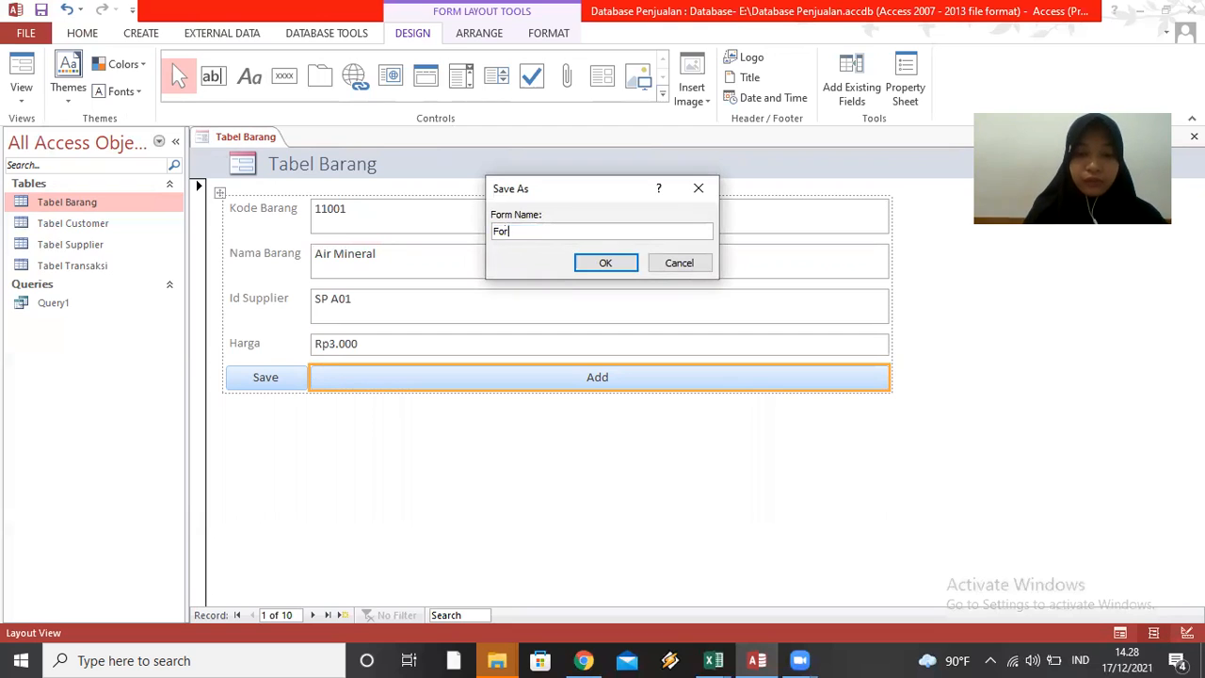
text(m)
key(Caps_Lock)
text(Barang)
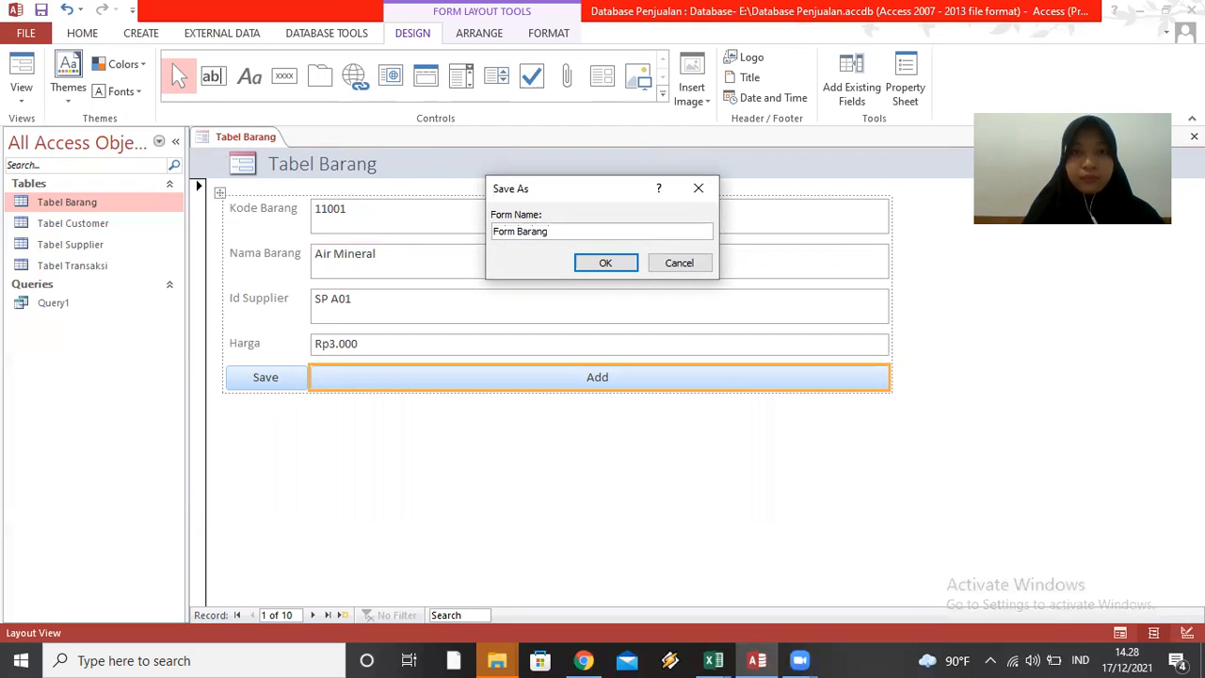
click(595, 265)
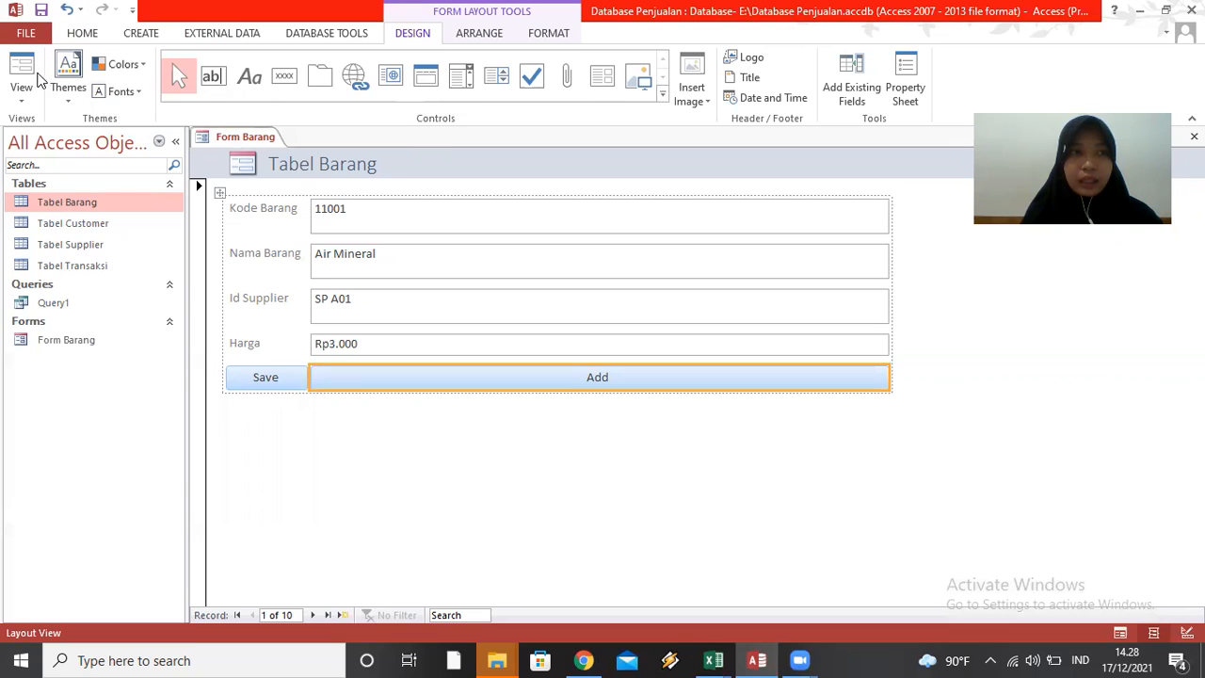
In Form View, add a record with Kode Barang 11011, Nama Barang Kapas, Id Supplier SP A01 and Harga 12000, and commit it with Add.
click(24, 73)
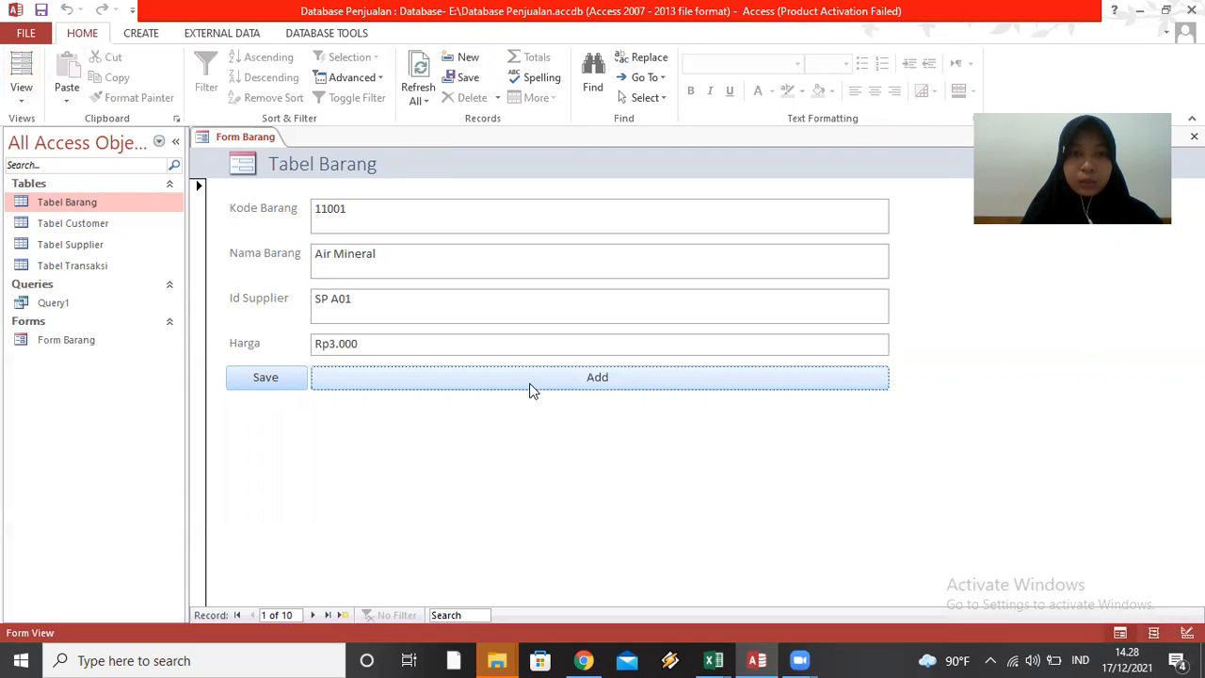
click(532, 384)
click(362, 222)
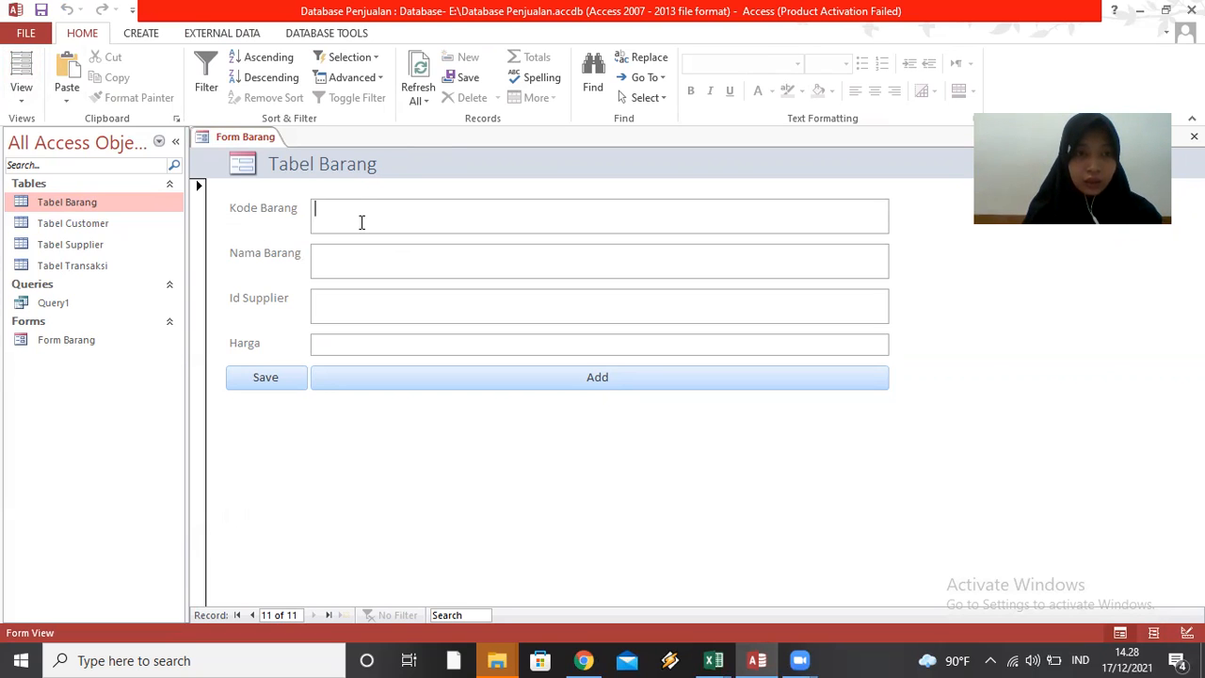
text(11011)
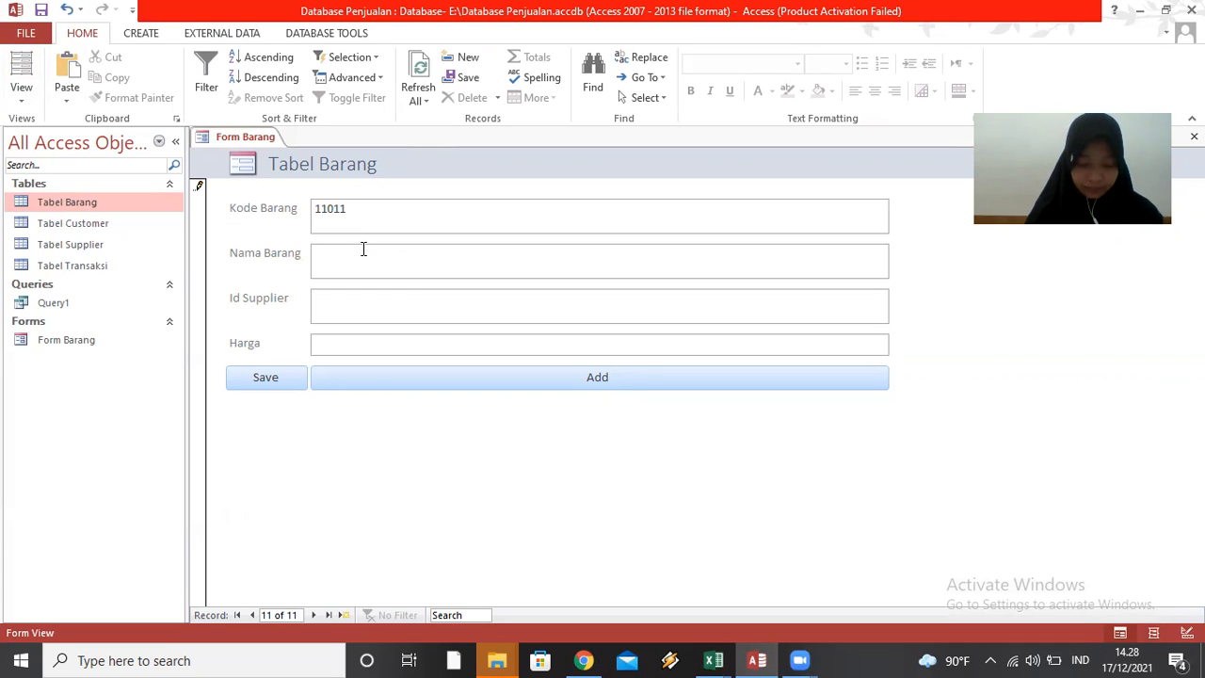
text(Kapas)
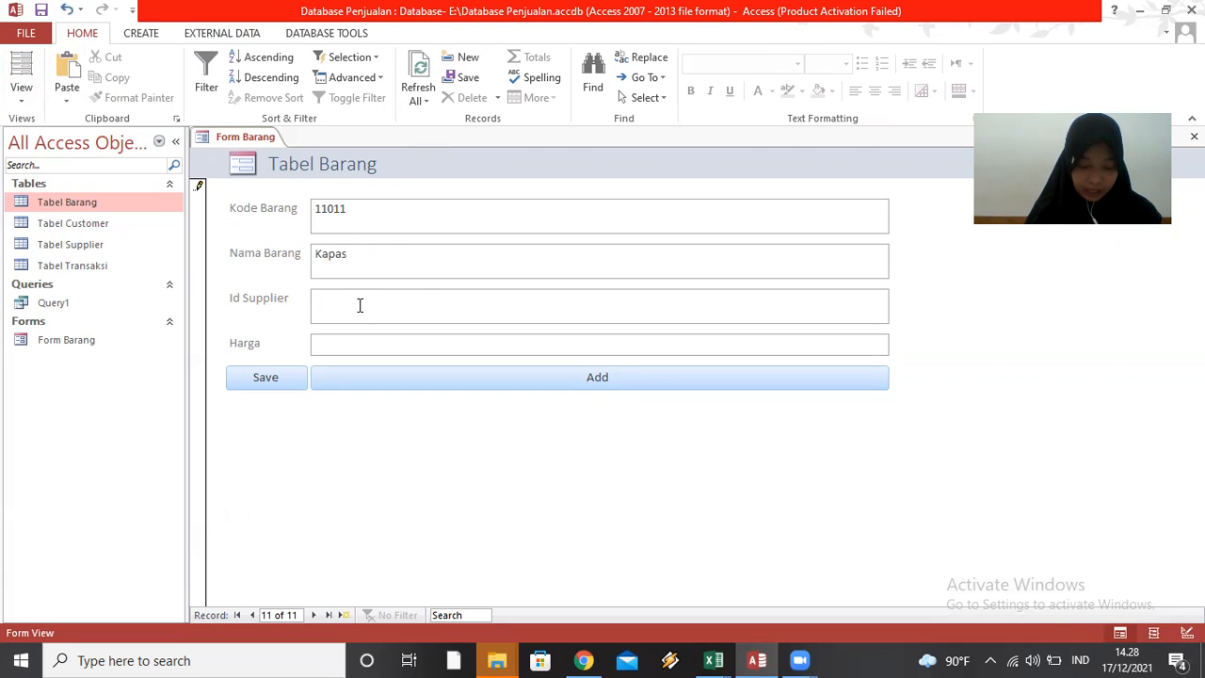
key(Caps_Lock)
text(SP A01)
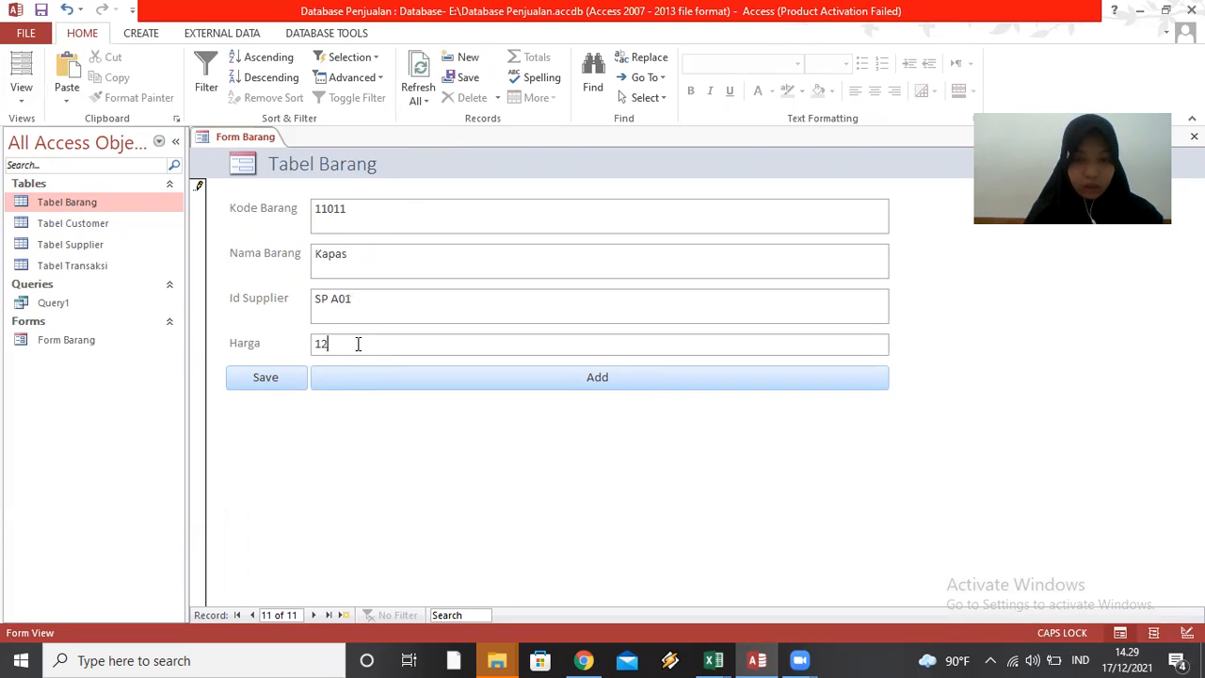
click(459, 385)
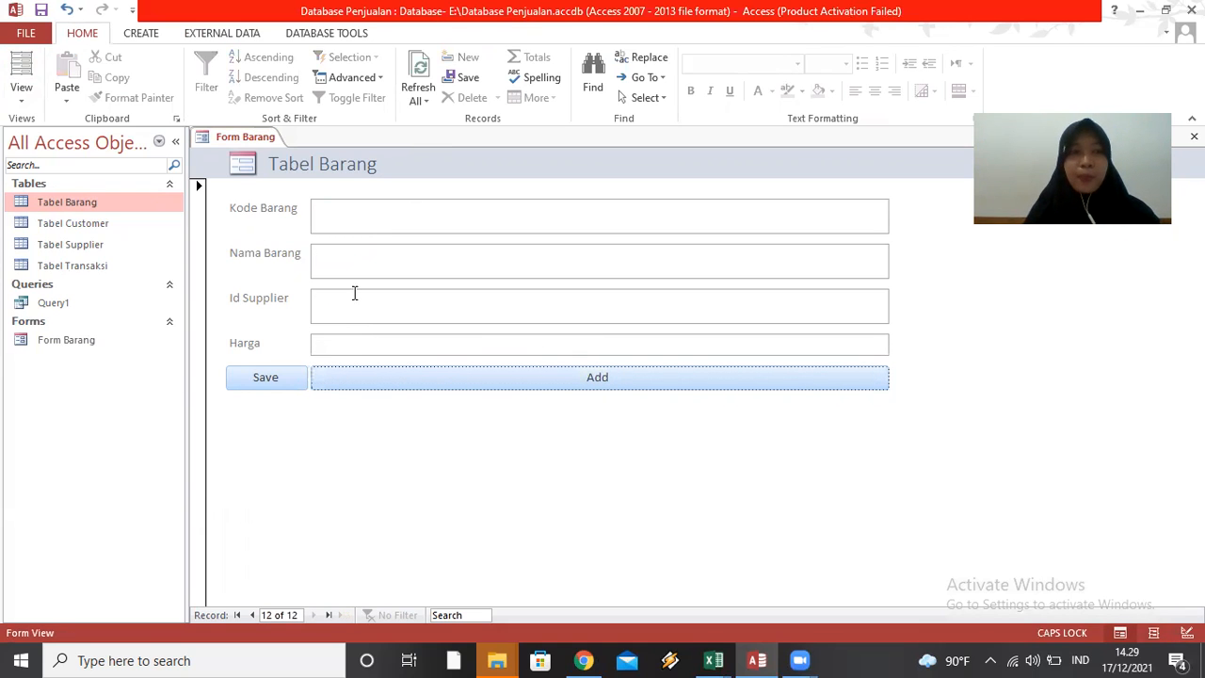
Open Tabel Barang and check the row of the newly entered item Kapas.
click(75, 266)
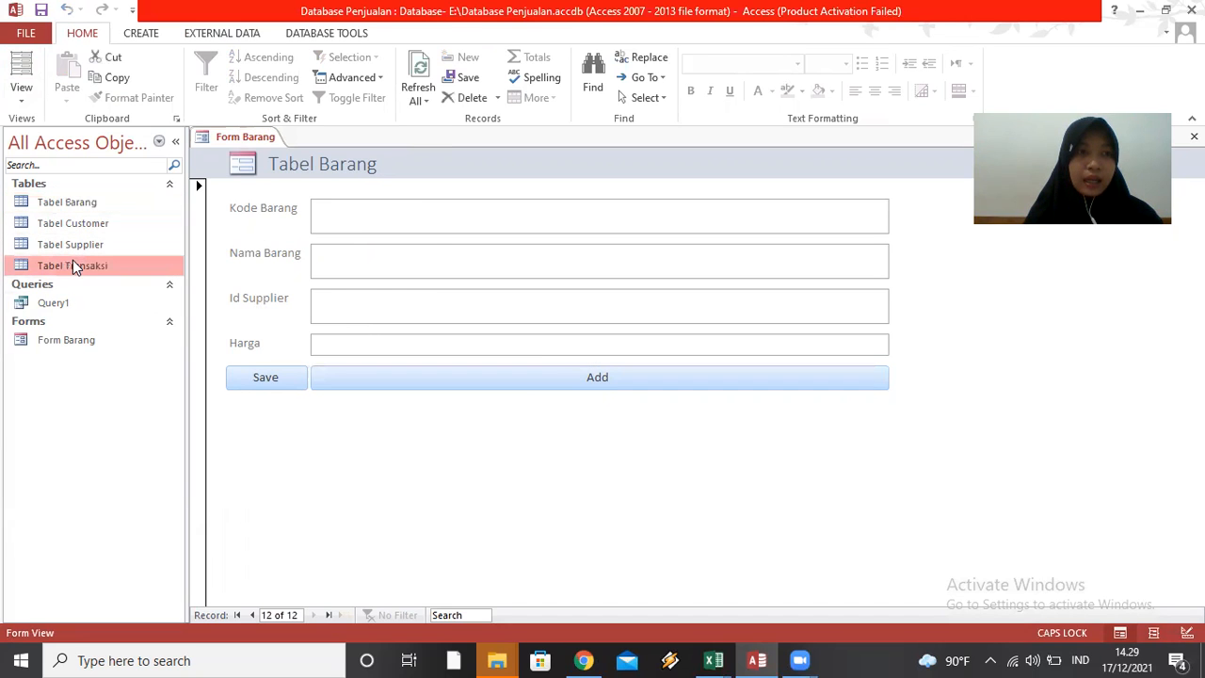
double_click(66, 202)
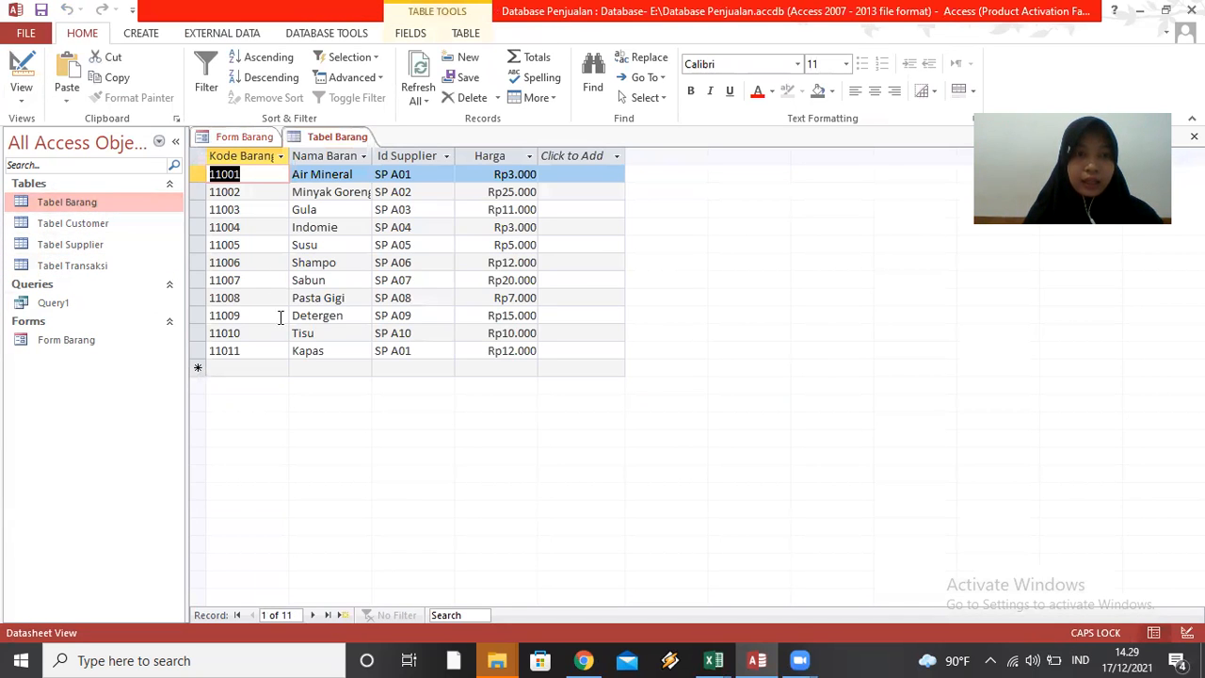
click(248, 352)
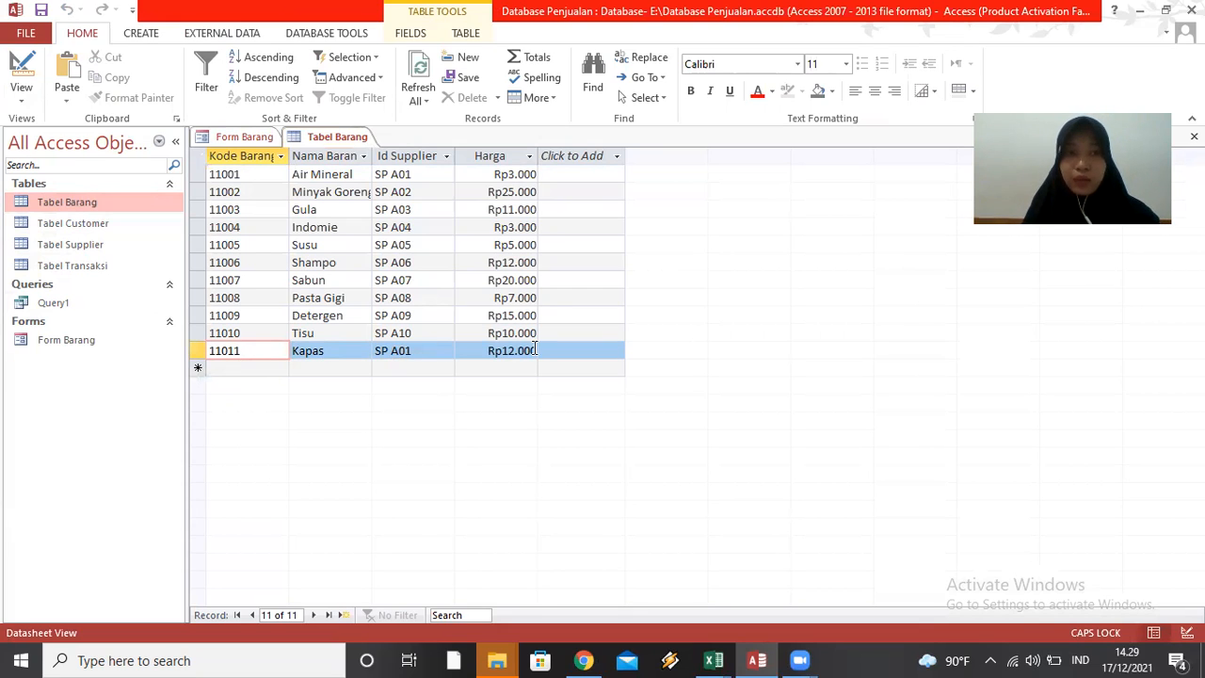
Create a form based on Tabel Customer.
click(98, 226)
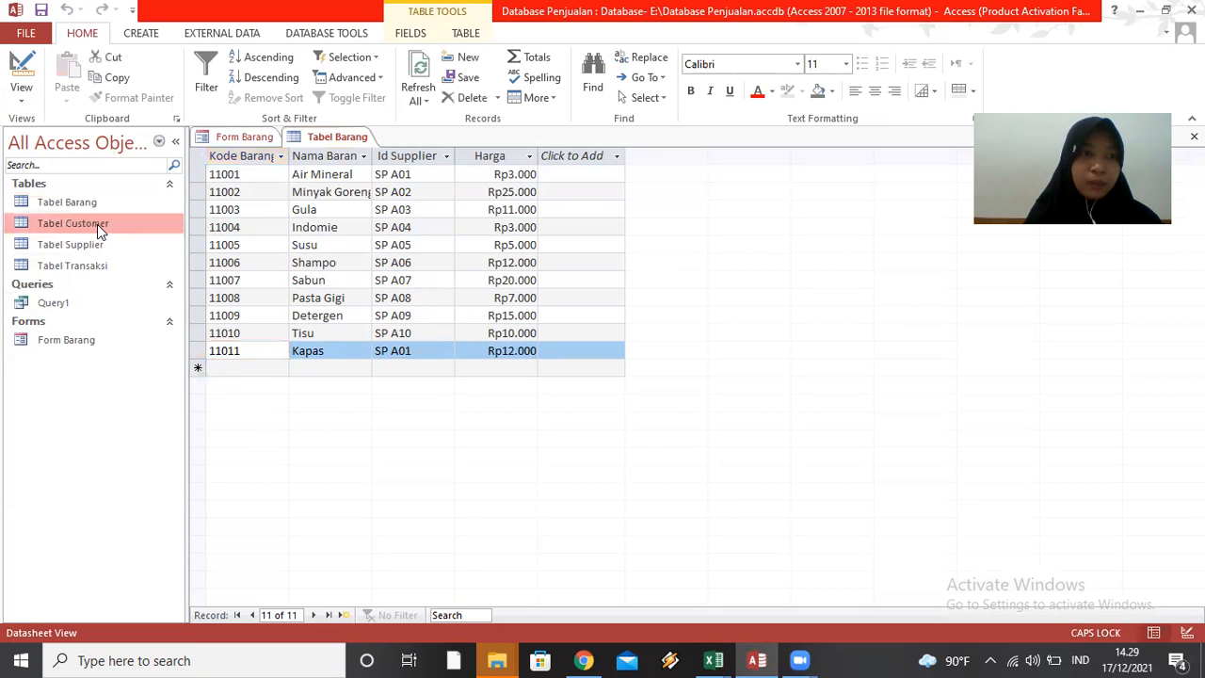
click(153, 35)
click(307, 80)
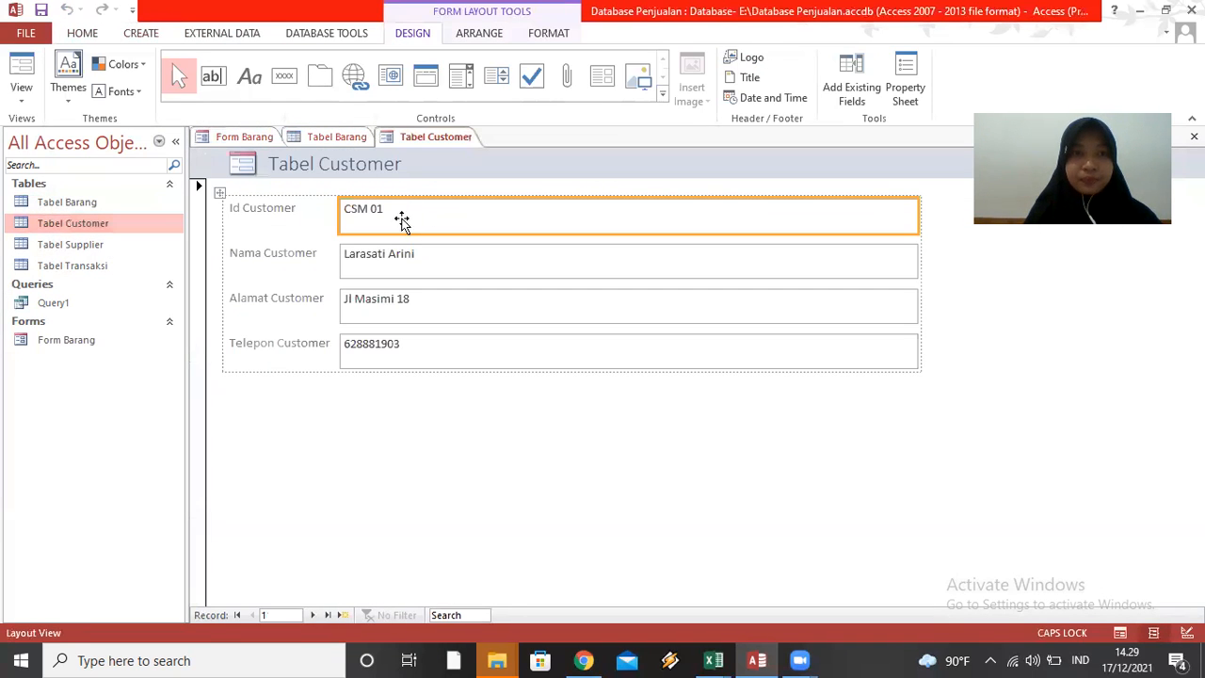
Place a command button below the Telepon Customer field and assign it the Save Record action from Record Operations.
click(284, 75)
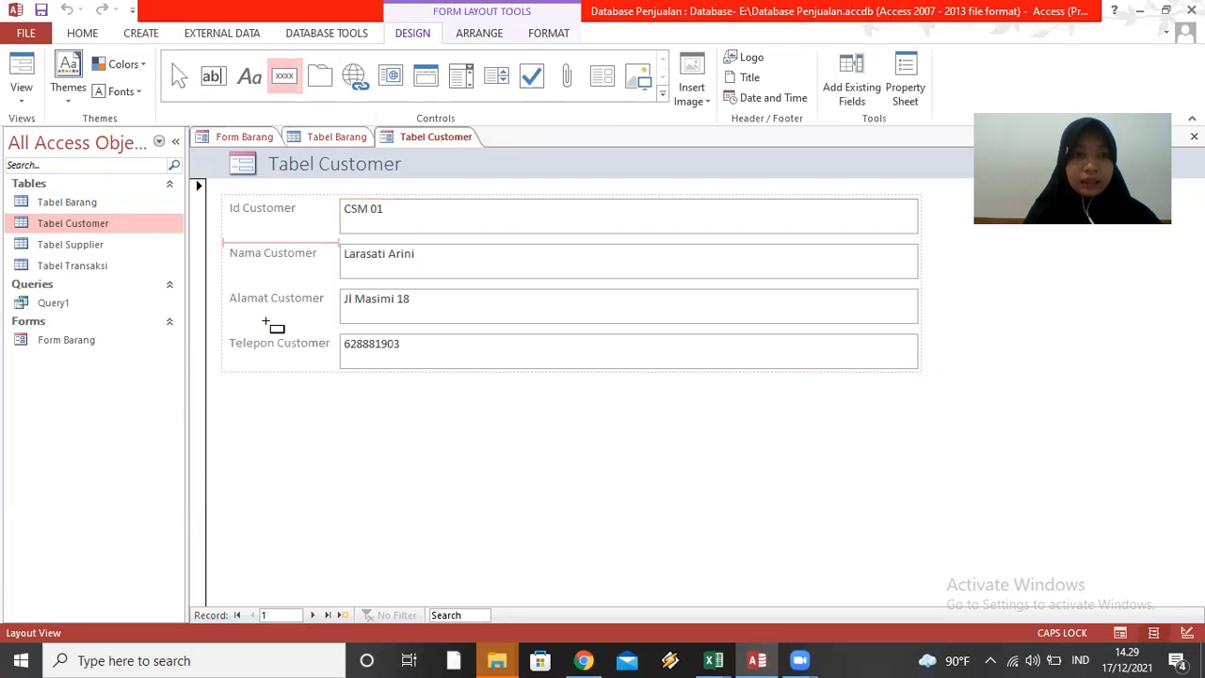
click(280, 385)
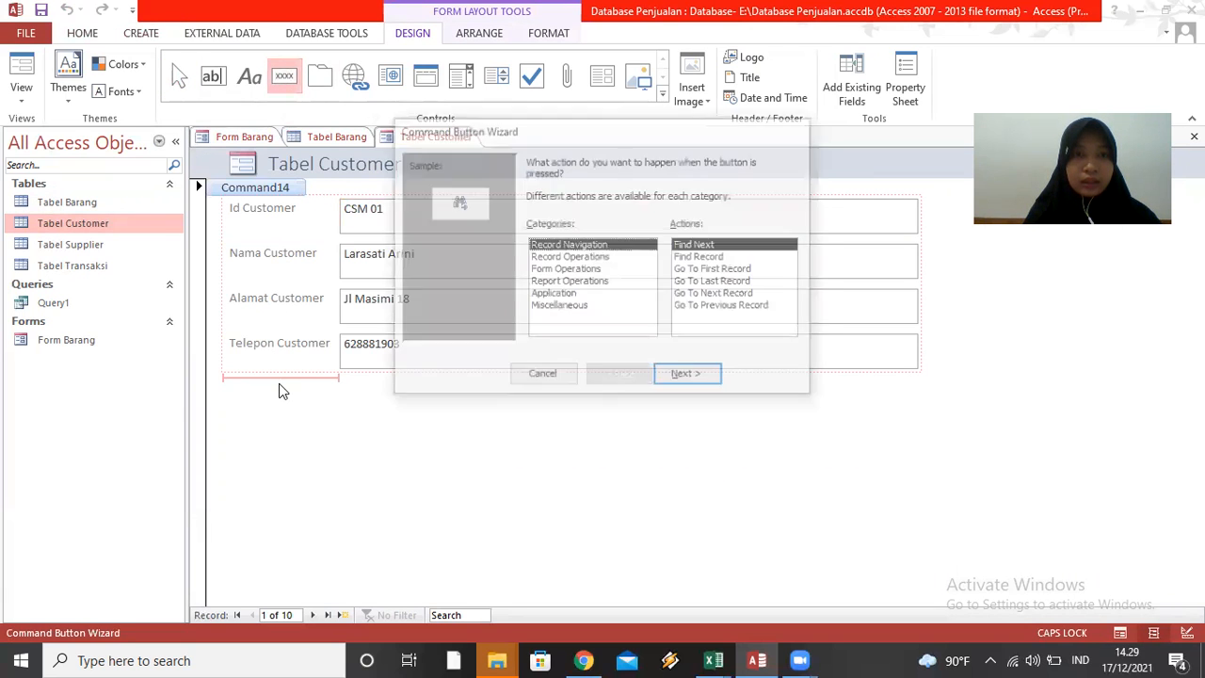
click(592, 258)
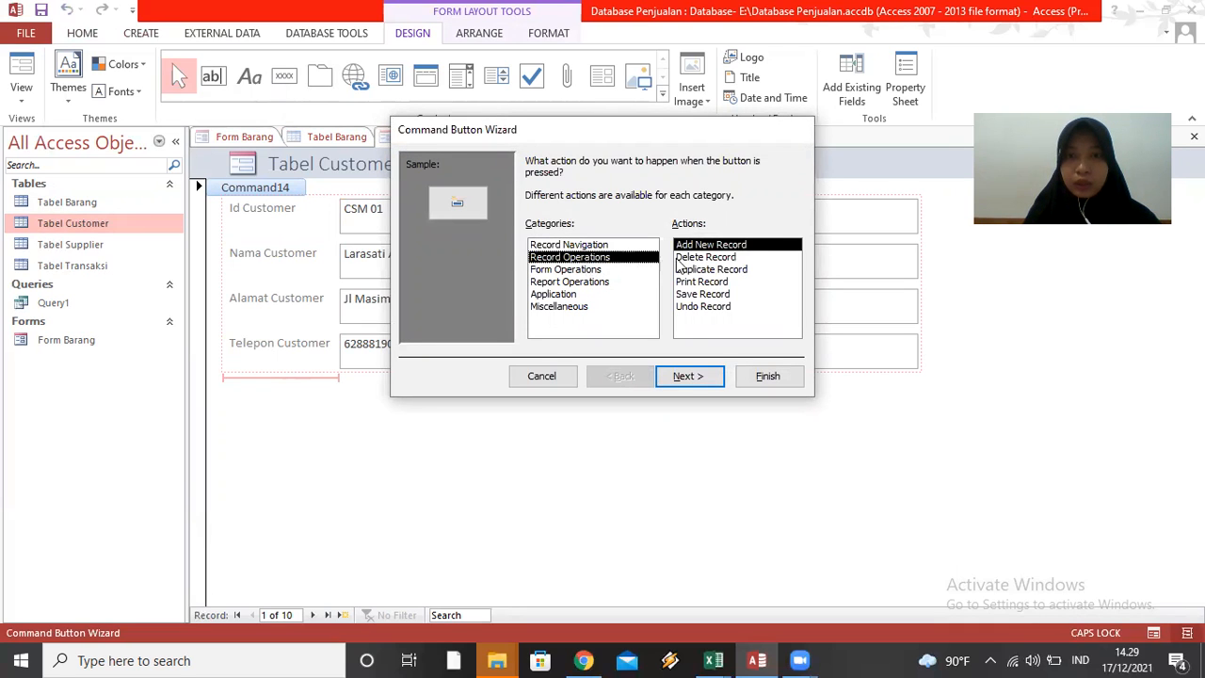
click(690, 294)
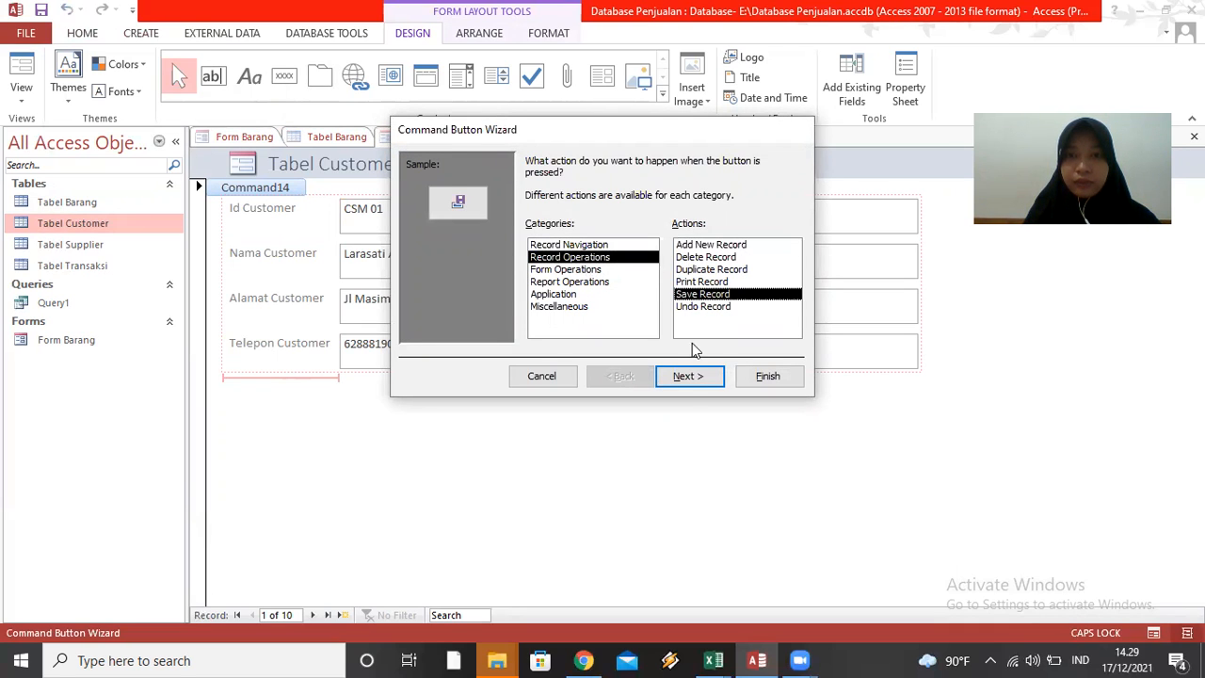
click(697, 377)
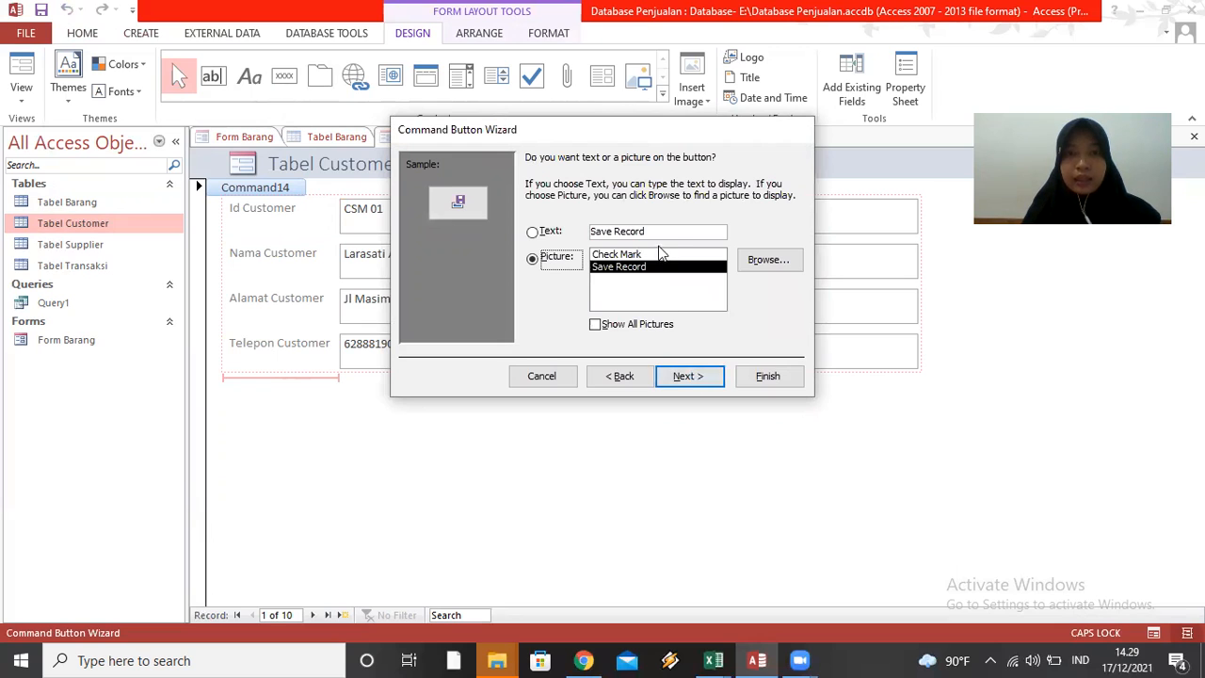
Caption the customer form's button with the text Save, name it Save and finish the wizard.
click(658, 235)
key(BackSpace)
key(BackSpace)
key(BackSpace)
key(BackSpace)
key(BackSpace)
key(BackSpace)
key(BackSpace)
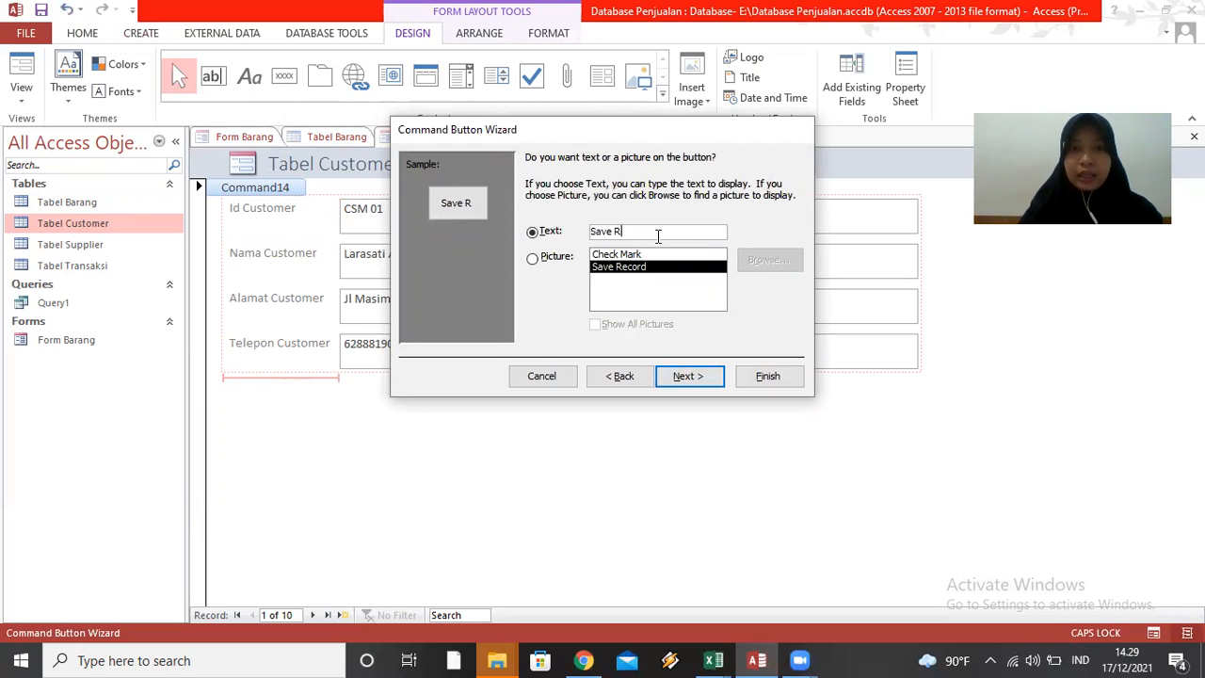
click(694, 377)
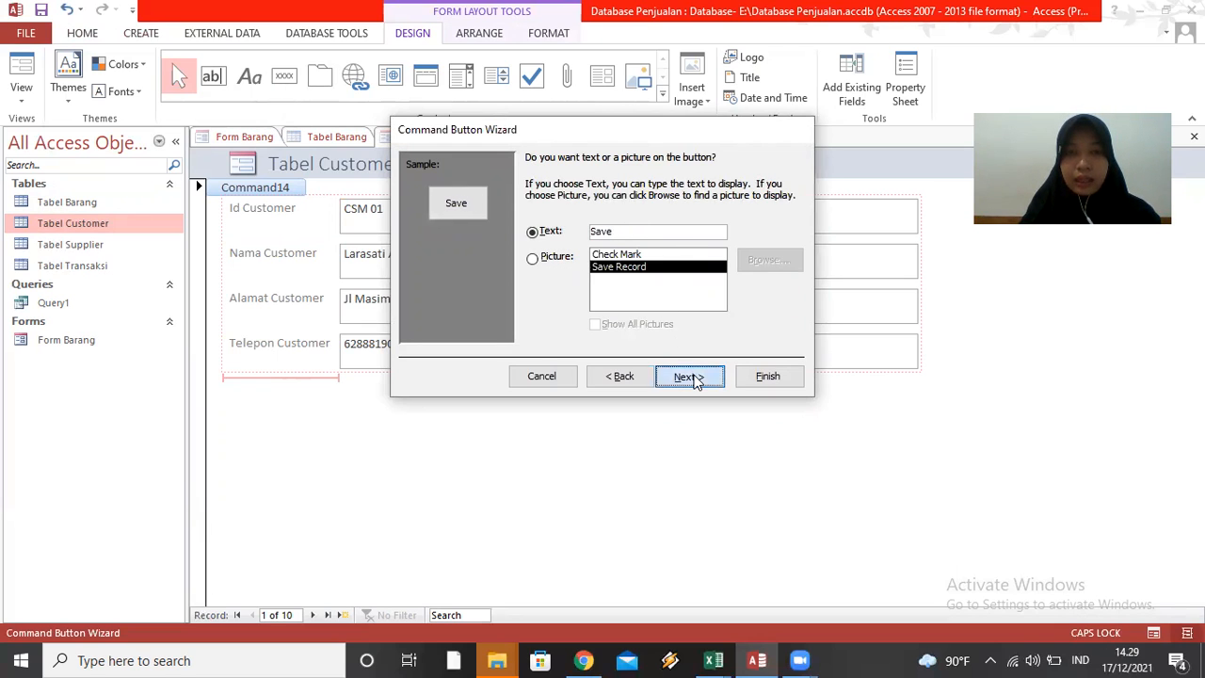
text(S)
key(Caps_Lock)
text(ave)
click(770, 376)
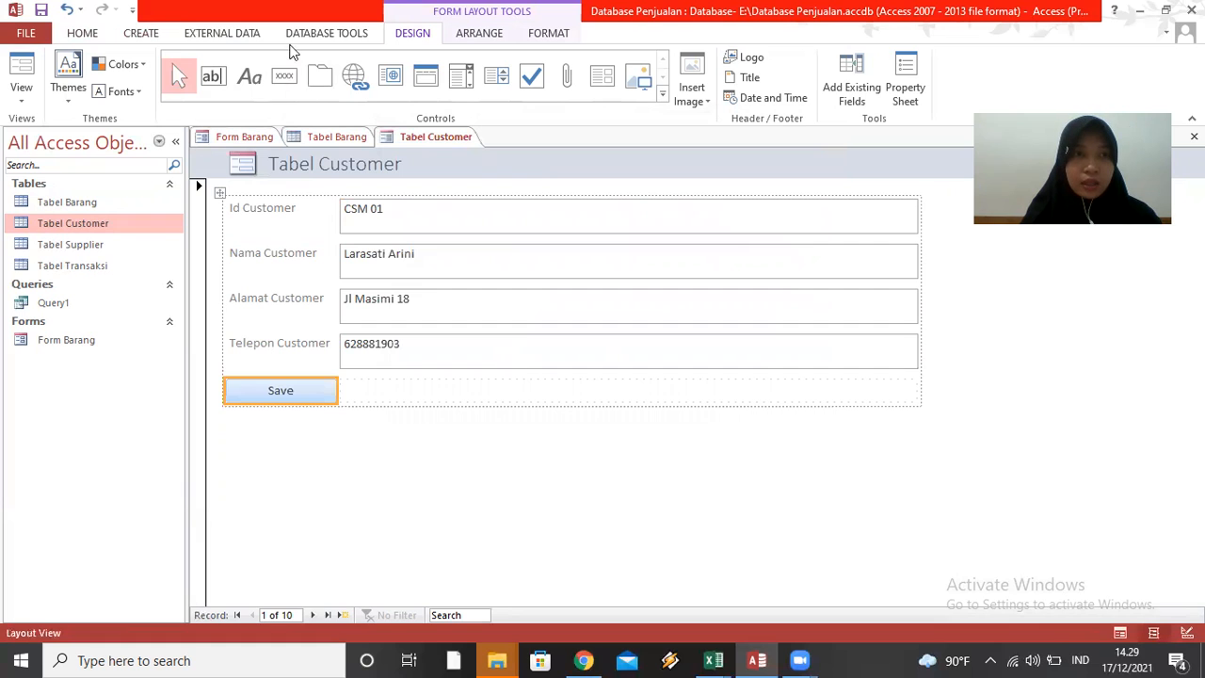
Place a command button beside Save on the customer form and assign it the Add New Record action from Record Operations.
click(285, 80)
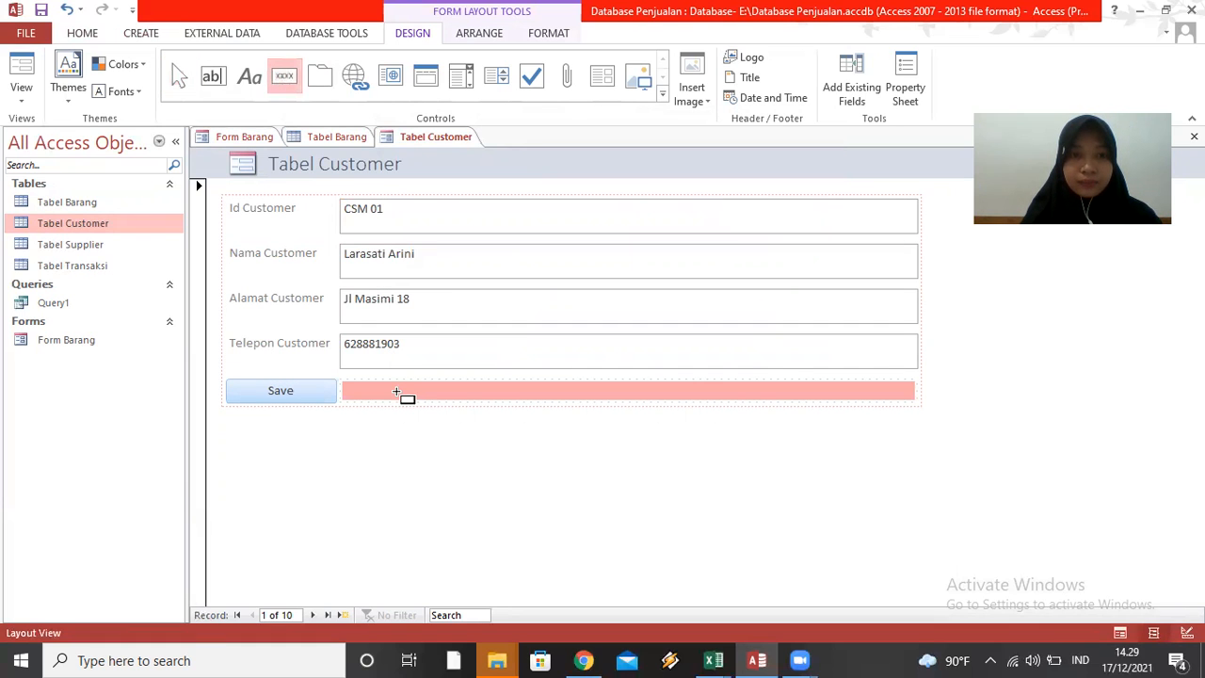
click(394, 390)
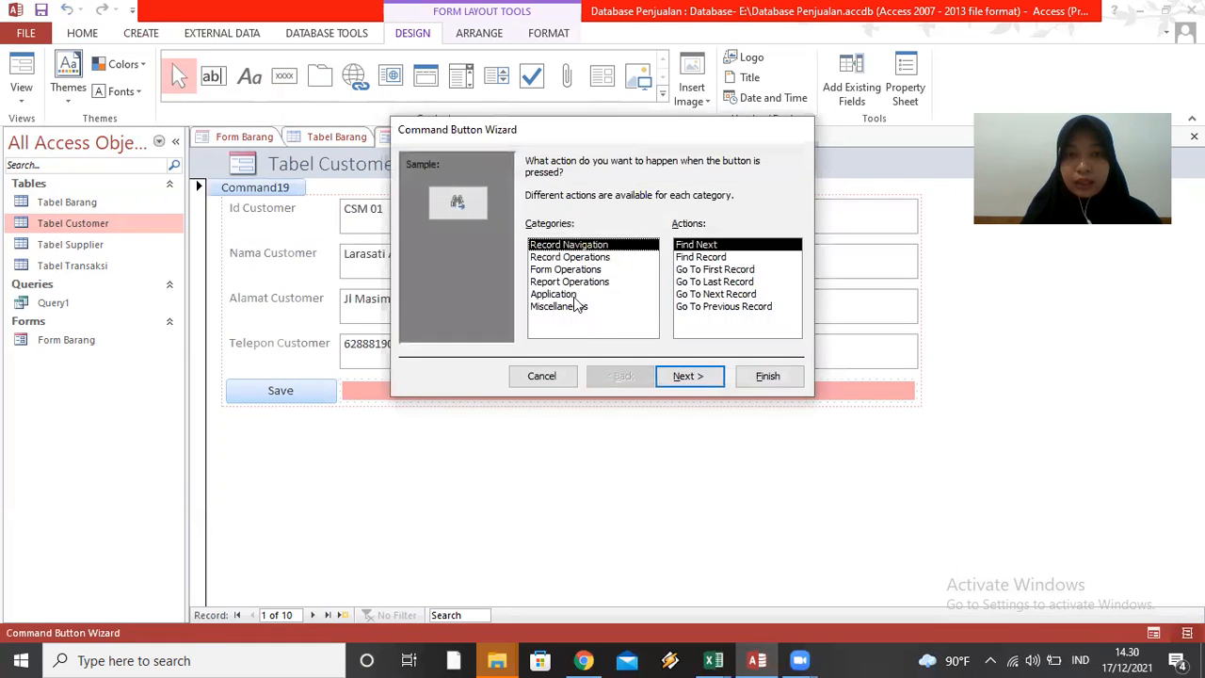
click(565, 259)
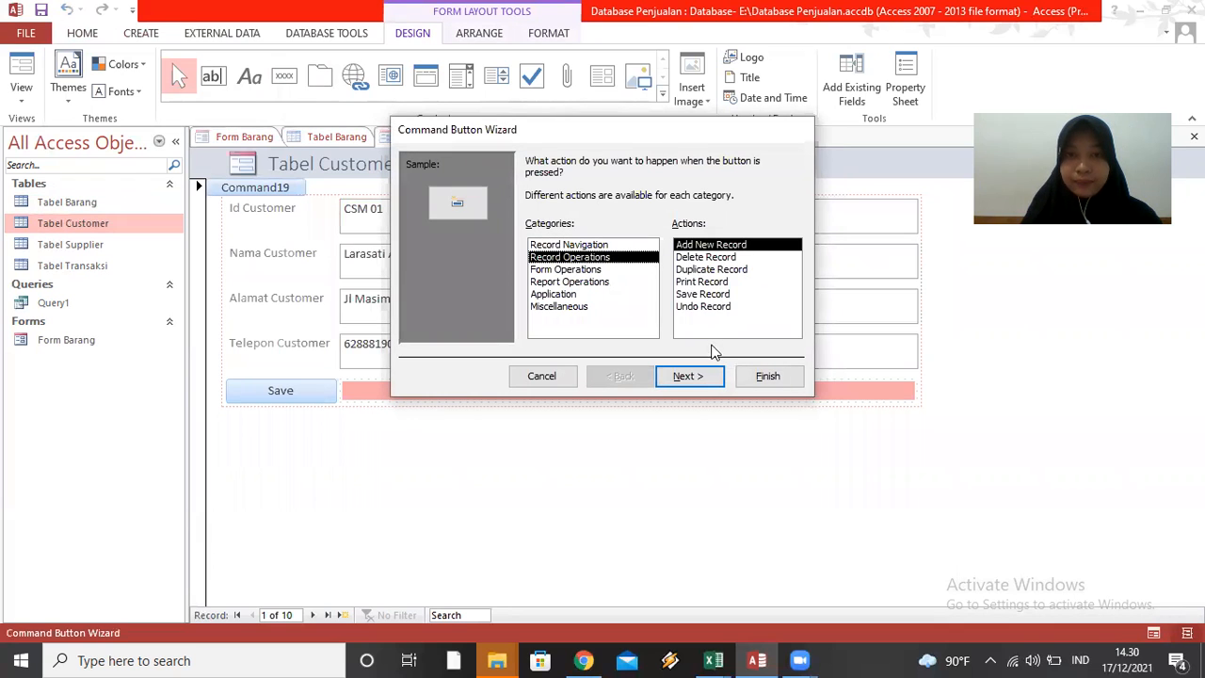
click(701, 373)
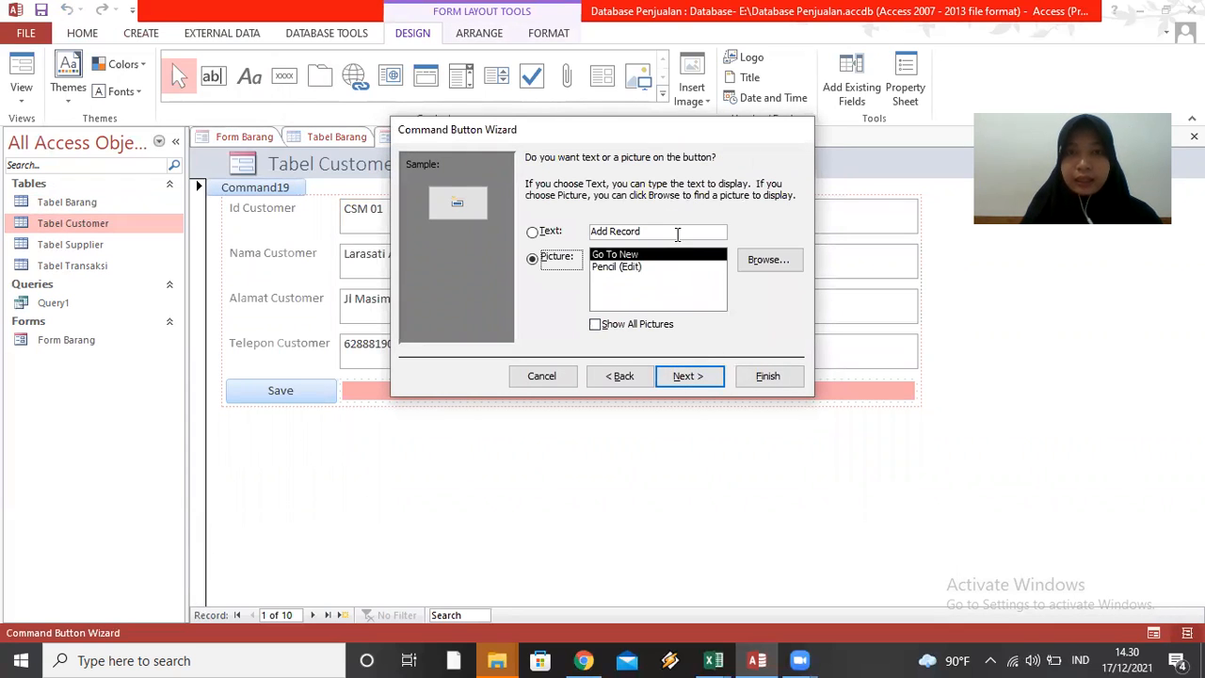
Caption the customer form's new button with the text Add, name it Add and finish the wizard.
click(677, 235)
key(BackSpace)
key(BackSpace)
key(BackSpace)
key(BackSpace)
key(BackSpace)
key(BackSpace)
key(BackSpace)
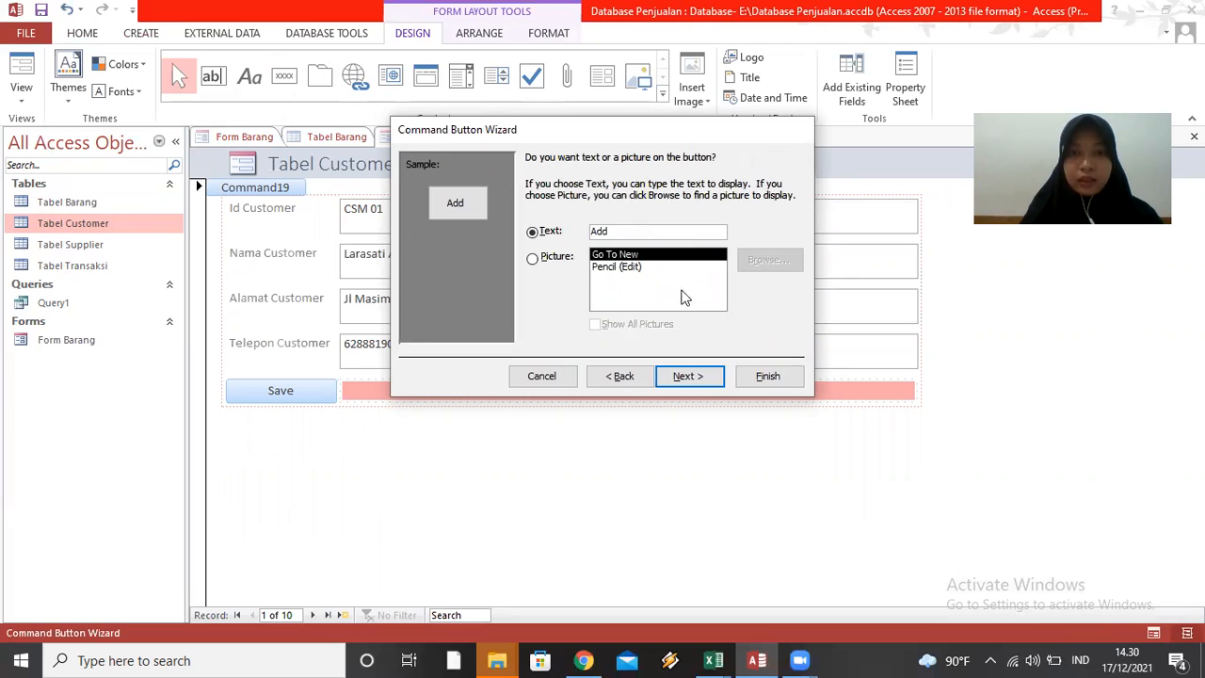
click(688, 376)
text(Add)
click(769, 374)
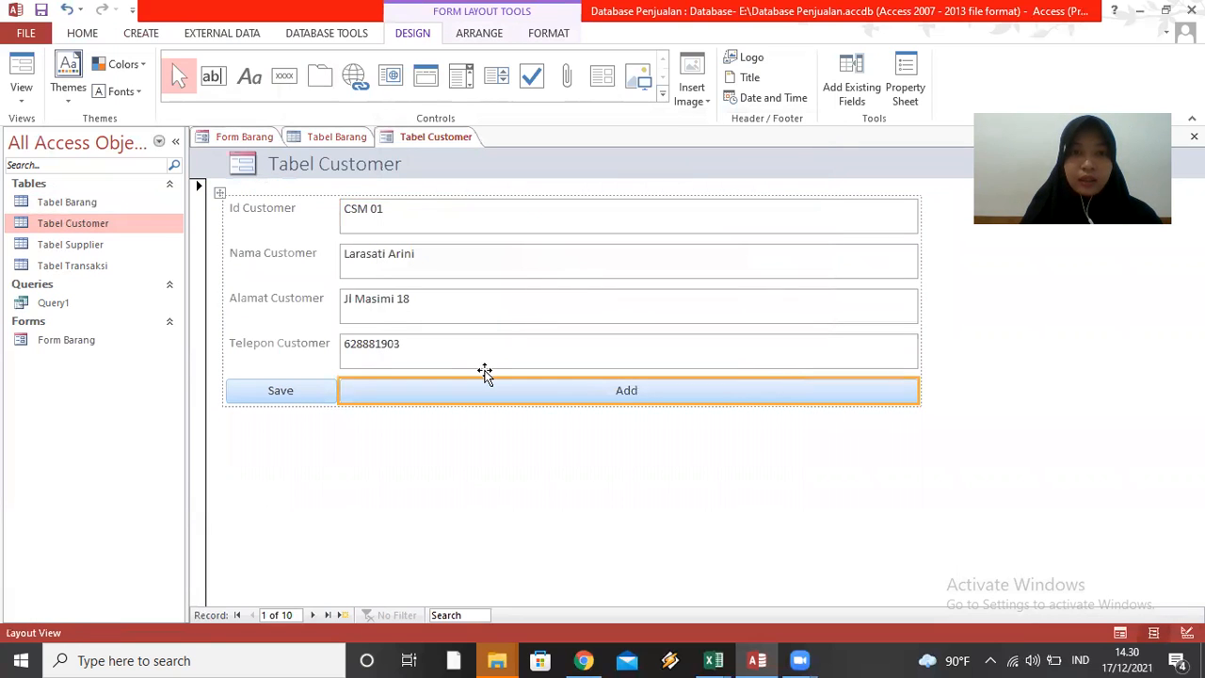
Switch the customer form to Form view, start a new record and fill in the customer's ID and full name.
click(21, 68)
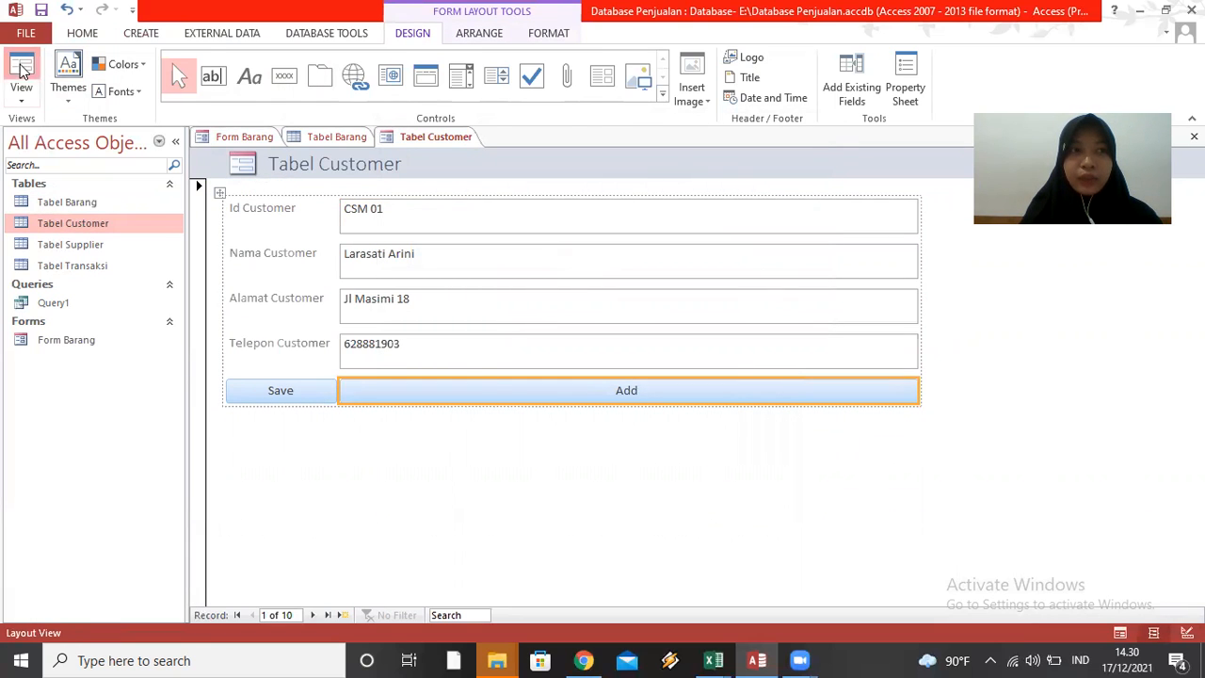
click(511, 402)
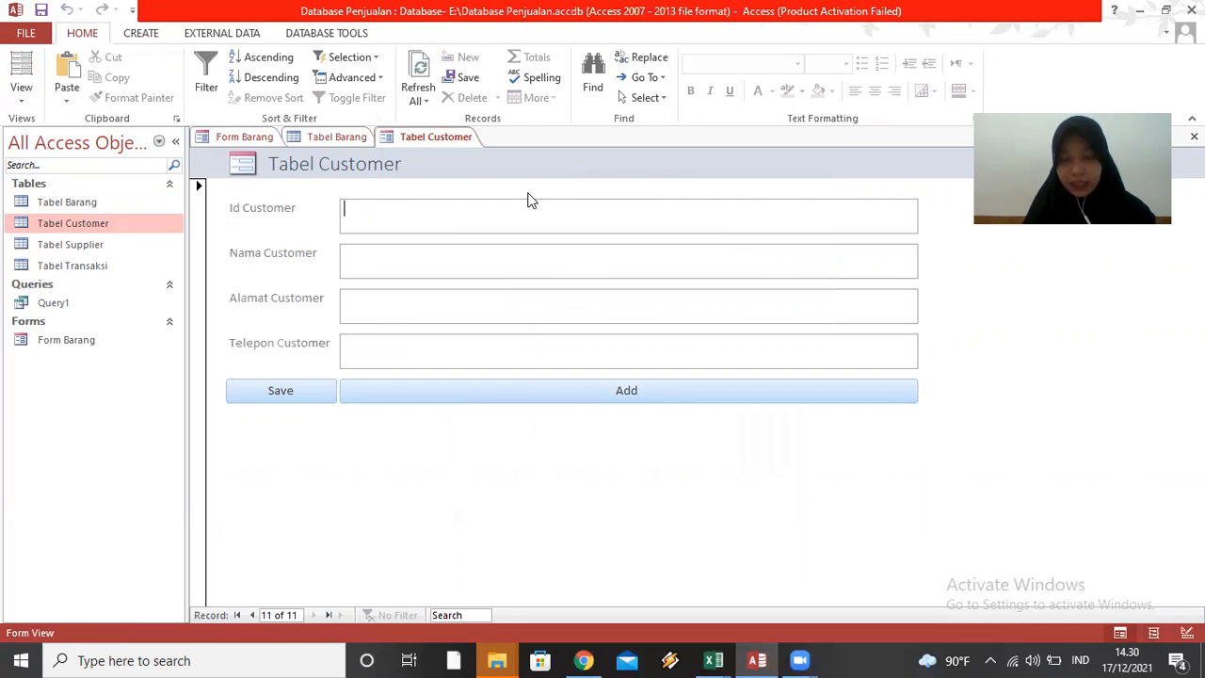
key(Caps_Lock)
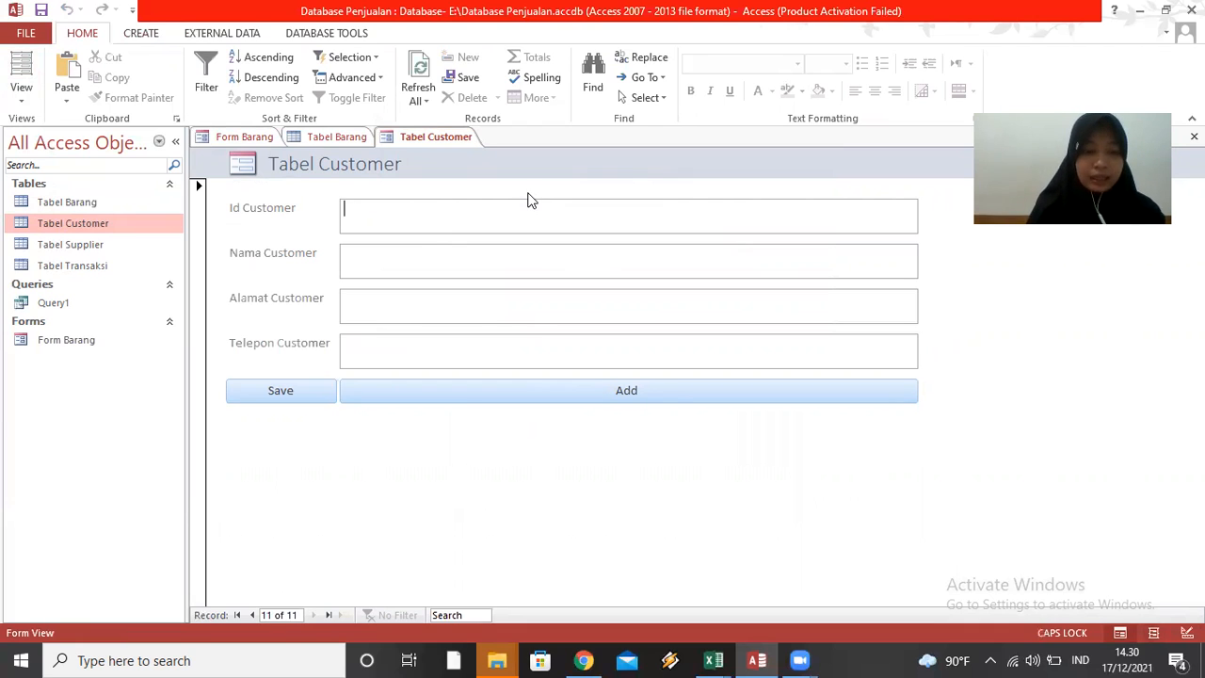
text(CSM 11)
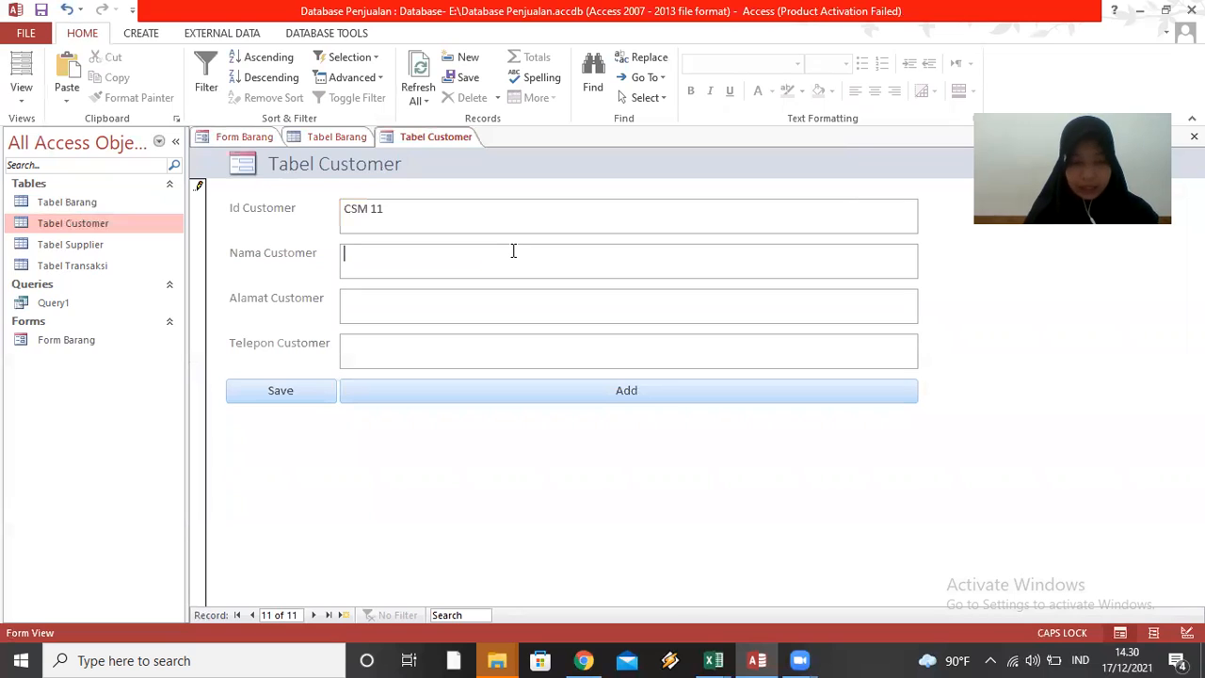
click(513, 251)
text(N)
key(Caps_Lock)
text(adi)
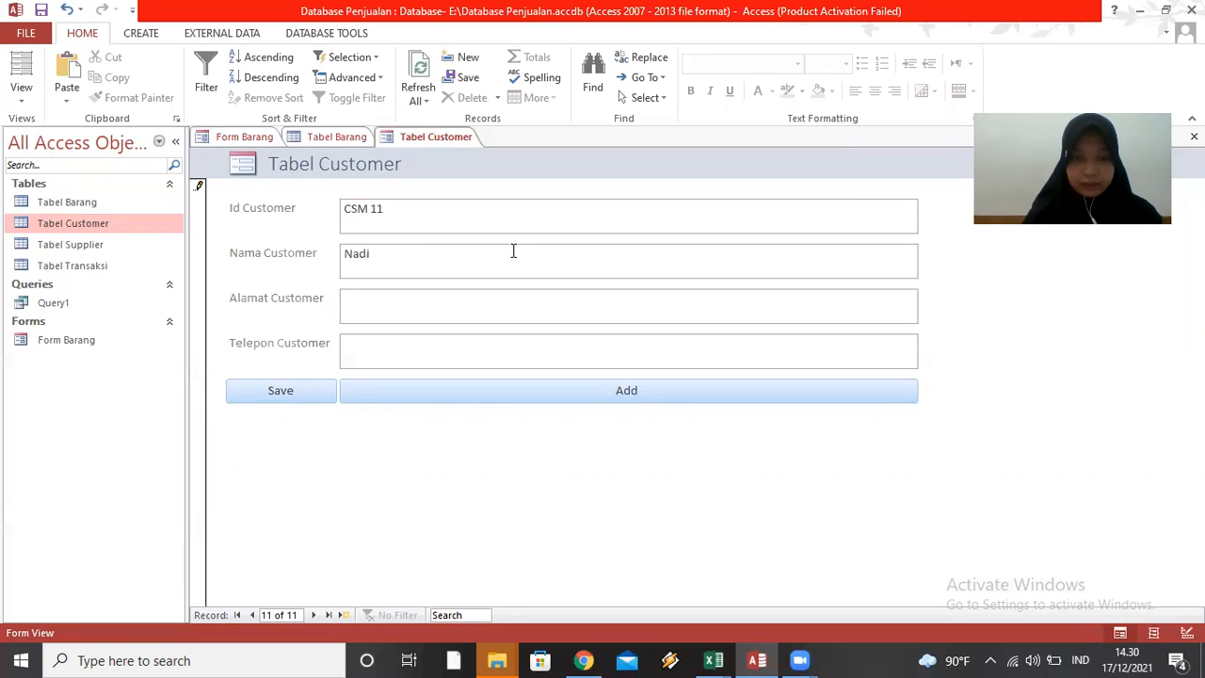
text(la Sukma)
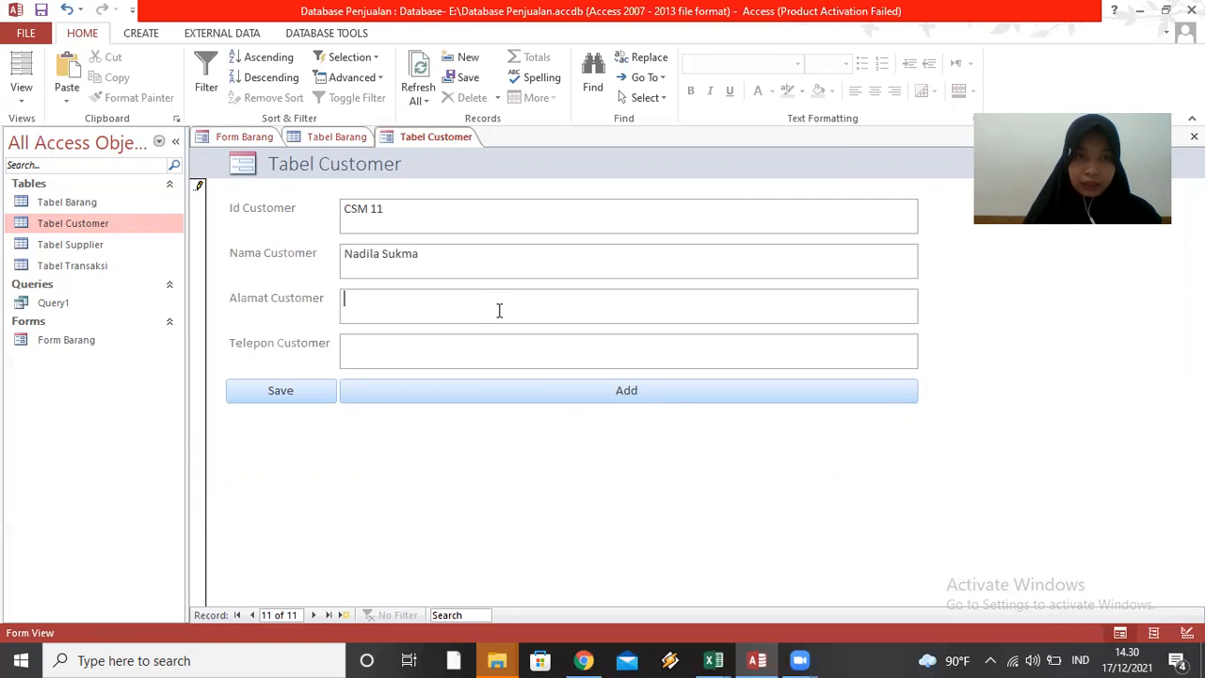
Fill in the new customer's address and telephone number, and use the form's Add button to move to a blank record.
key(Caps_Lock)
text(J)
key(Caps_Lock)
text(l)
key(Caps_Lock)
text(W)
key(Caps_Lock)
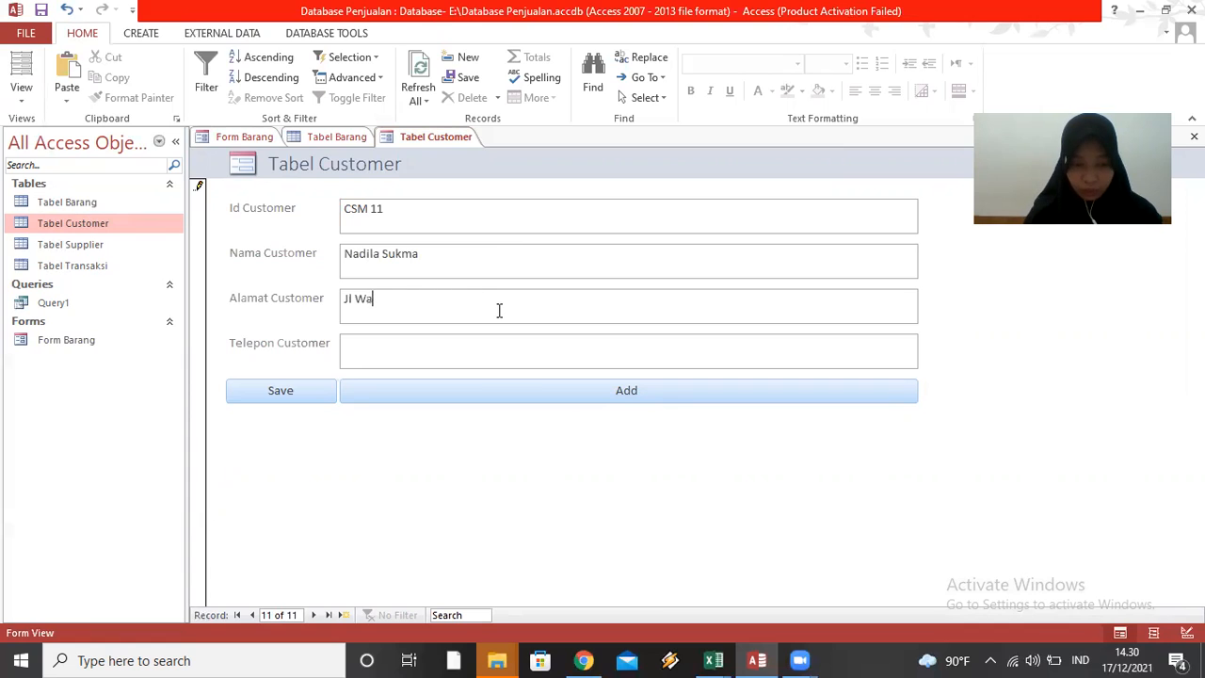
text(arnani 33)
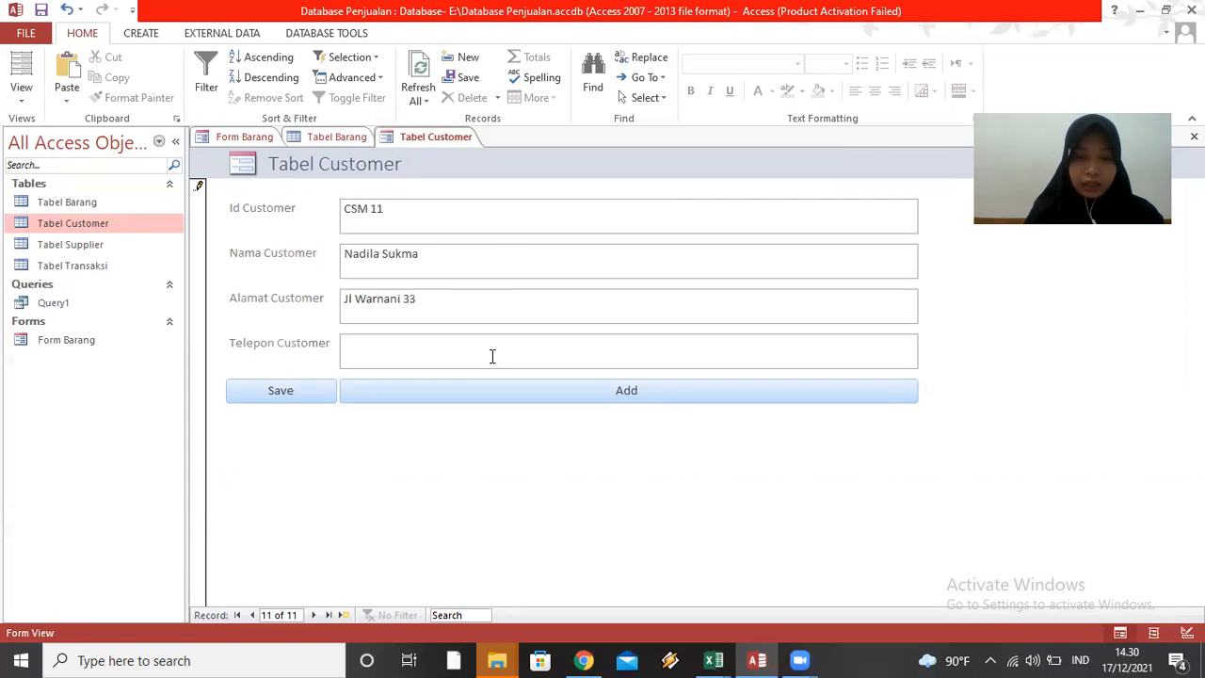
click(492, 356)
text(628)
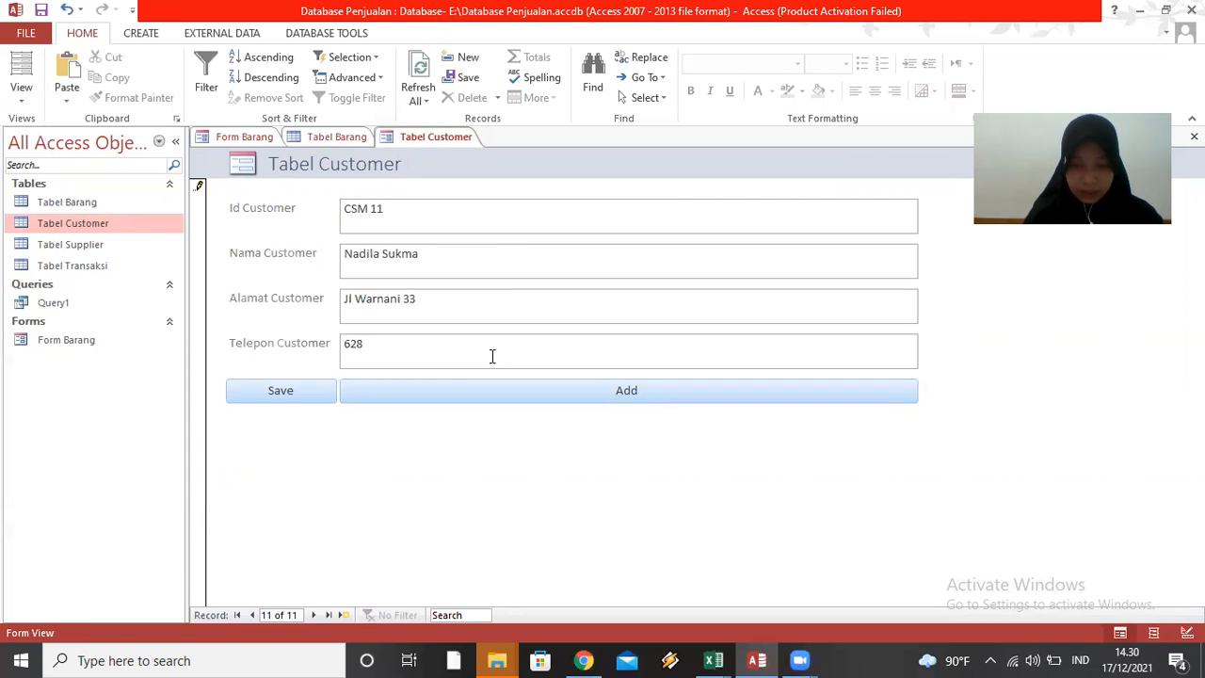
text(999356)
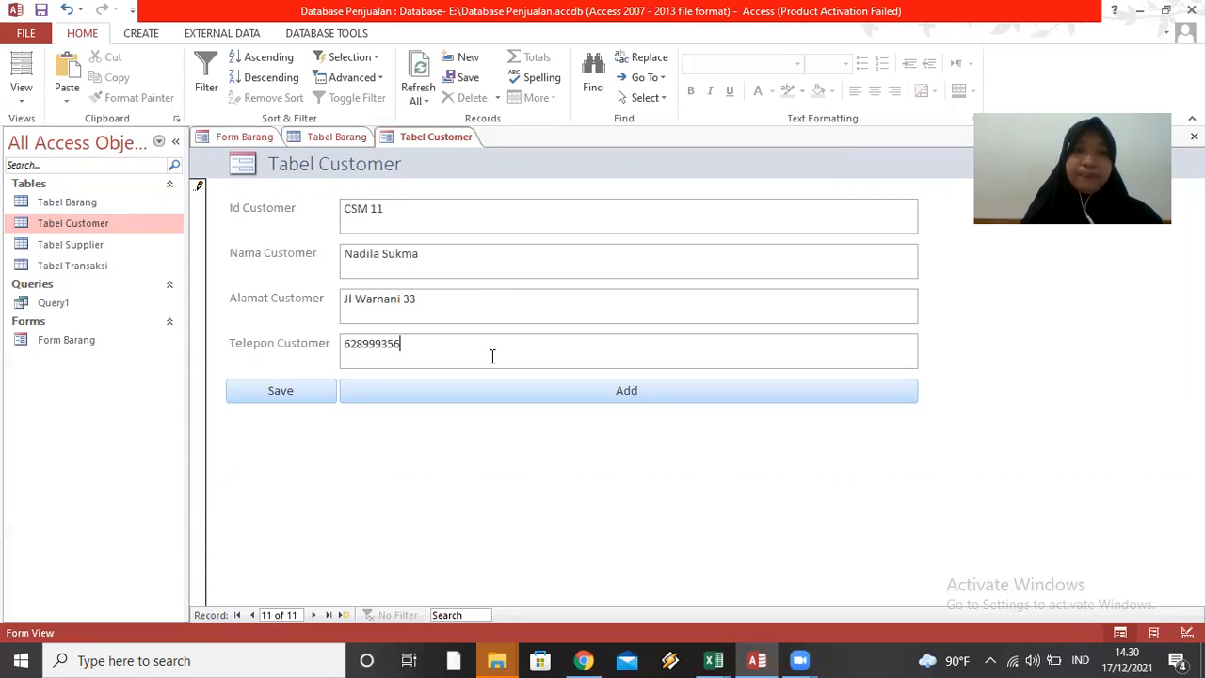
click(531, 394)
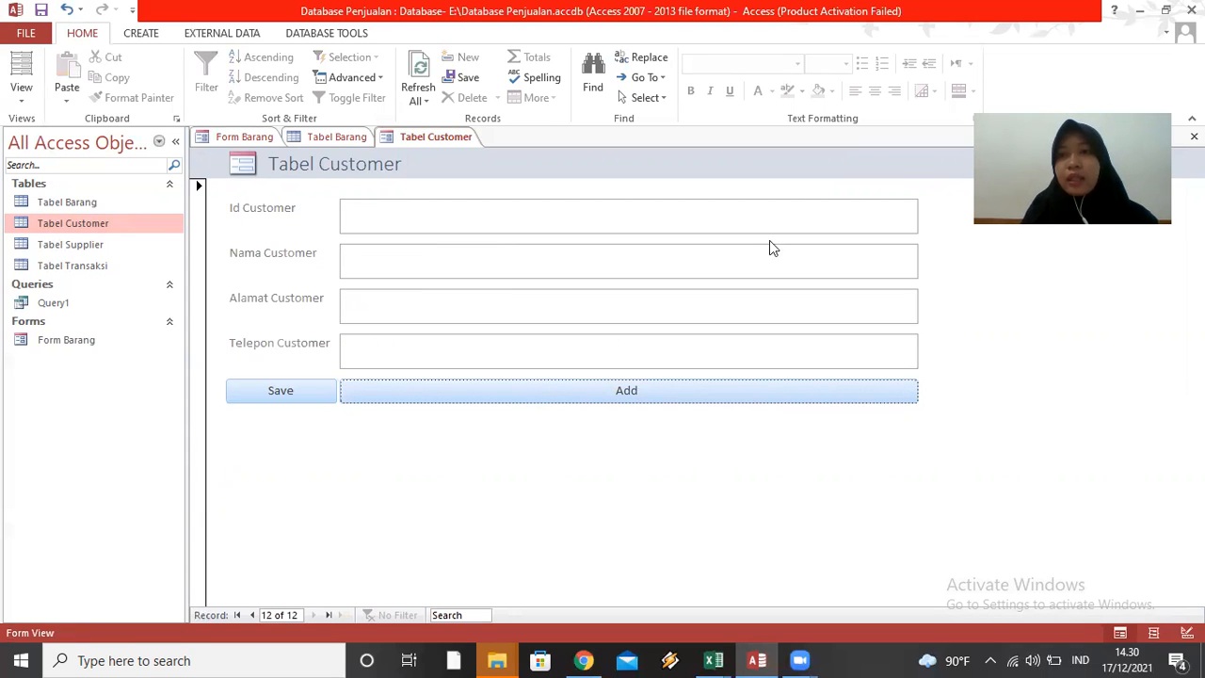
Close the customer form and save it under the name Form Customer.
click(43, 10)
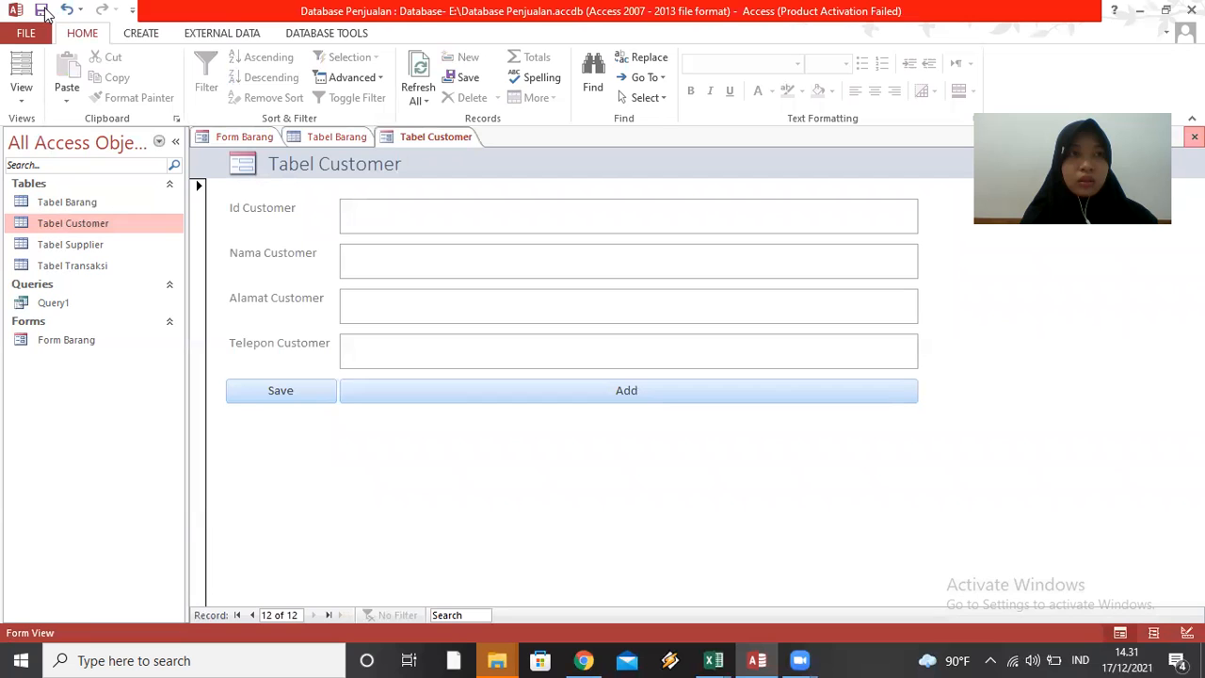
click(1194, 137)
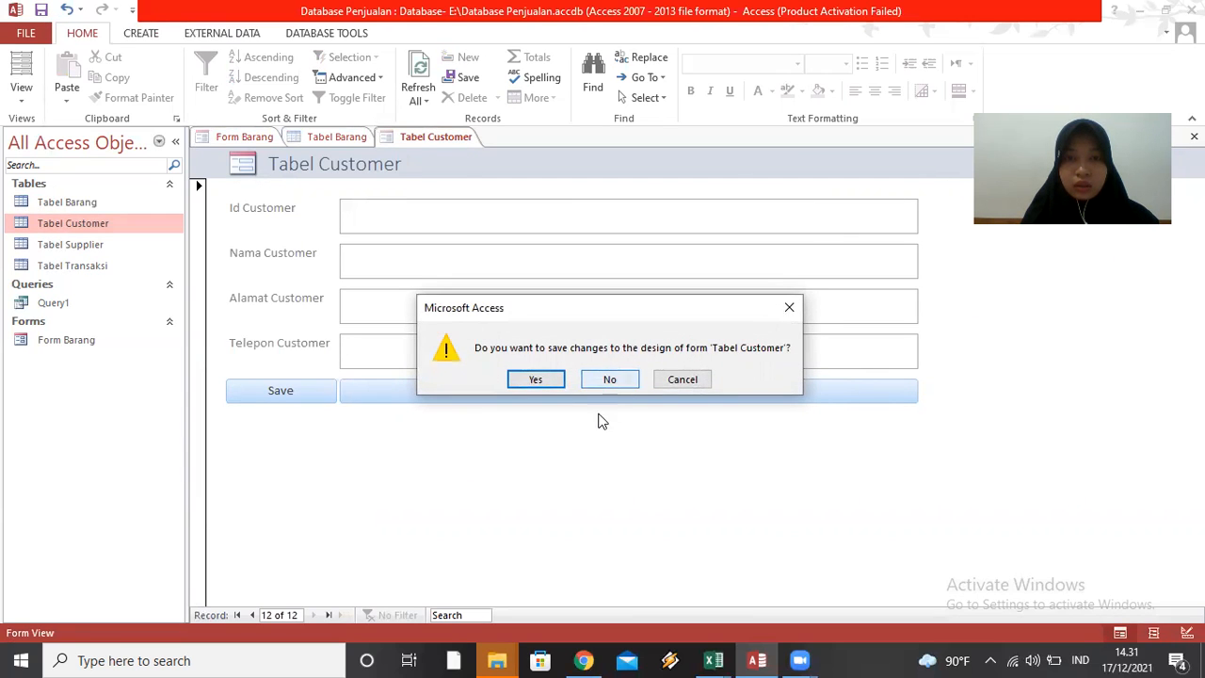
click(546, 379)
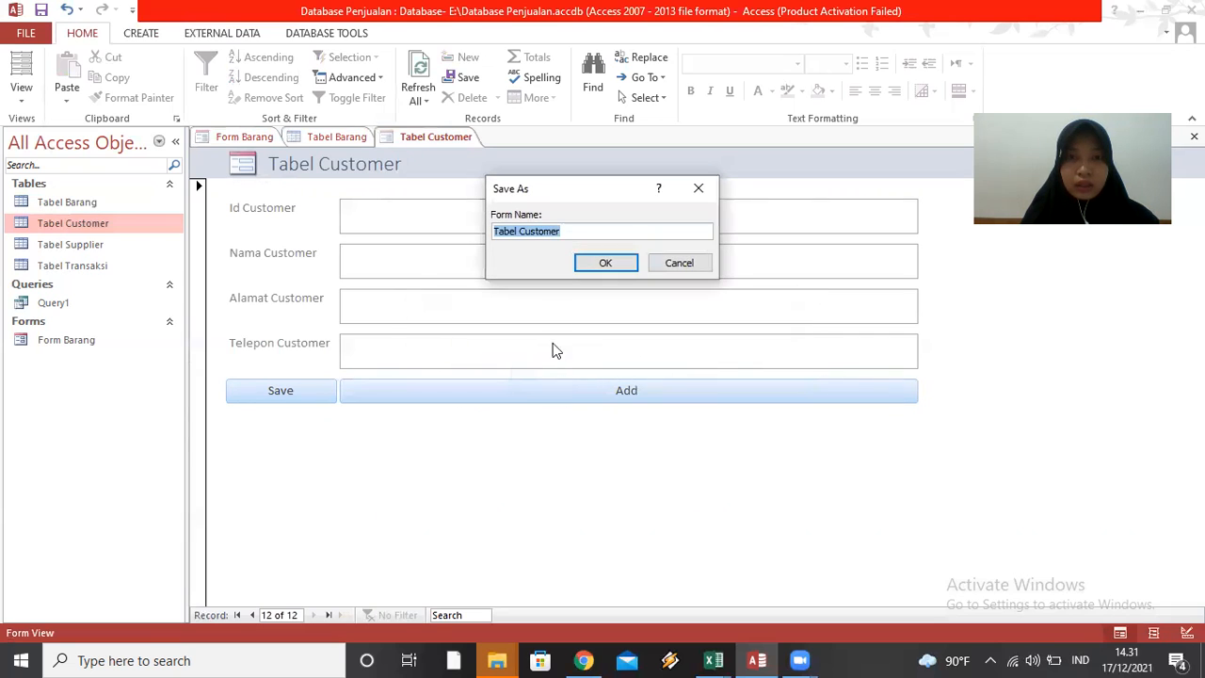
text(For)
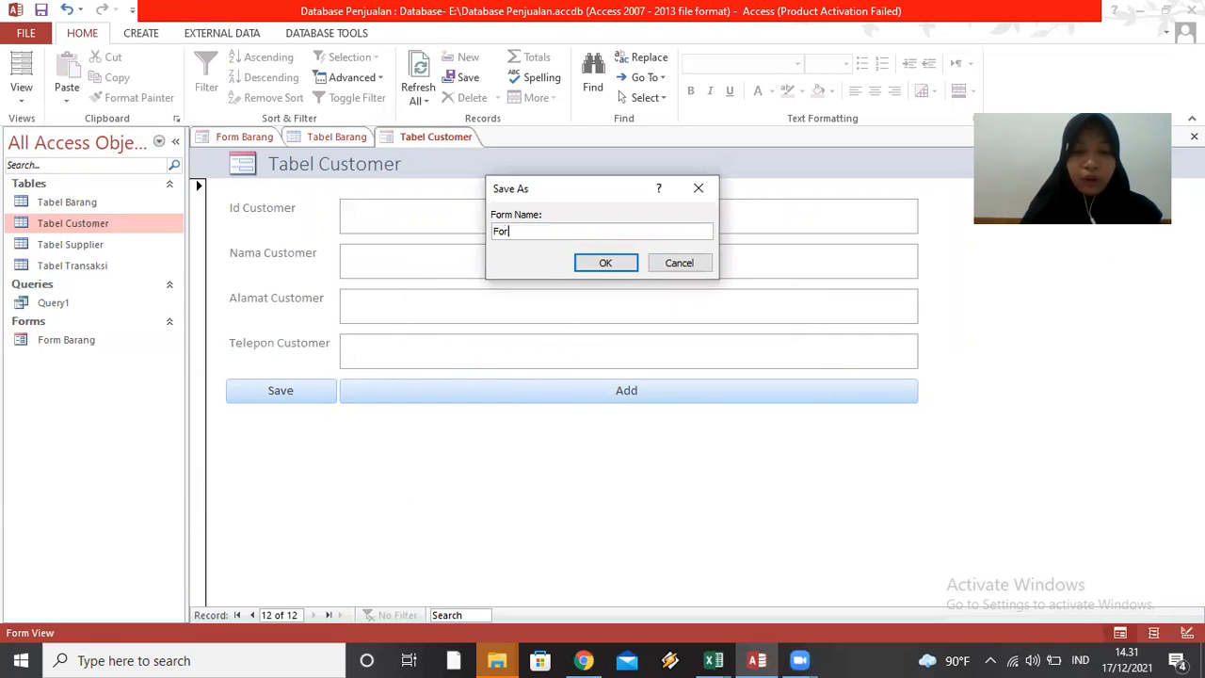
text(m)
key(Caps_Lock)
text(C)
key(Caps_Lock)
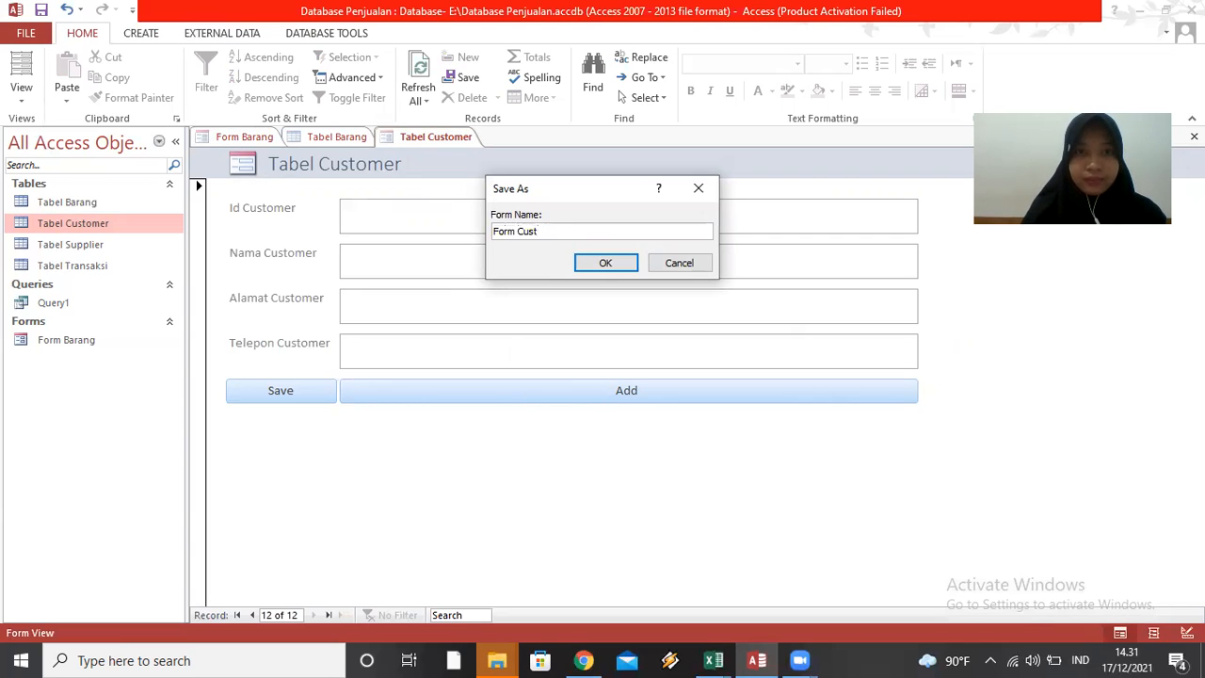
text(ustomer)
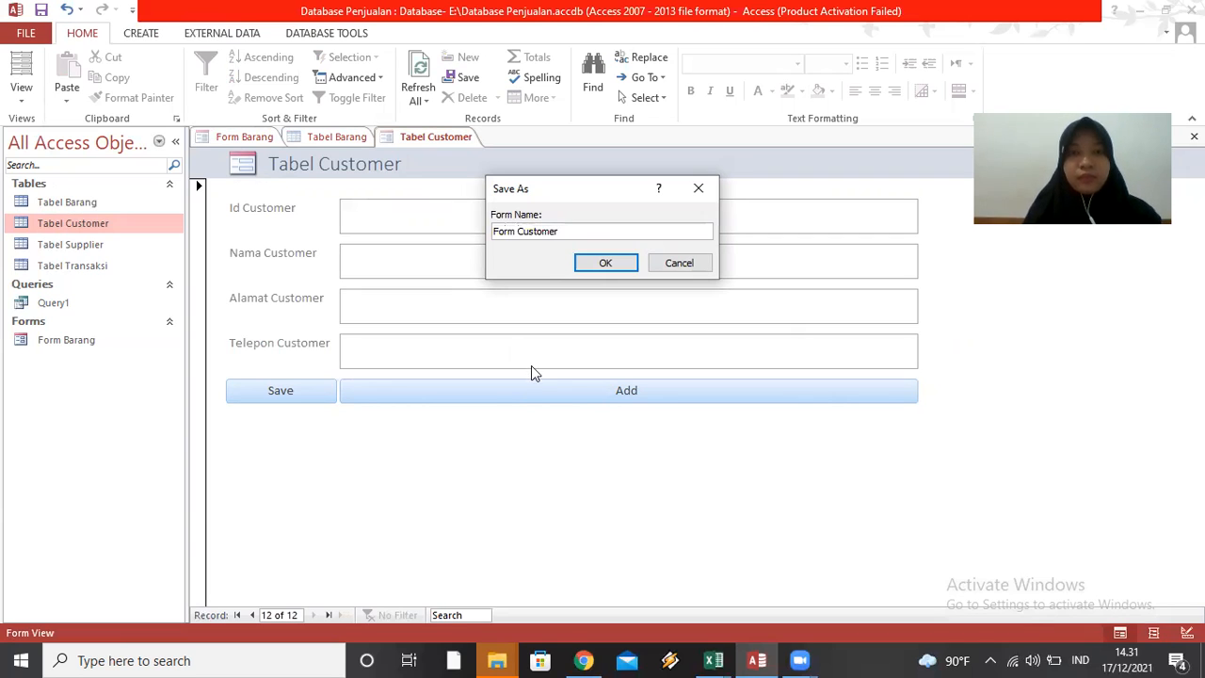
click(606, 263)
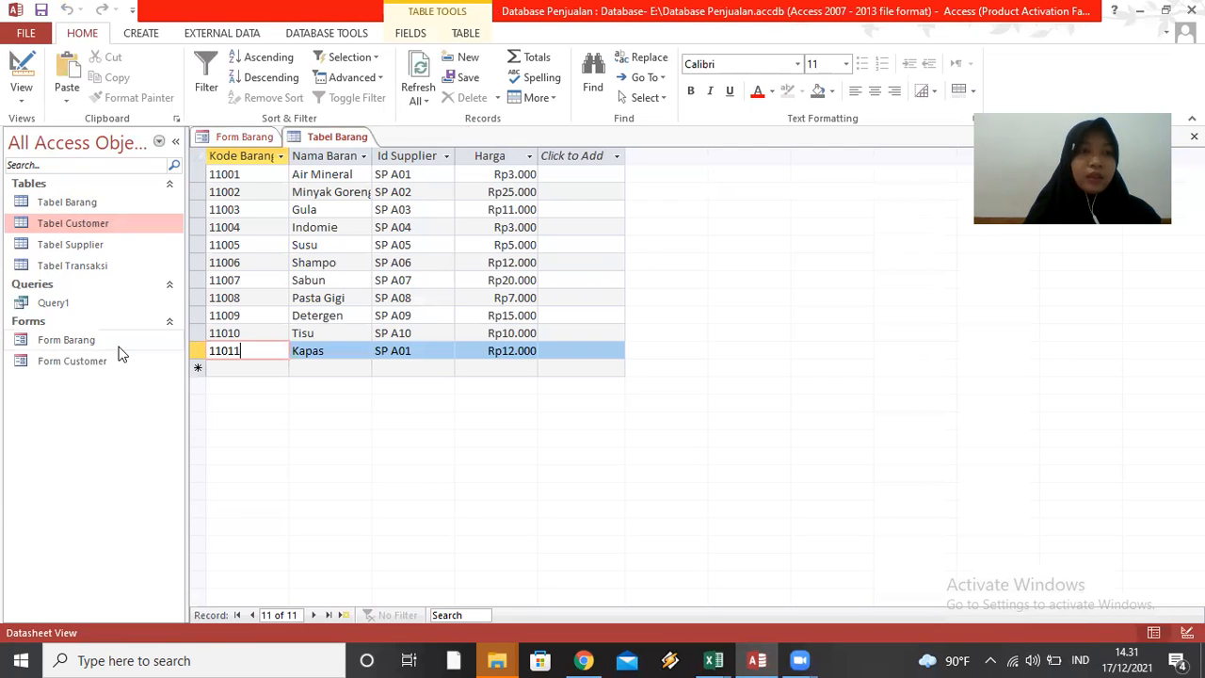
Create a form based on Tabel Supplier.
click(108, 244)
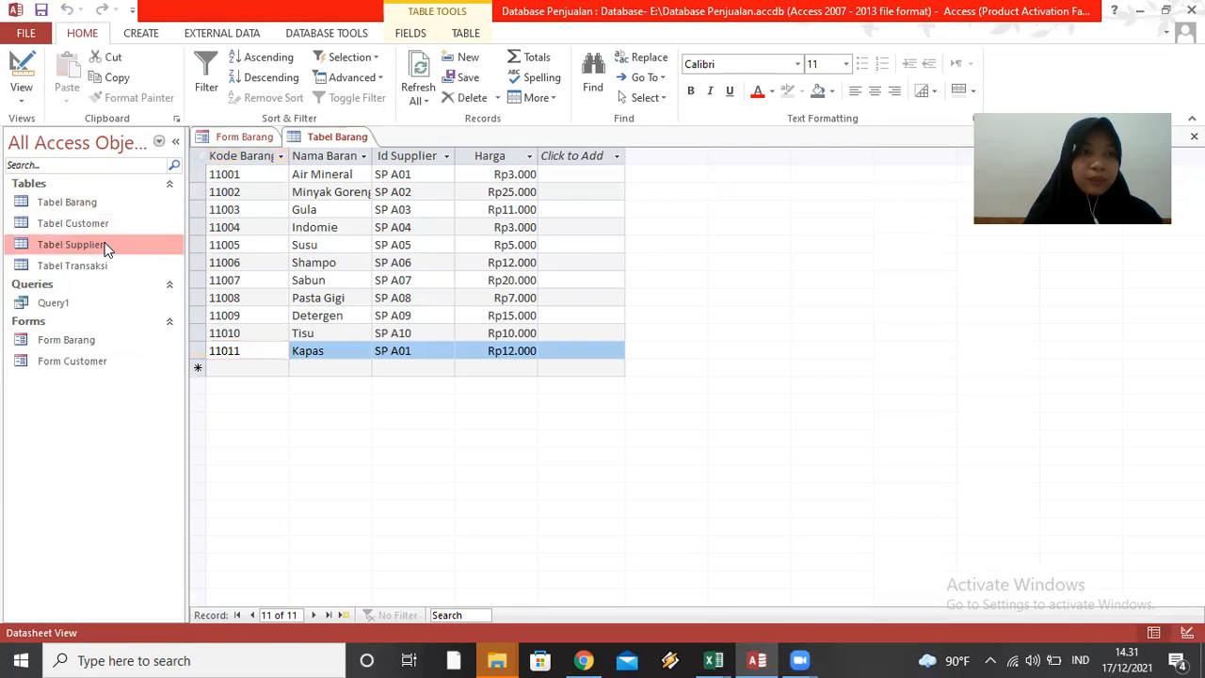
click(141, 34)
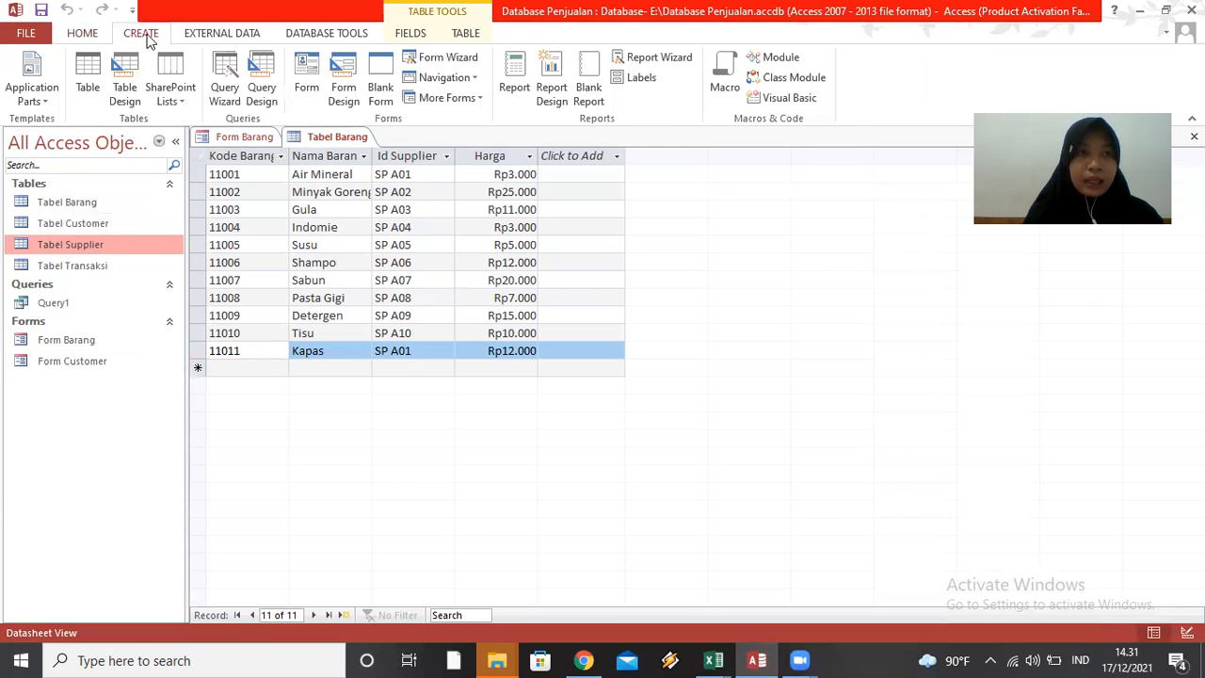
click(303, 80)
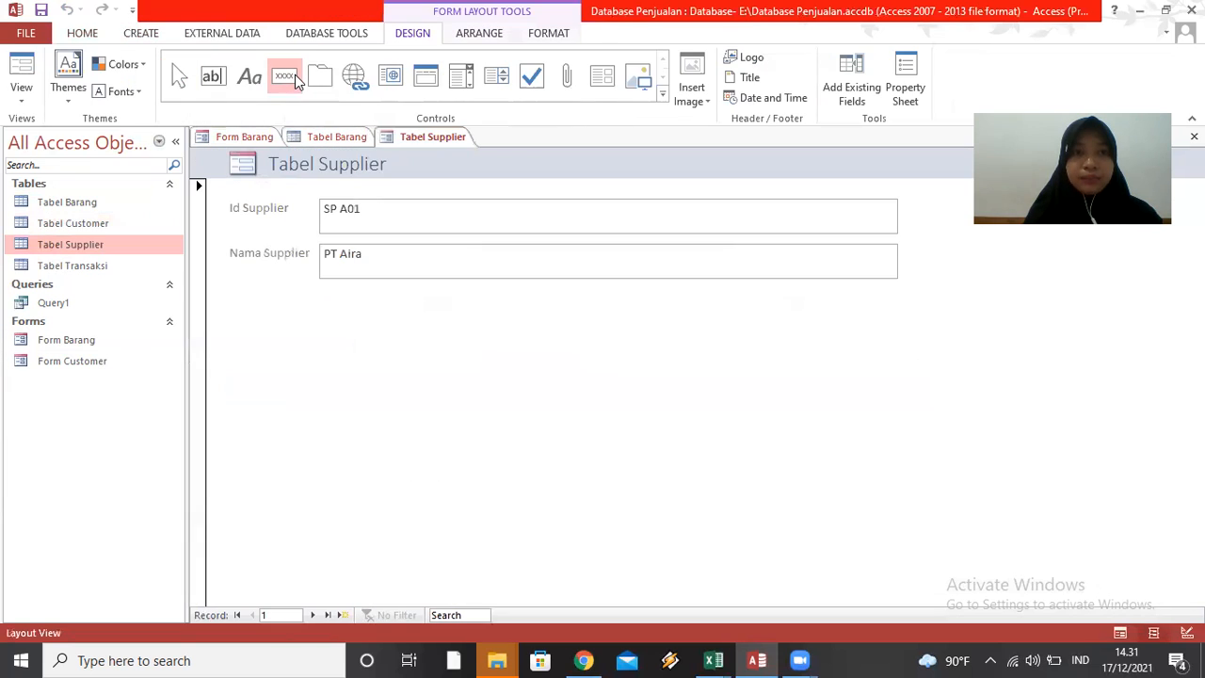
Place a command button below the Nama Supplier field and assign it the Save Record action from Record Operations.
click(284, 75)
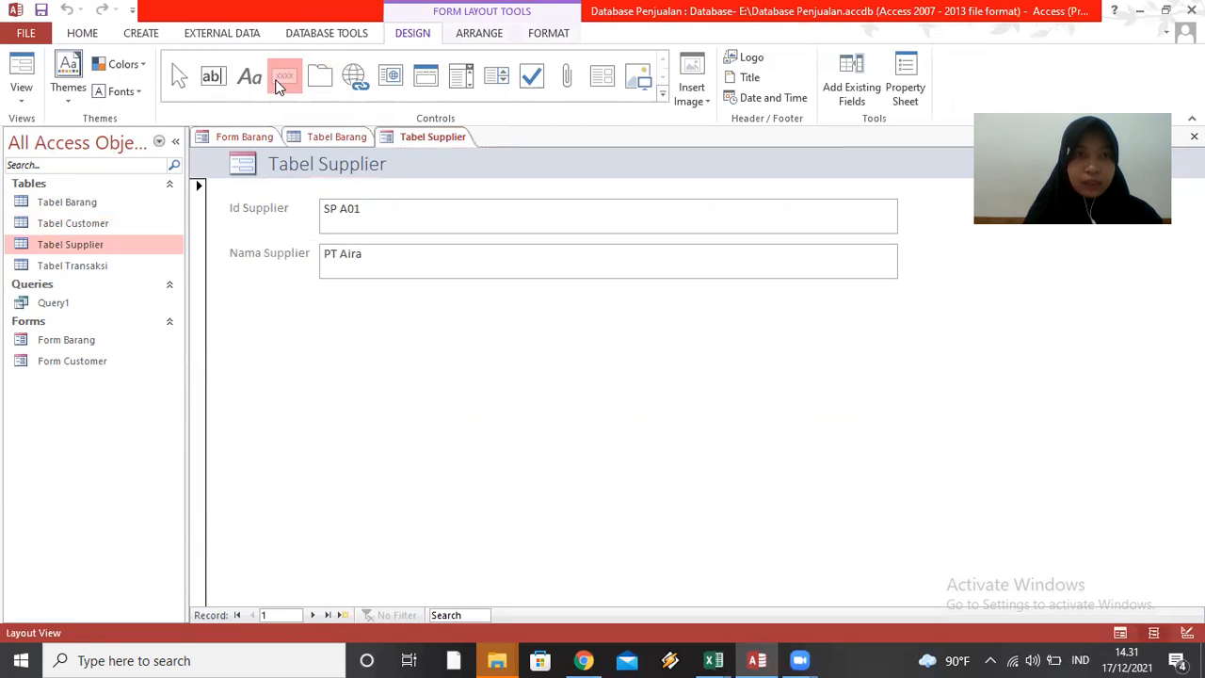
click(259, 296)
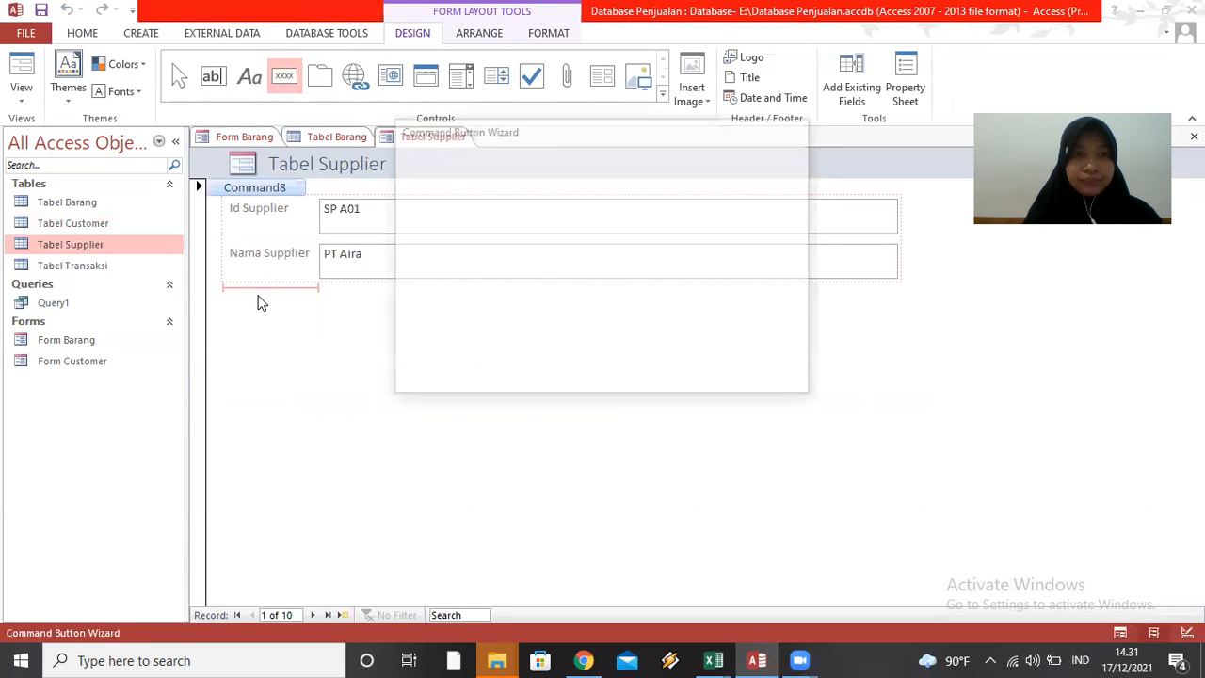
click(593, 257)
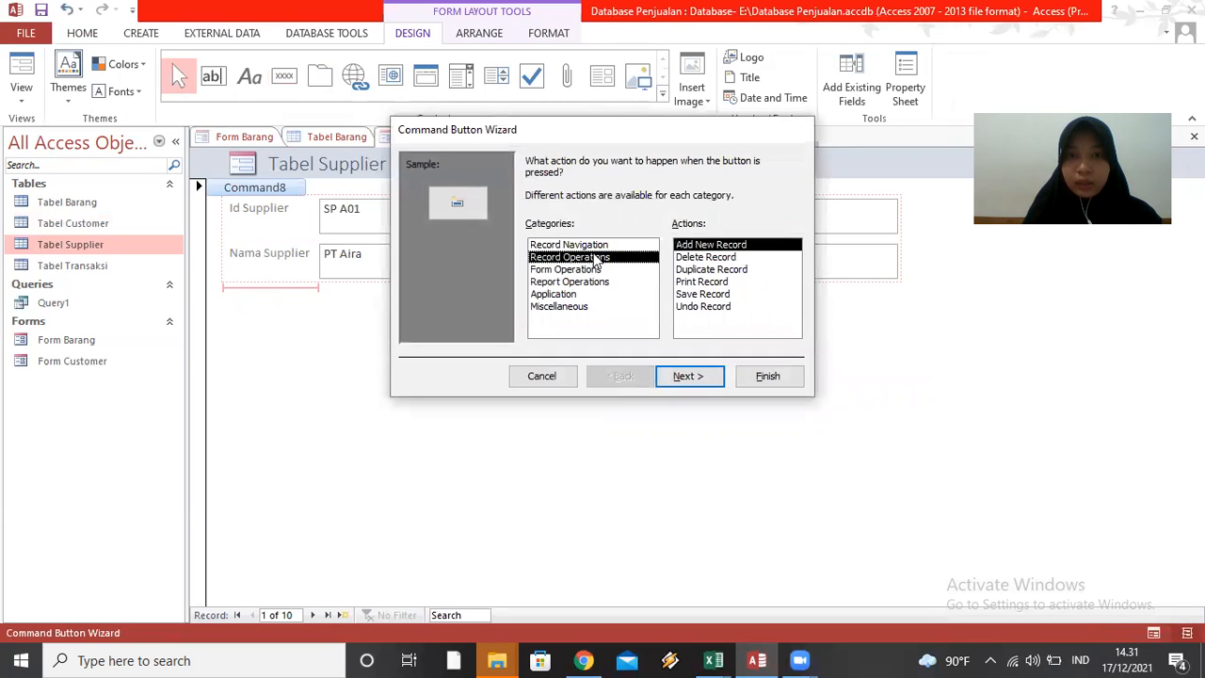
click(709, 296)
click(699, 381)
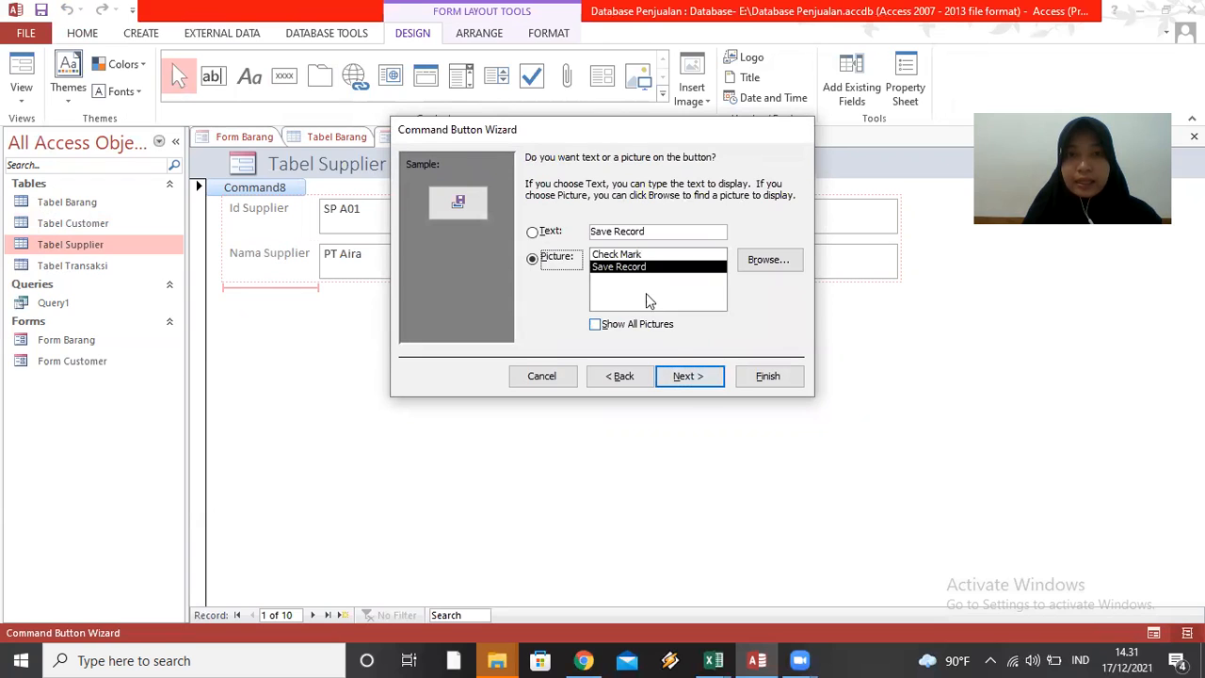
Caption the supplier form's button with the text Save, name it Save and finish the wizard.
click(653, 231)
key(BackSpace)
key(BackSpace)
key(BackSpace)
key(BackSpace)
key(BackSpace)
key(BackSpace)
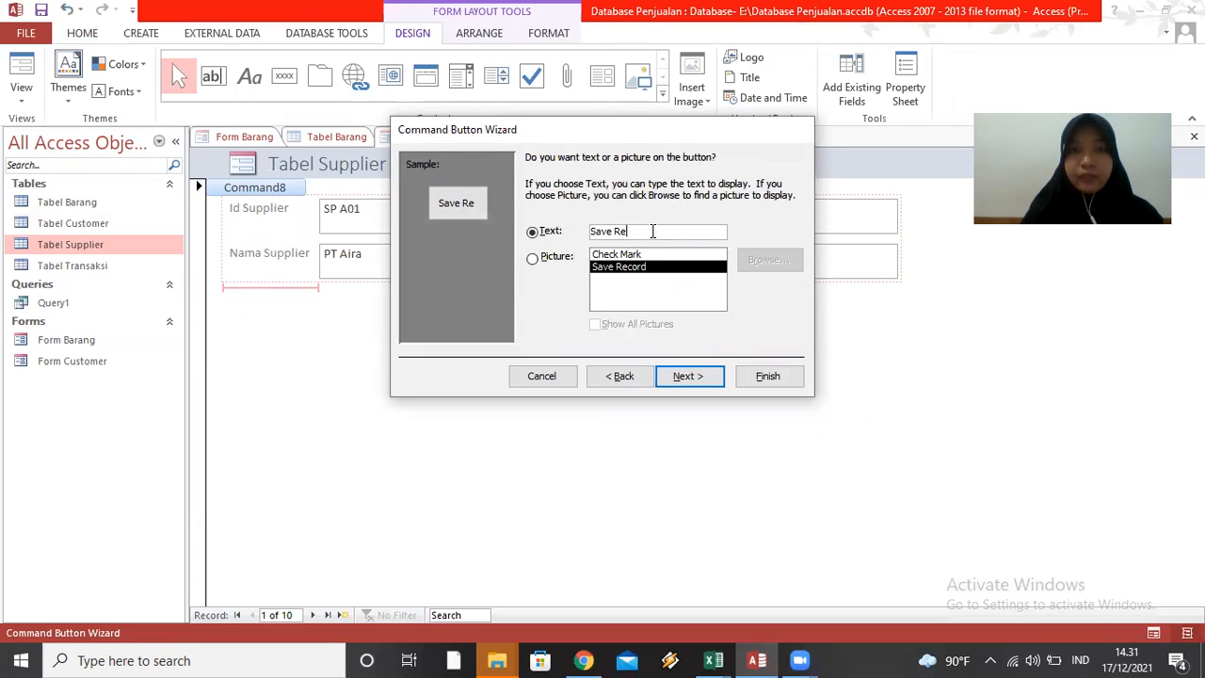
click(689, 379)
key(Caps_Lock)
text(S)
key(Caps_Lock)
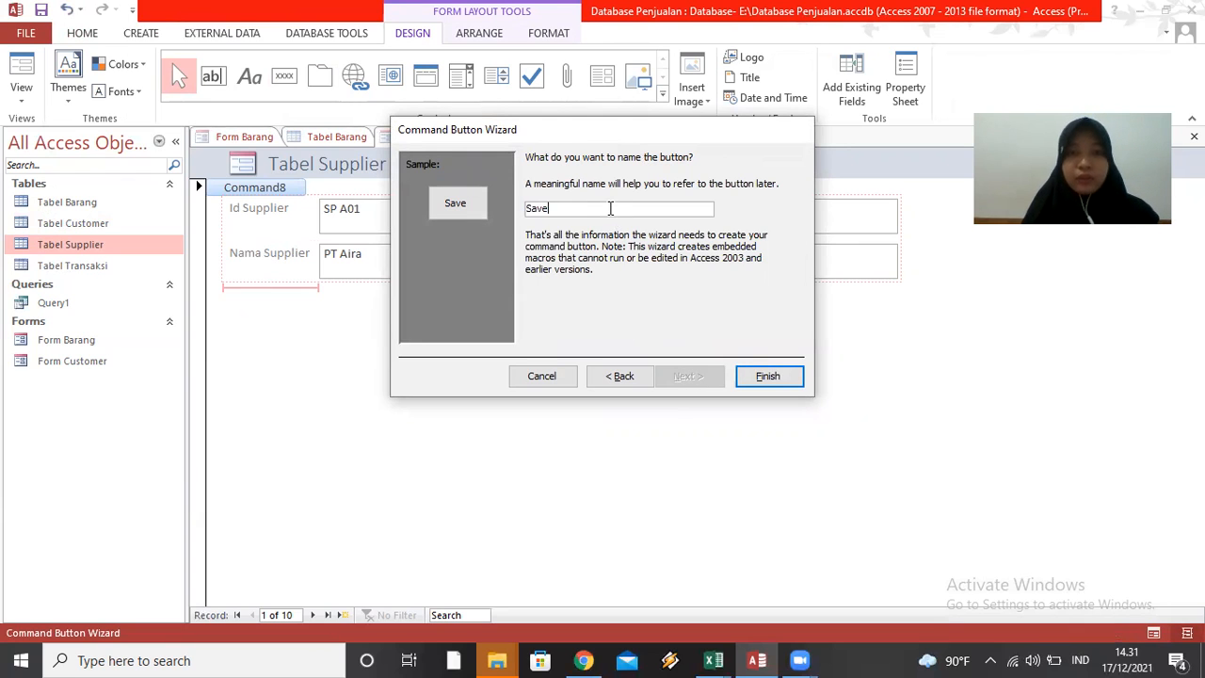
click(766, 377)
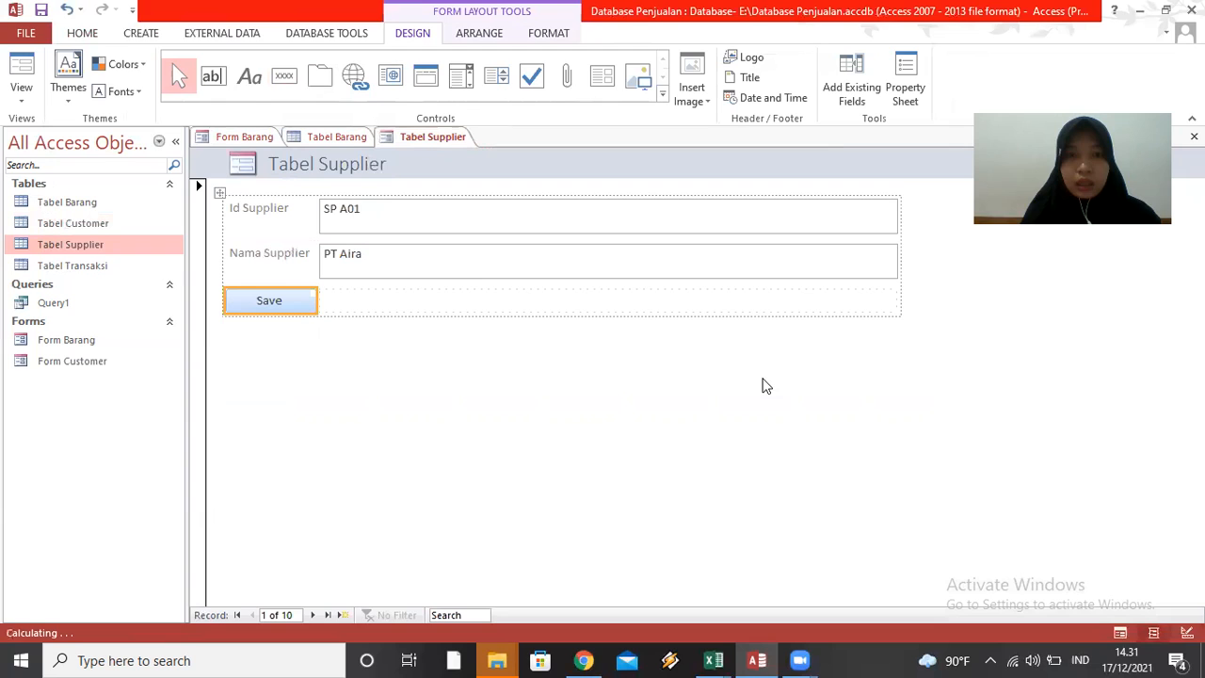
Place a second command button beside Save on the supplier form and assign it the Add New Record action from Record Operations.
click(286, 76)
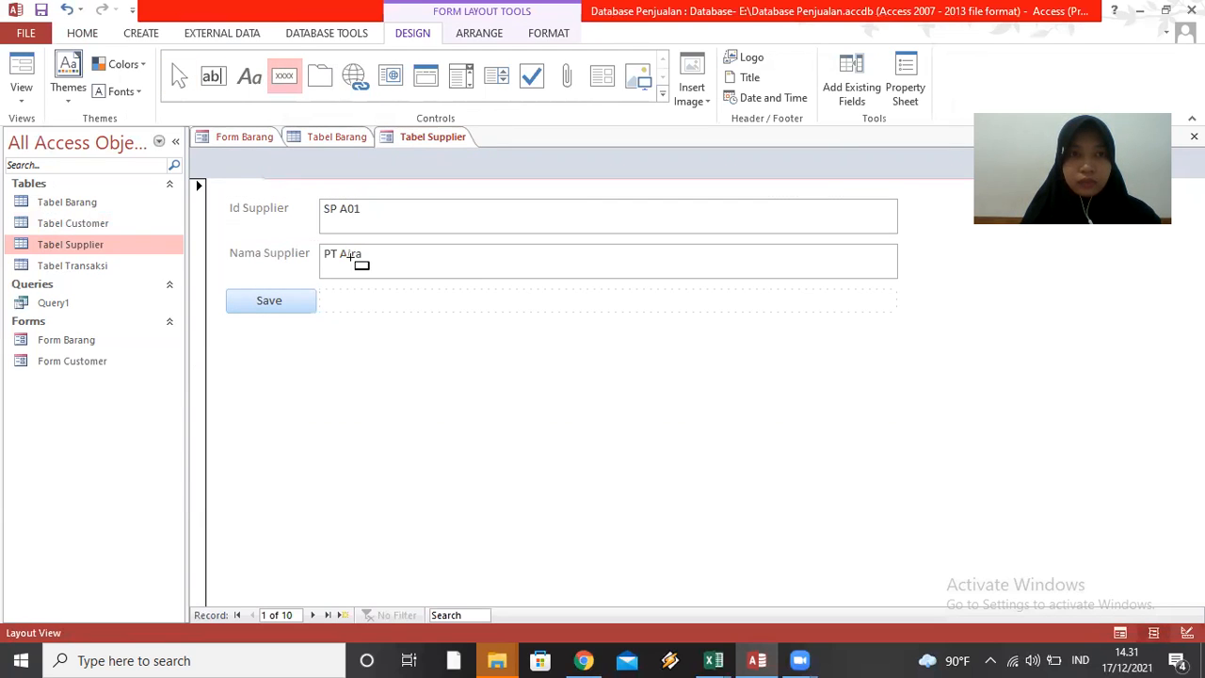
click(372, 302)
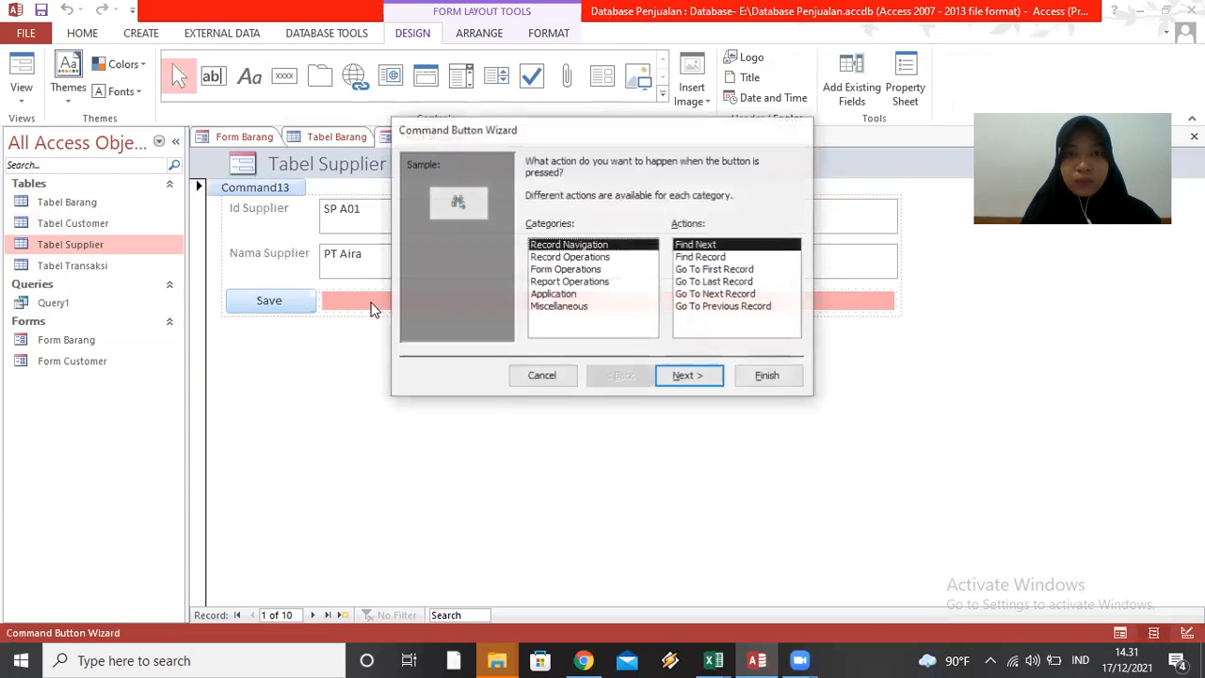
click(584, 258)
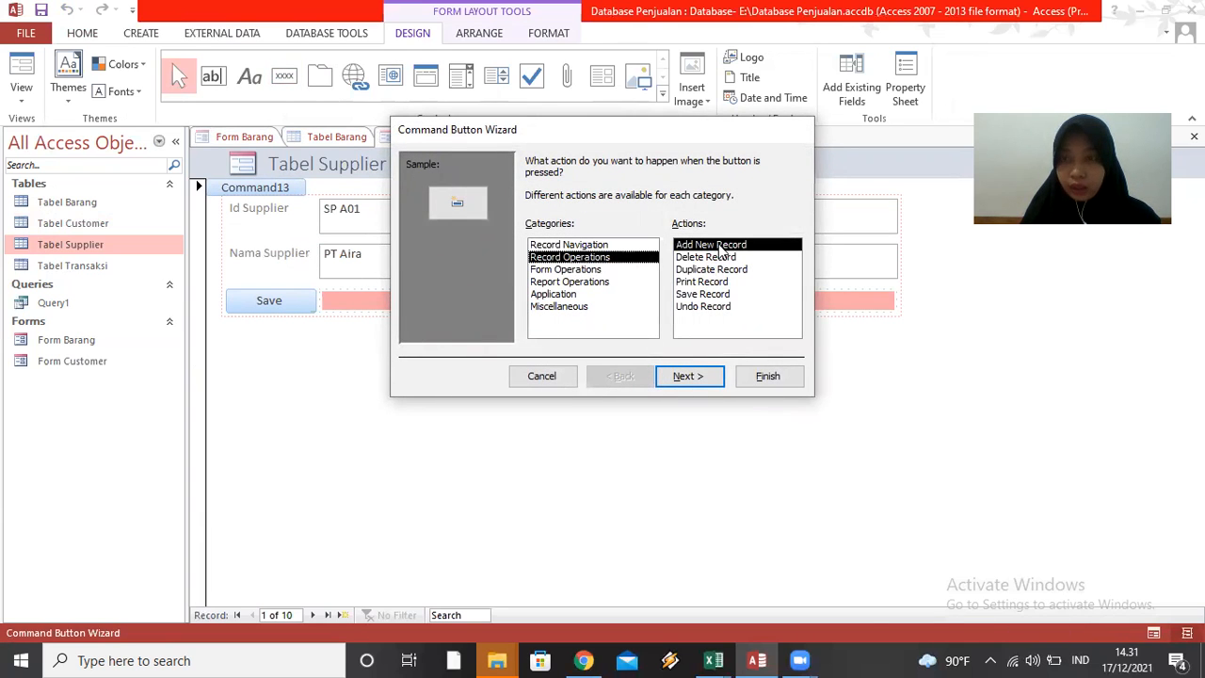
click(694, 377)
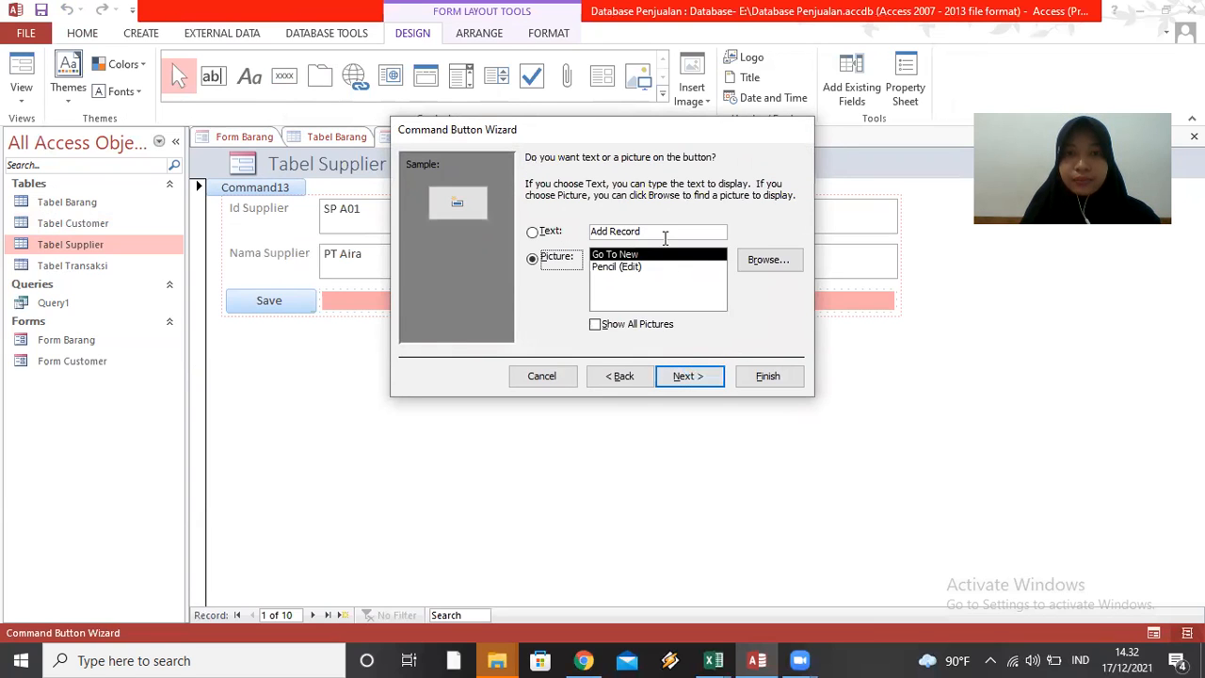
Caption the supplier form's second button with the text Add, name it Add and finish the wizard.
click(664, 233)
key(BackSpace)
key(BackSpace)
key(BackSpace)
key(BackSpace)
key(BackSpace)
key(BackSpace)
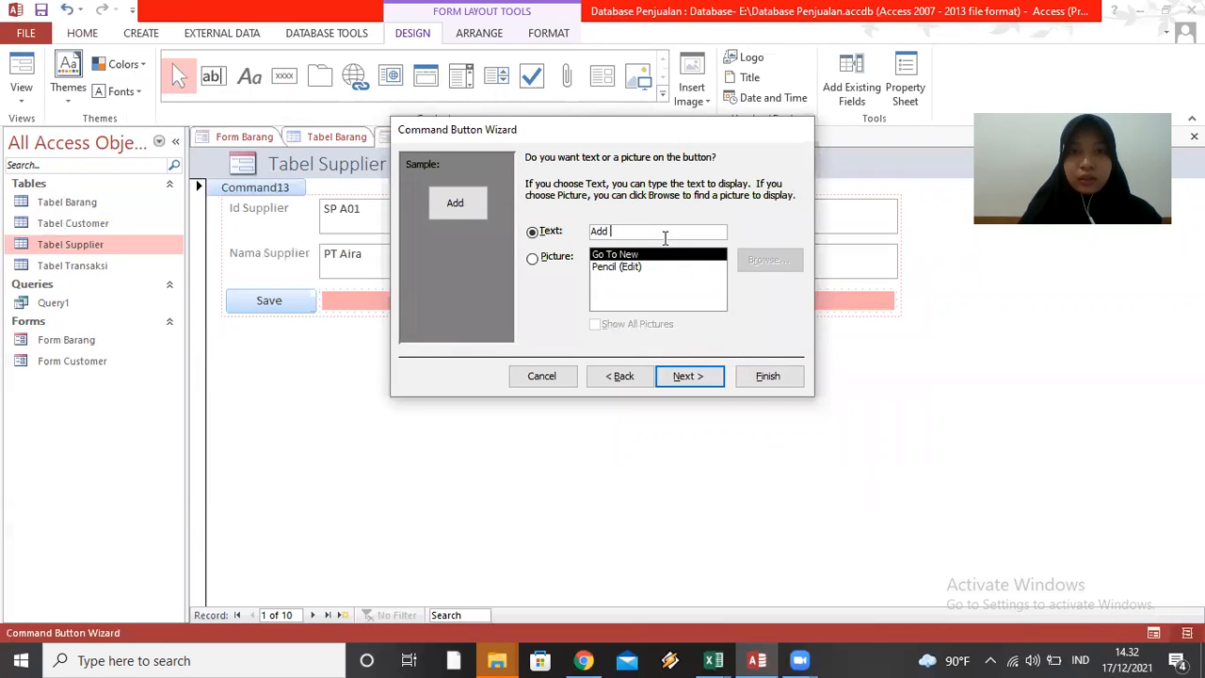
click(697, 376)
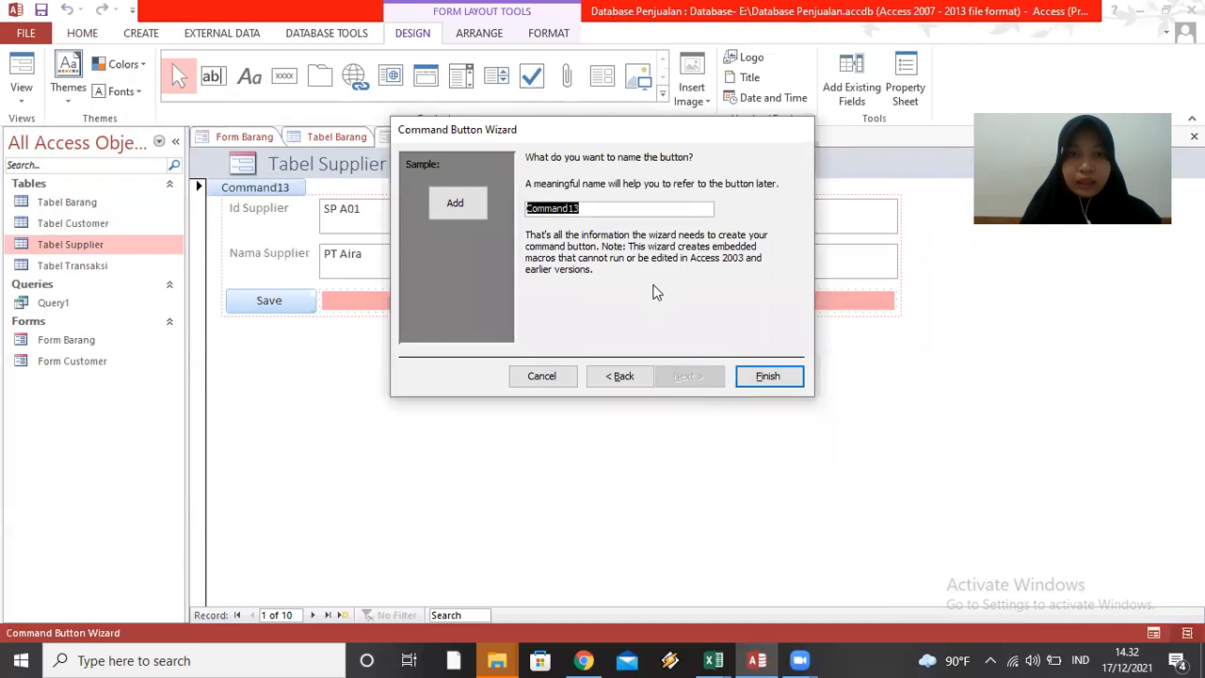
key(Caps_Lock)
text(A)
key(Caps_Lock)
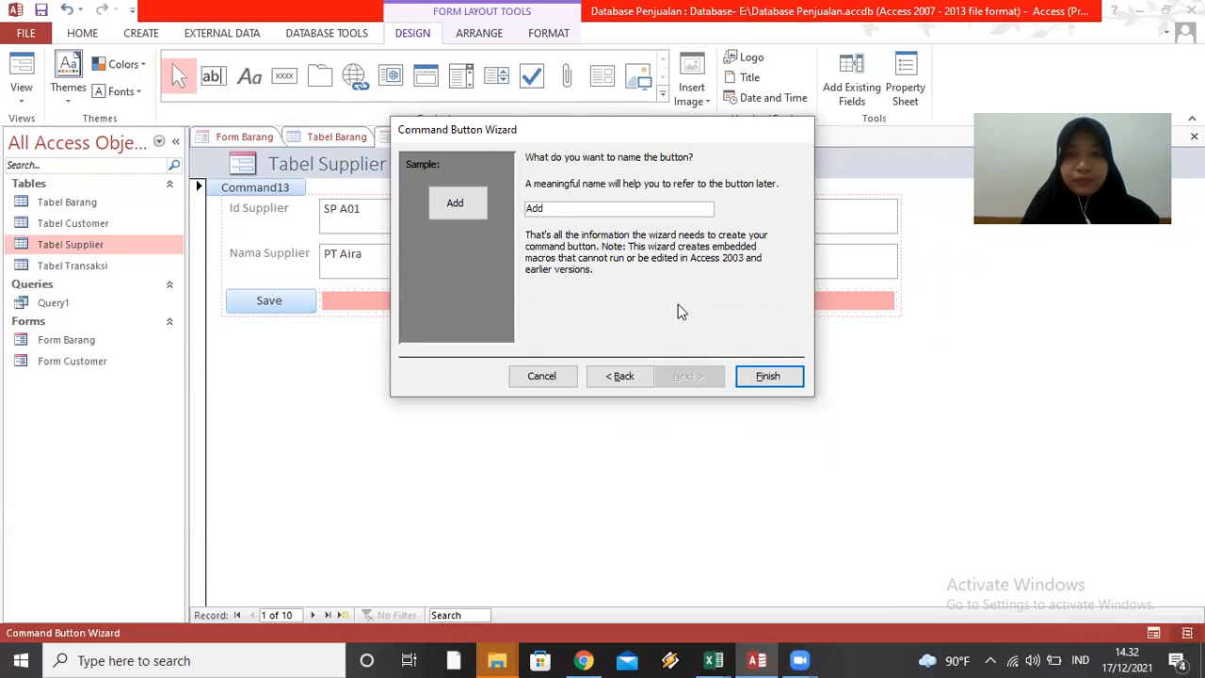
click(761, 376)
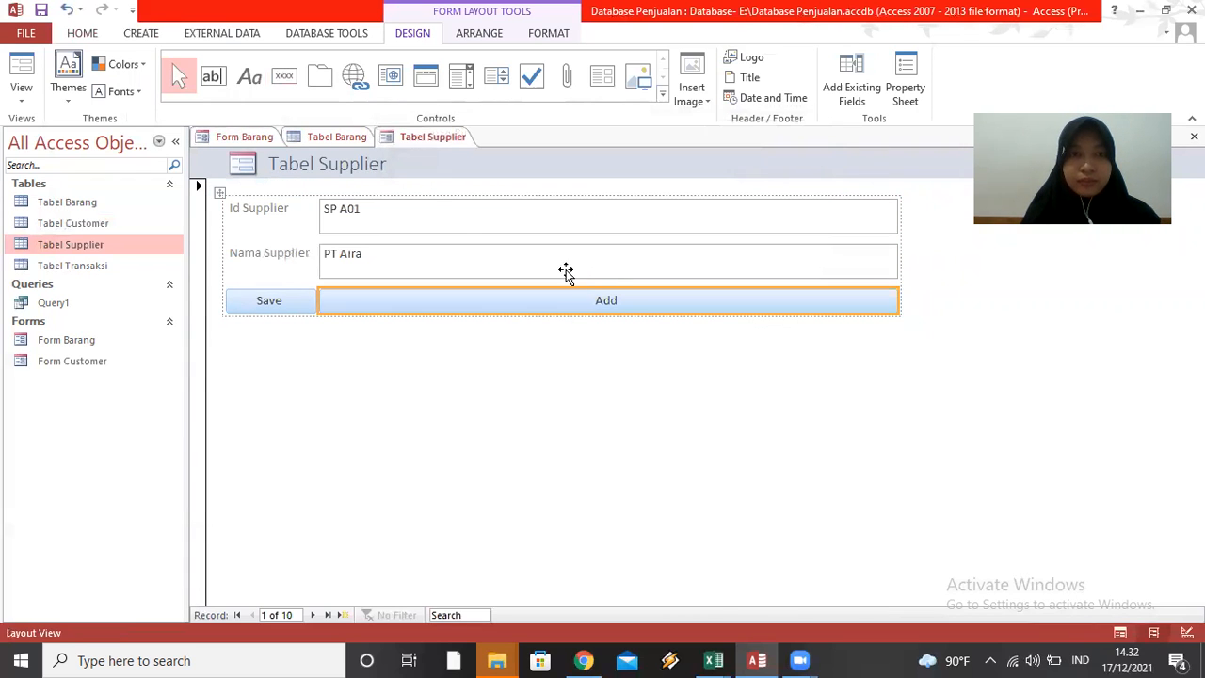
Switch the supplier form to Form View and add a record with Id Supplier SP A11 and Nama Supplier PT Anna Rahma.
click(25, 72)
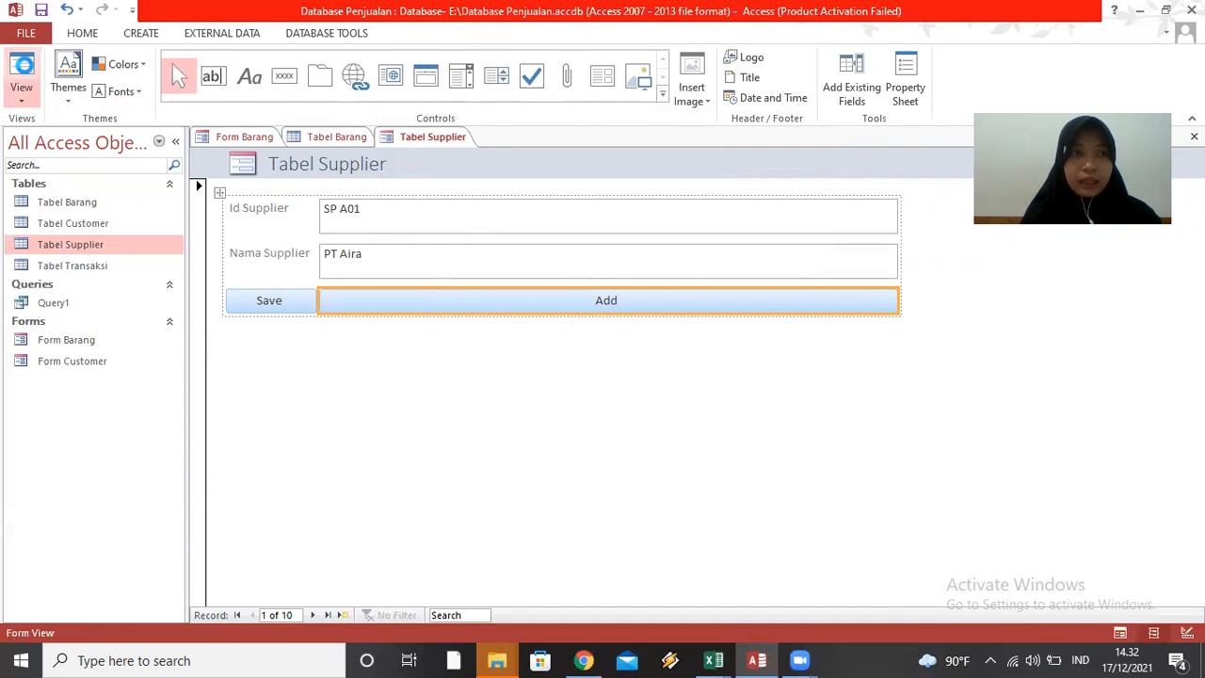
click(442, 308)
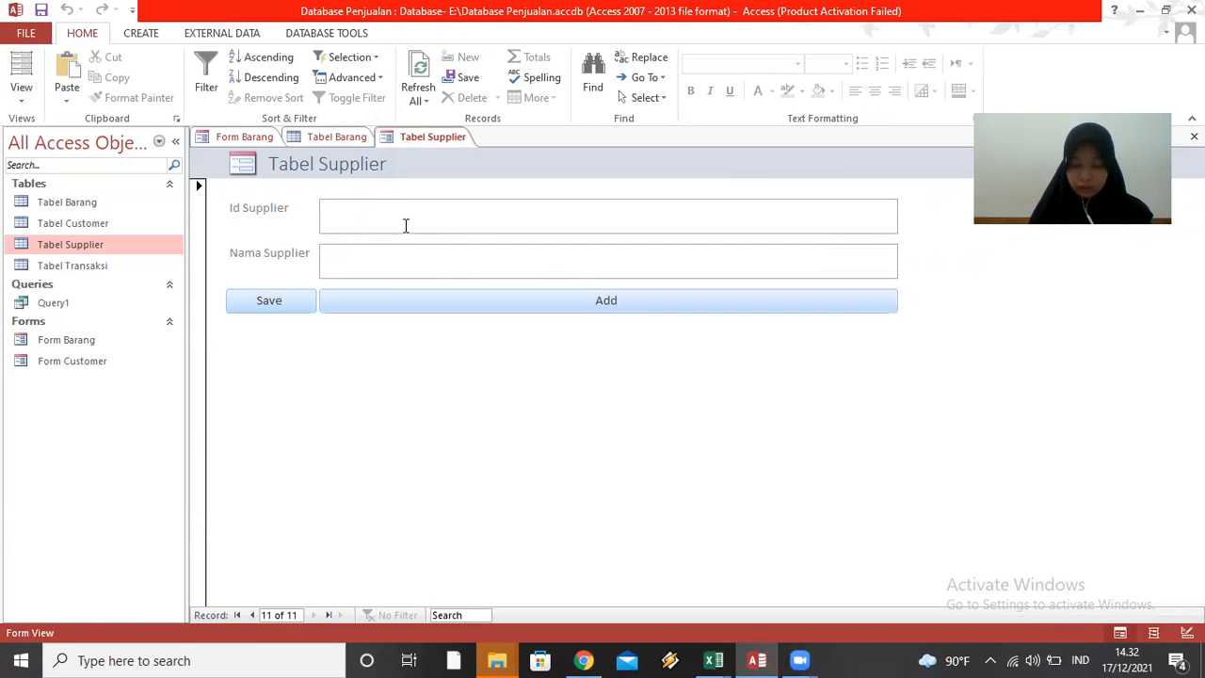
key(Caps_Lock)
text(SP A11)
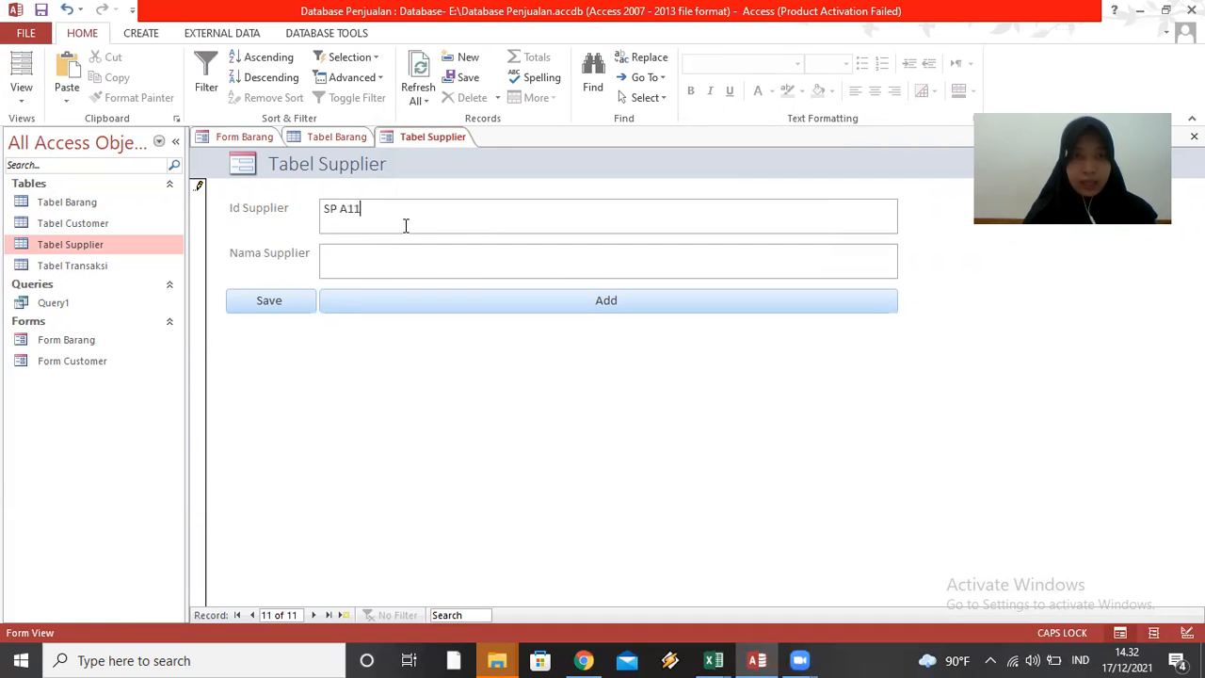
text(PT Anna Rah)
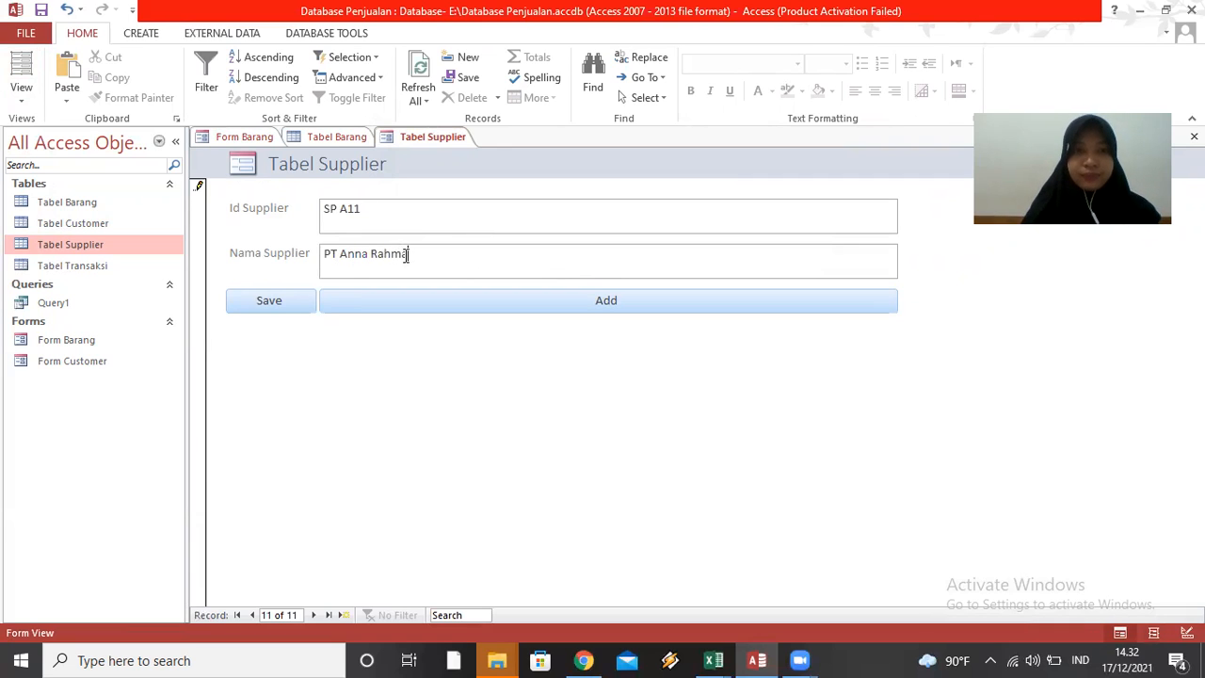
text(ma)
click(417, 292)
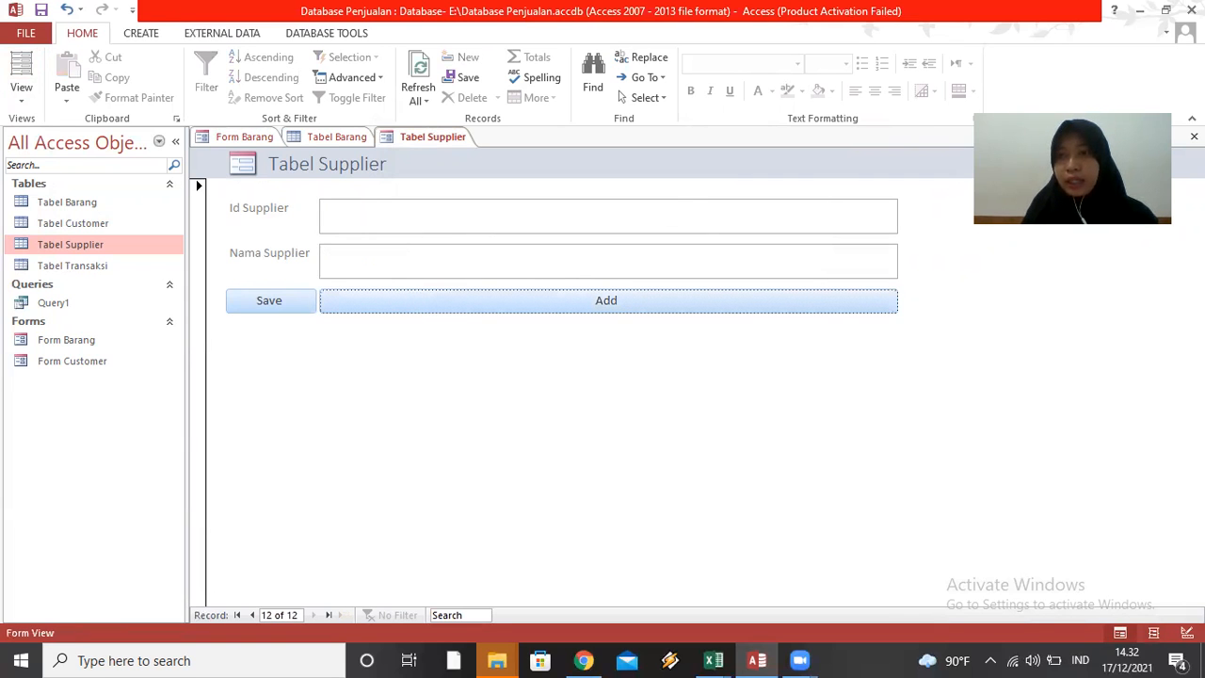
Close the supplier form and save it under the name Form Supplier.
click(1194, 136)
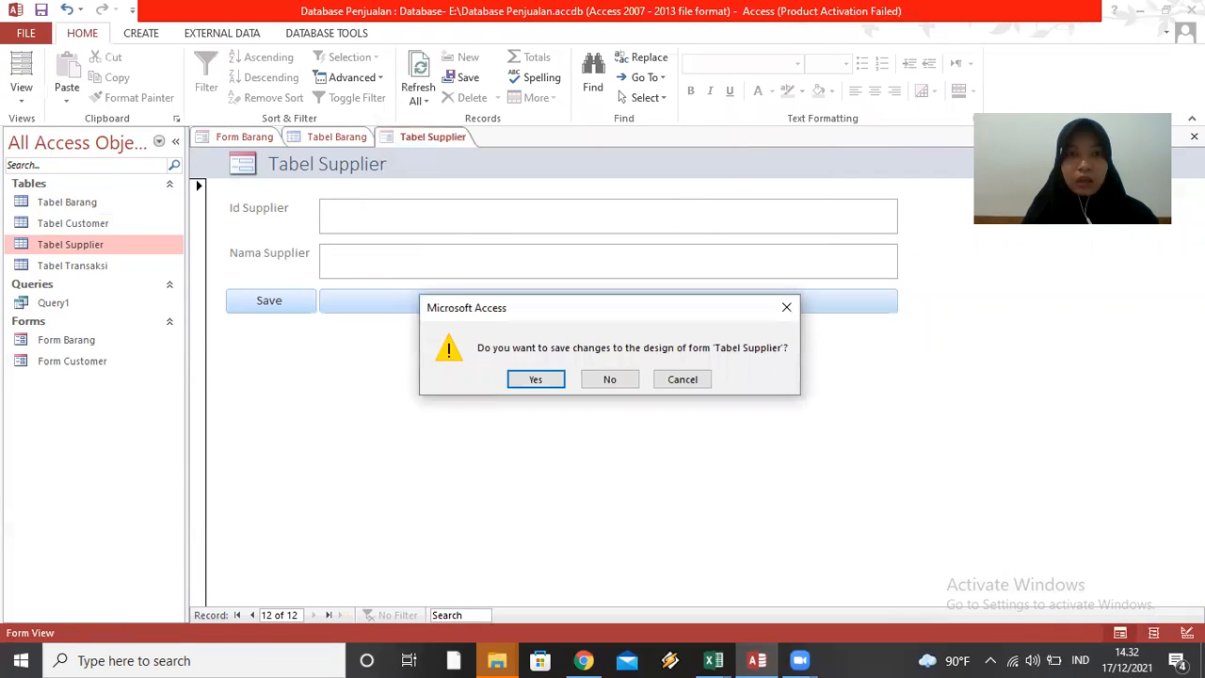
click(546, 382)
text(Form)
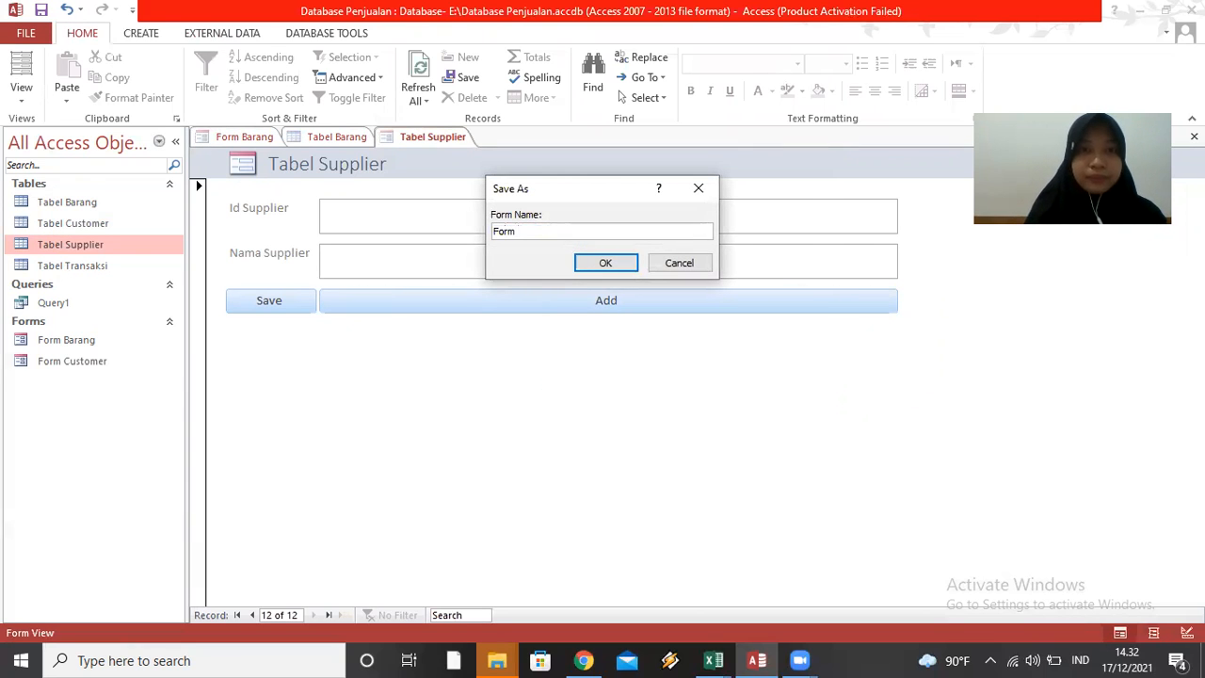
text( Supplier)
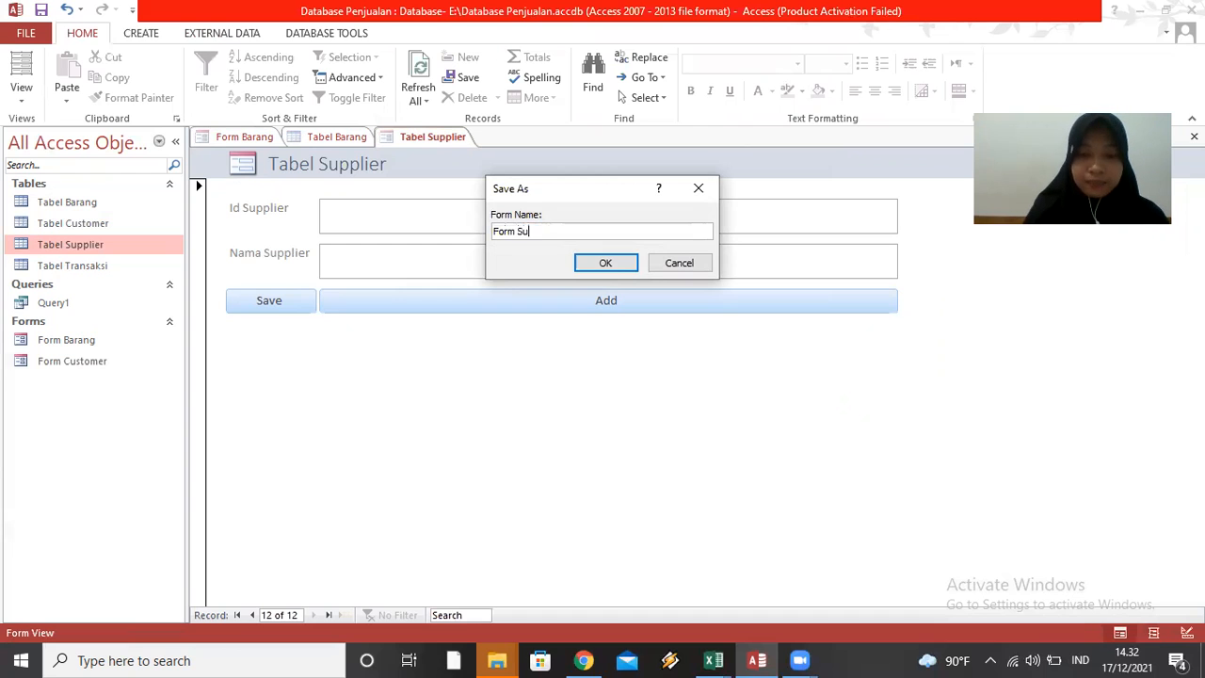
click(610, 264)
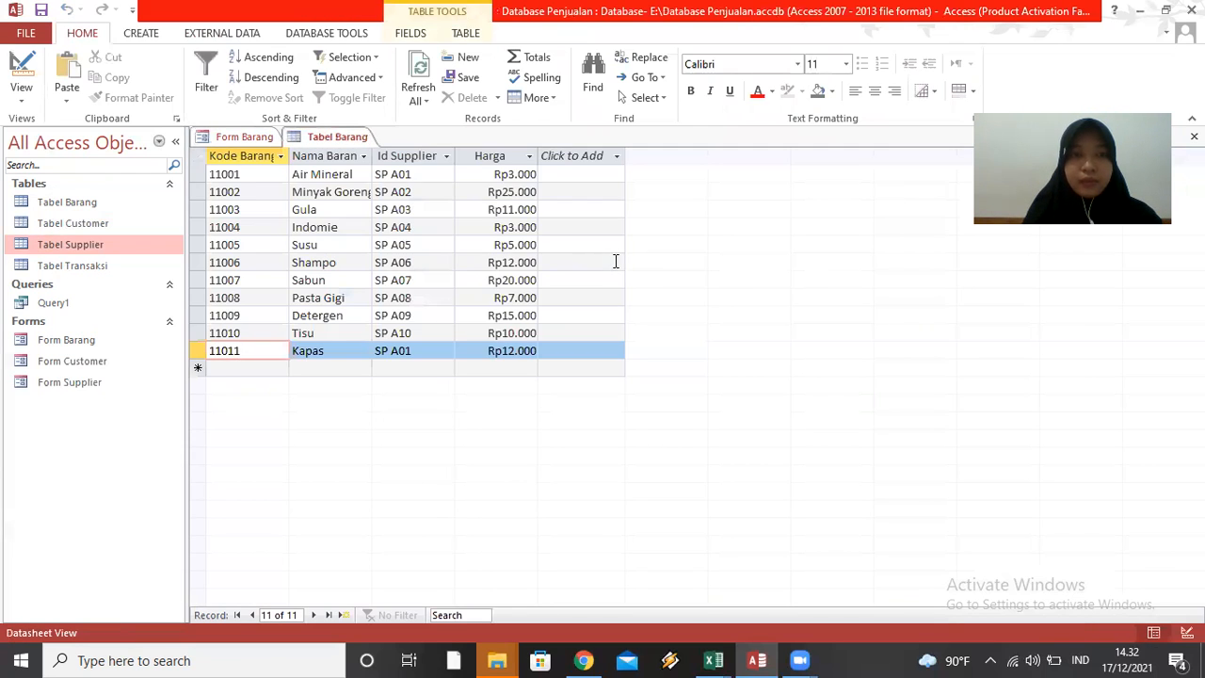
Create a form based on Tabel Transaksi.
click(133, 270)
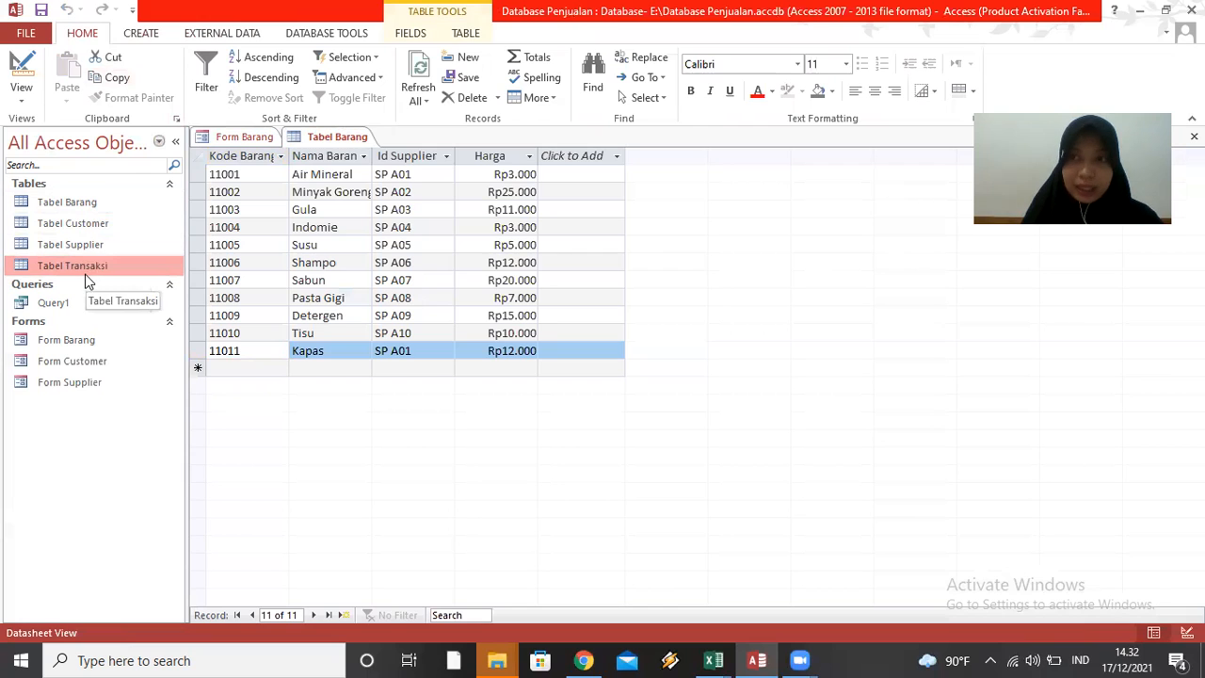
click(143, 33)
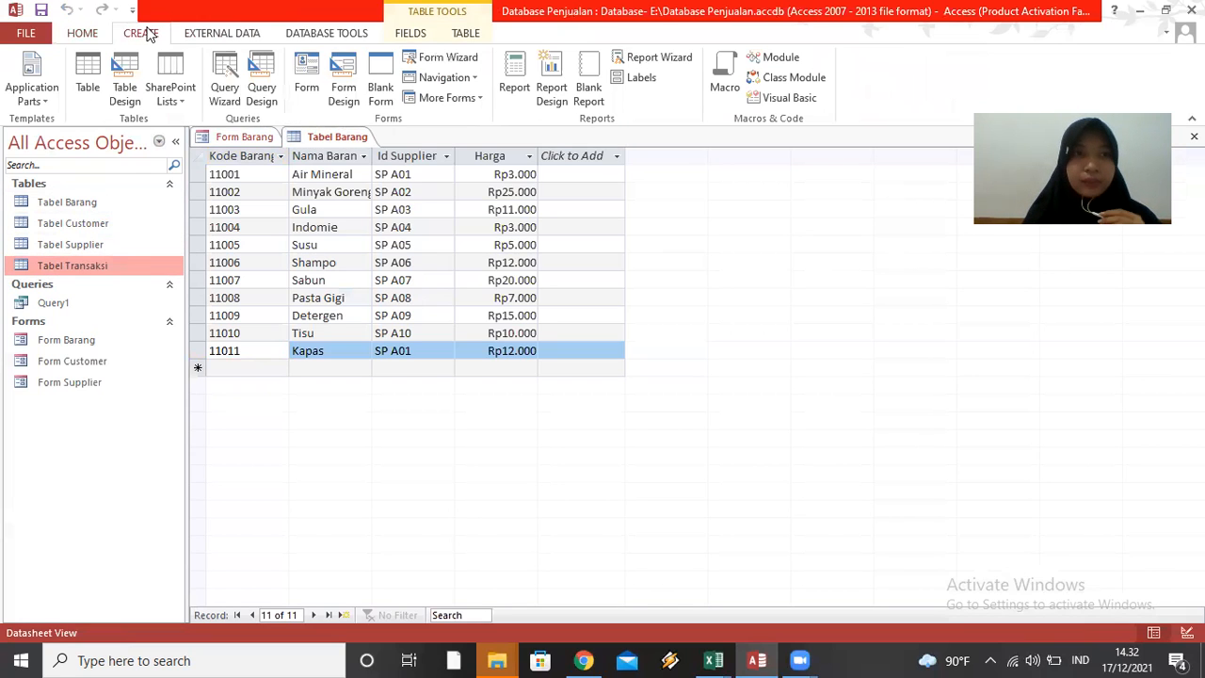
click(321, 79)
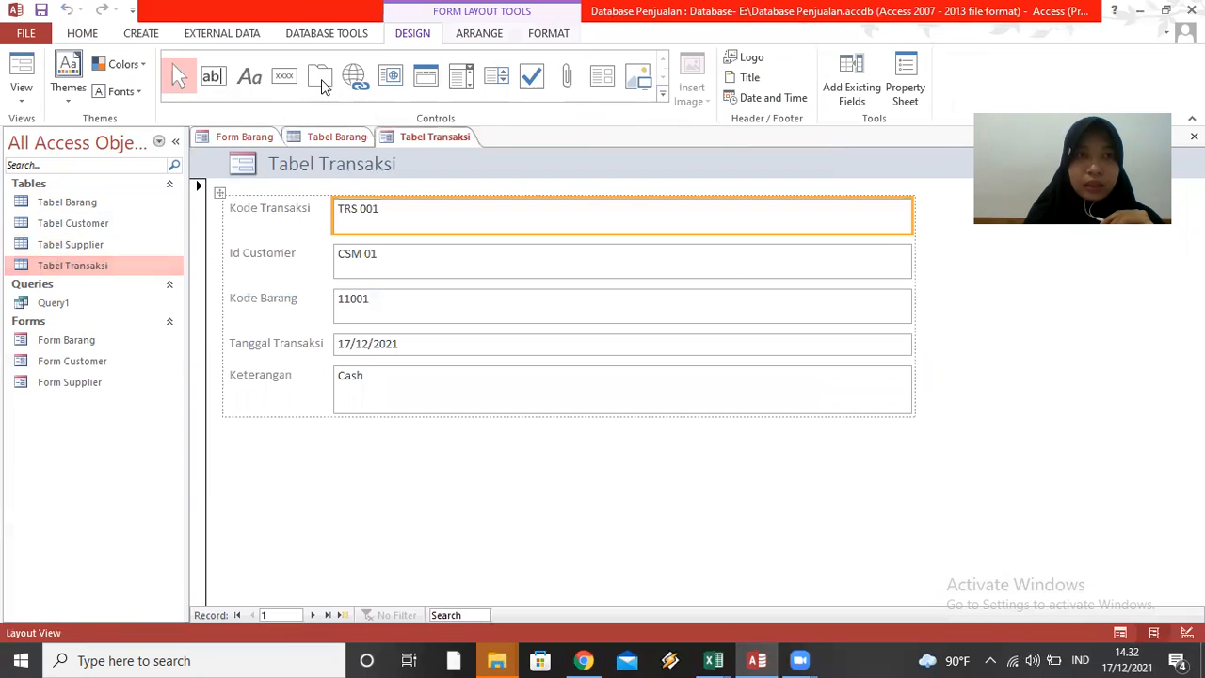
Place a command button below the Keterangan field and assign it the Save Record action from Record Operations.
click(284, 75)
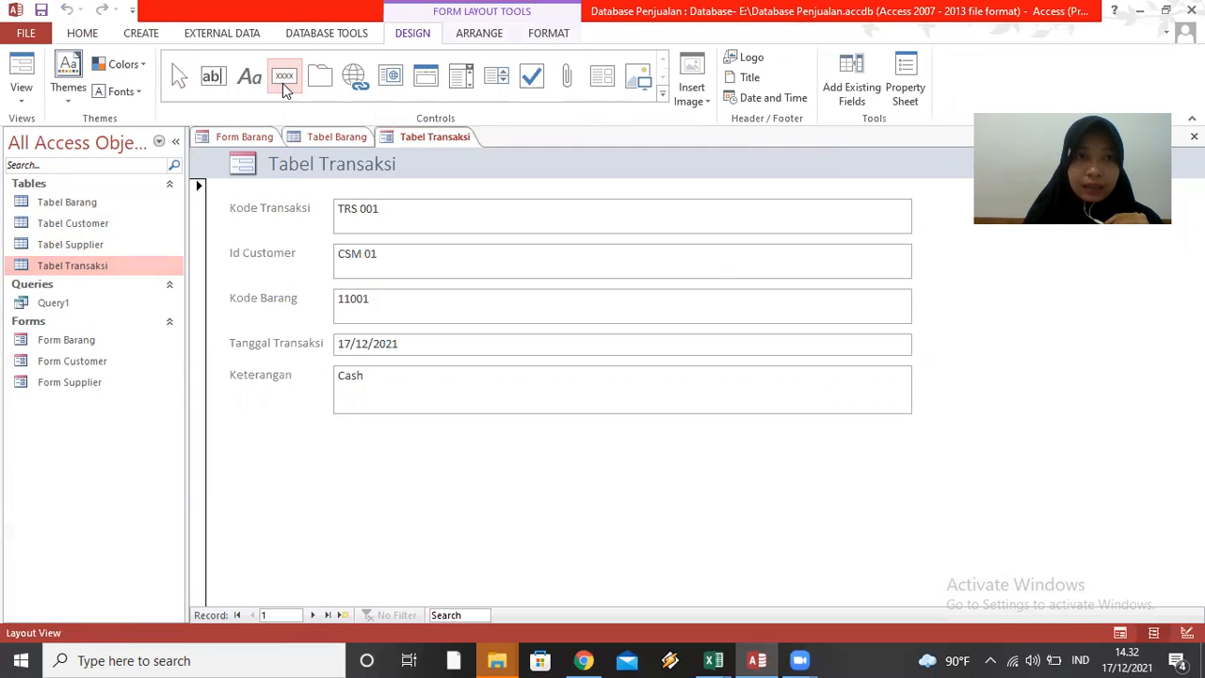
click(262, 433)
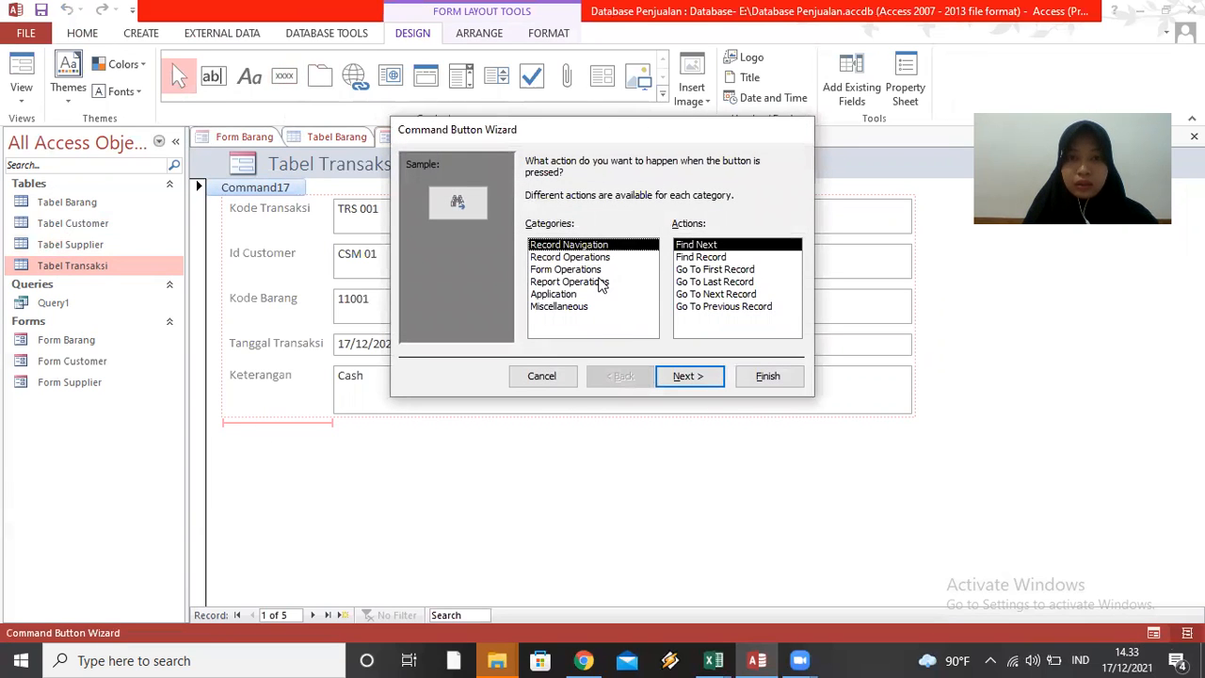
click(603, 282)
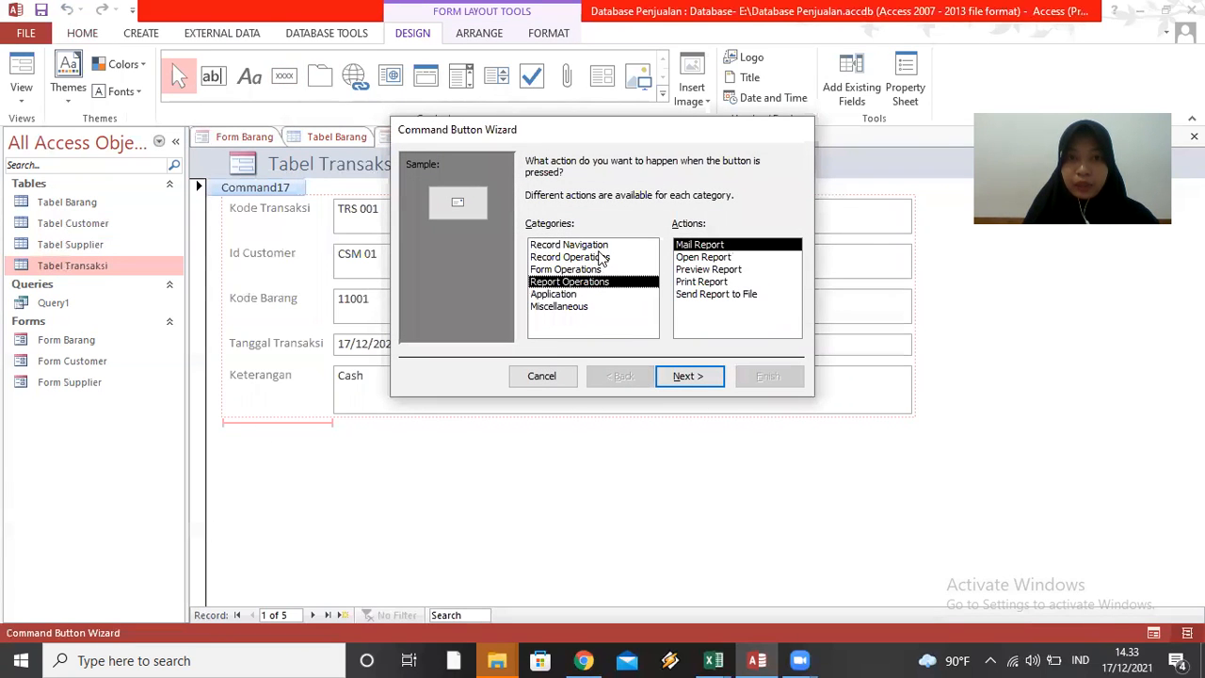
click(601, 258)
click(715, 282)
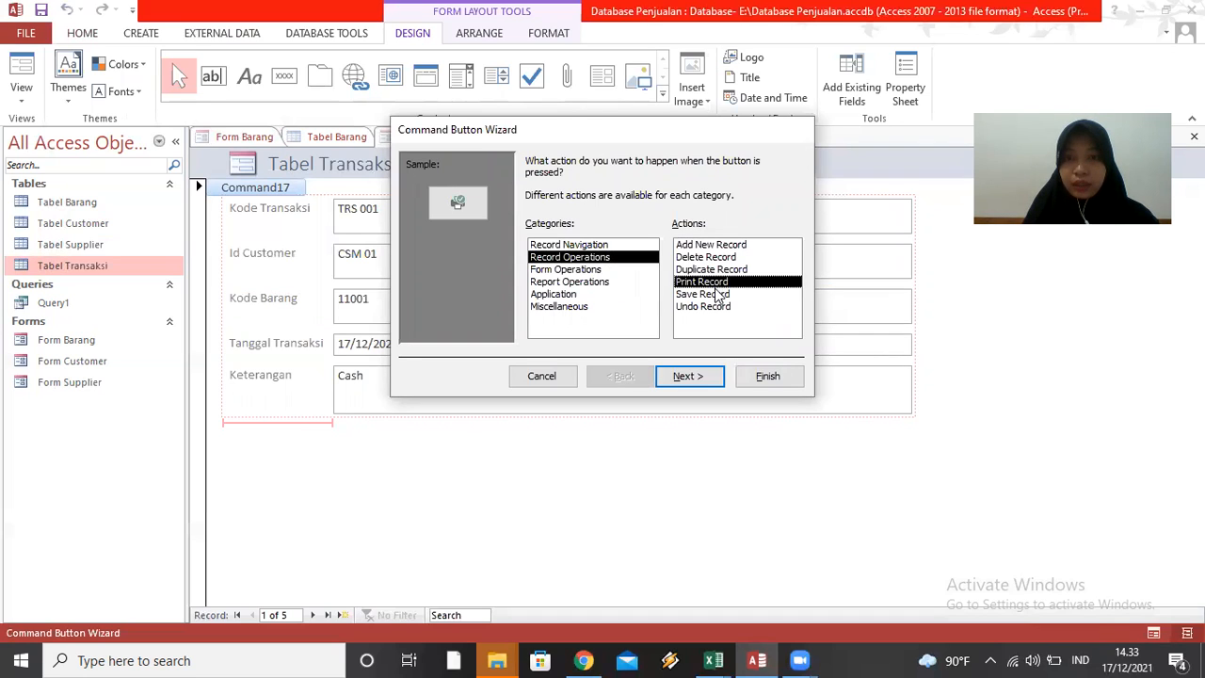
click(718, 295)
click(687, 376)
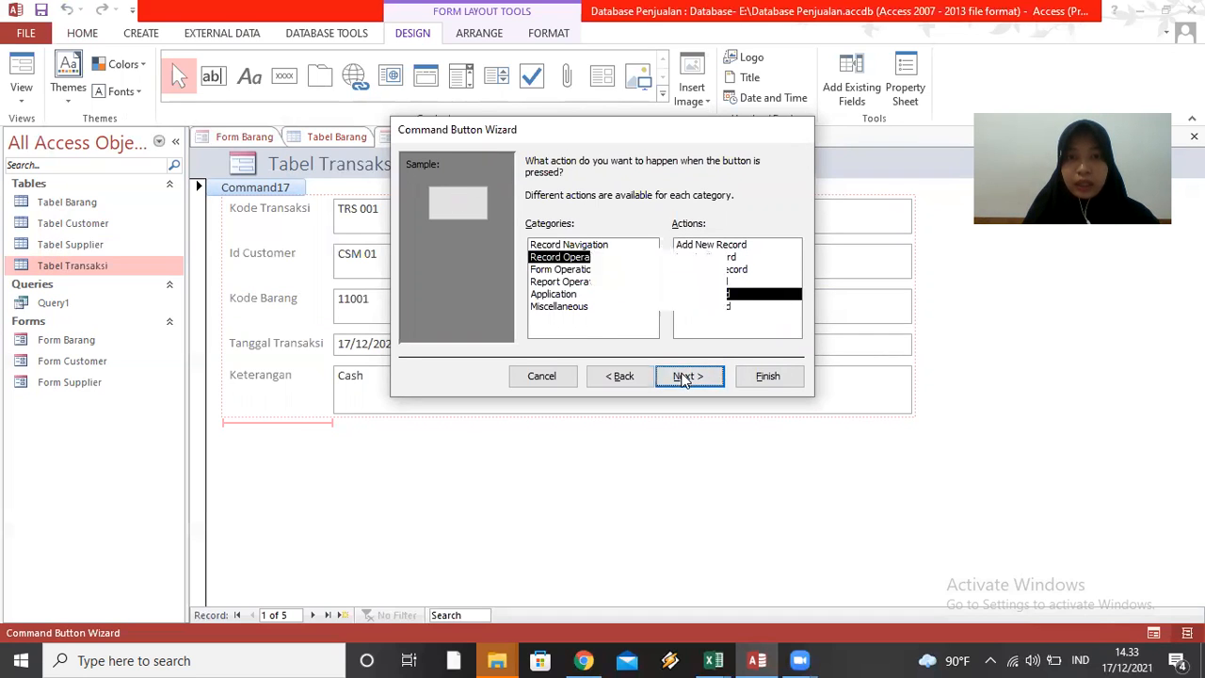
Caption the transaction form's button with the text Save, name it Save and finish the wizard.
click(648, 231)
key(BackSpace)
key(BackSpace)
key(BackSpace)
key(BackSpace)
key(BackSpace)
key(BackSpace)
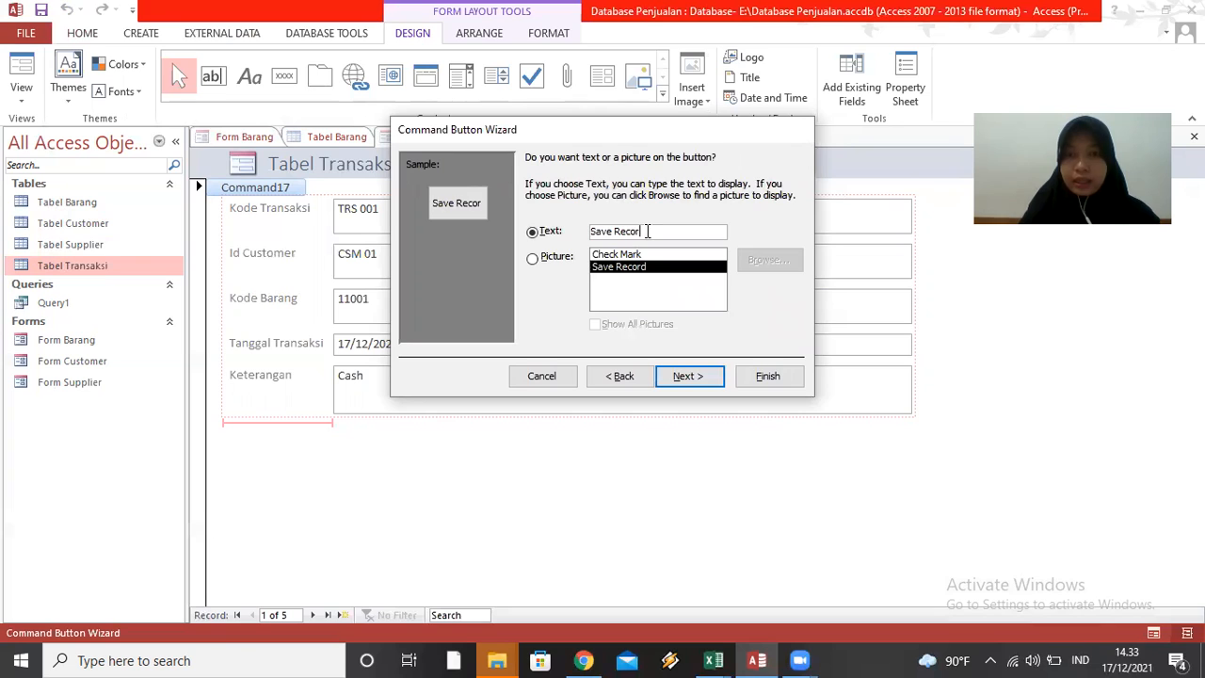
click(692, 378)
text(Save)
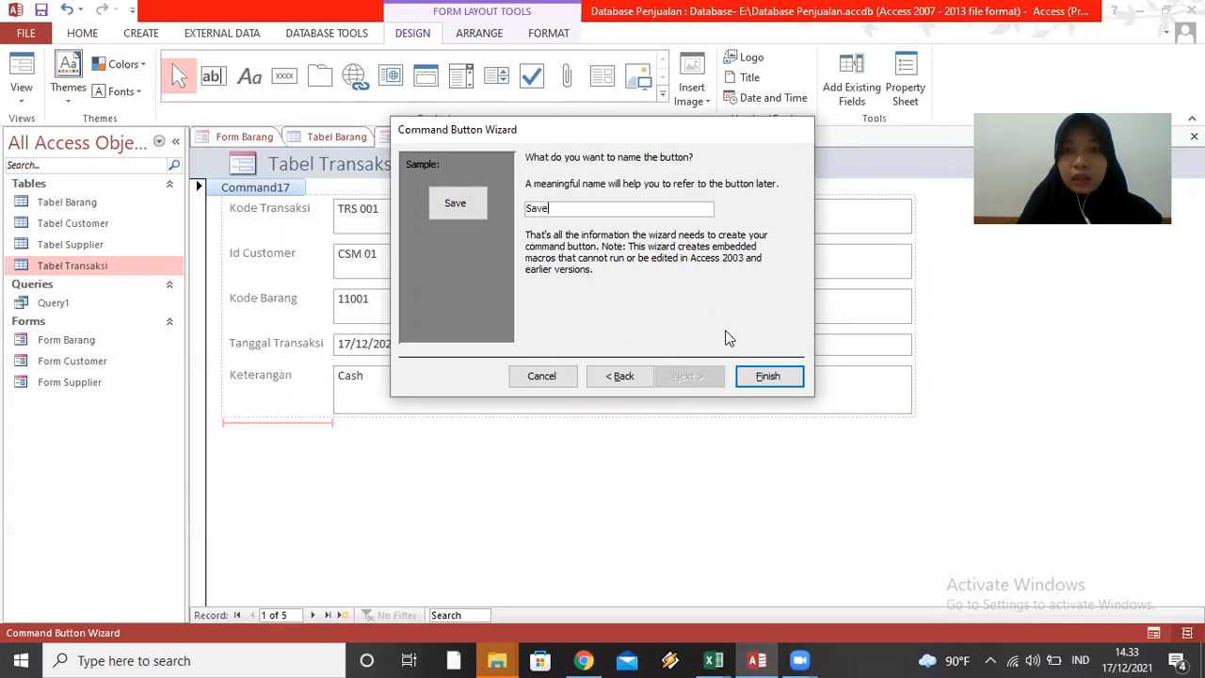
click(778, 378)
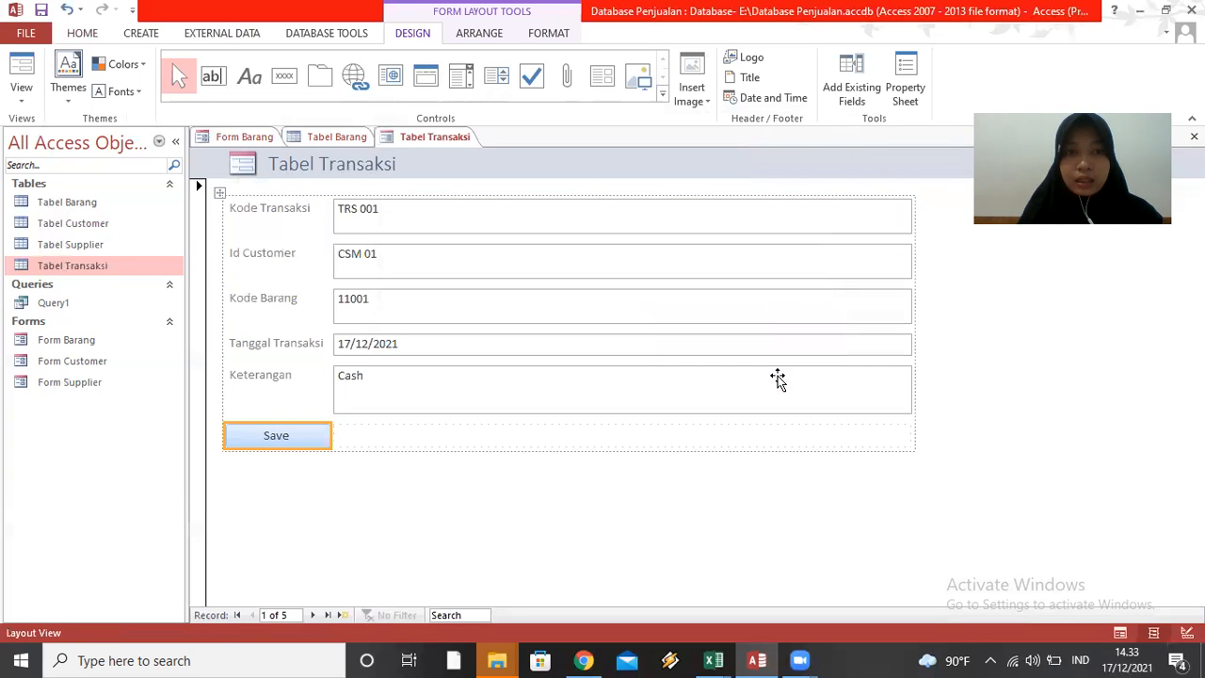
Place a second command button beside Save on the transaction form and assign it the Add New Record action from Record Operations.
click(289, 80)
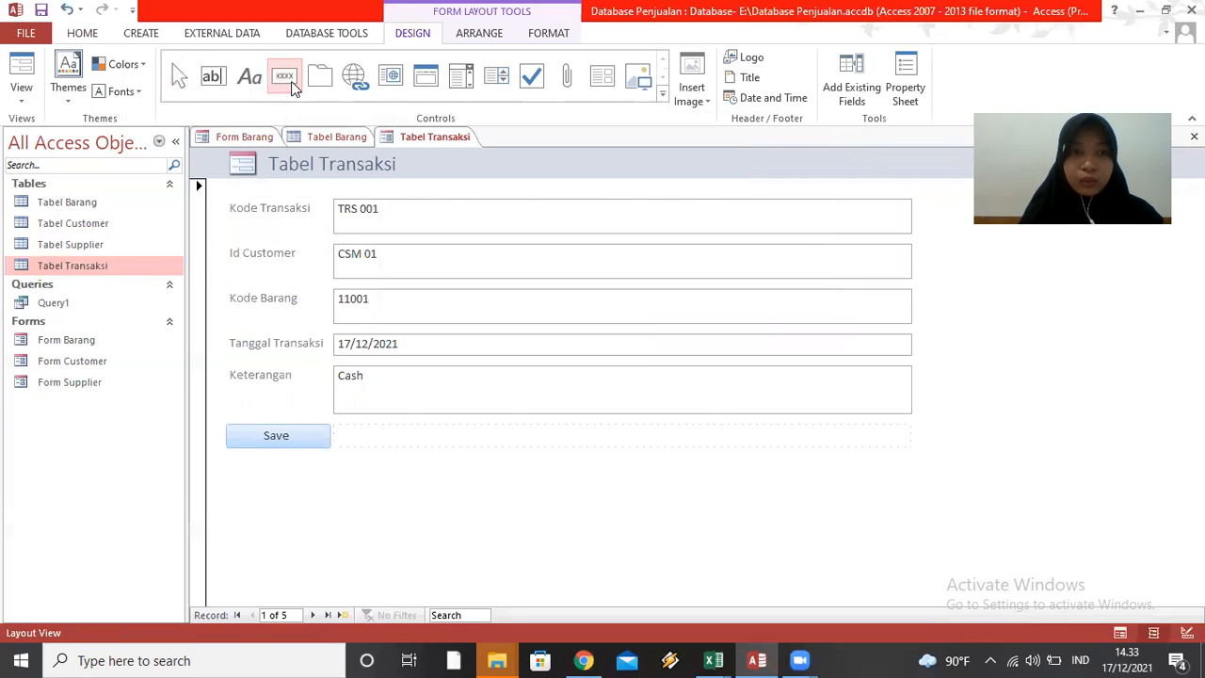
click(449, 440)
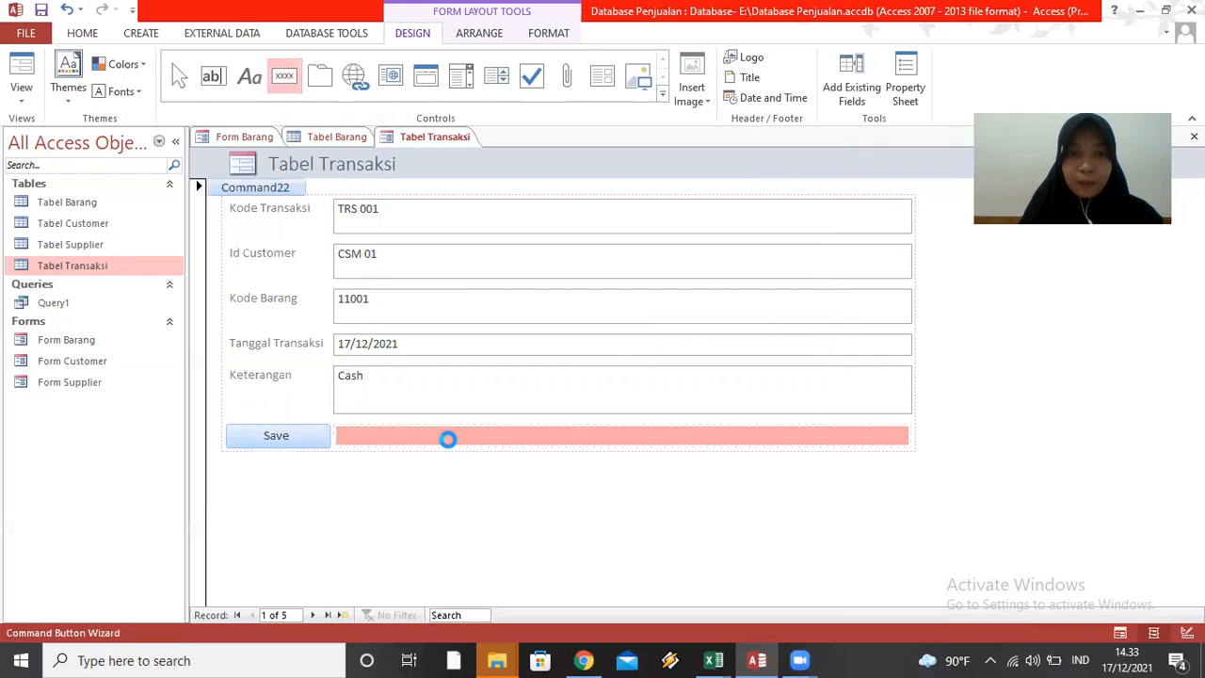
click(614, 258)
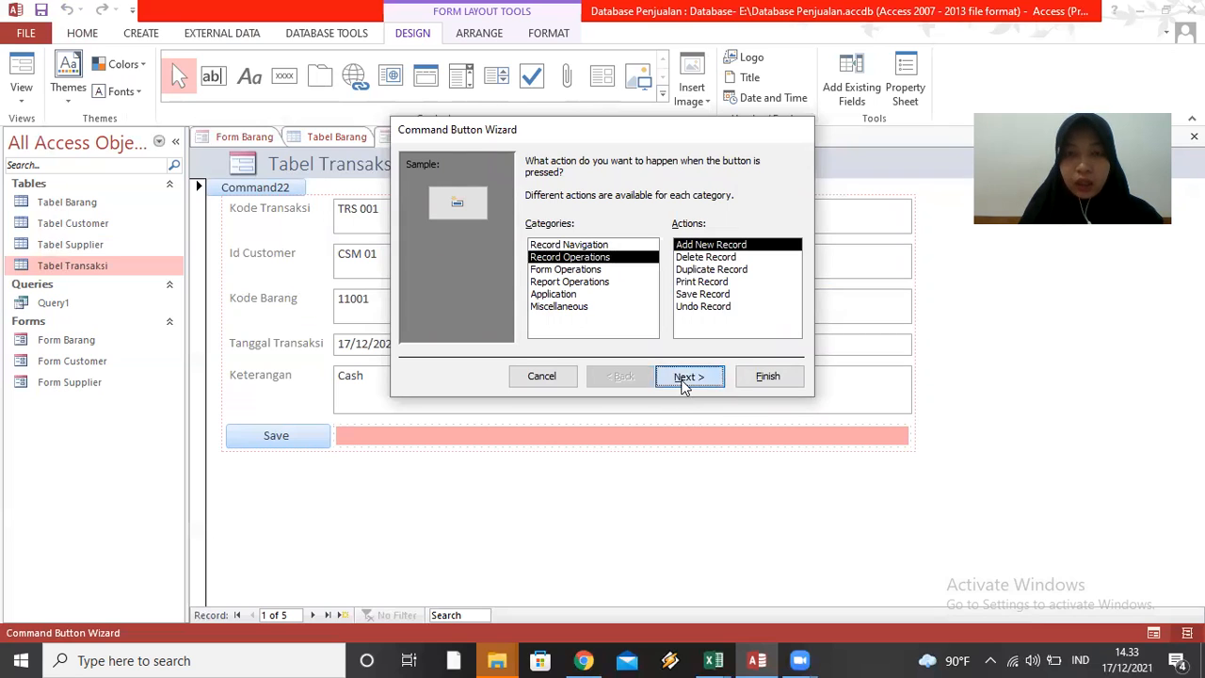
click(686, 379)
Caption the transaction form's second button with the text Add, name it Add and finish the wizard.
click(655, 232)
key(BackSpace)
key(BackSpace)
key(BackSpace)
key(BackSpace)
key(BackSpace)
key(BackSpace)
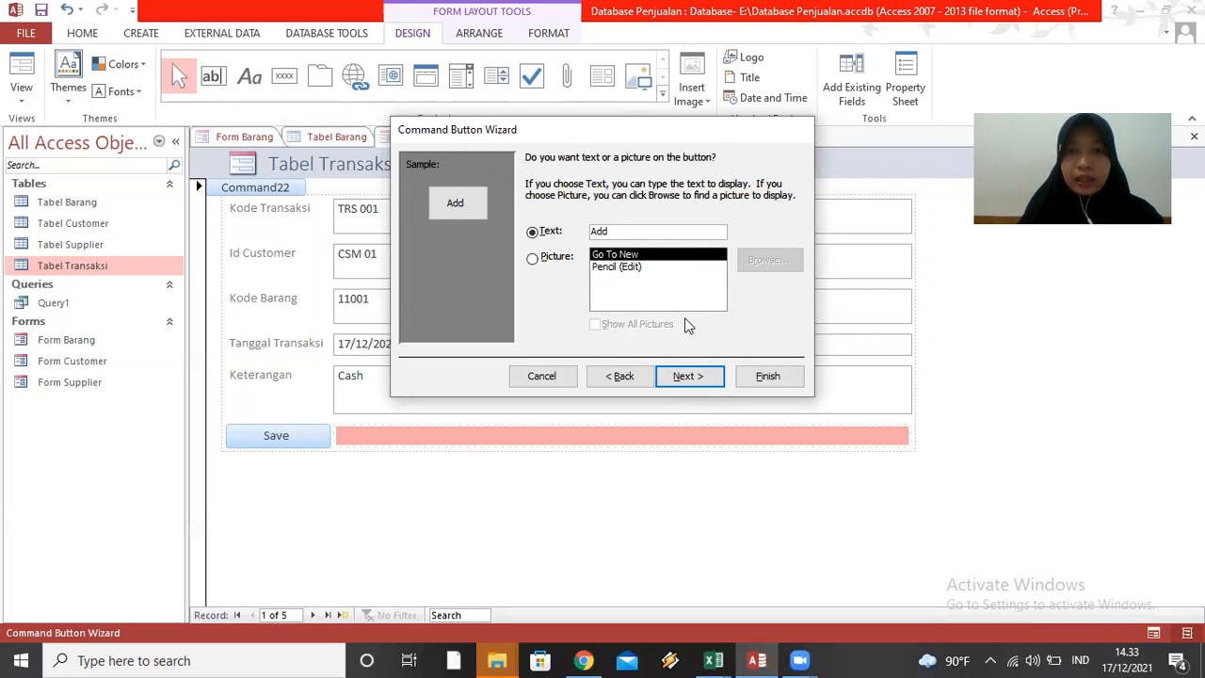
click(692, 376)
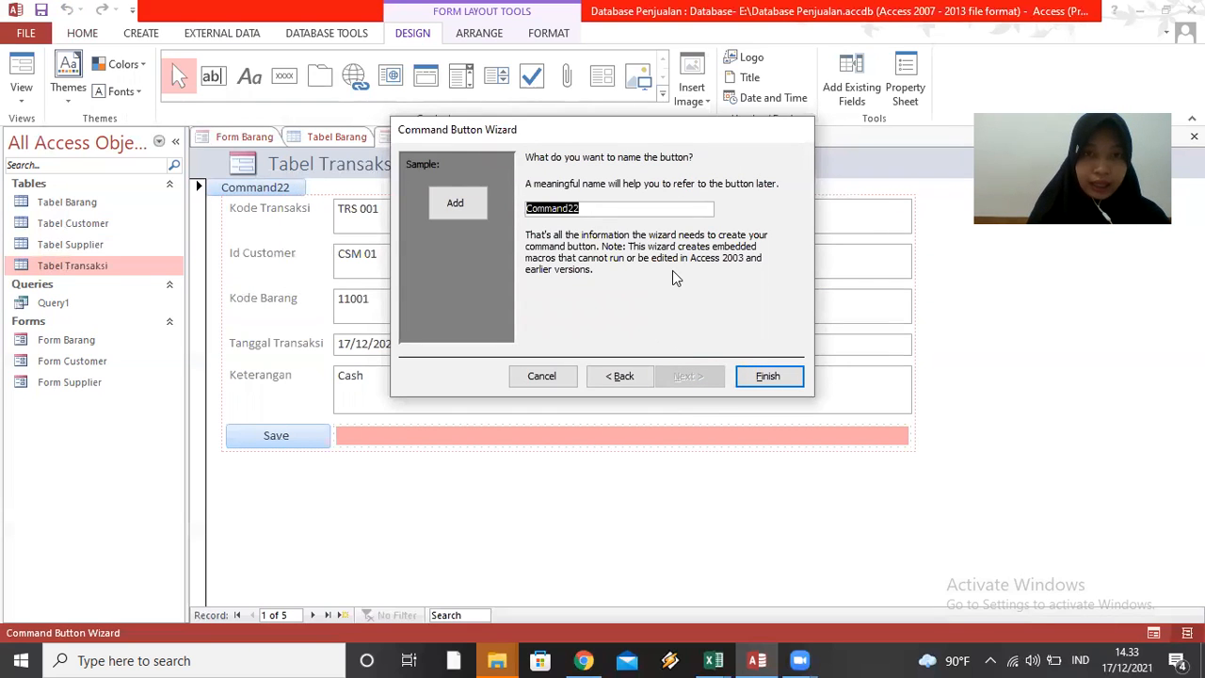
key(Caps_Lock)
text(A)
key(Caps_Lock)
text(dd)
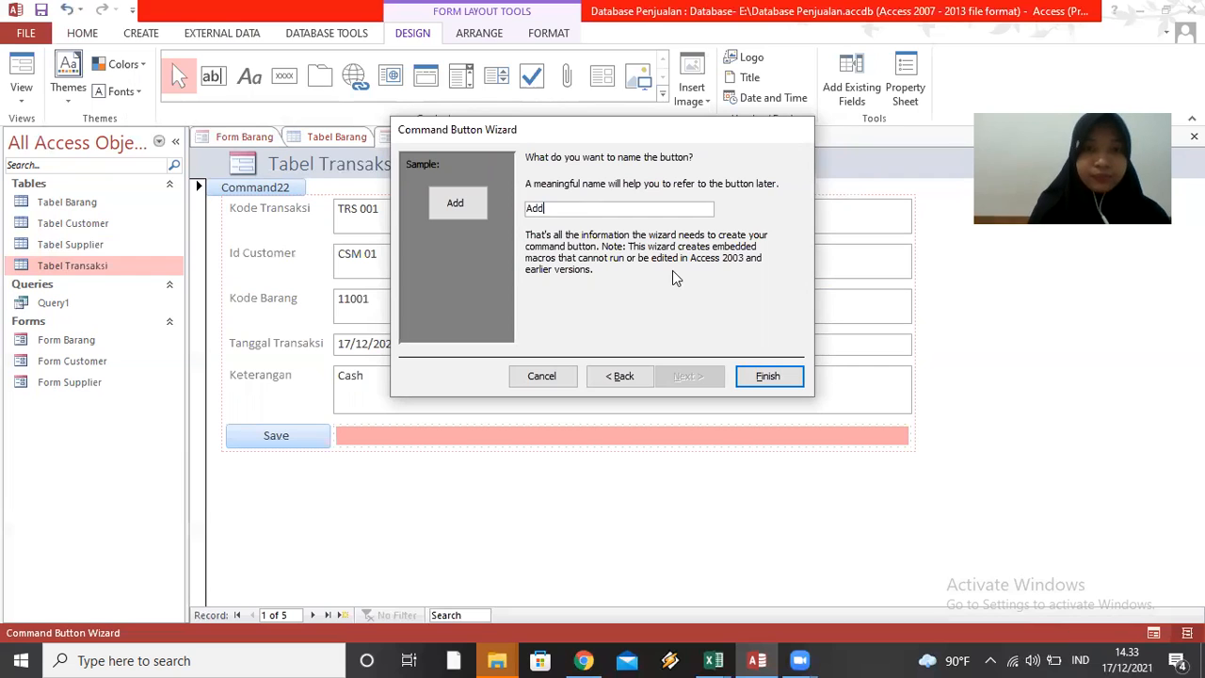
click(765, 378)
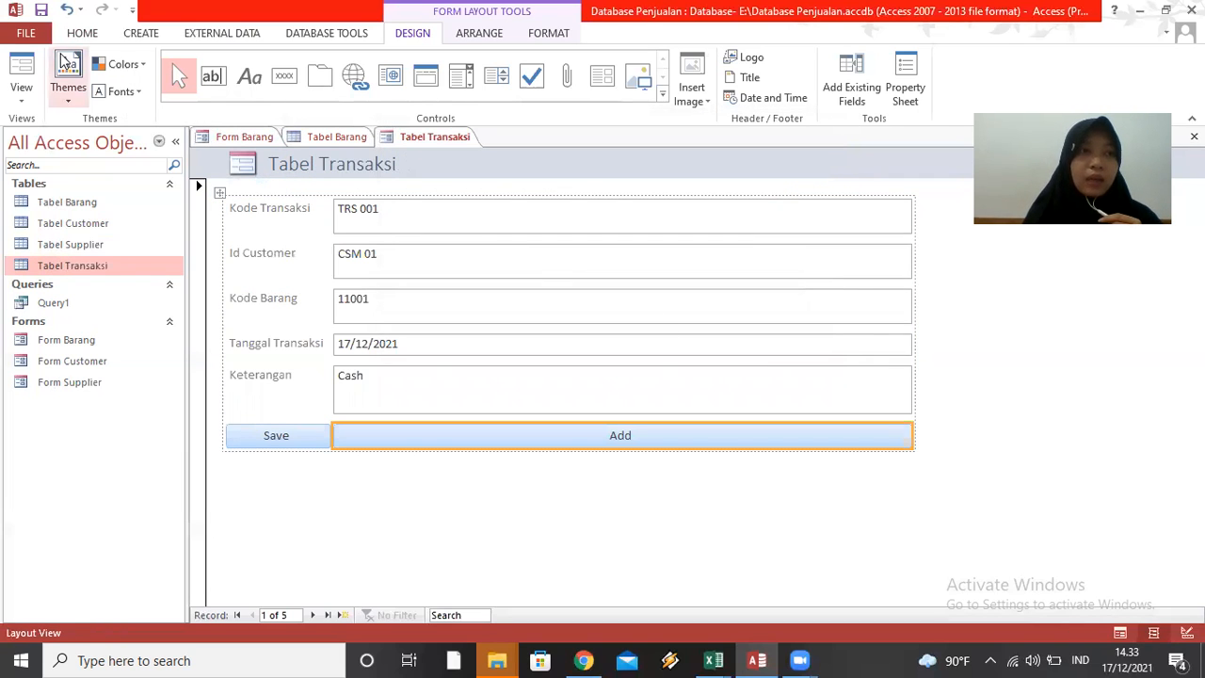
In Form view, start a new record on the transaction form and fill in its transaction code and customer ID.
click(21, 74)
click(506, 446)
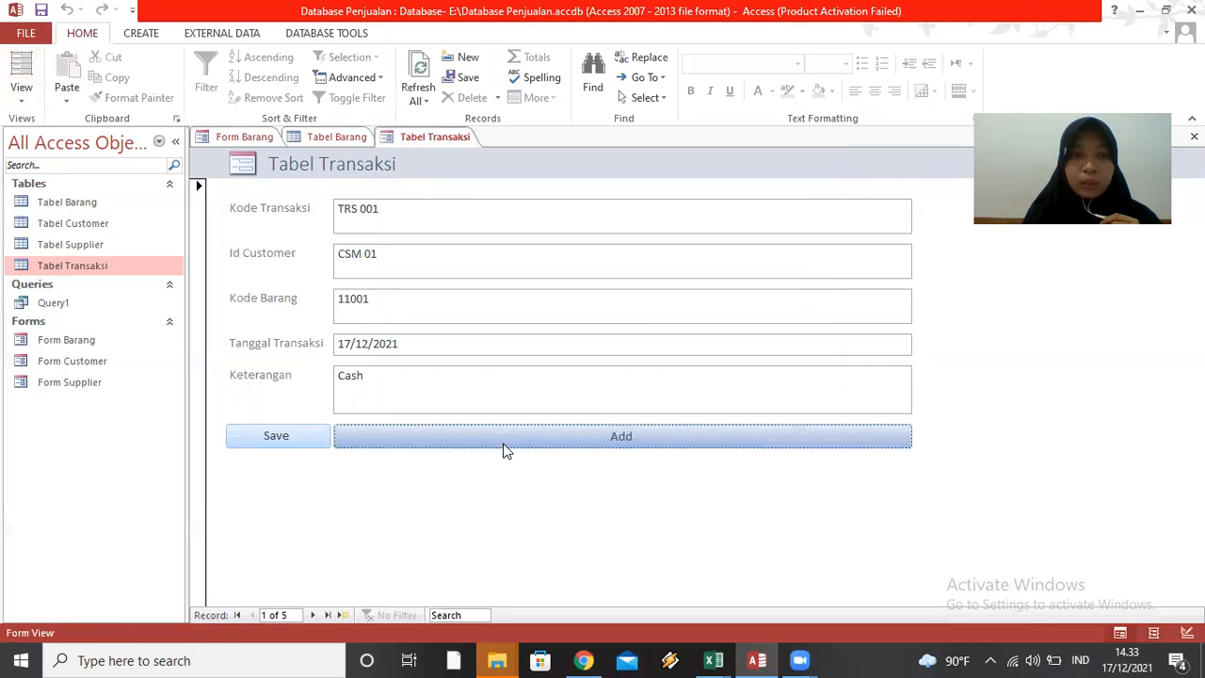
click(434, 214)
key(Caps_Lock)
text(TRS)
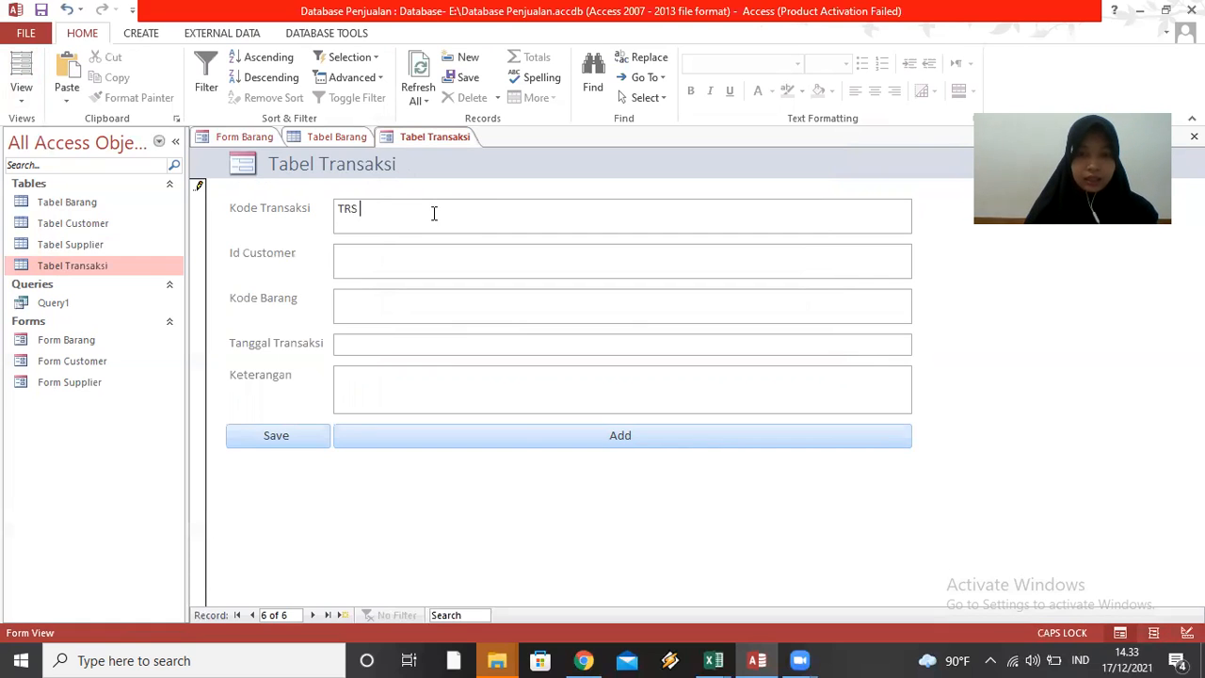
text( 006)
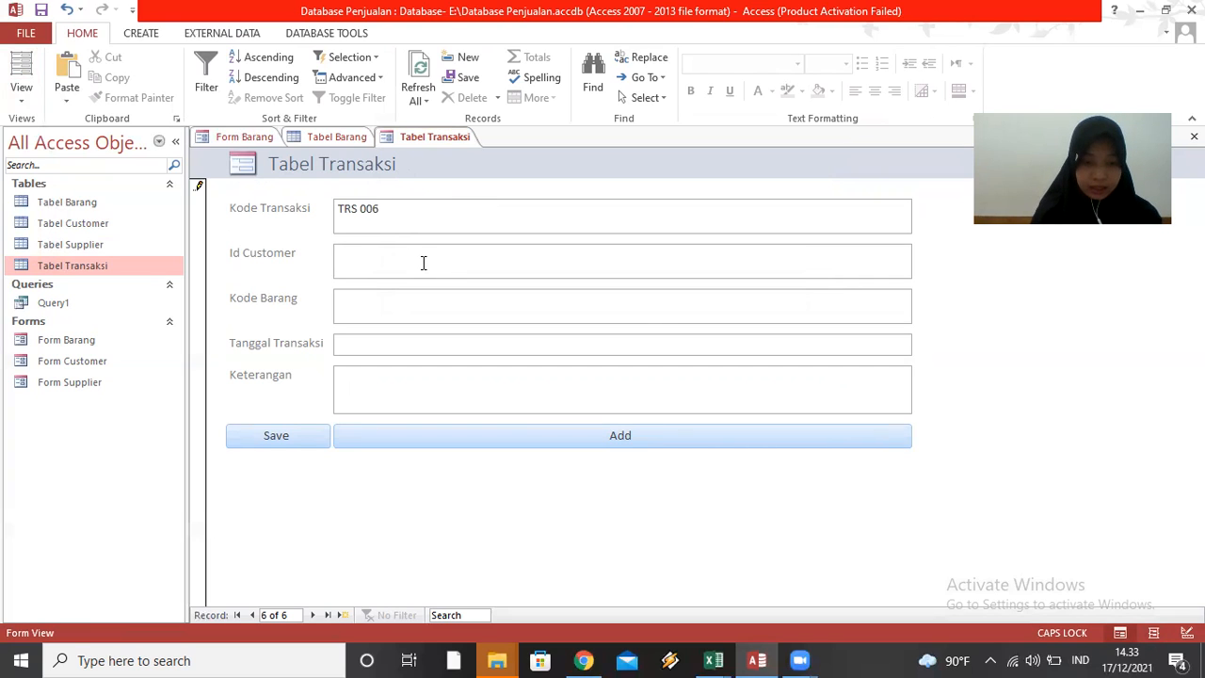
click(423, 263)
text(CSM 06)
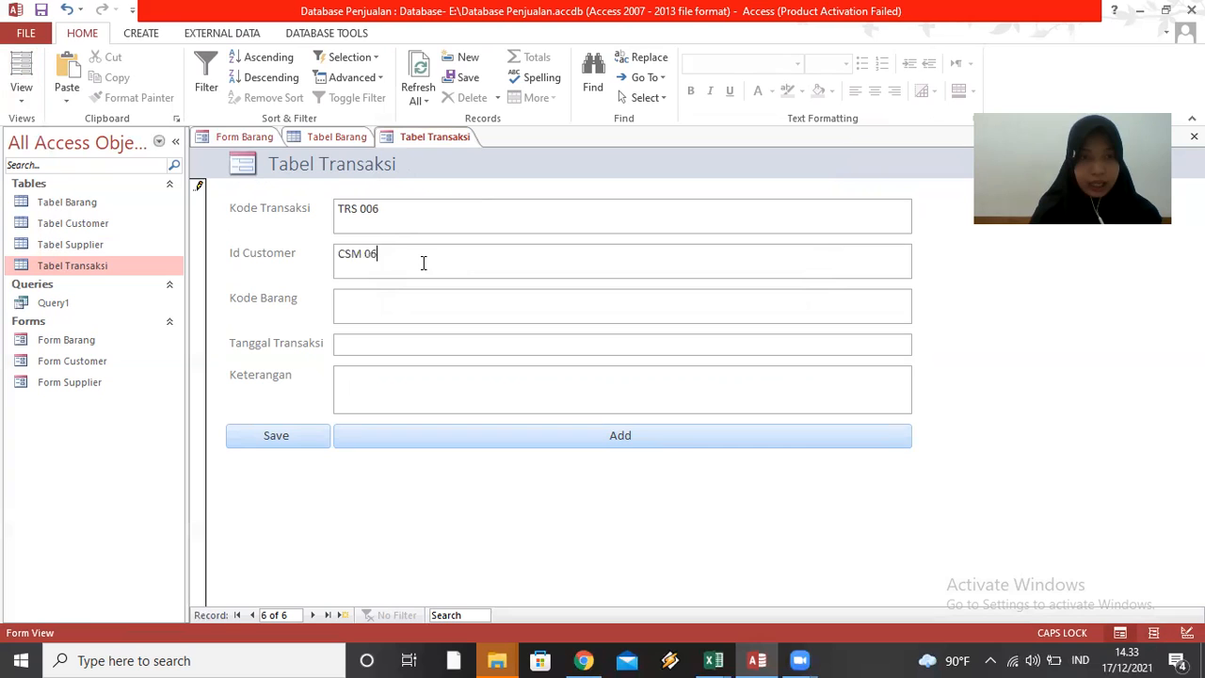
Set Kode Barang to 11006, Tanggal Transaksi to 18/12/2021 and Keterangan to Cash, and advance to a new blank record.
click(412, 298)
text(11006)
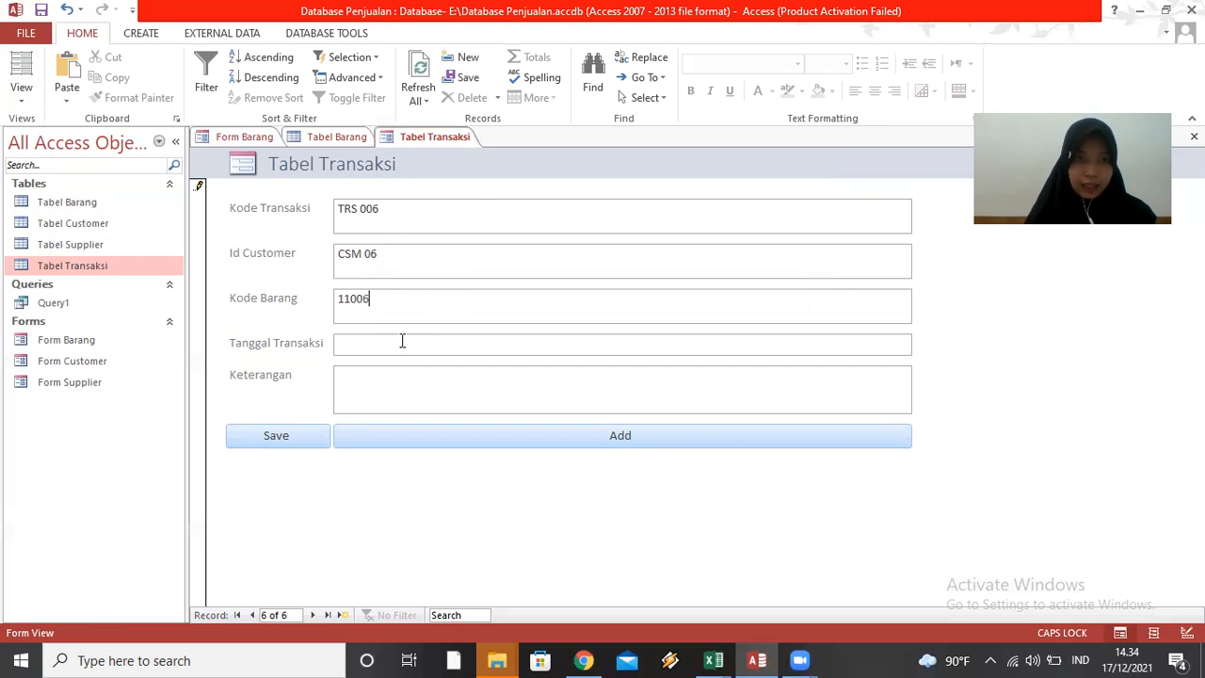
text(18)
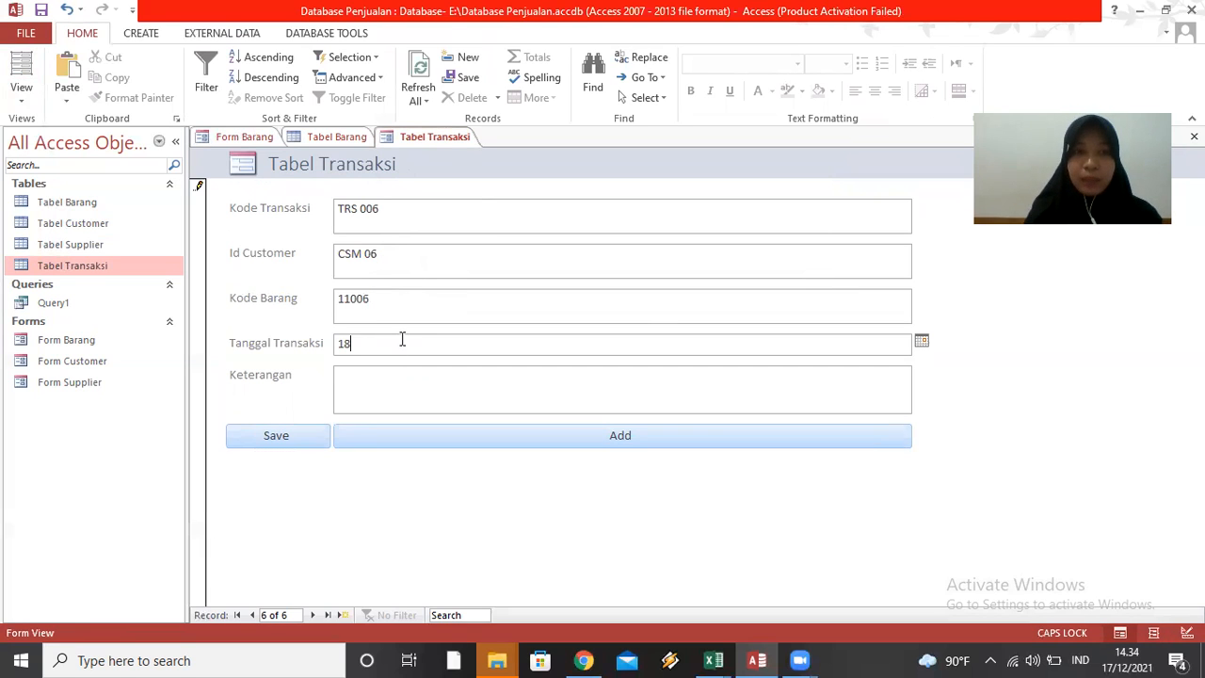
text(/12/2021)
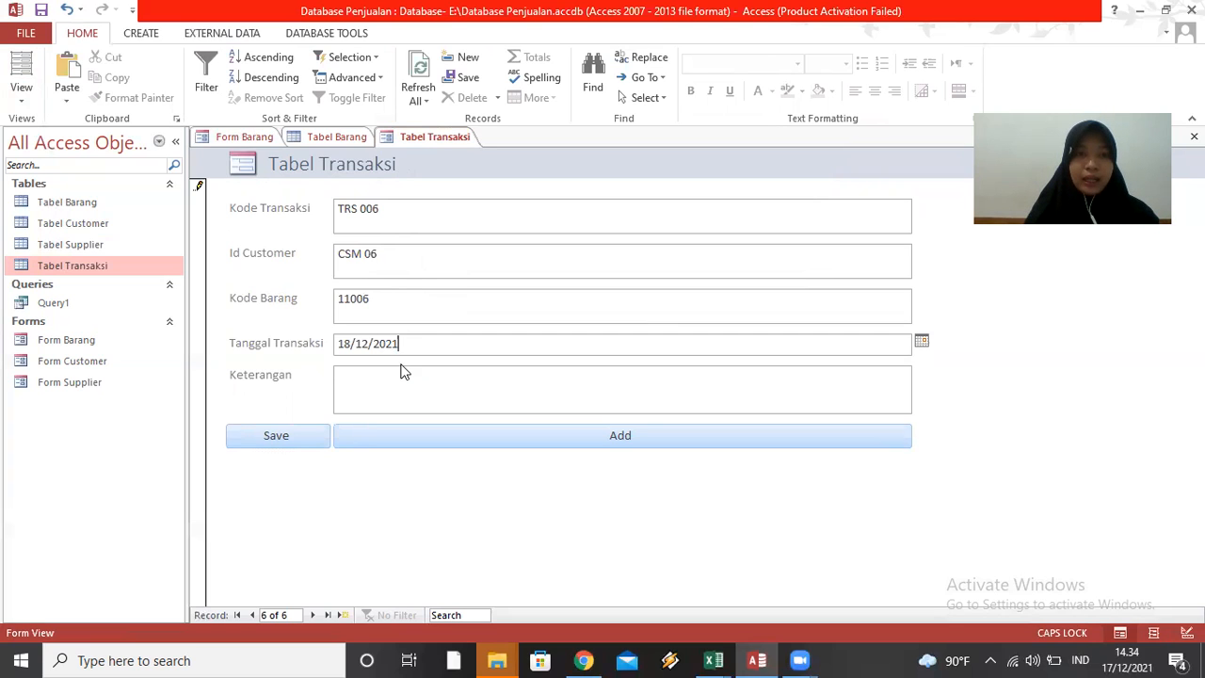
click(400, 373)
text(C)
key(Caps_Lock)
text(ash)
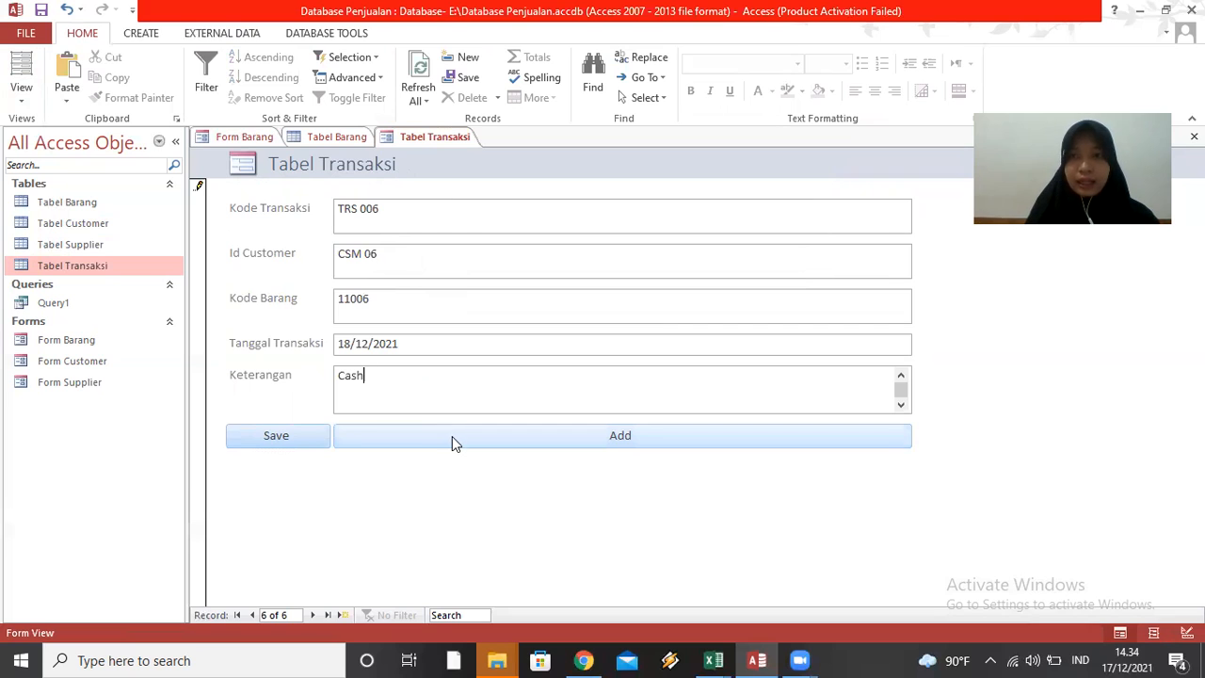
click(452, 436)
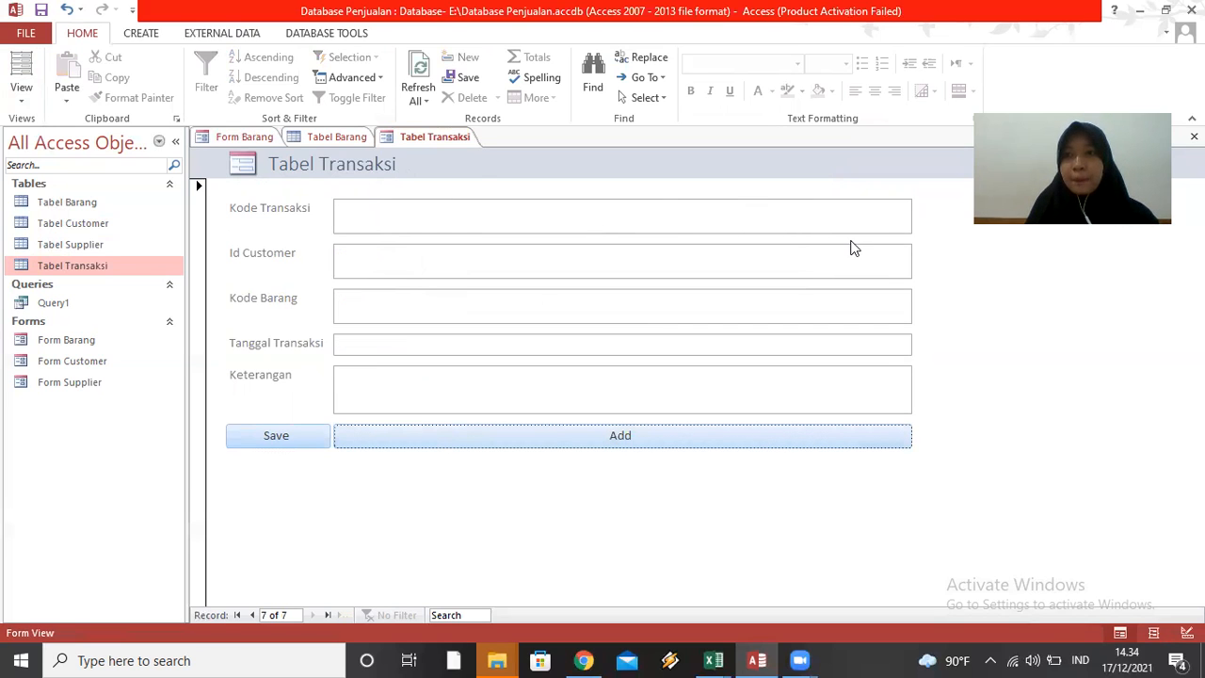
Save the transaction form as Form Transaksi and close all open objects.
click(41, 9)
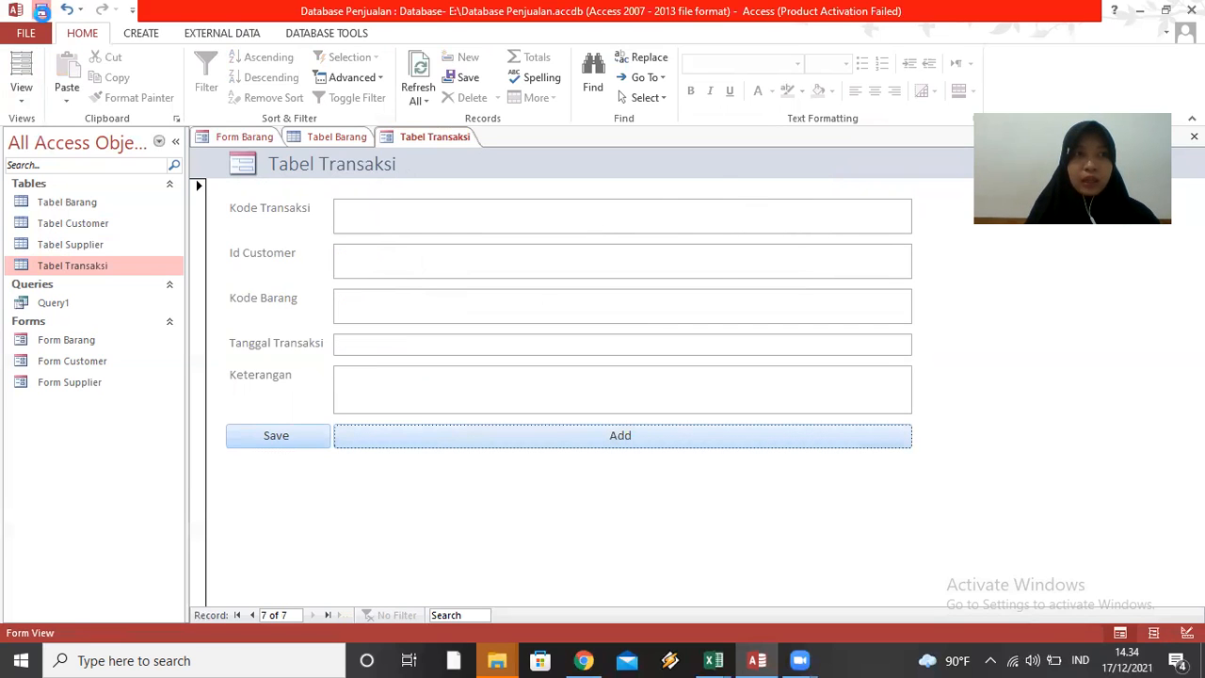
text(F)
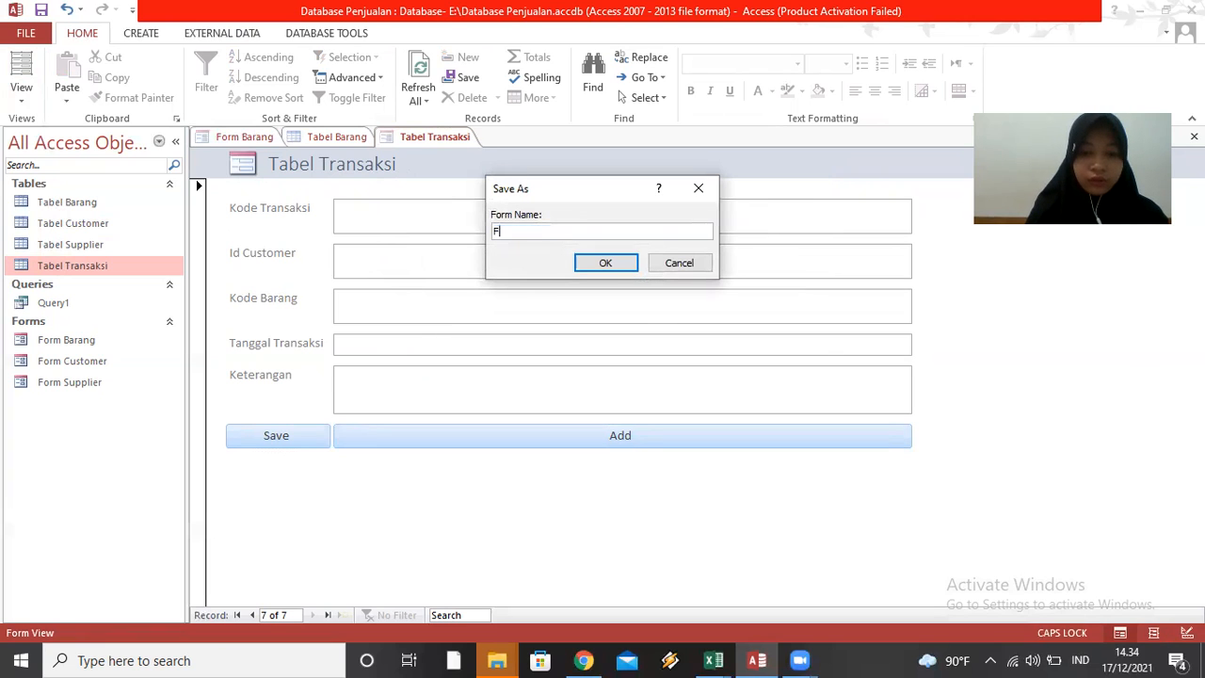
text(orm Trans)
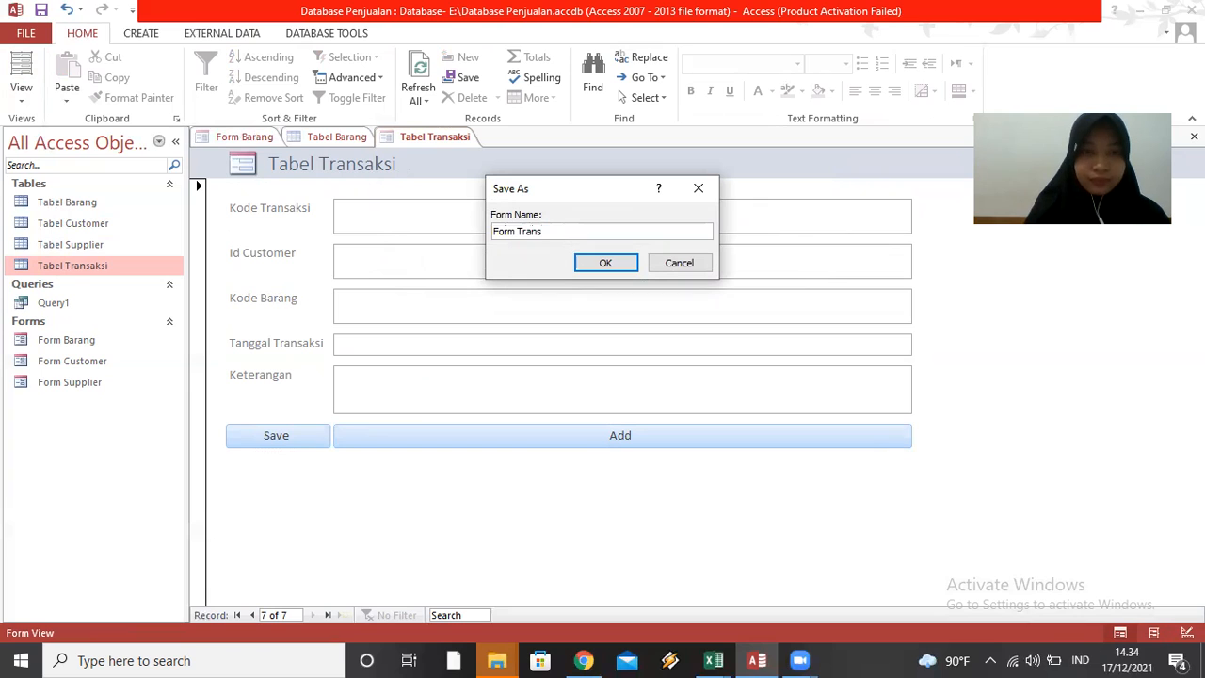
text(aksi)
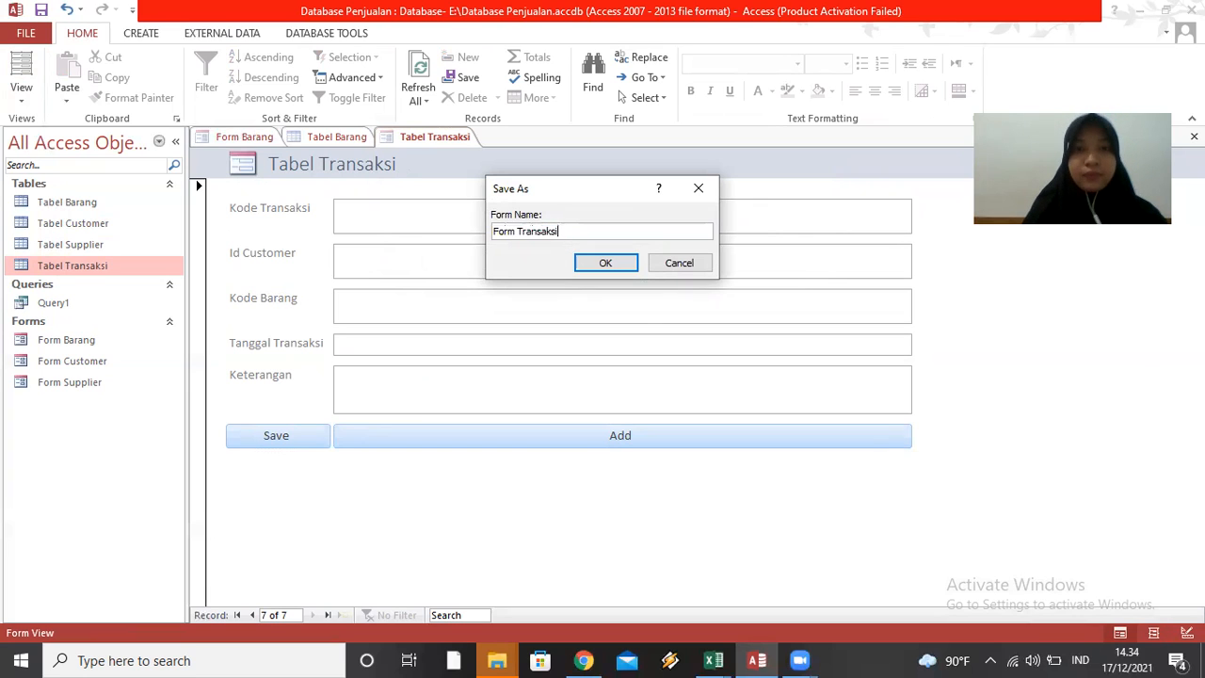
click(627, 264)
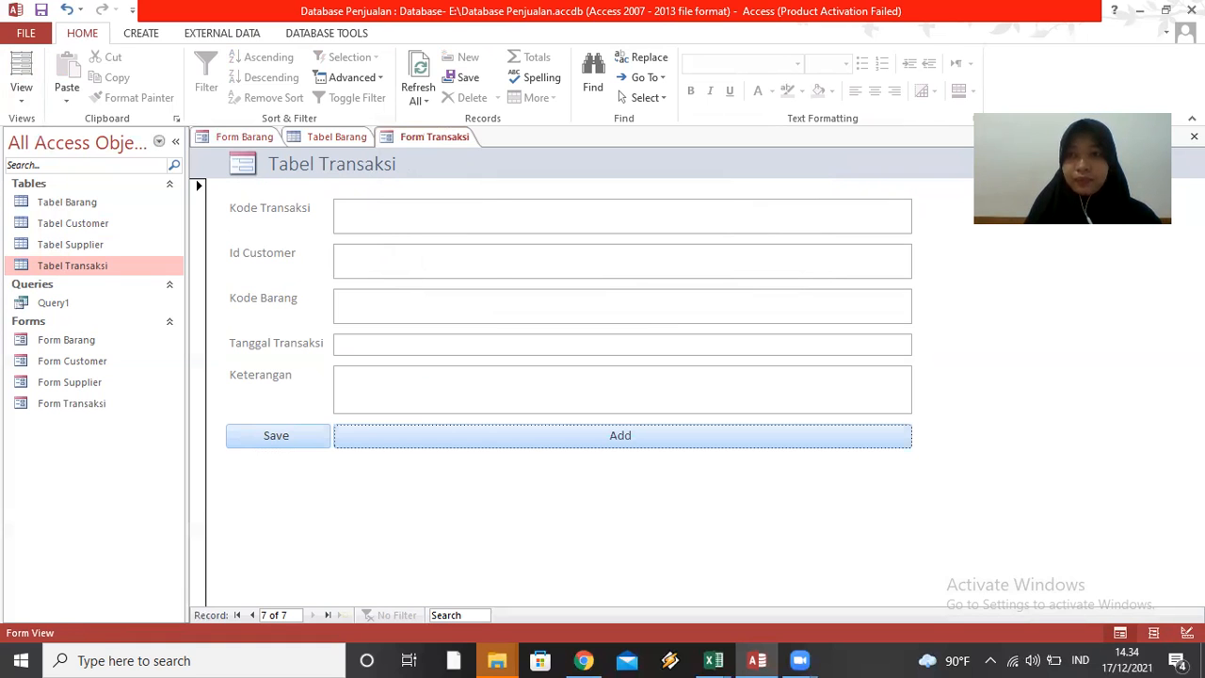
click(1195, 136)
click(1194, 137)
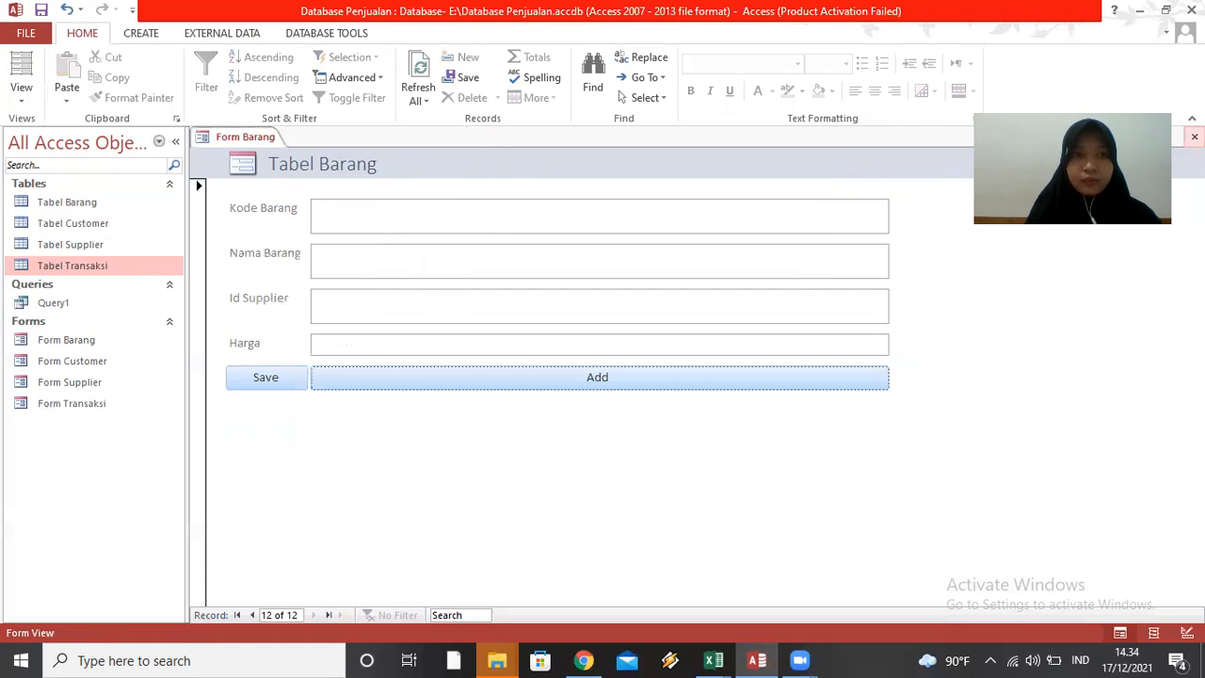
click(1194, 137)
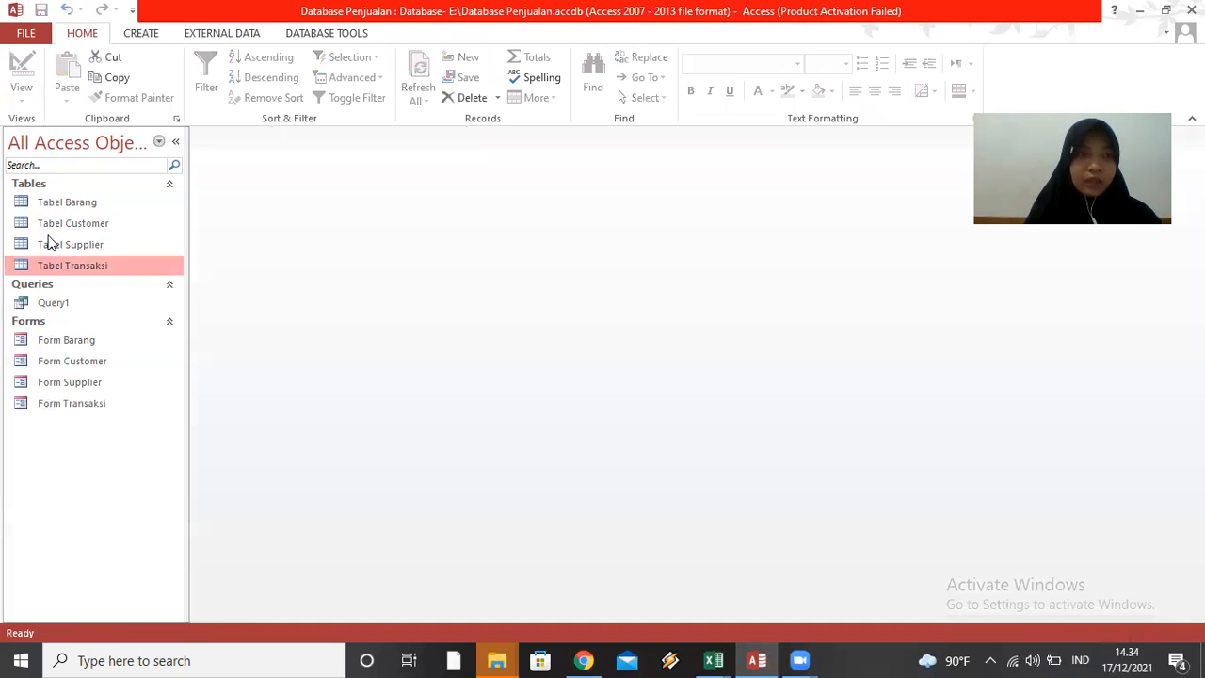
Open Tabel Barang, Tabel Customer, Tabel Supplier and Tabel Transaksi to check the records entered through the forms, and close all four.
double_click(73, 204)
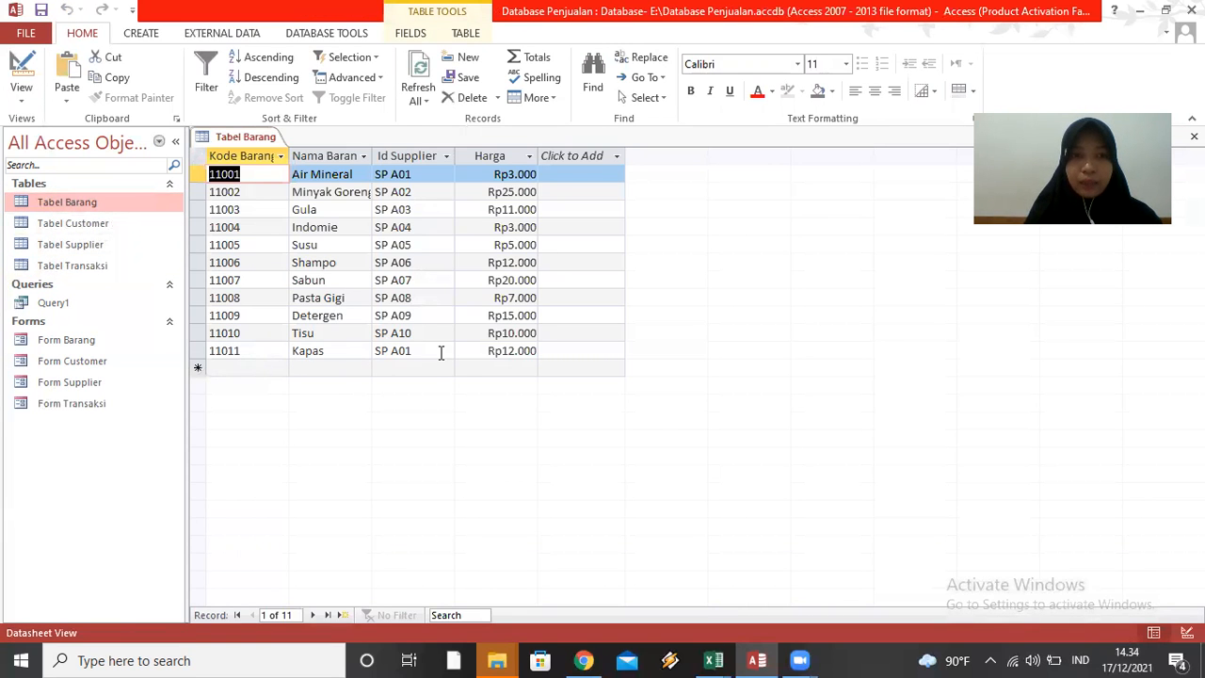
double_click(134, 223)
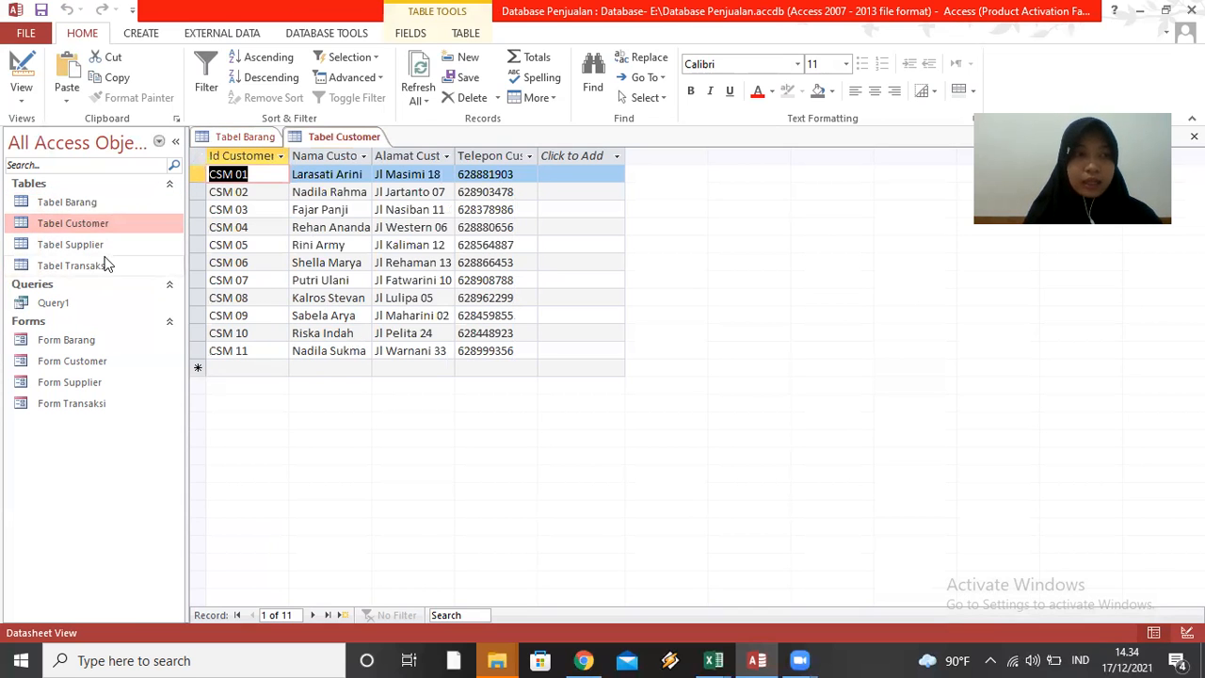
double_click(73, 244)
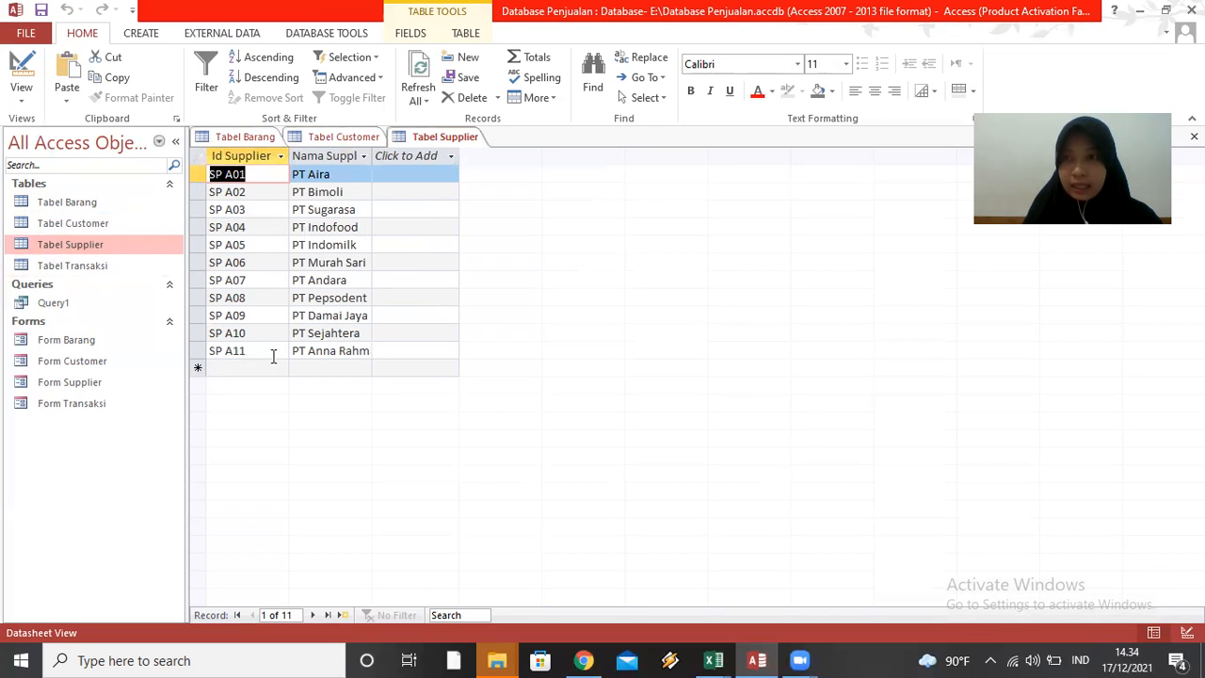
double_click(117, 266)
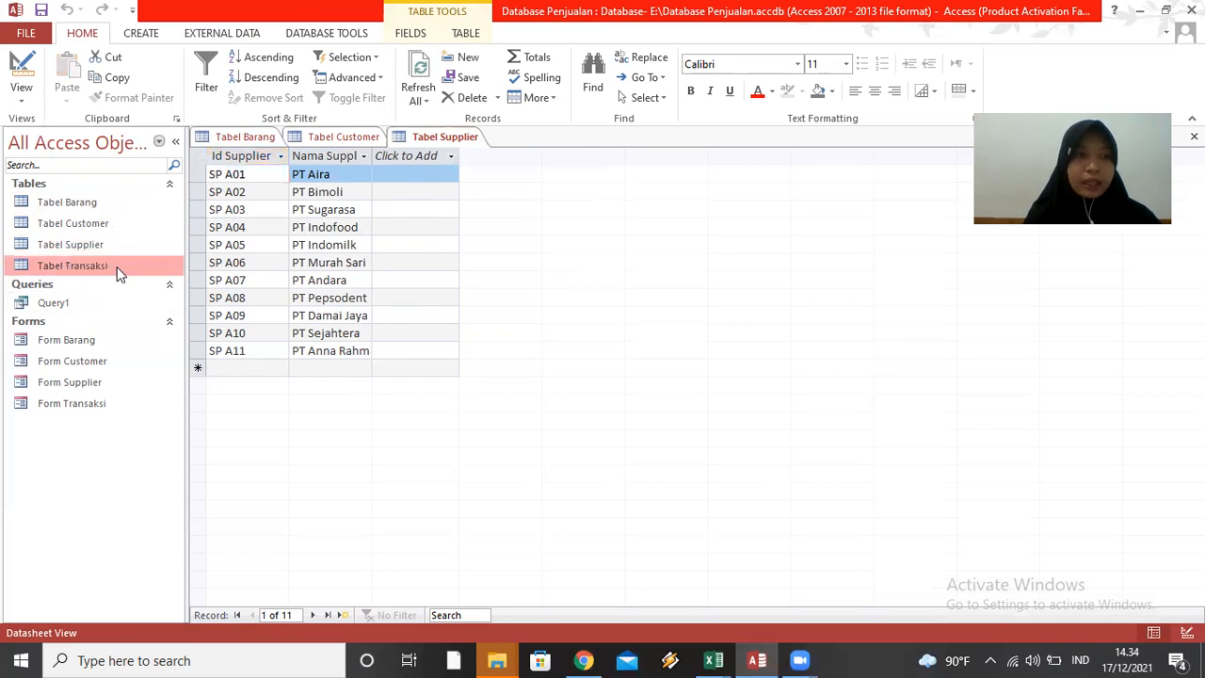
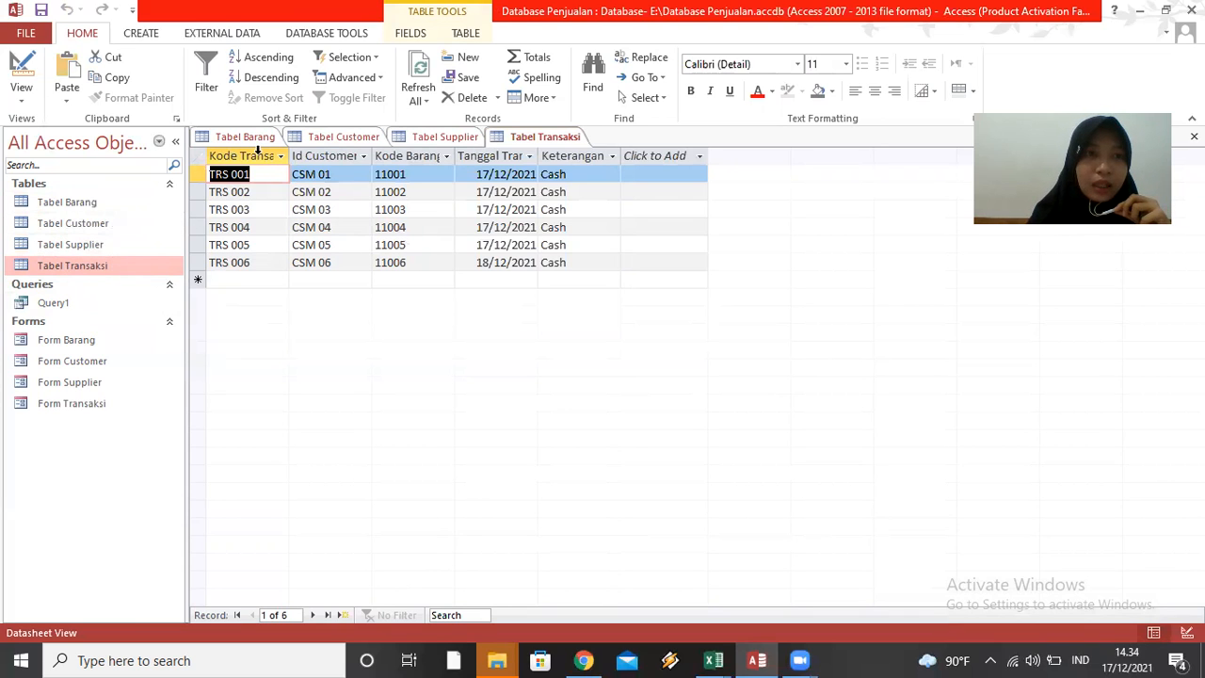
click(1194, 136)
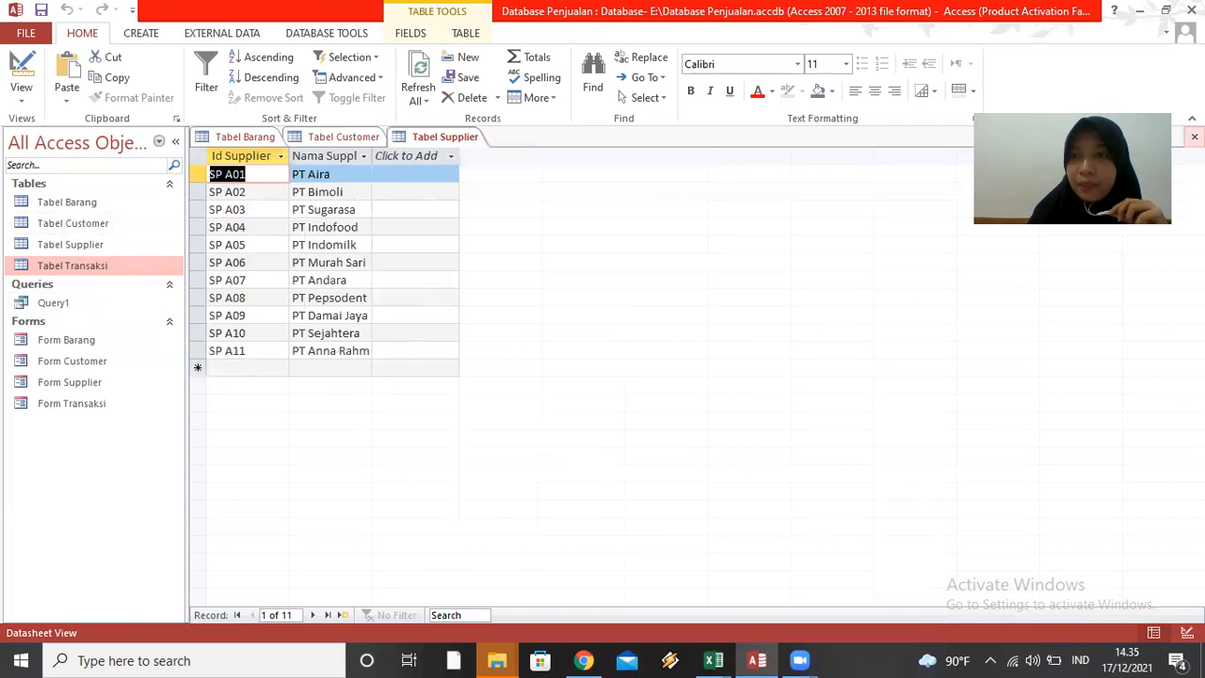
click(1194, 137)
click(1194, 137)
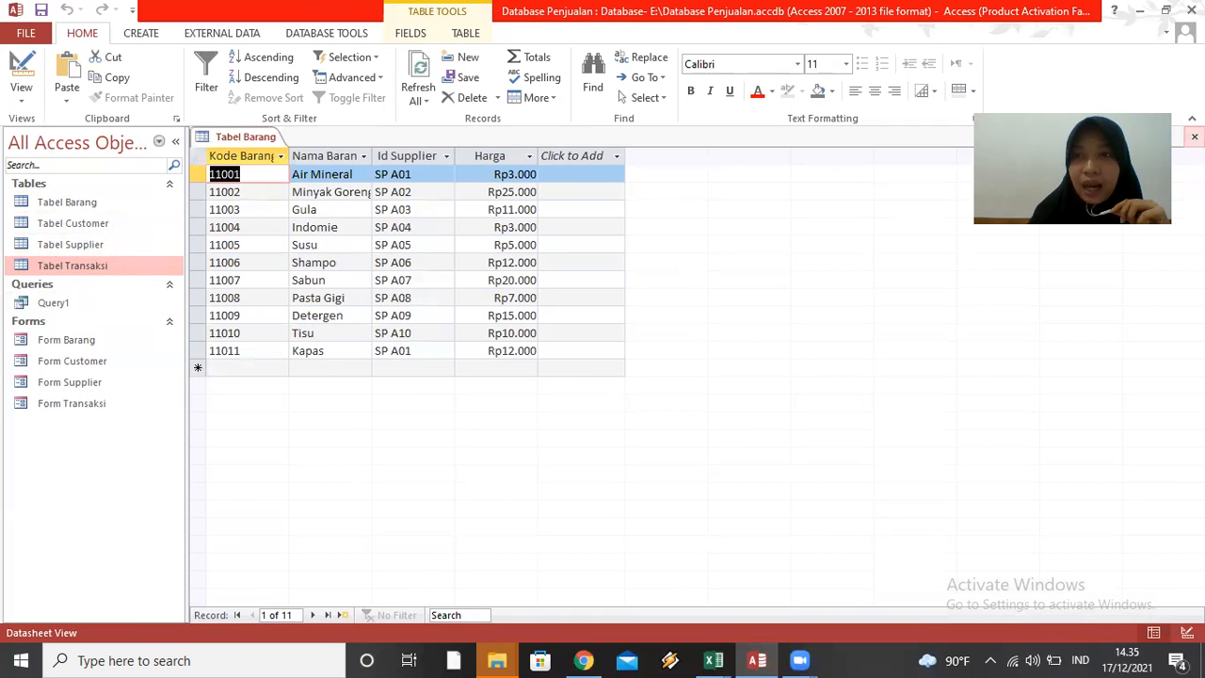
click(1194, 137)
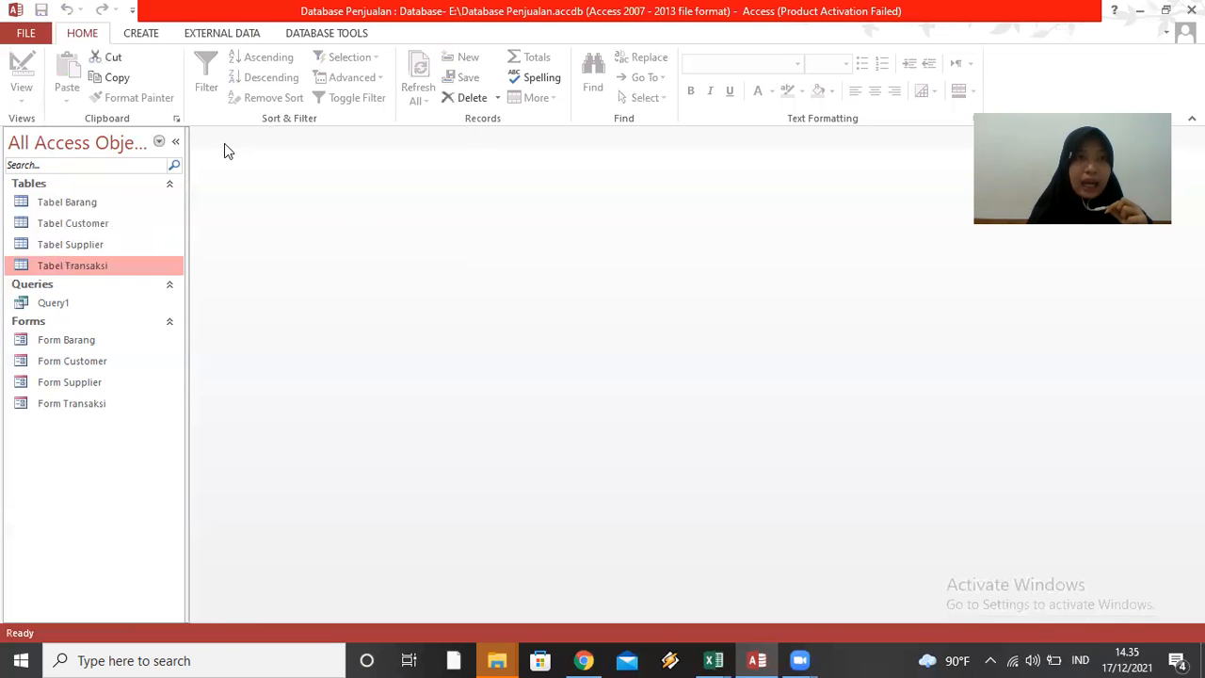
Open the Relationships window and add Tabel Barang, Tabel Customer, Tabel Supplier and Tabel Transaksi to it.
click(143, 35)
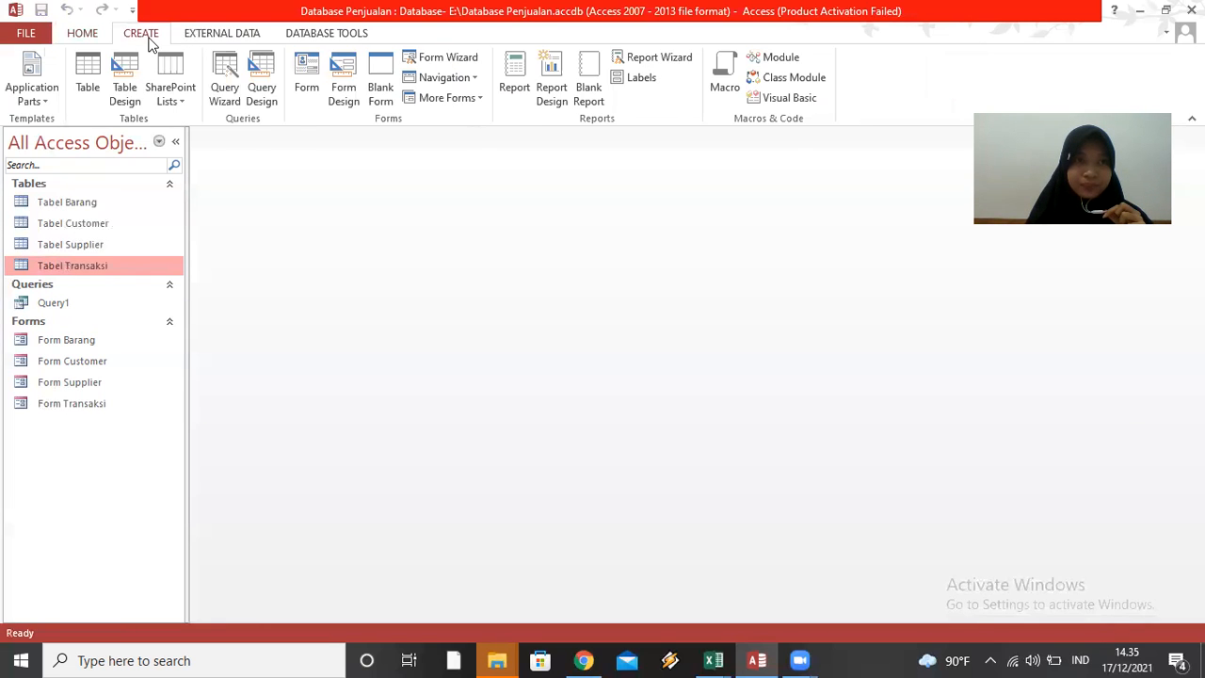
click(325, 34)
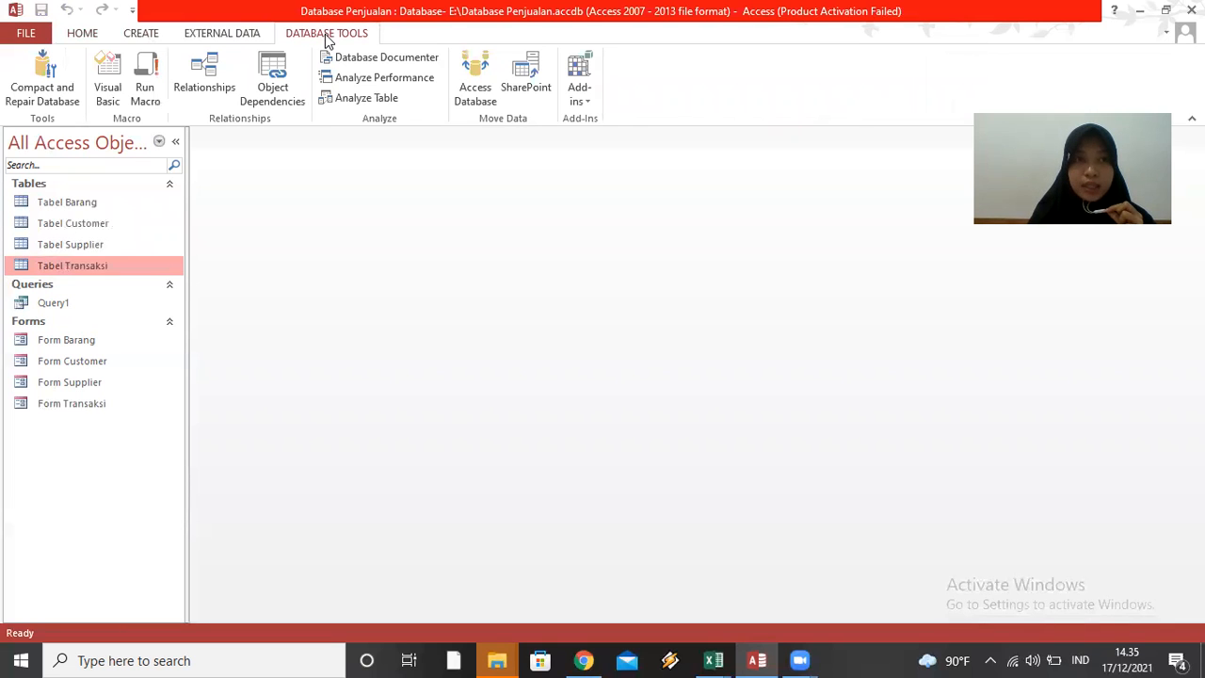
click(215, 72)
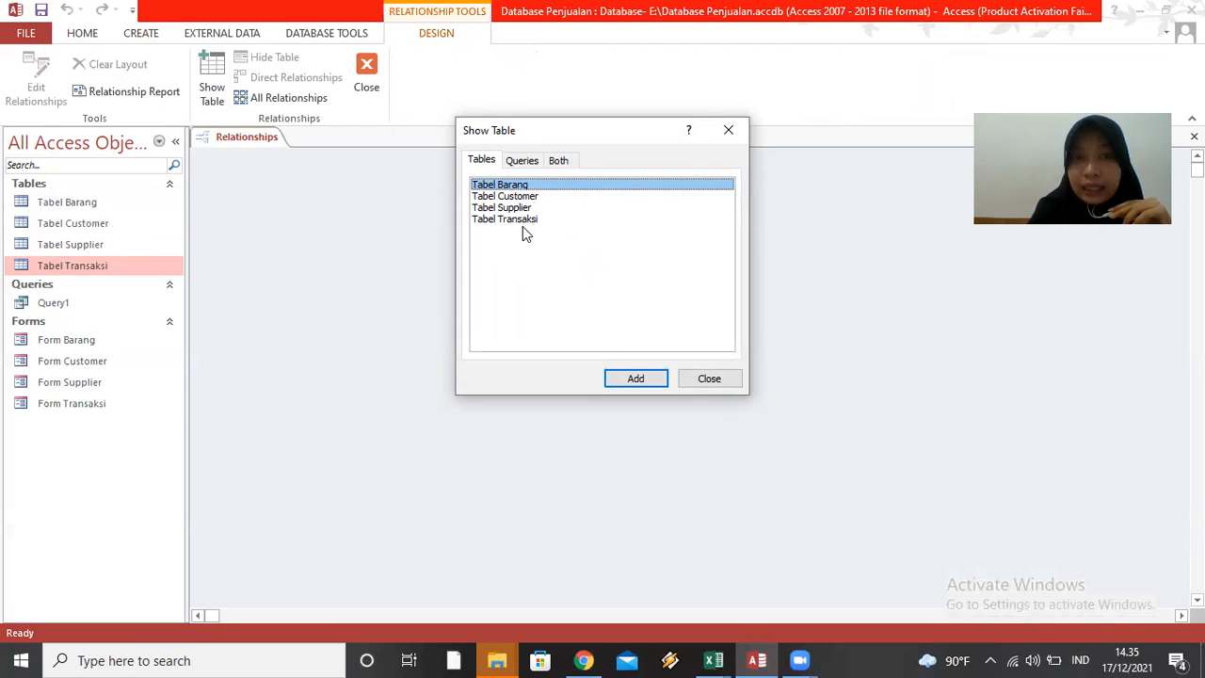
click(616, 378)
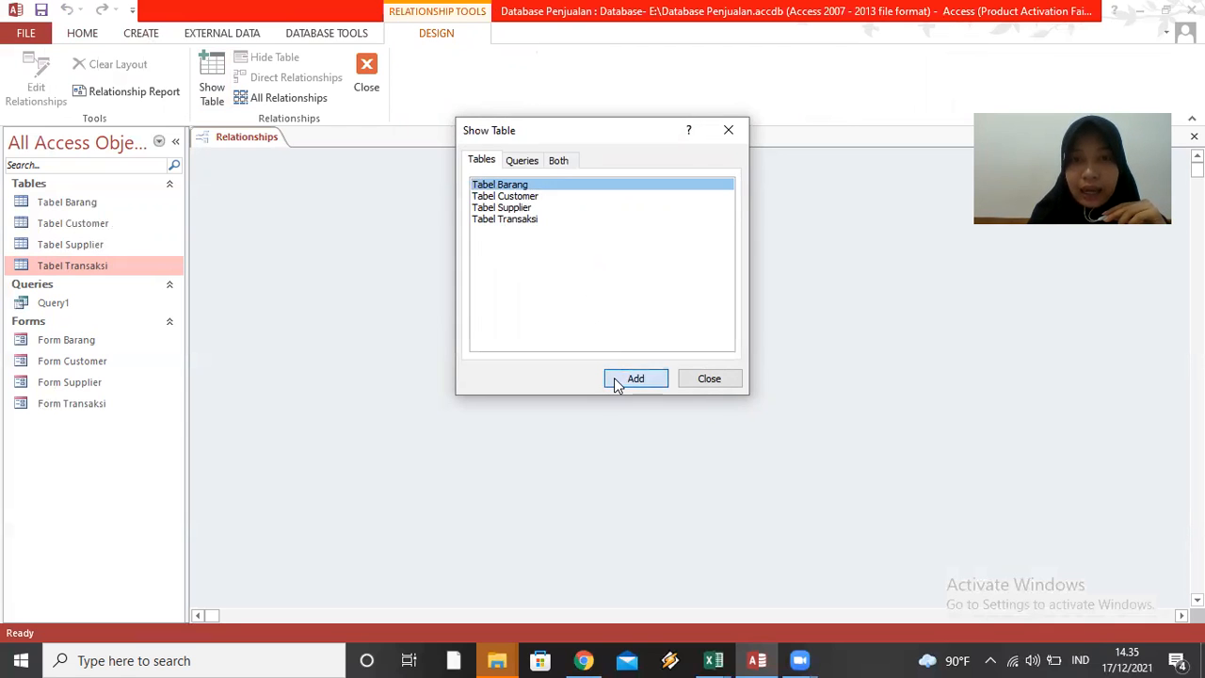
click(551, 196)
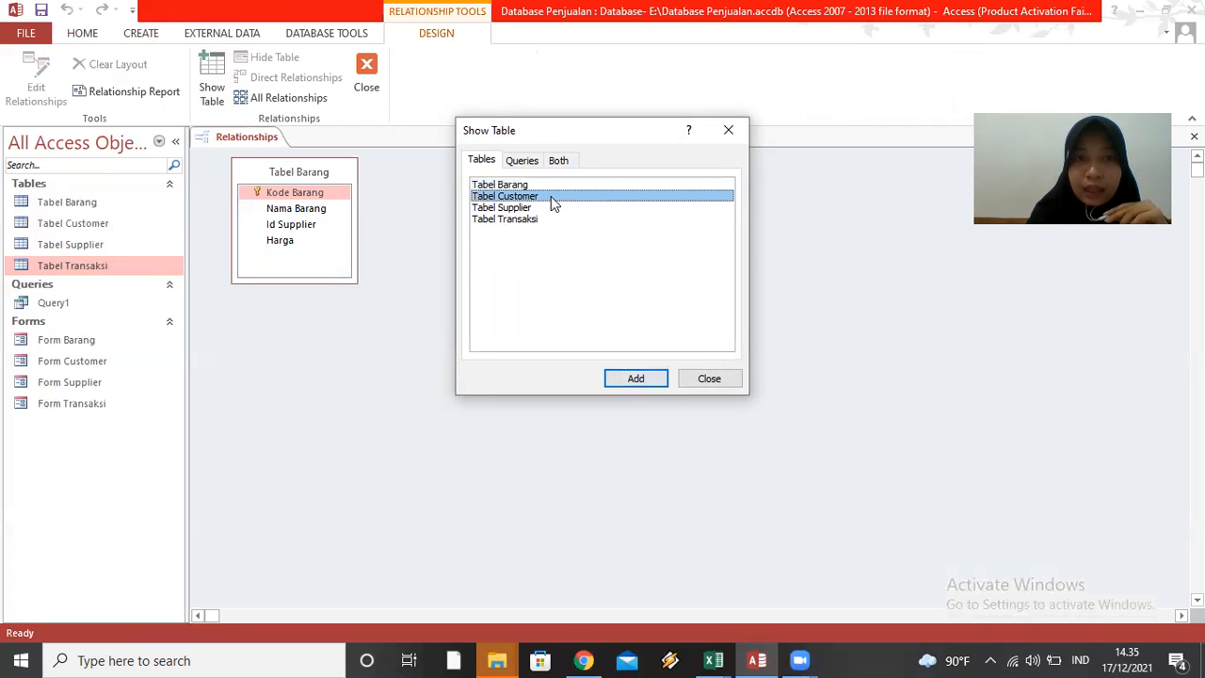
click(637, 381)
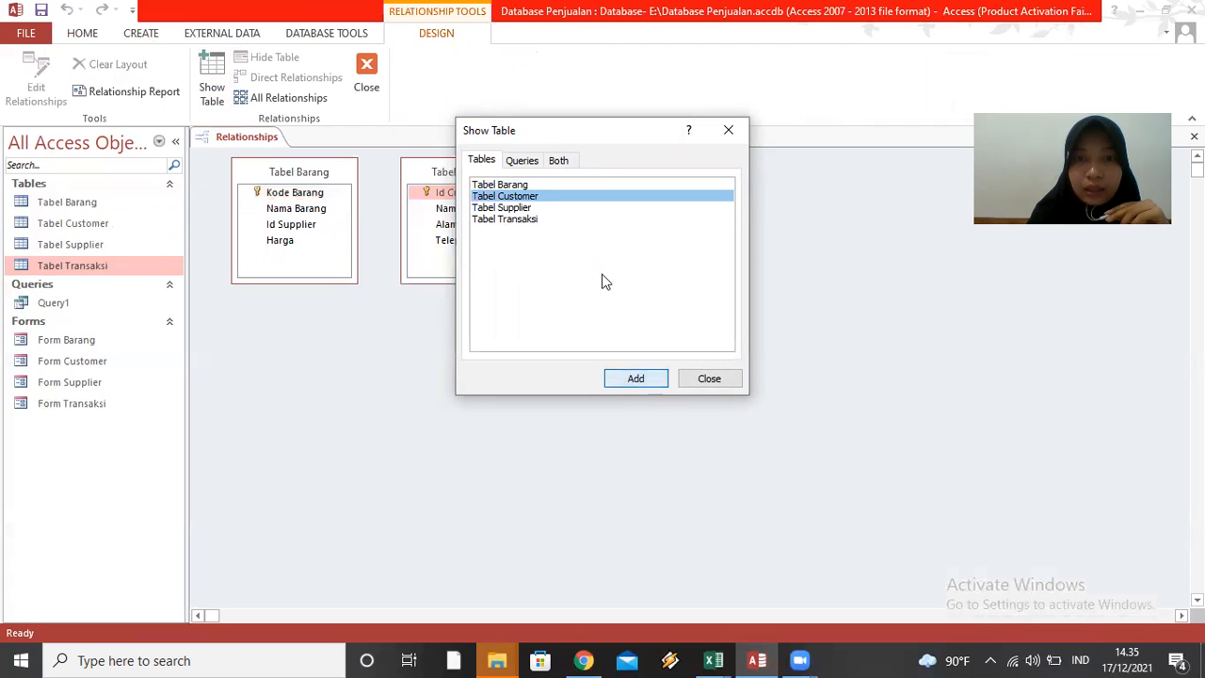
click(538, 207)
click(639, 382)
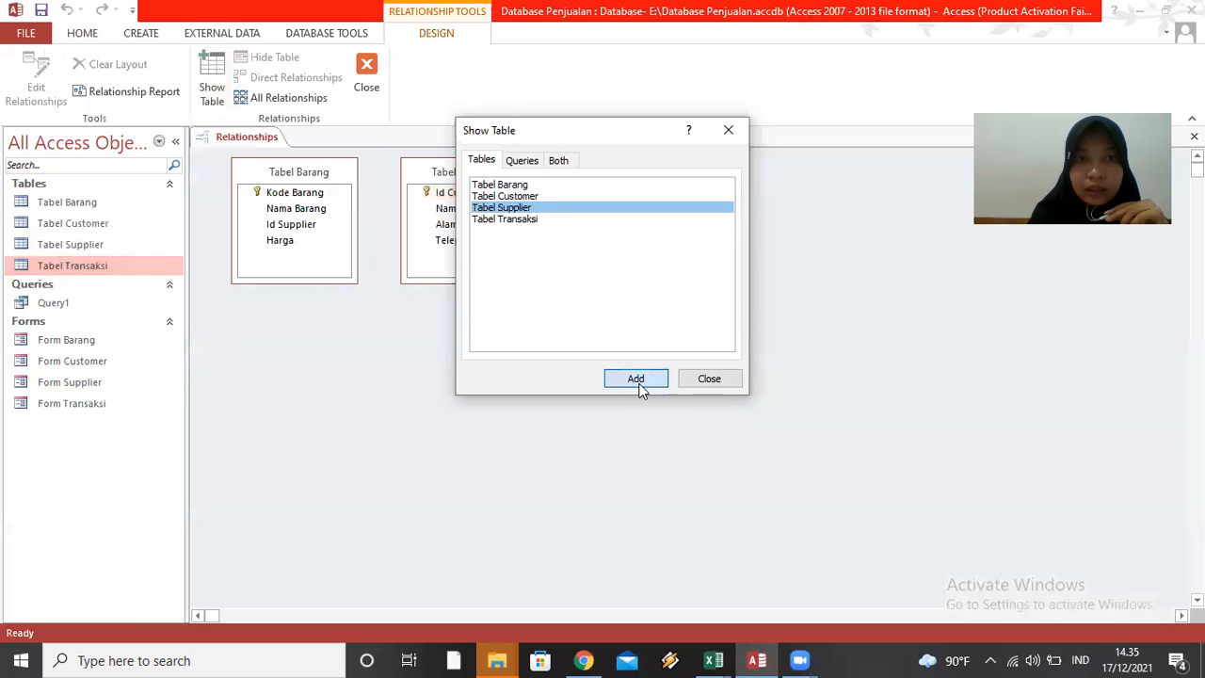
click(534, 217)
click(634, 381)
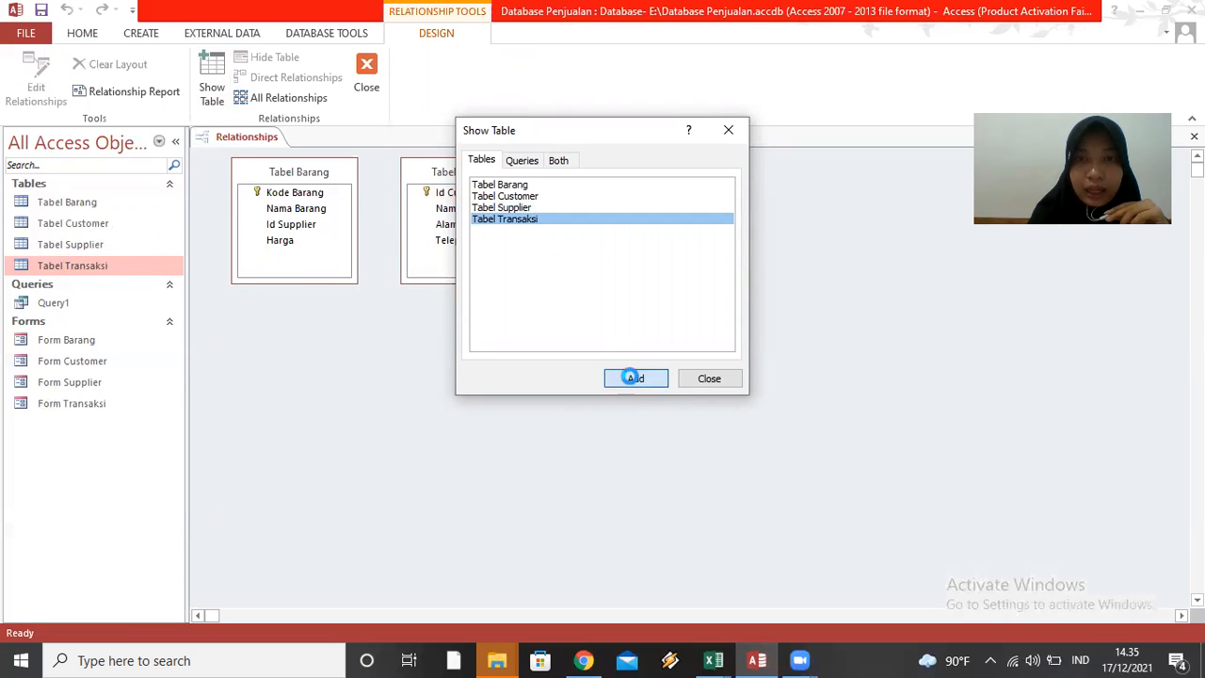
click(729, 131)
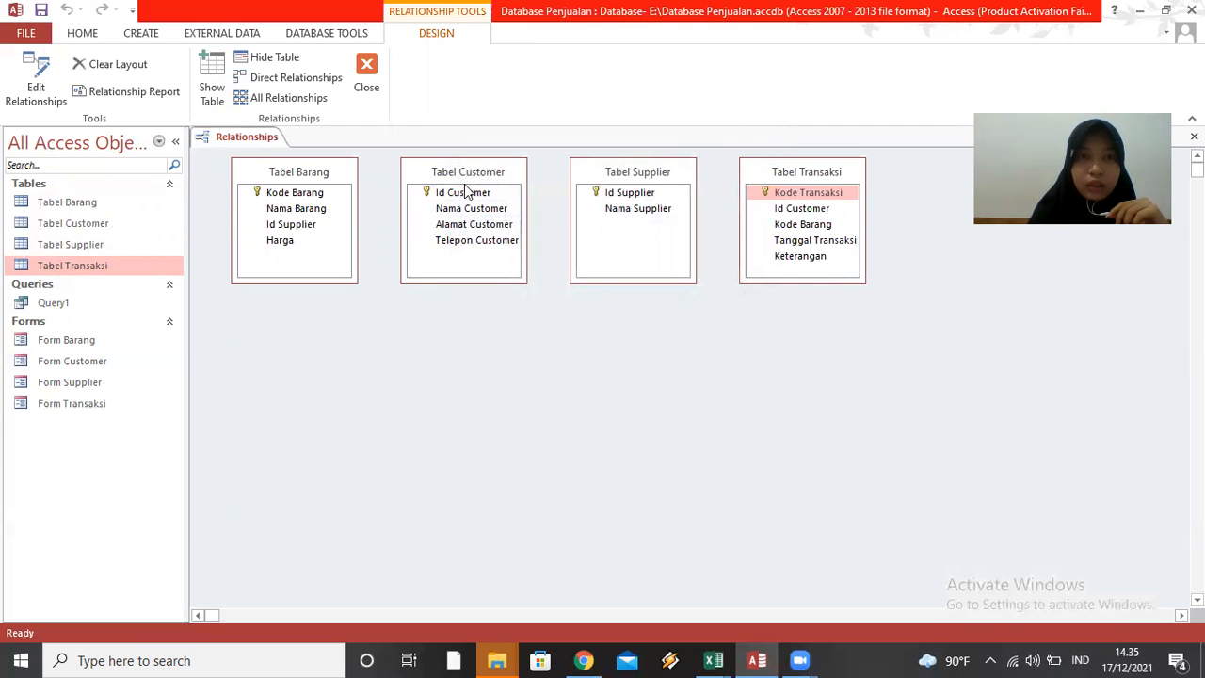
Start a new relationship with Tabel Barang as the left table and Tabel Supplier as the right table.
click(311, 194)
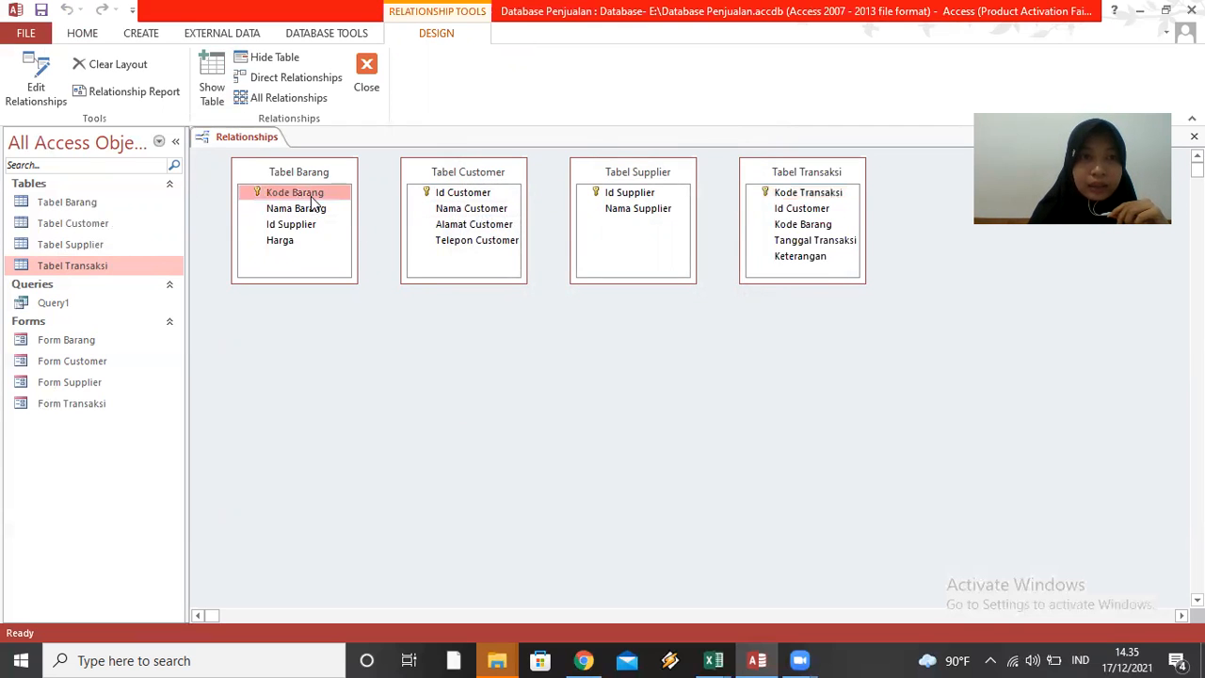
click(39, 70)
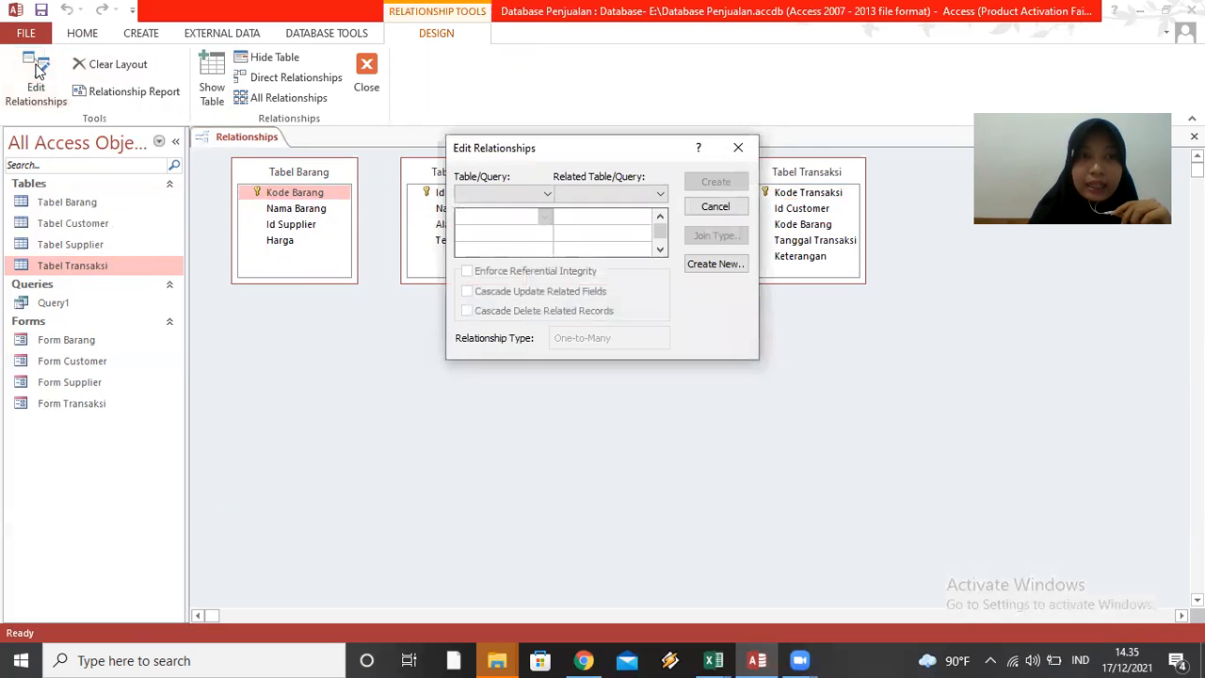
click(688, 266)
click(588, 217)
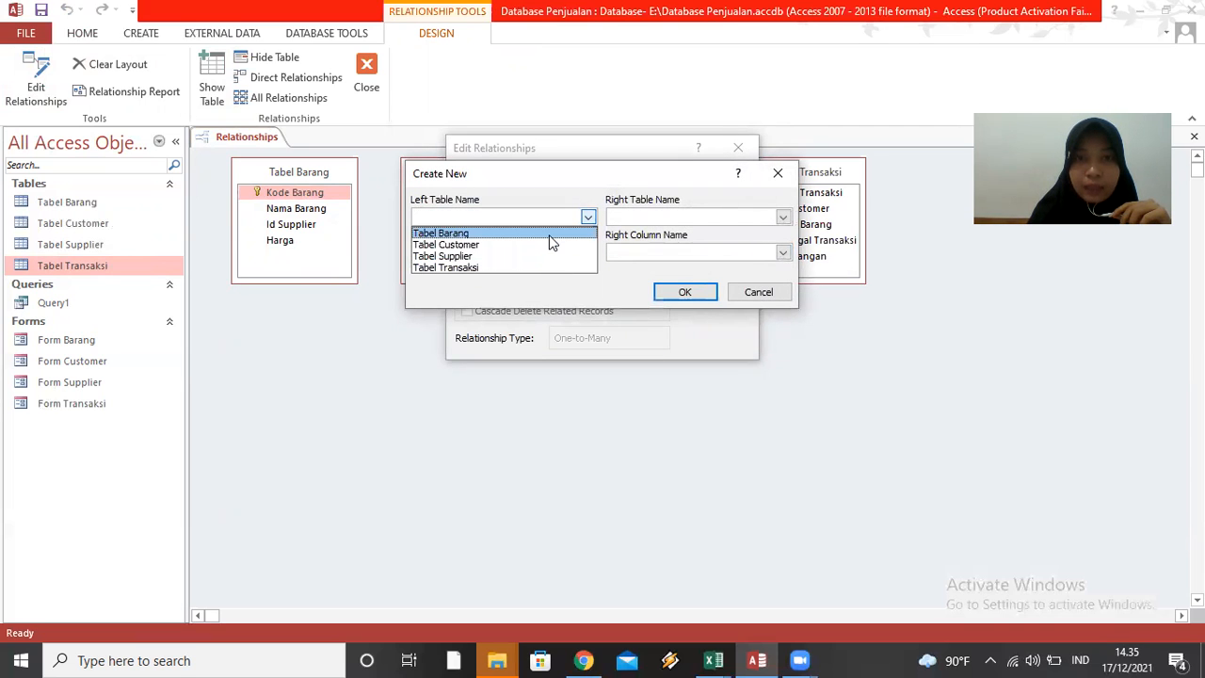
click(553, 242)
click(782, 218)
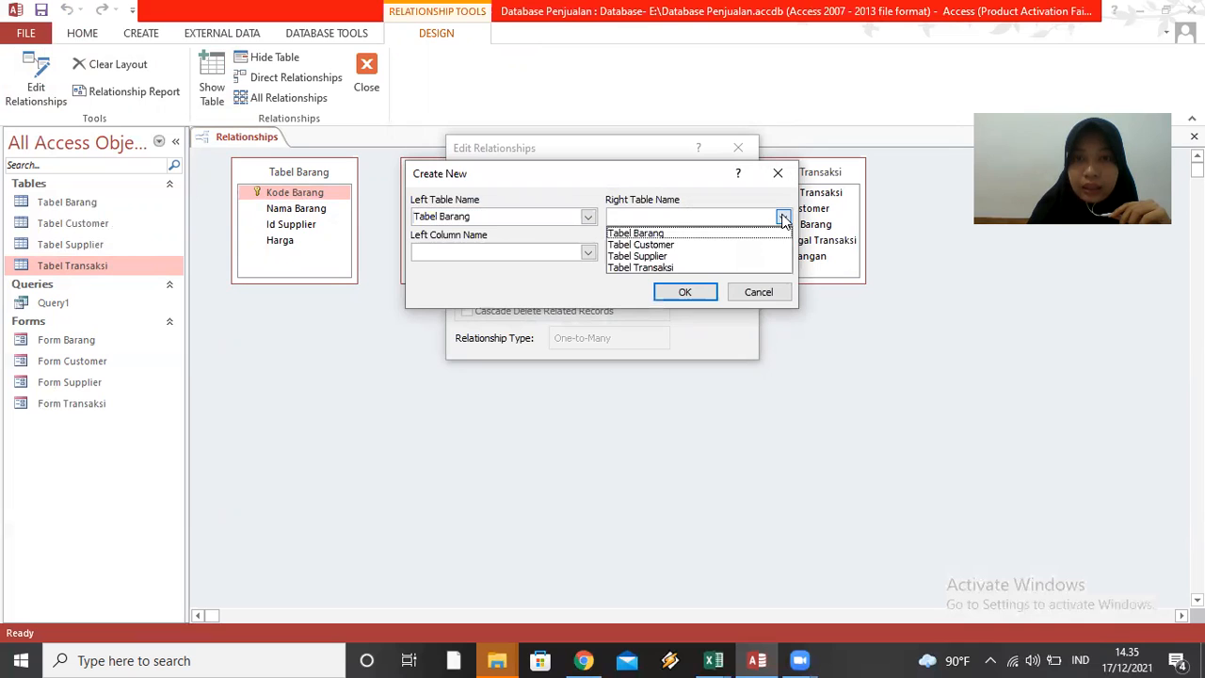
click(746, 255)
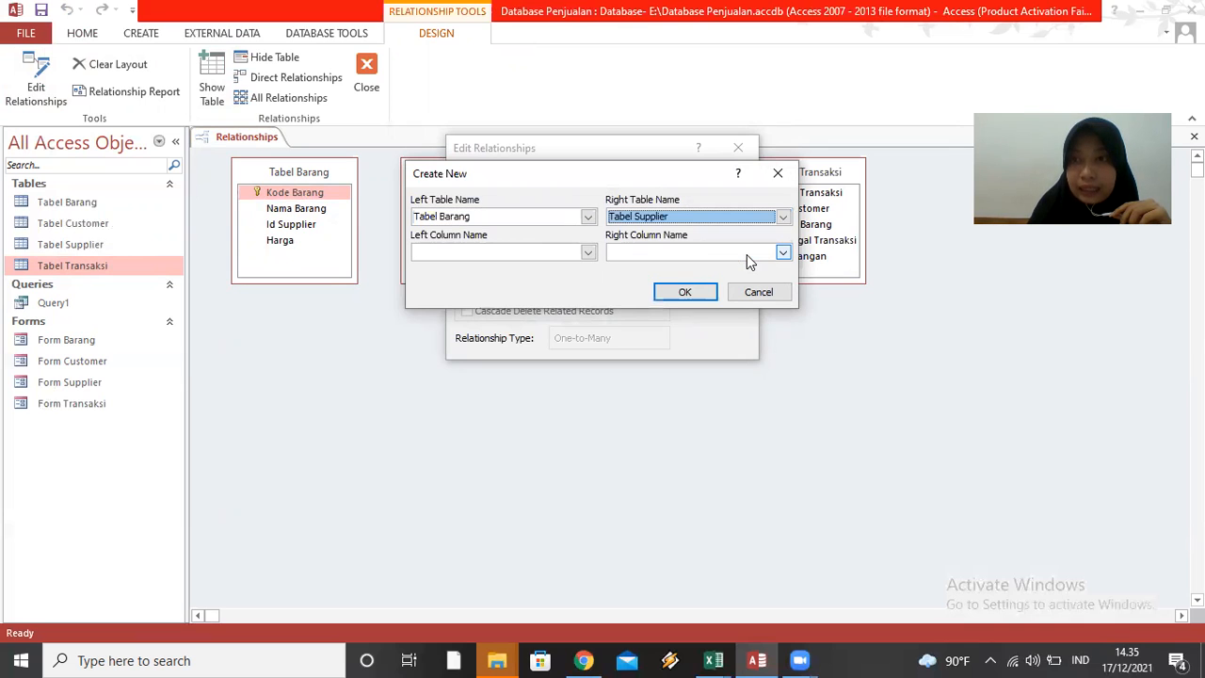
Match Id Supplier in Tabel Barang to Id Supplier in Tabel Supplier and create the relationship with referential integrity enforced.
click(588, 252)
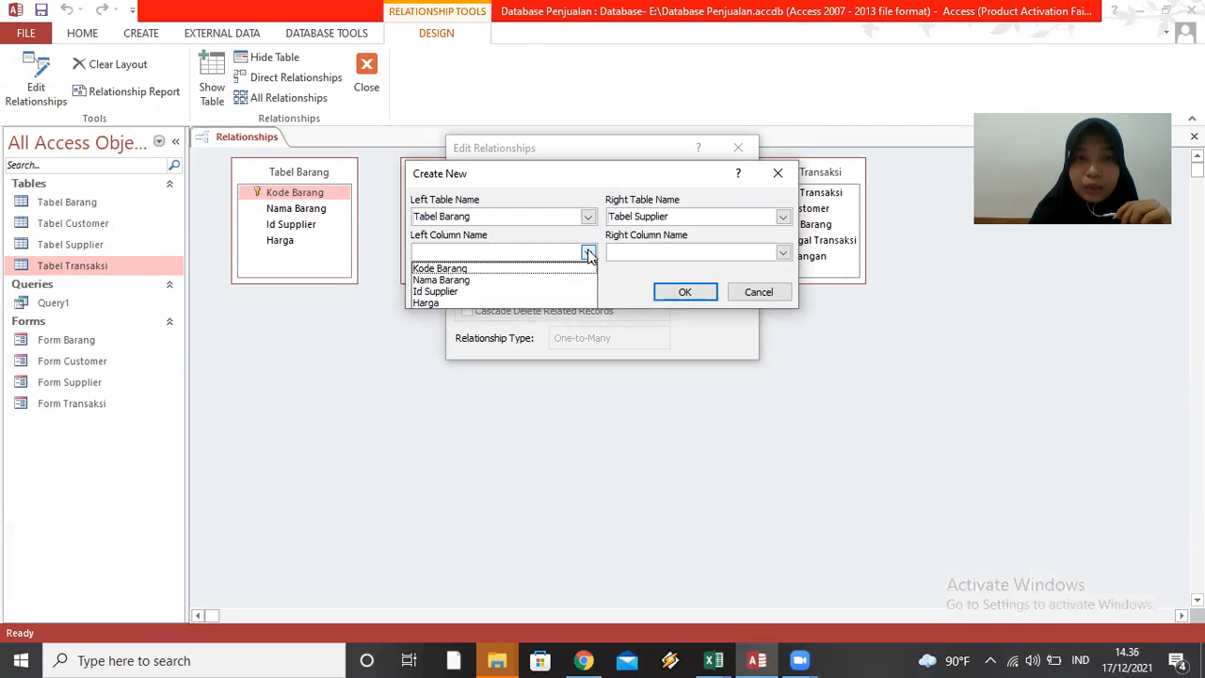
click(563, 292)
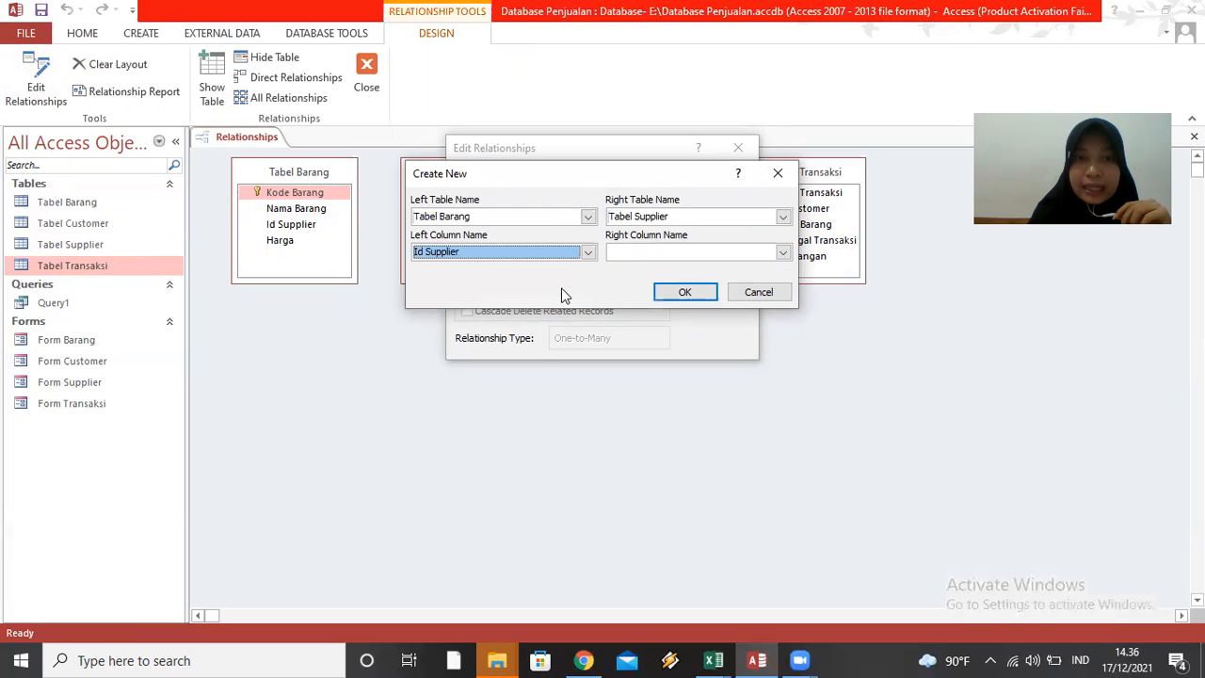
click(784, 252)
click(737, 269)
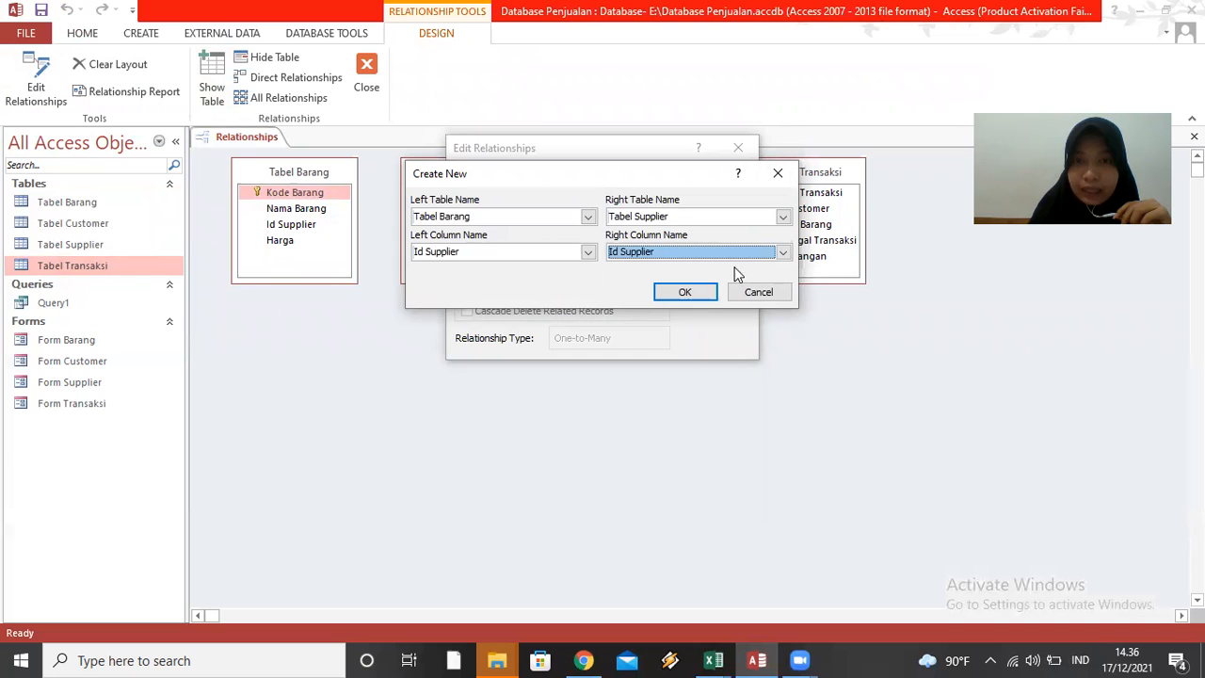
click(702, 294)
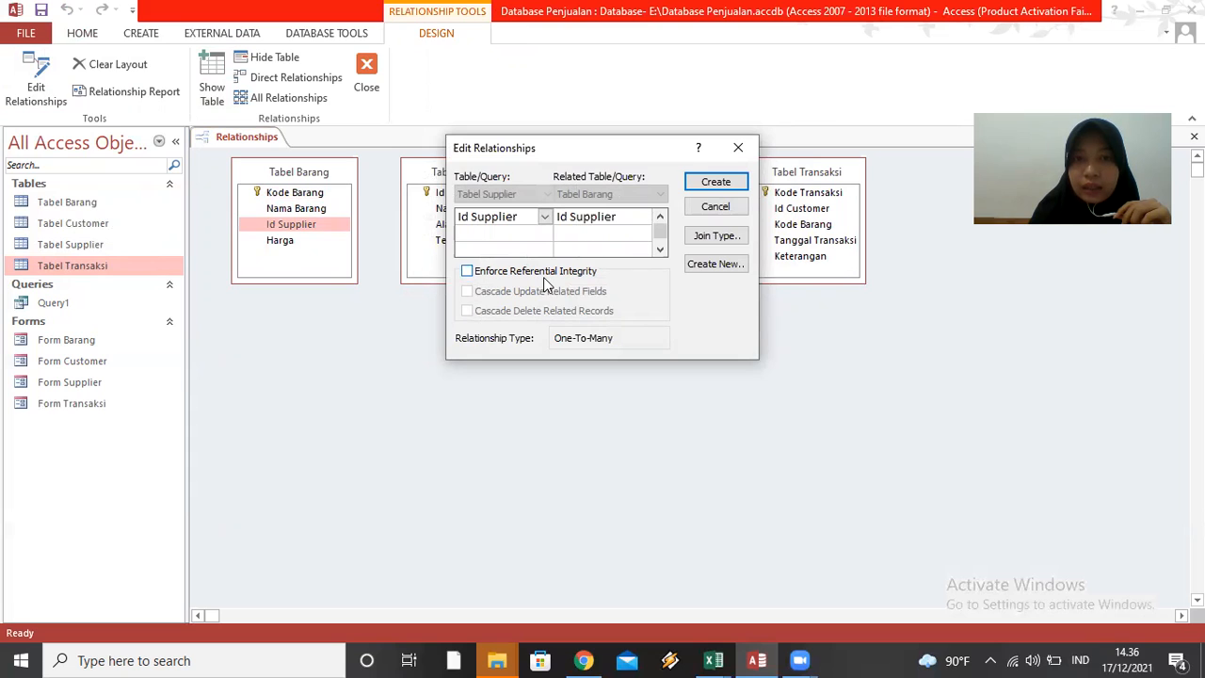
click(473, 274)
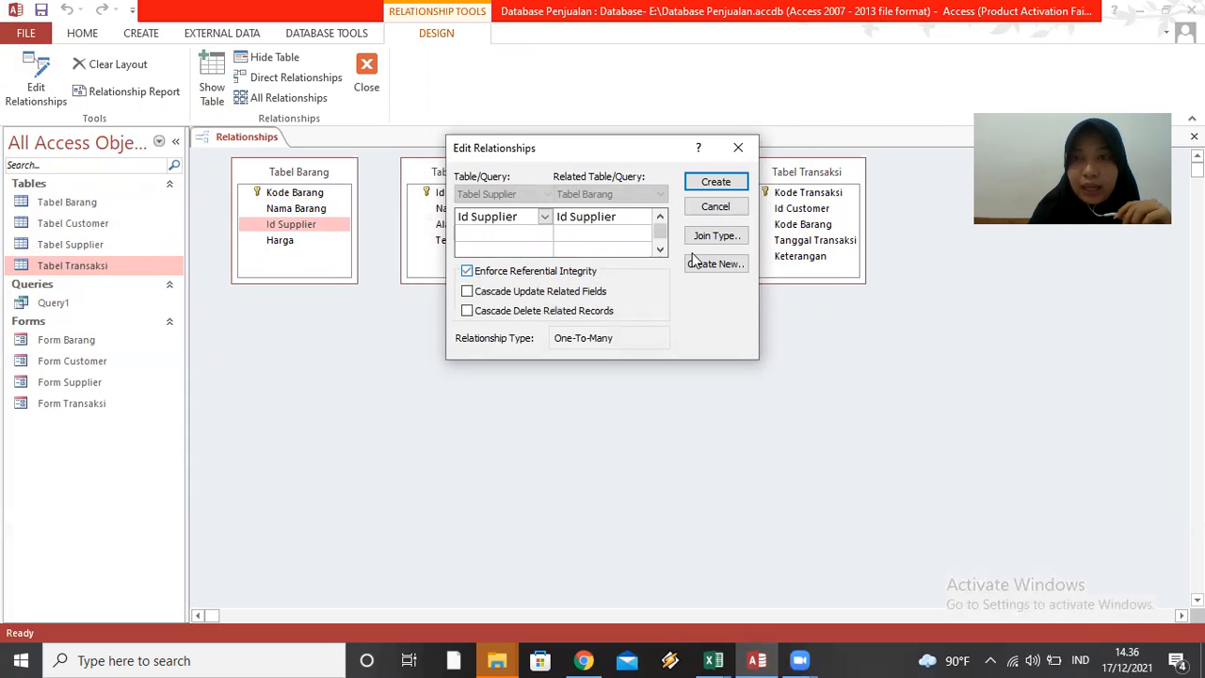
click(731, 184)
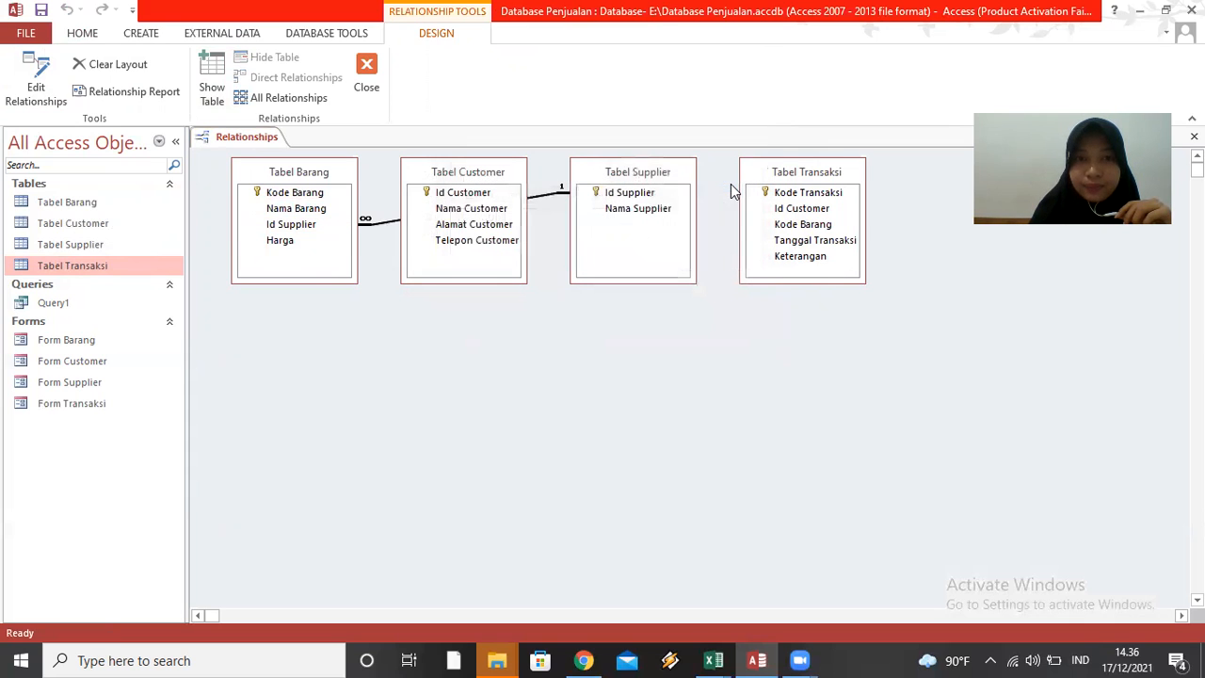
Rearrange the diagram by moving Tabel Customer below Tabel Barang and Tabel Transaksi below Tabel Supplier.
click(507, 193)
drag(504, 174, 339, 329)
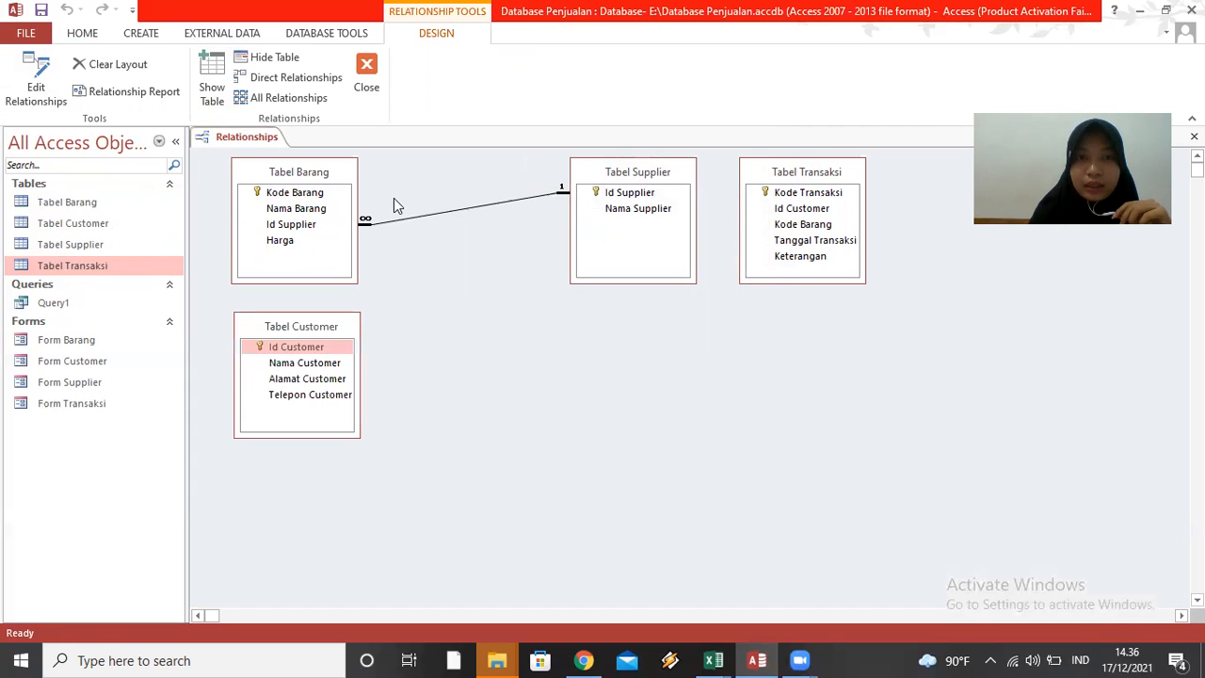
click(805, 170)
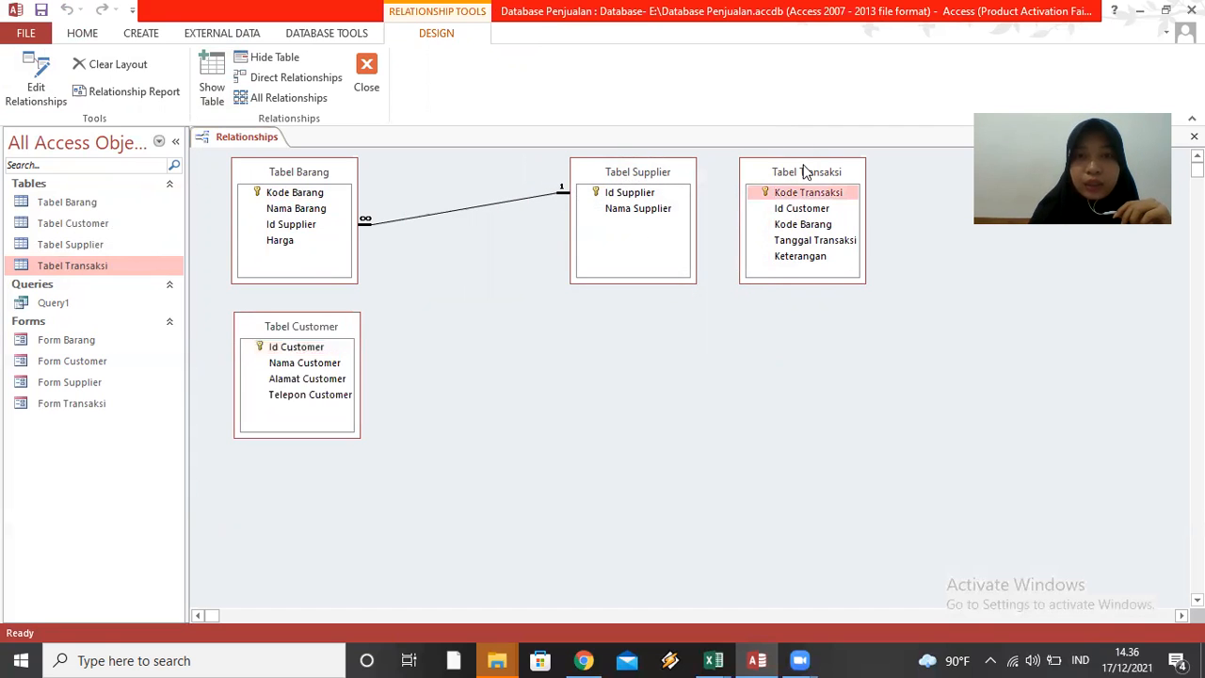
drag(804, 173, 638, 324)
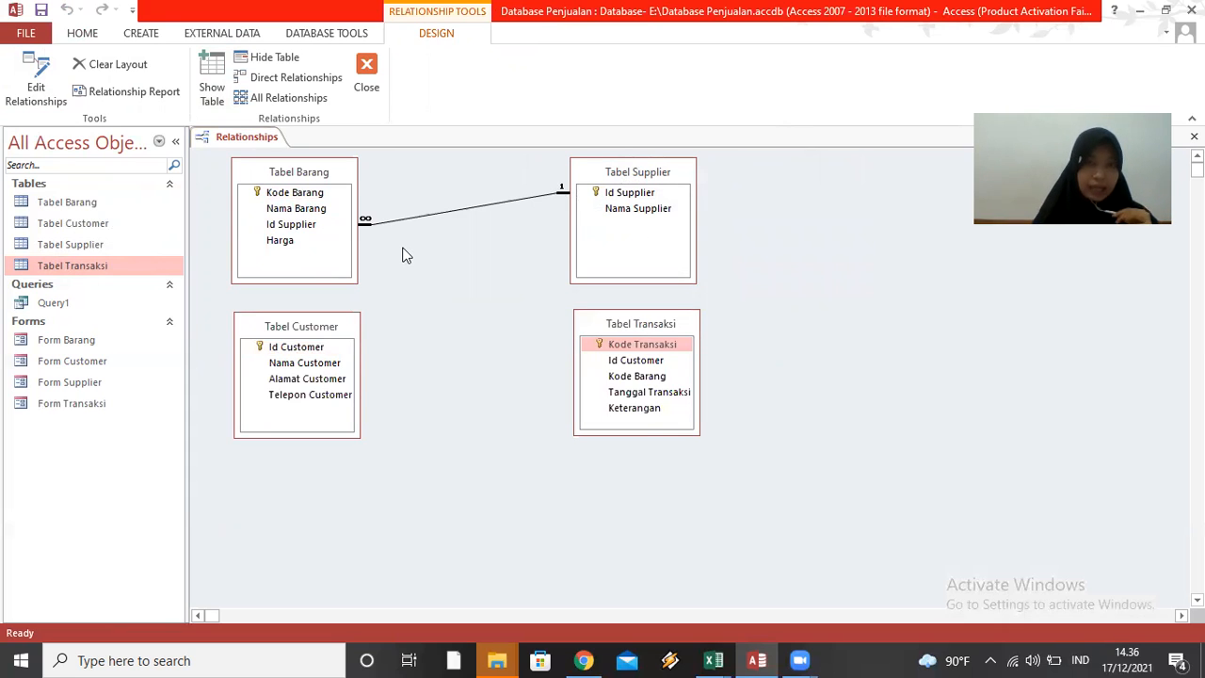
Start a new relationship with Tabel Customer as the left table and Tabel Transaksi as the right table.
click(313, 353)
click(38, 83)
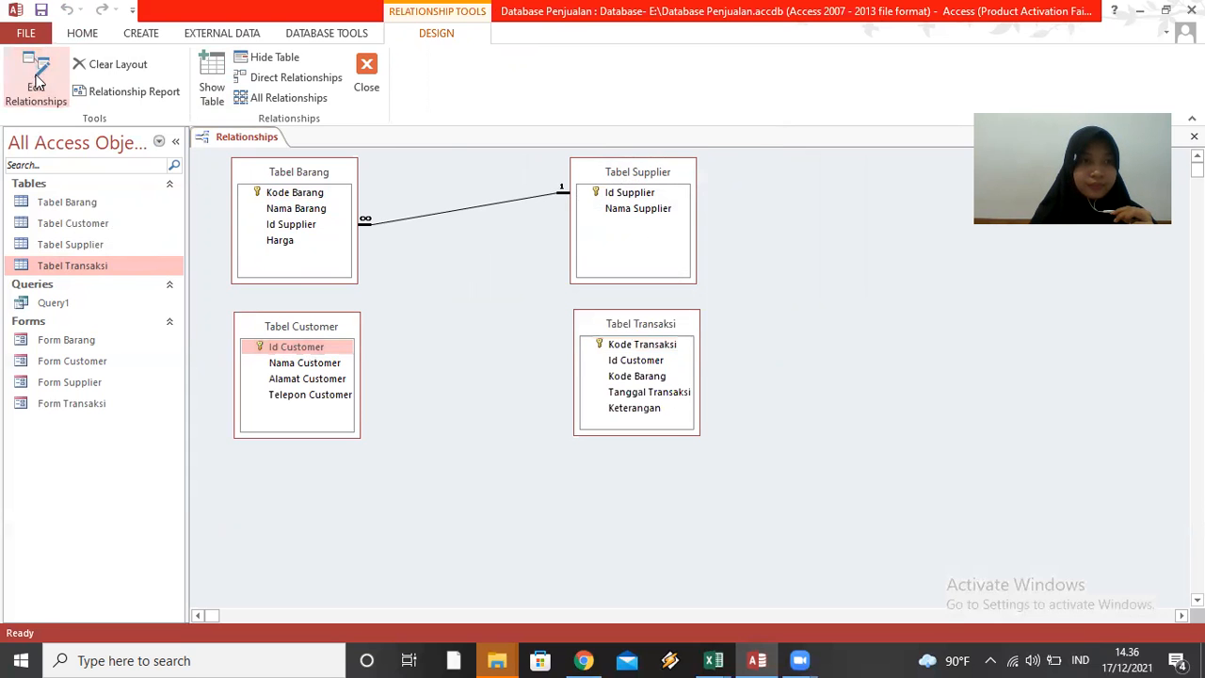
click(714, 264)
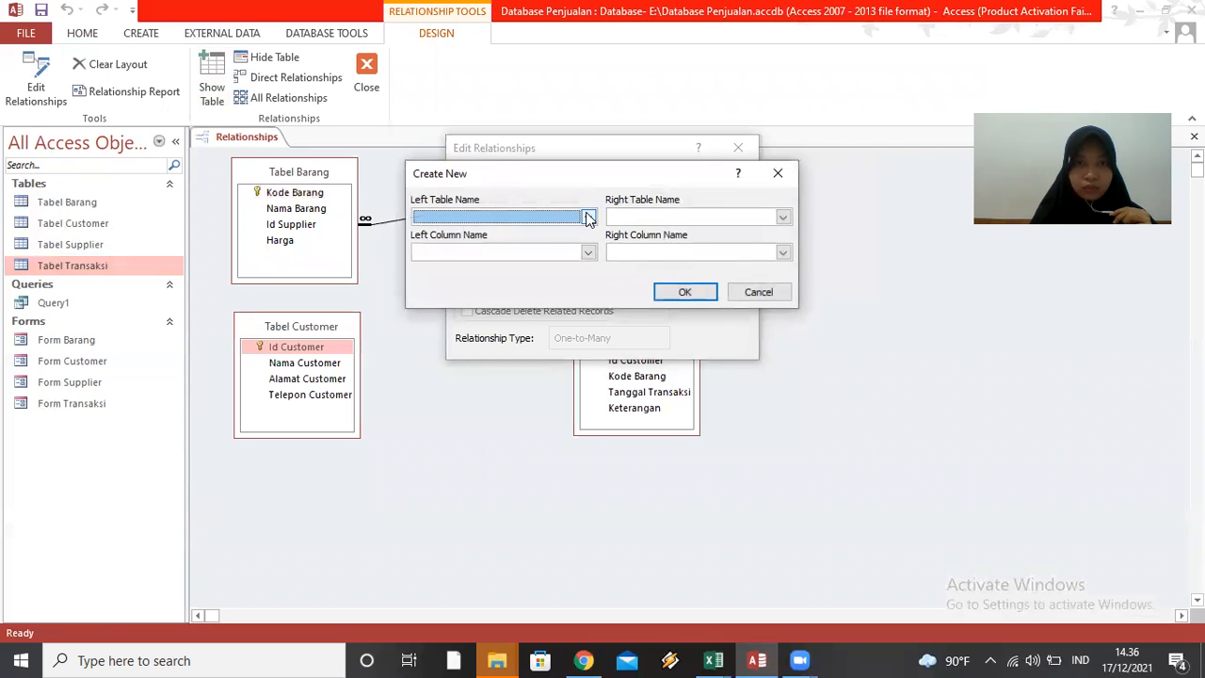
click(588, 217)
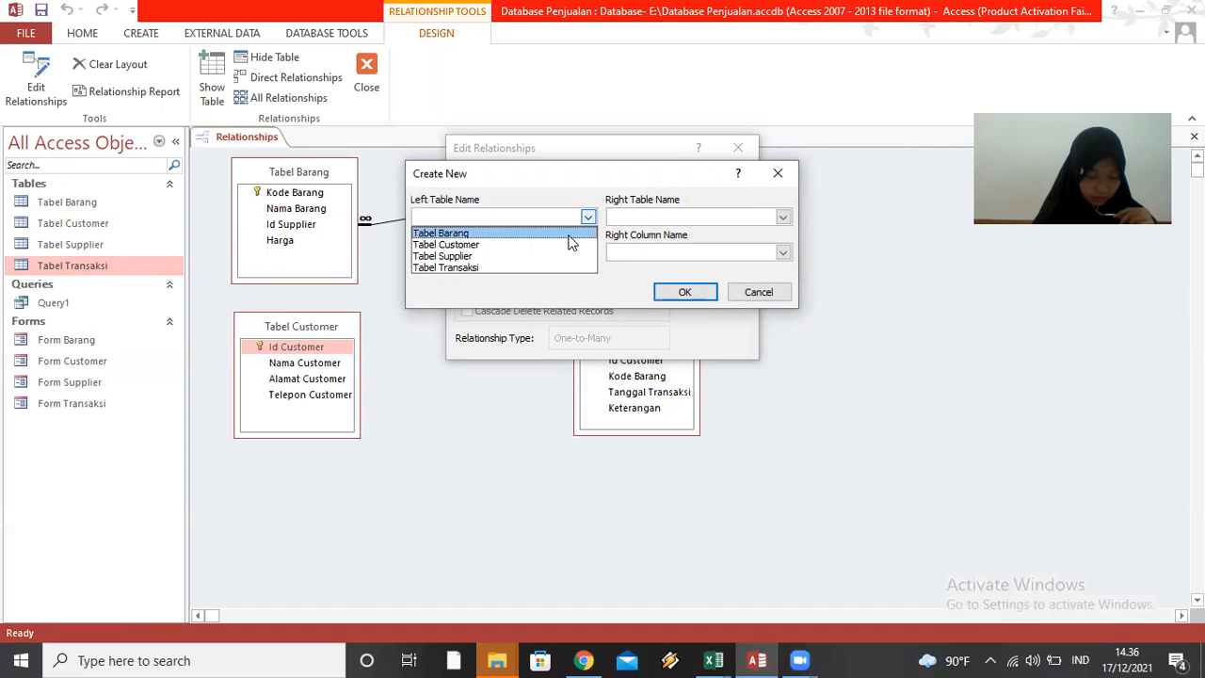
click(563, 246)
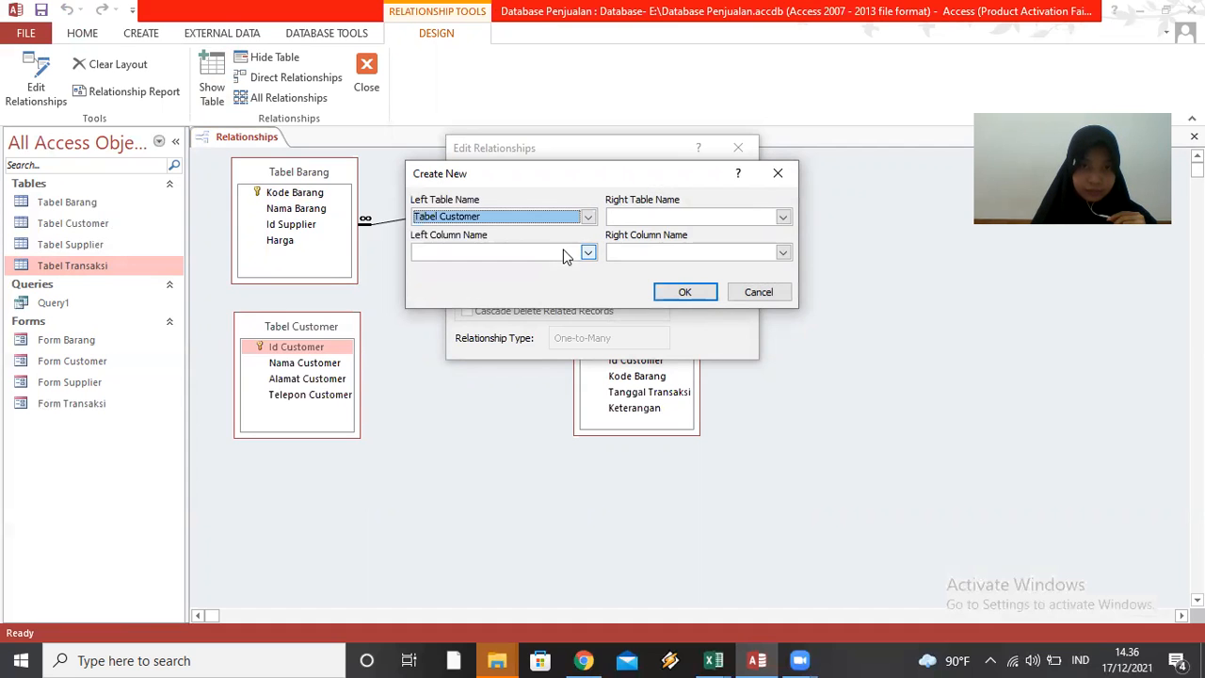
click(783, 217)
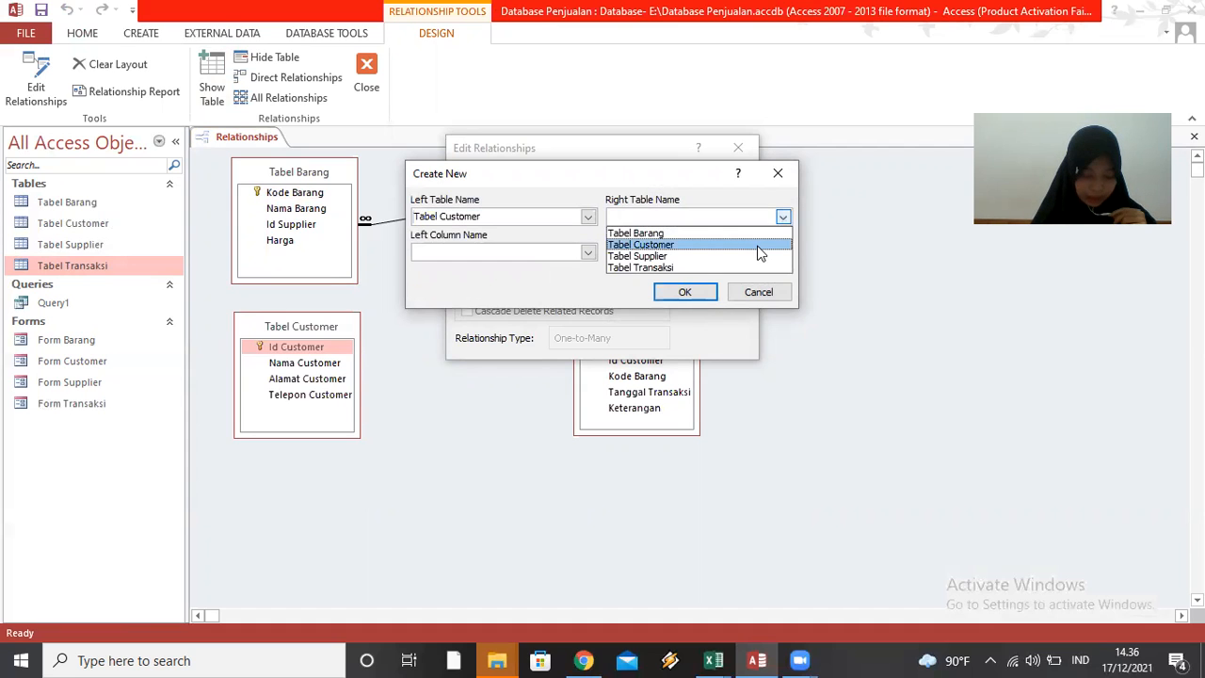
click(700, 268)
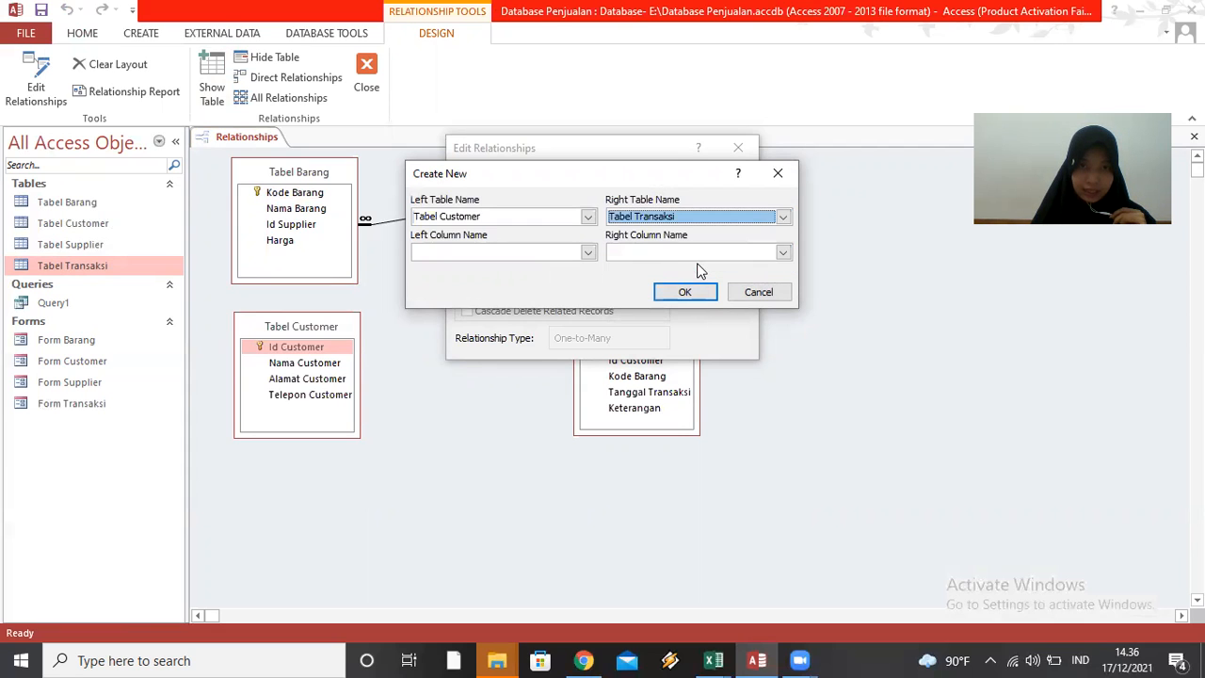
Match Id Customer in Tabel Customer to Id Customer in Tabel Transaksi and create the relationship with referential integrity enforced.
click(589, 252)
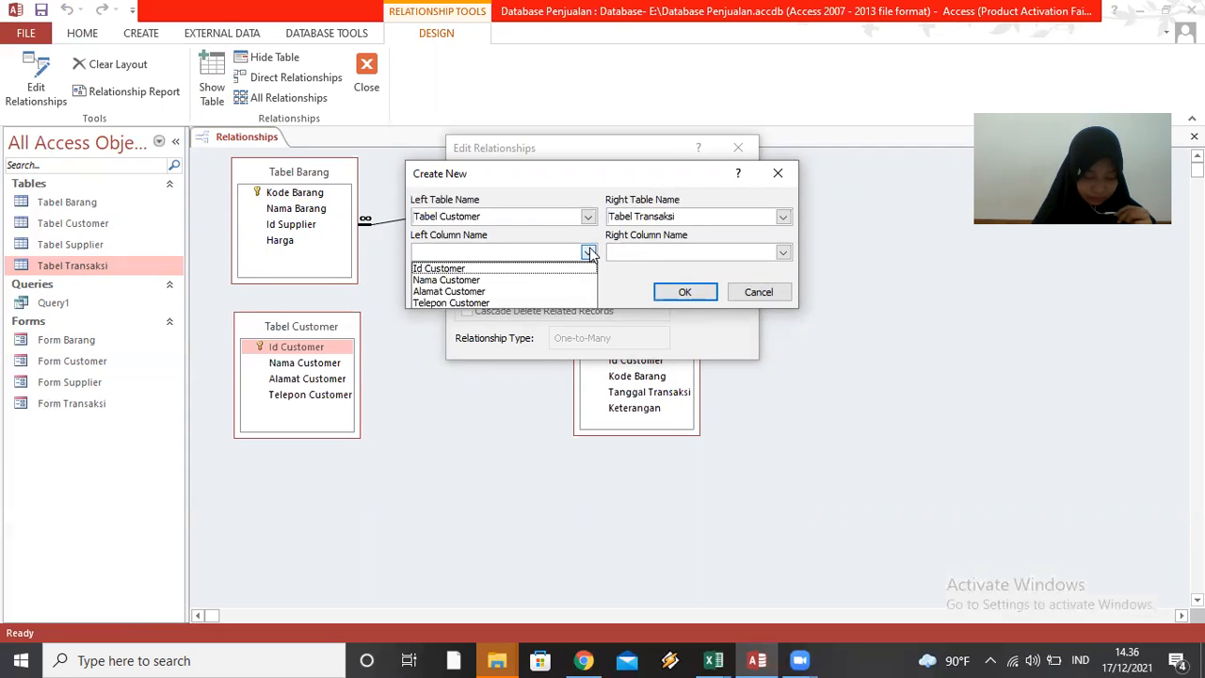
click(500, 270)
click(784, 252)
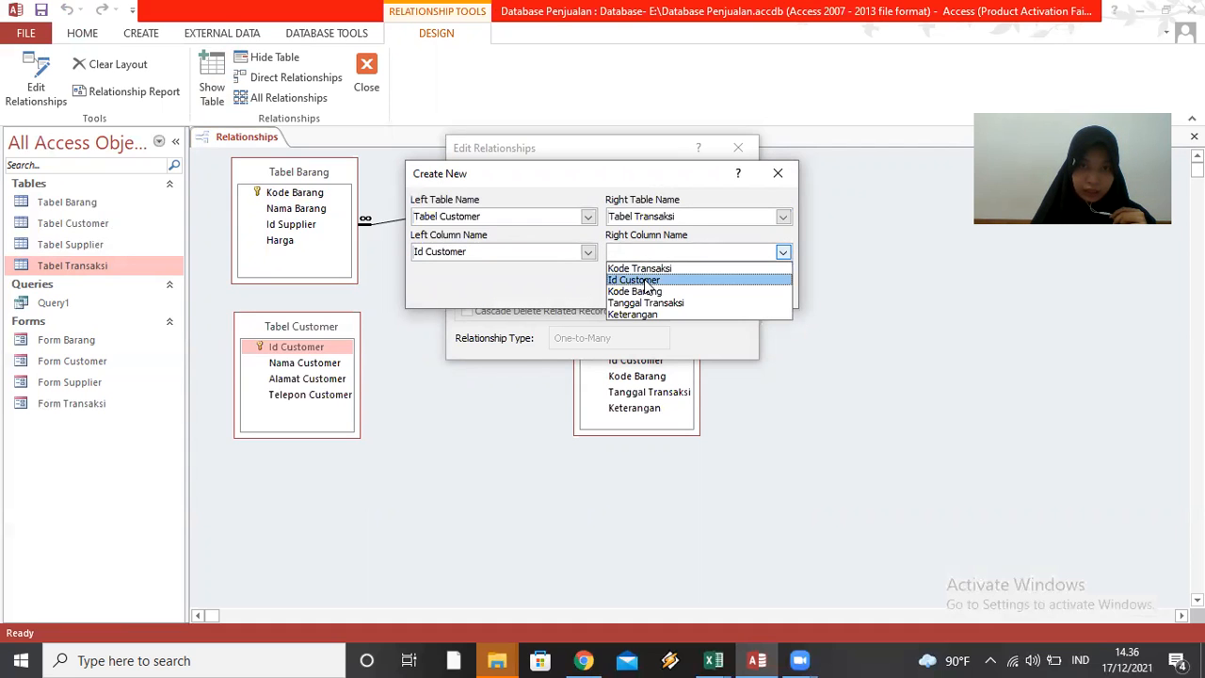
click(648, 281)
click(692, 297)
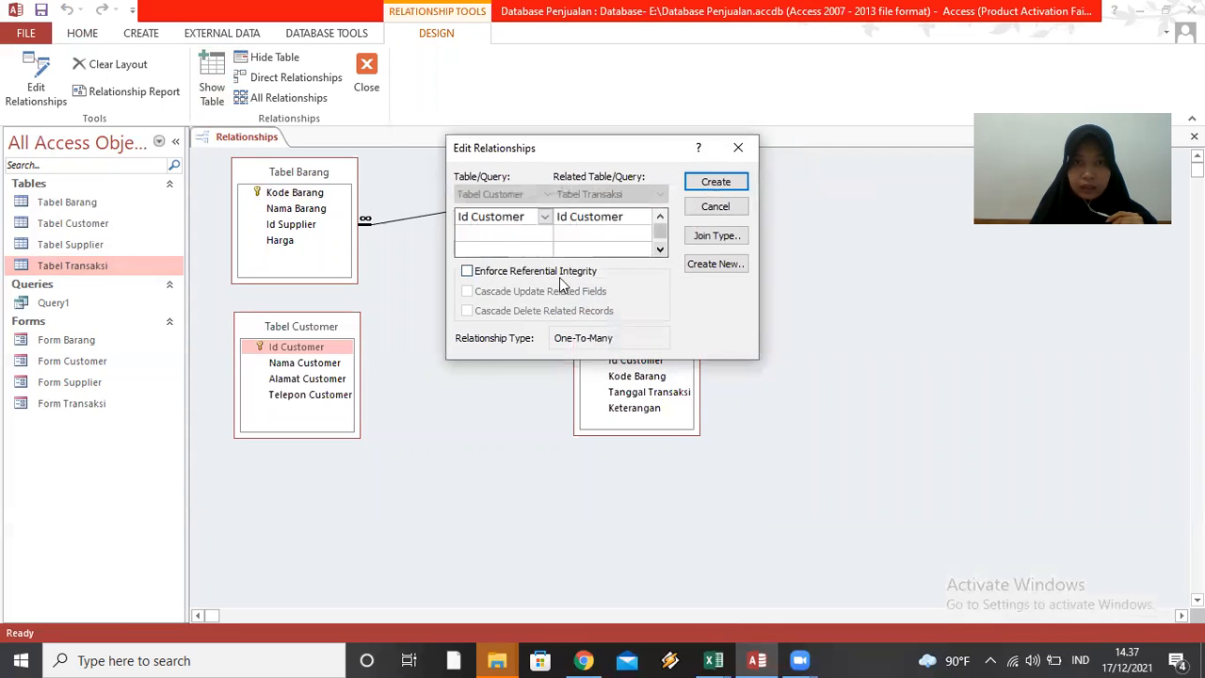
click(467, 271)
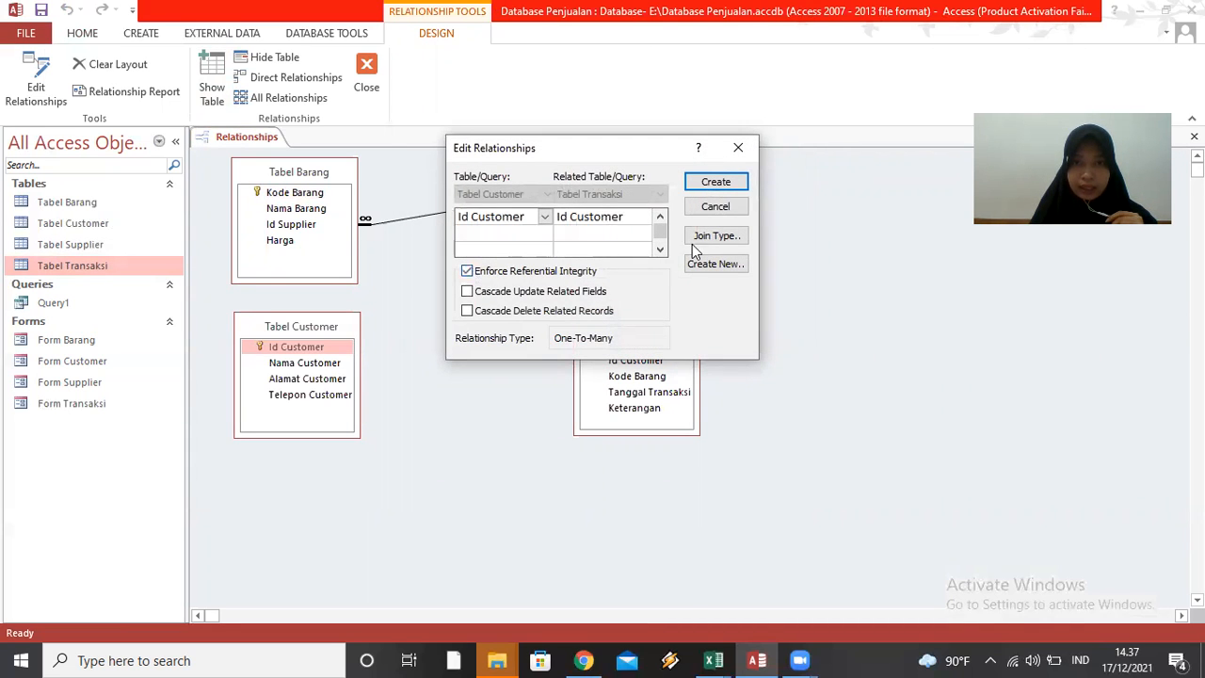
click(713, 184)
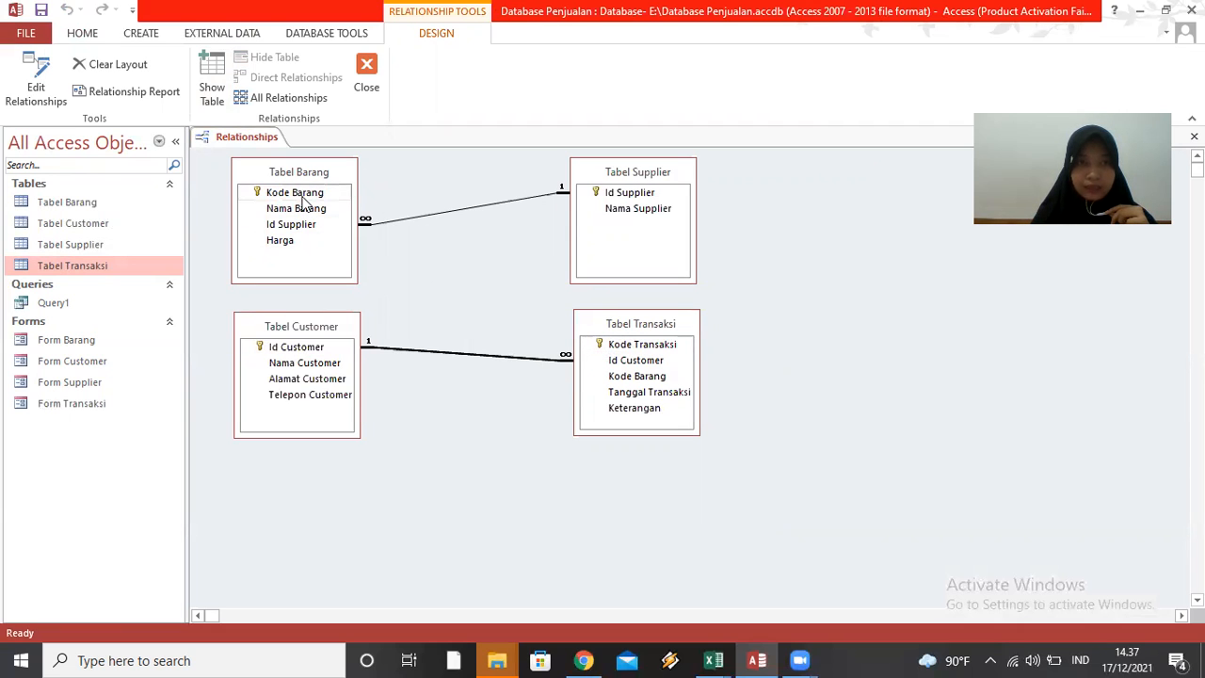
Start a new relationship with Tabel Barang as the left table and Tabel Transaksi as the right table.
click(265, 160)
click(38, 83)
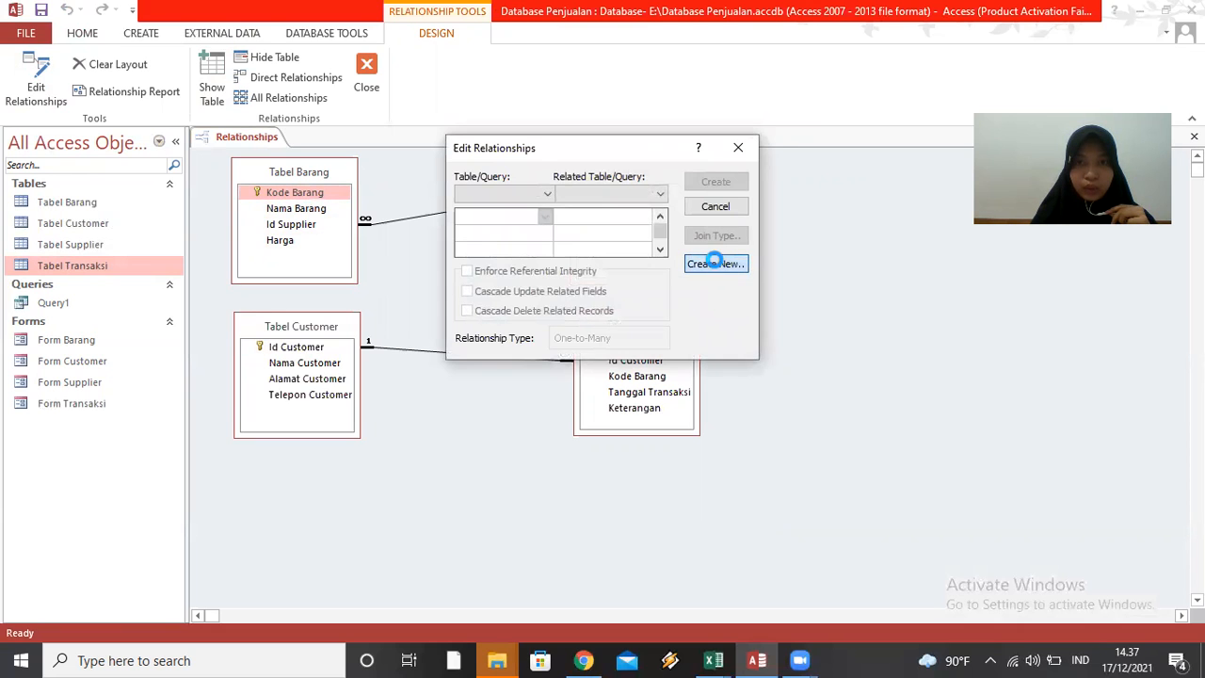
click(717, 263)
click(588, 217)
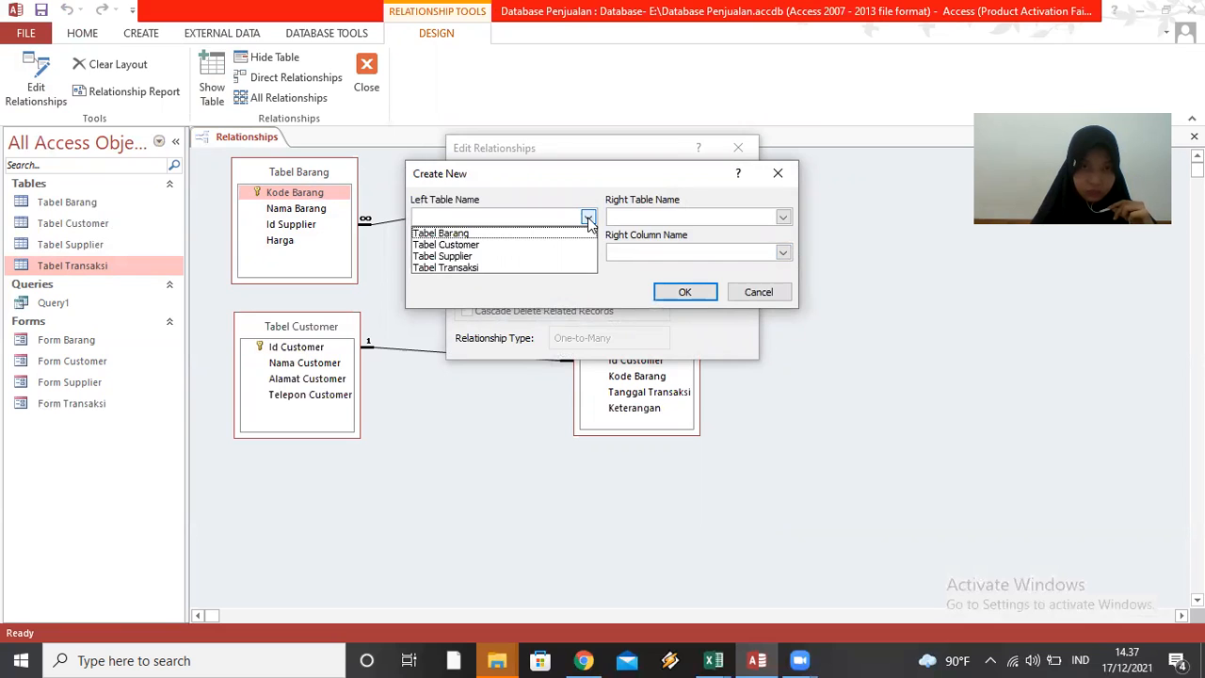
click(577, 234)
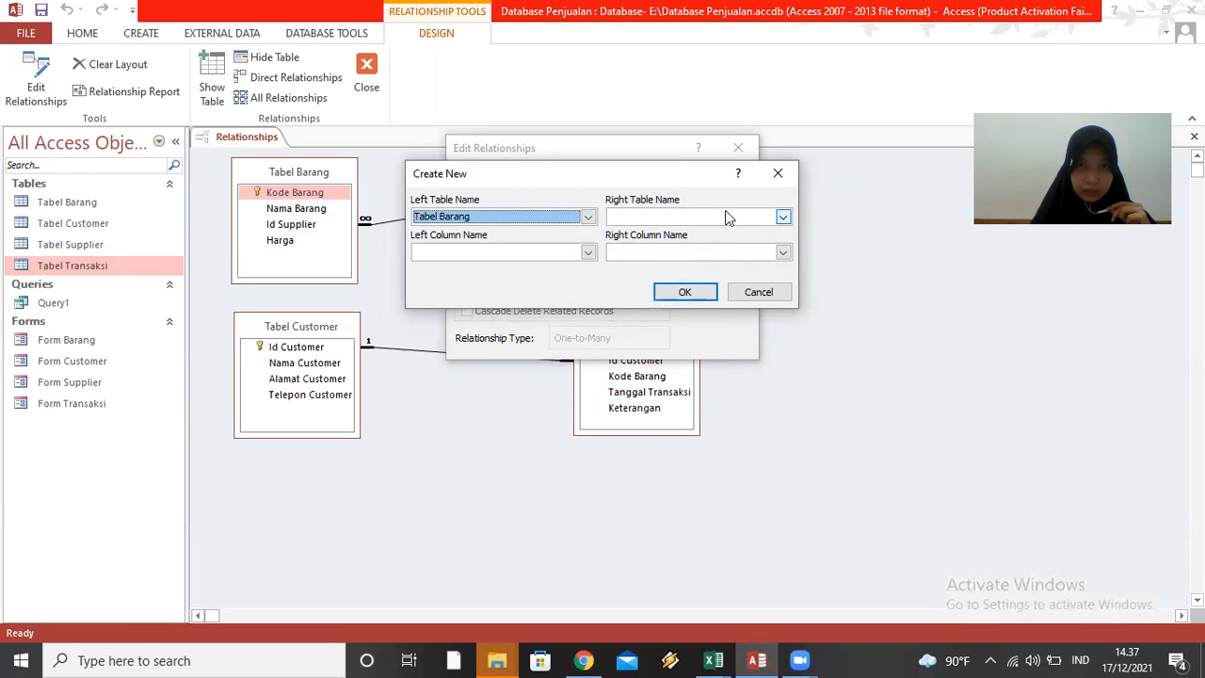
click(782, 218)
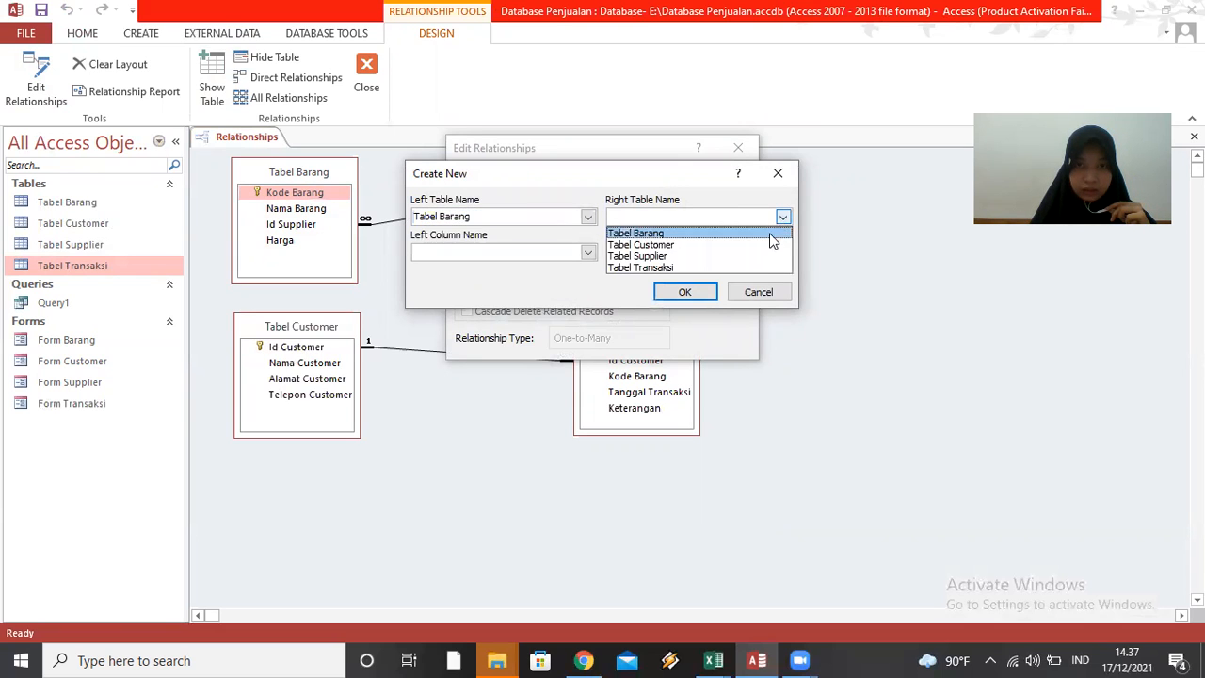
click(761, 267)
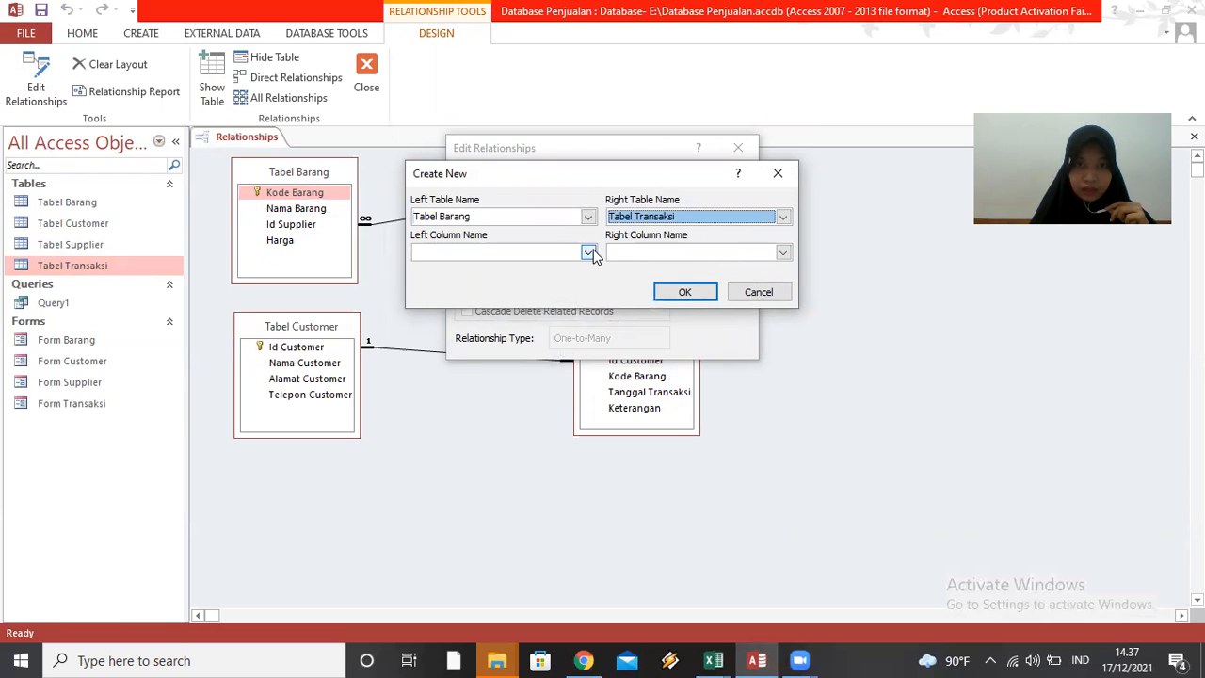
Match Kode Barang in Tabel Barang to Kode Barang in Tabel Transaksi and create the relationship with referential integrity enforced.
click(588, 252)
click(574, 271)
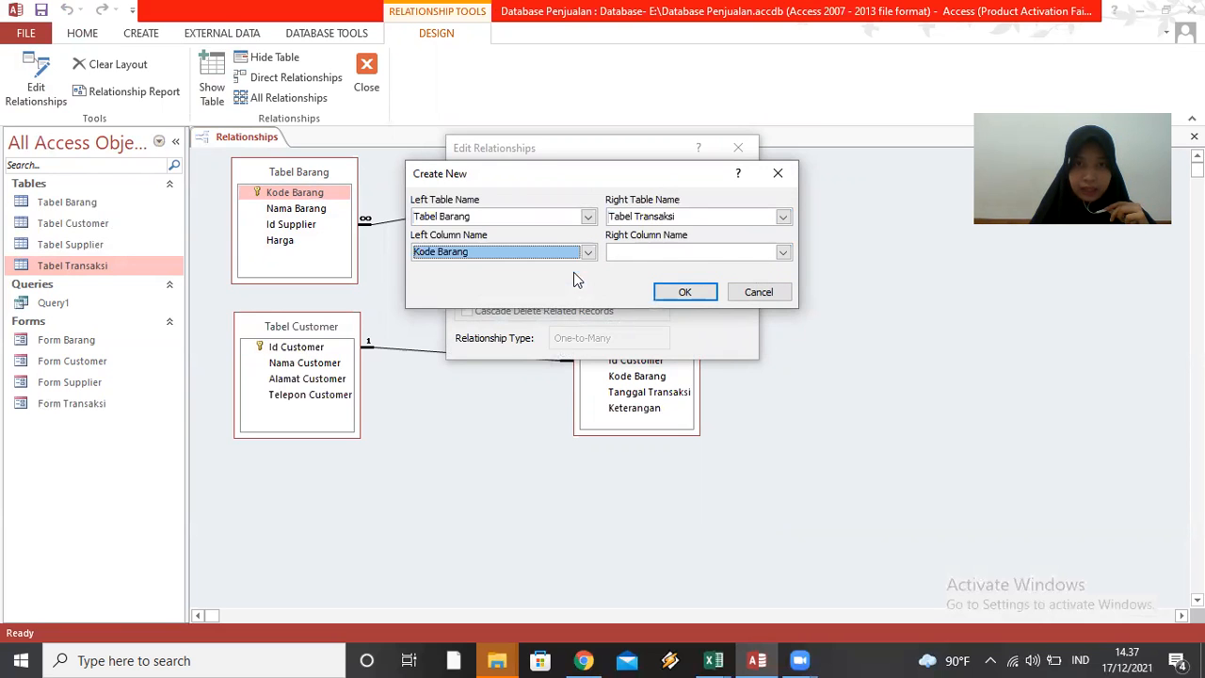
click(783, 253)
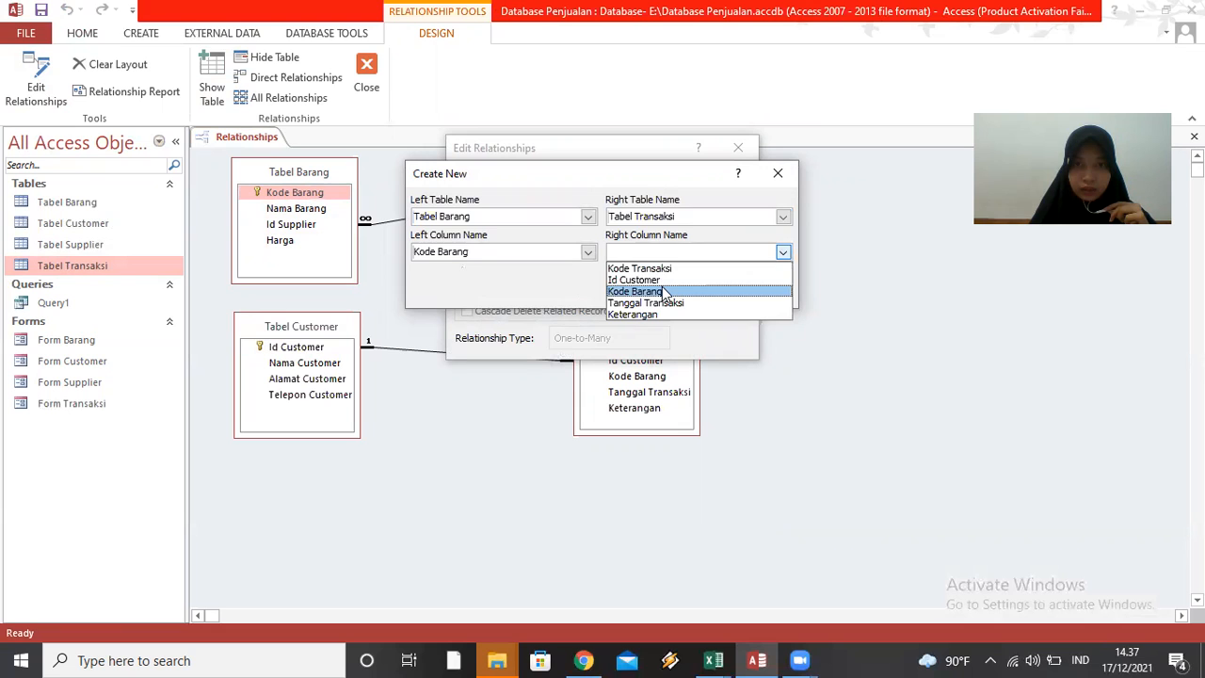
click(662, 291)
click(684, 291)
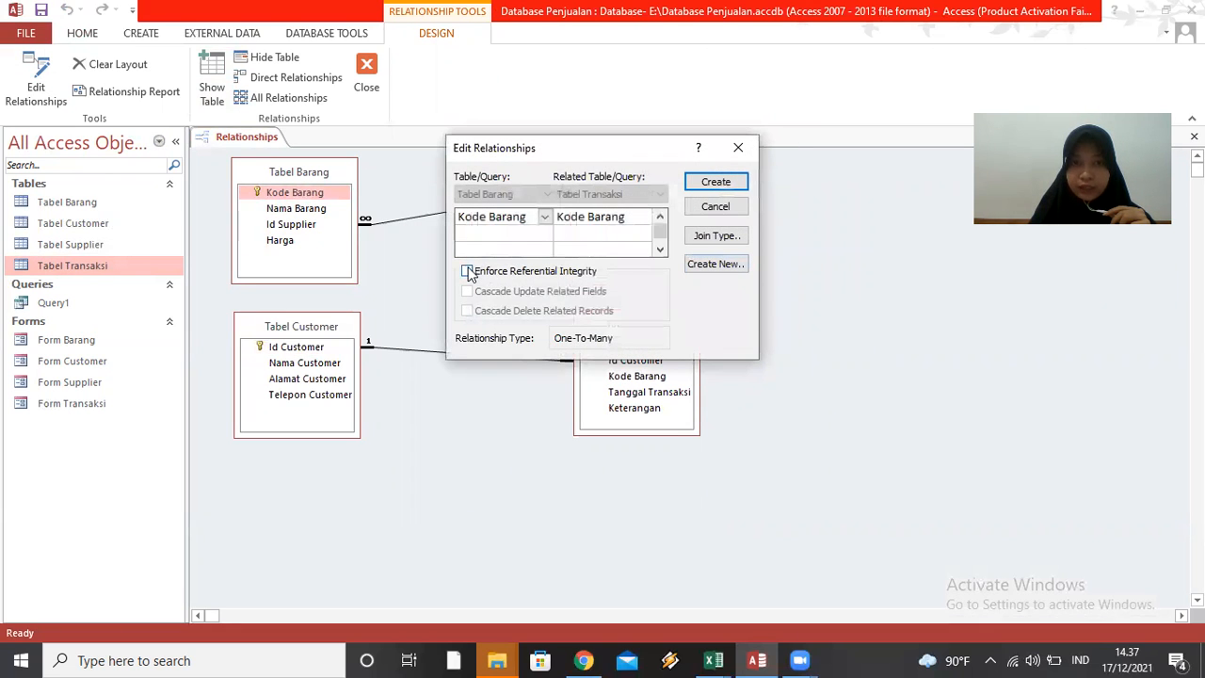
click(468, 271)
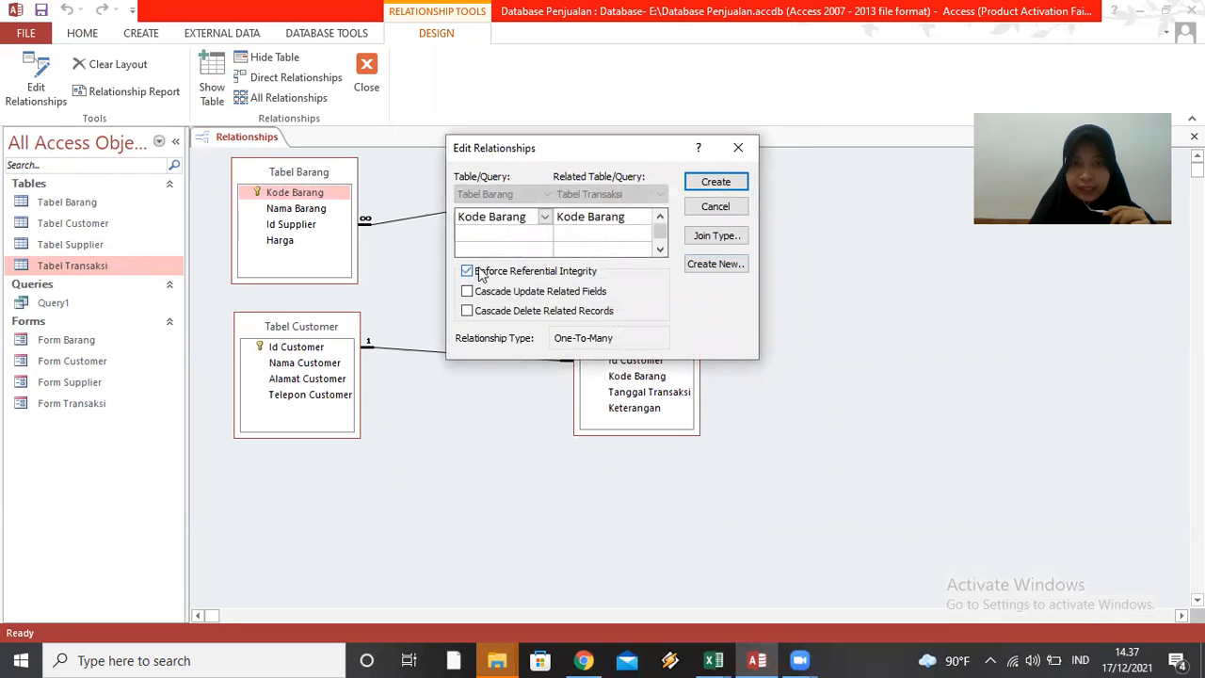
click(717, 182)
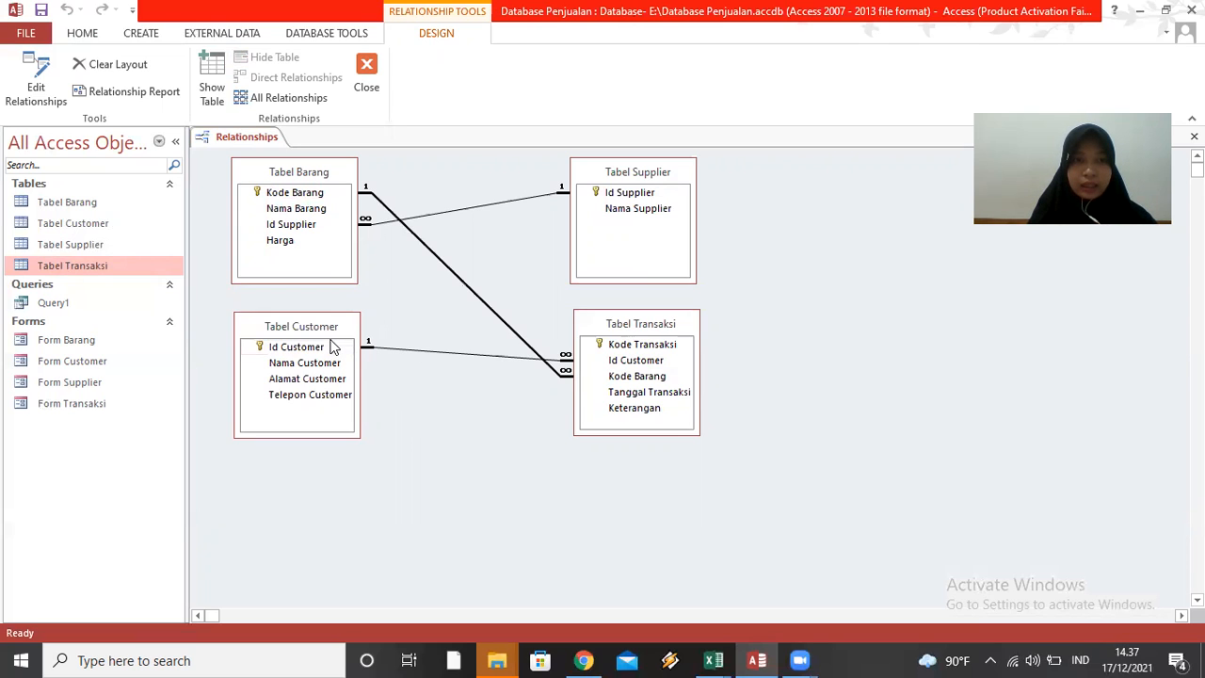
Rearrange the relationship diagram with Tabel Customer to the right of Tabel Transaksi and Tabel Supplier below Tabel Barang, slightly to its right.
drag(324, 325, 326, 331)
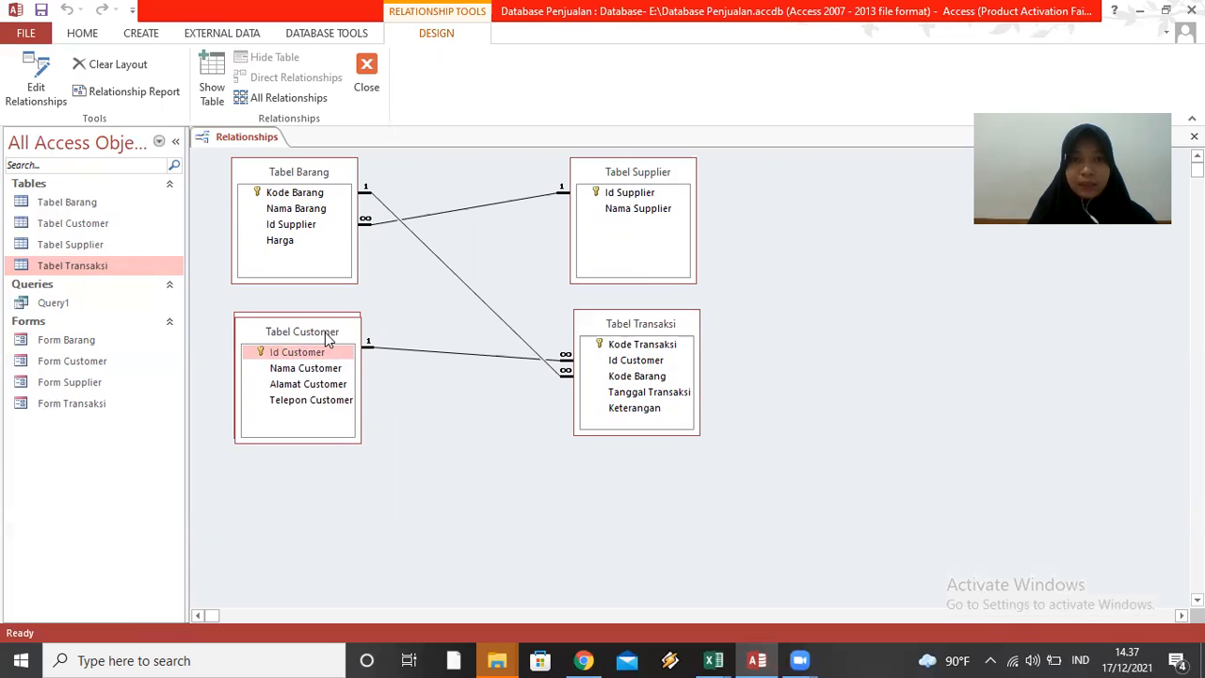
drag(325, 333, 899, 270)
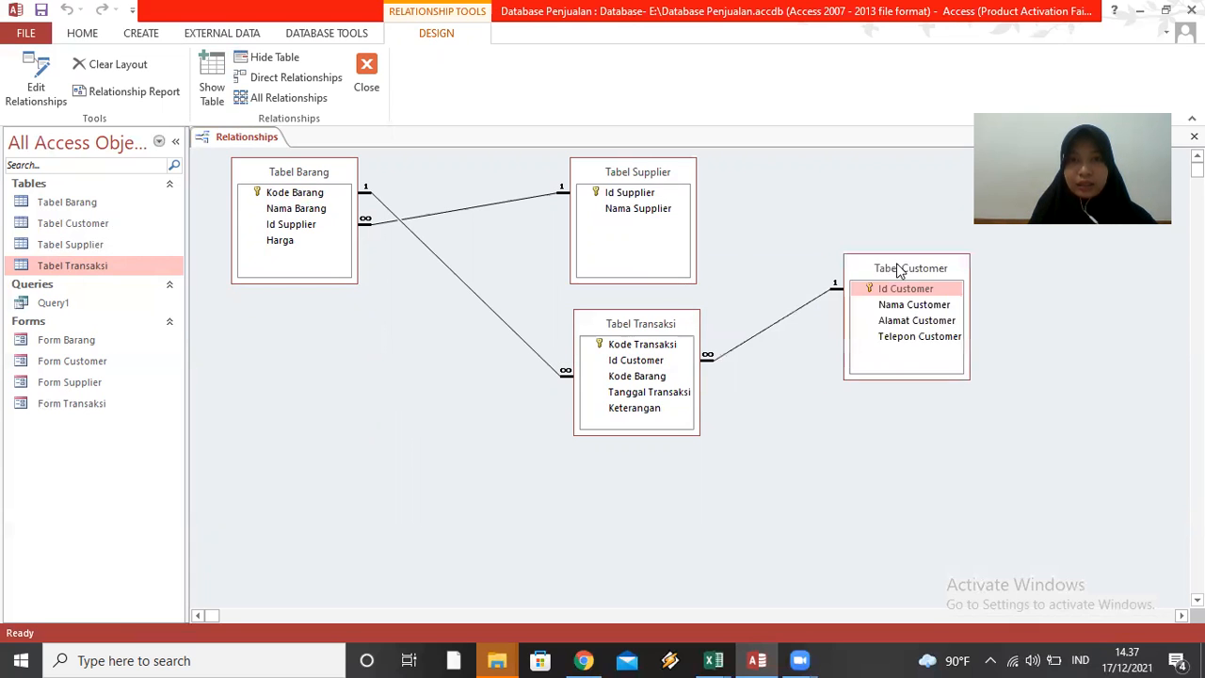
click(635, 184)
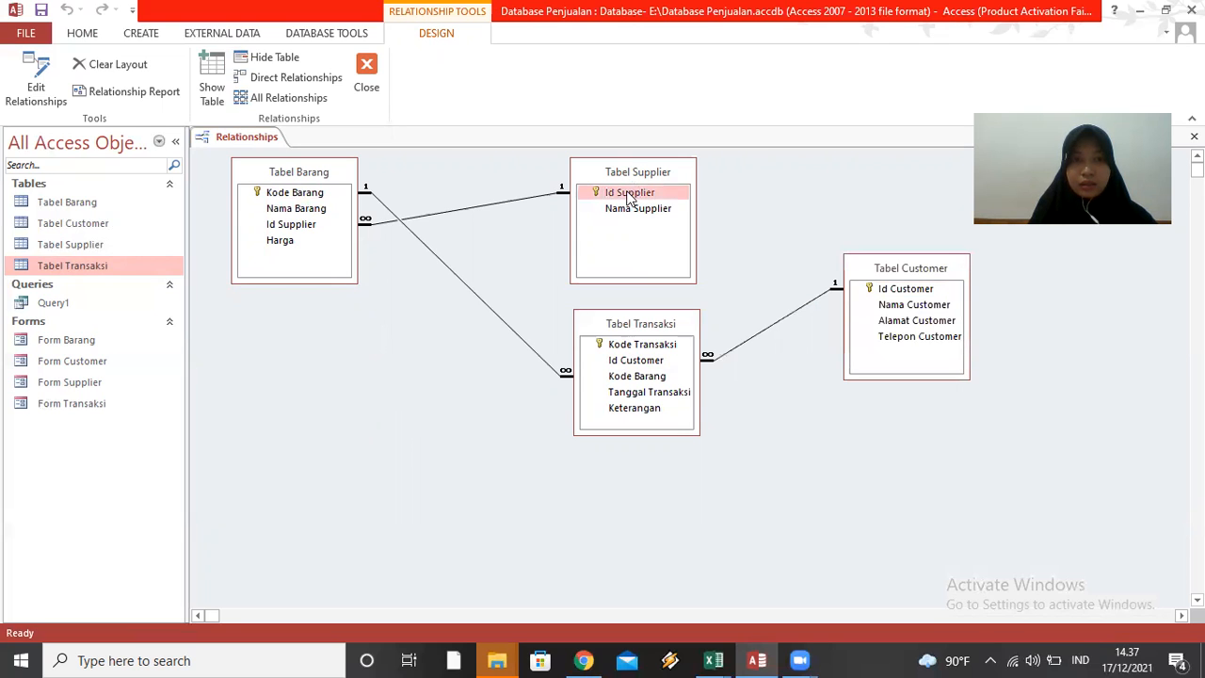
drag(631, 177, 459, 369)
Move Tabel Transaksi up between Tabel Barang and Tabel Customer, and raise Tabel Supplier closer to Tabel Barang.
drag(626, 378, 633, 326)
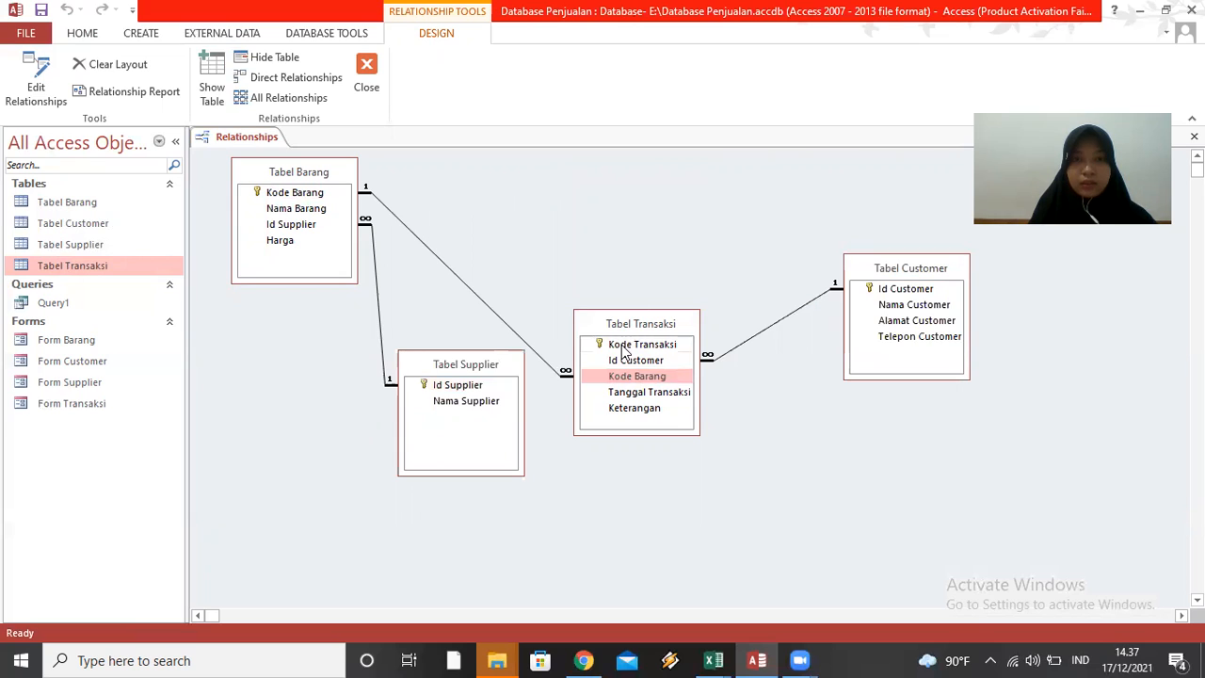
mouse_move(635, 343)
mouse_down()
mouse_move(665, 334)
mouse_move(641, 349)
mouse_up()
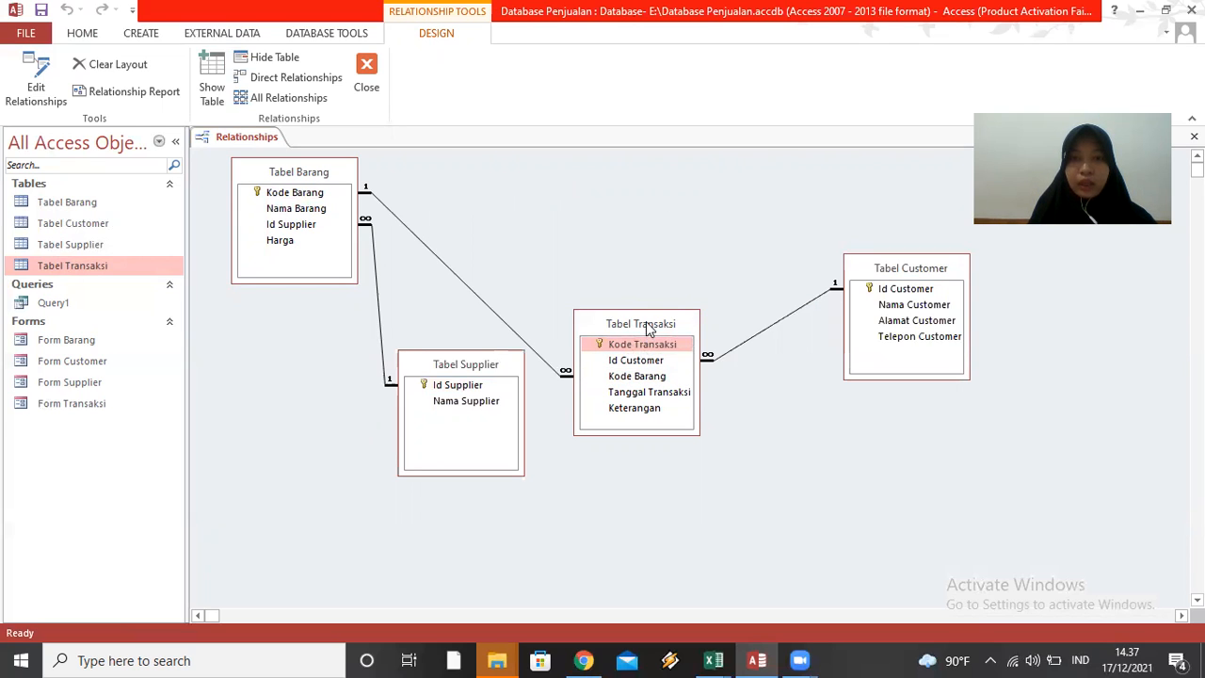
drag(648, 324, 716, 186)
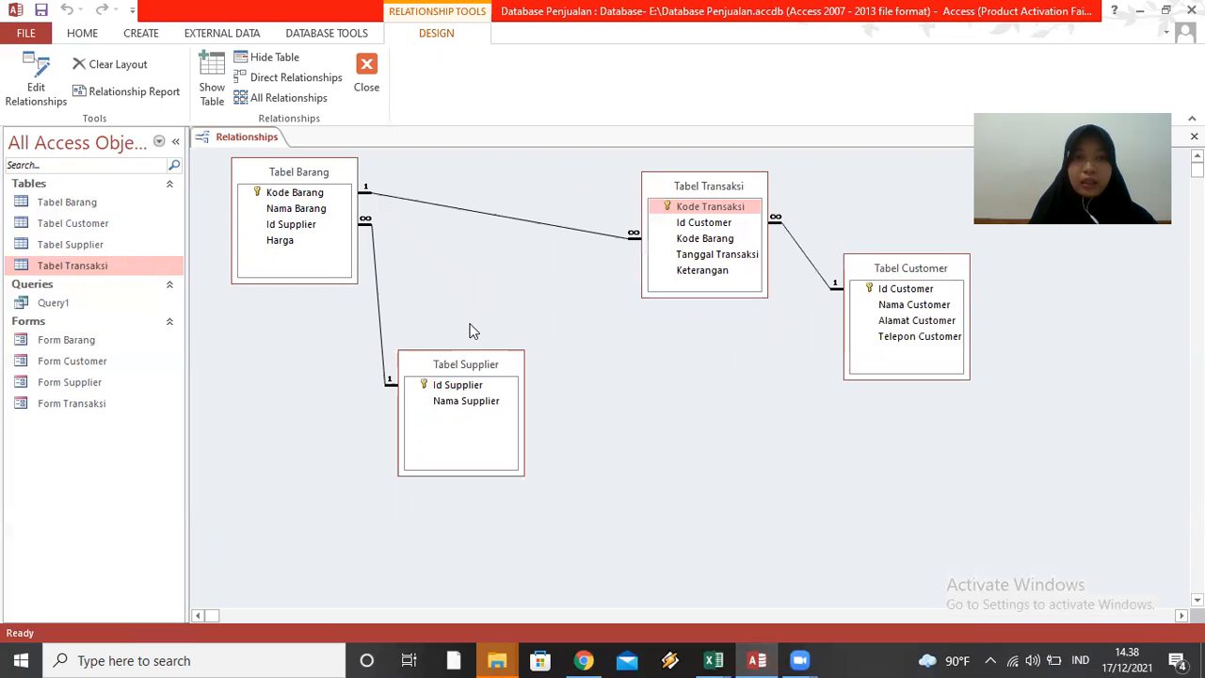
click(468, 359)
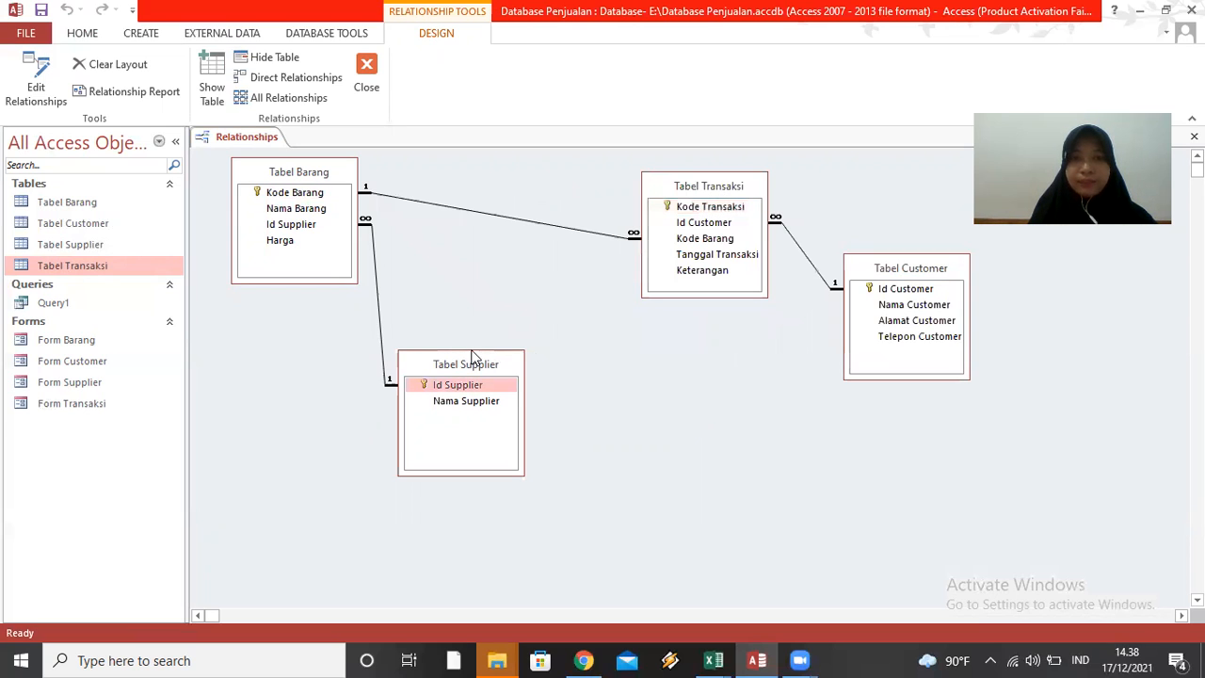
drag(474, 359, 491, 269)
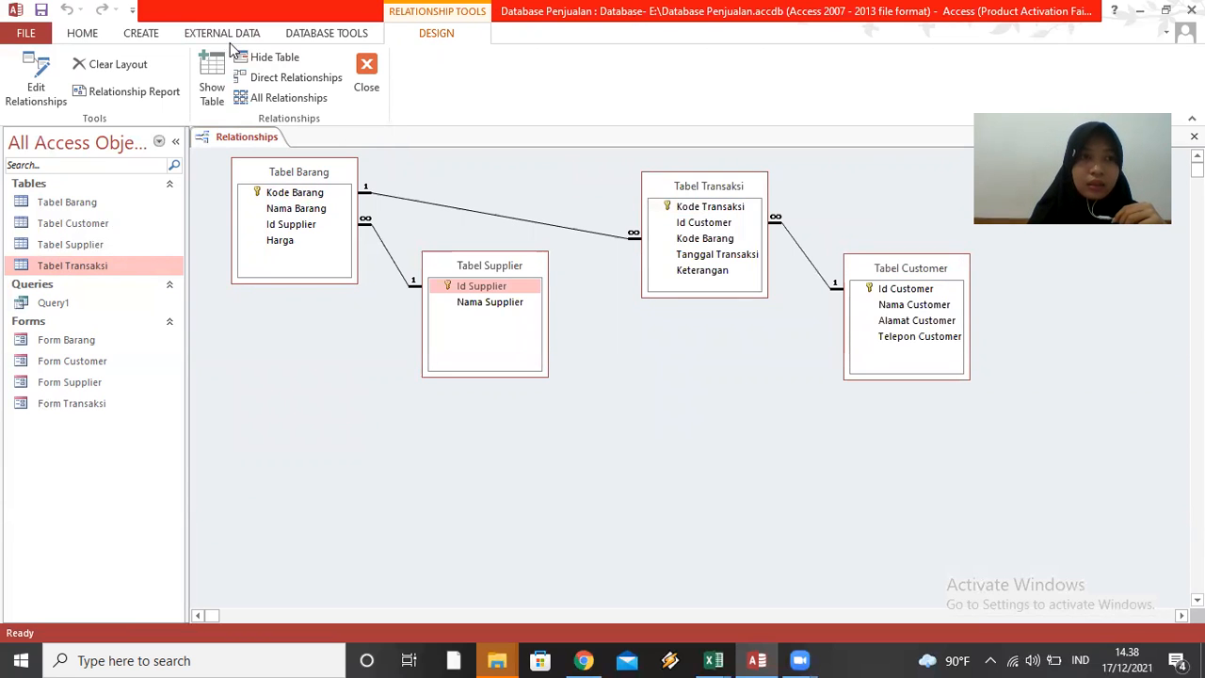
Generate a relationship report from the diagram and set its page orientation to landscape.
click(148, 97)
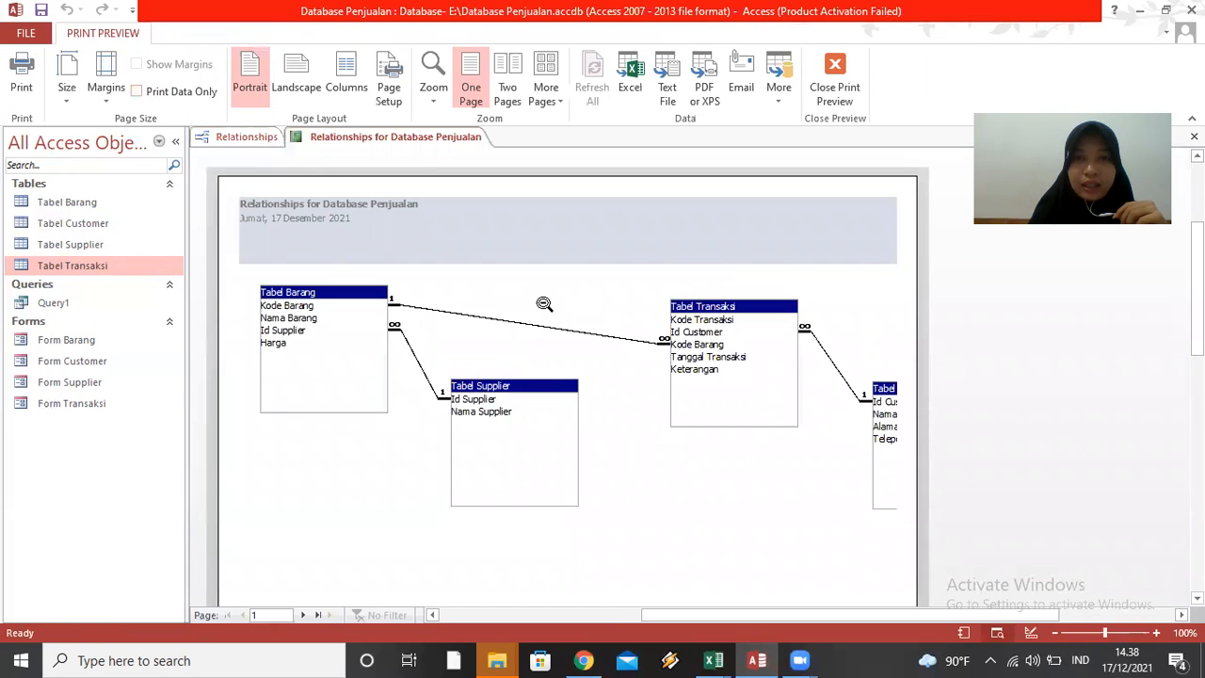
click(300, 77)
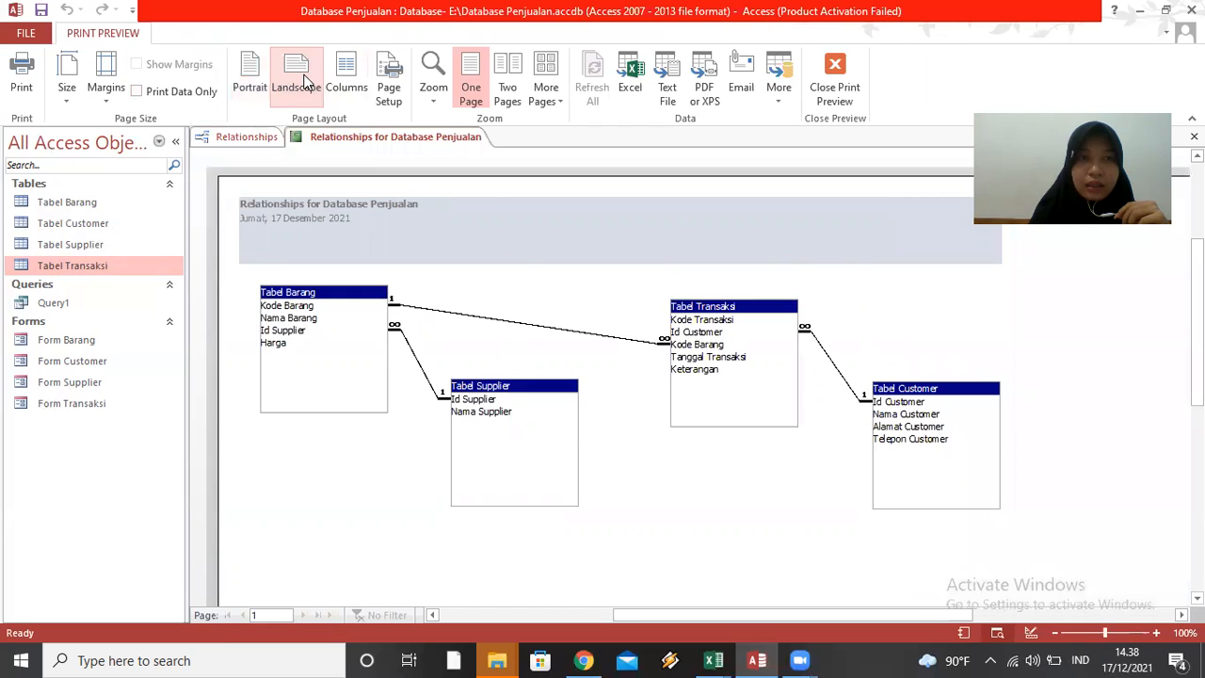